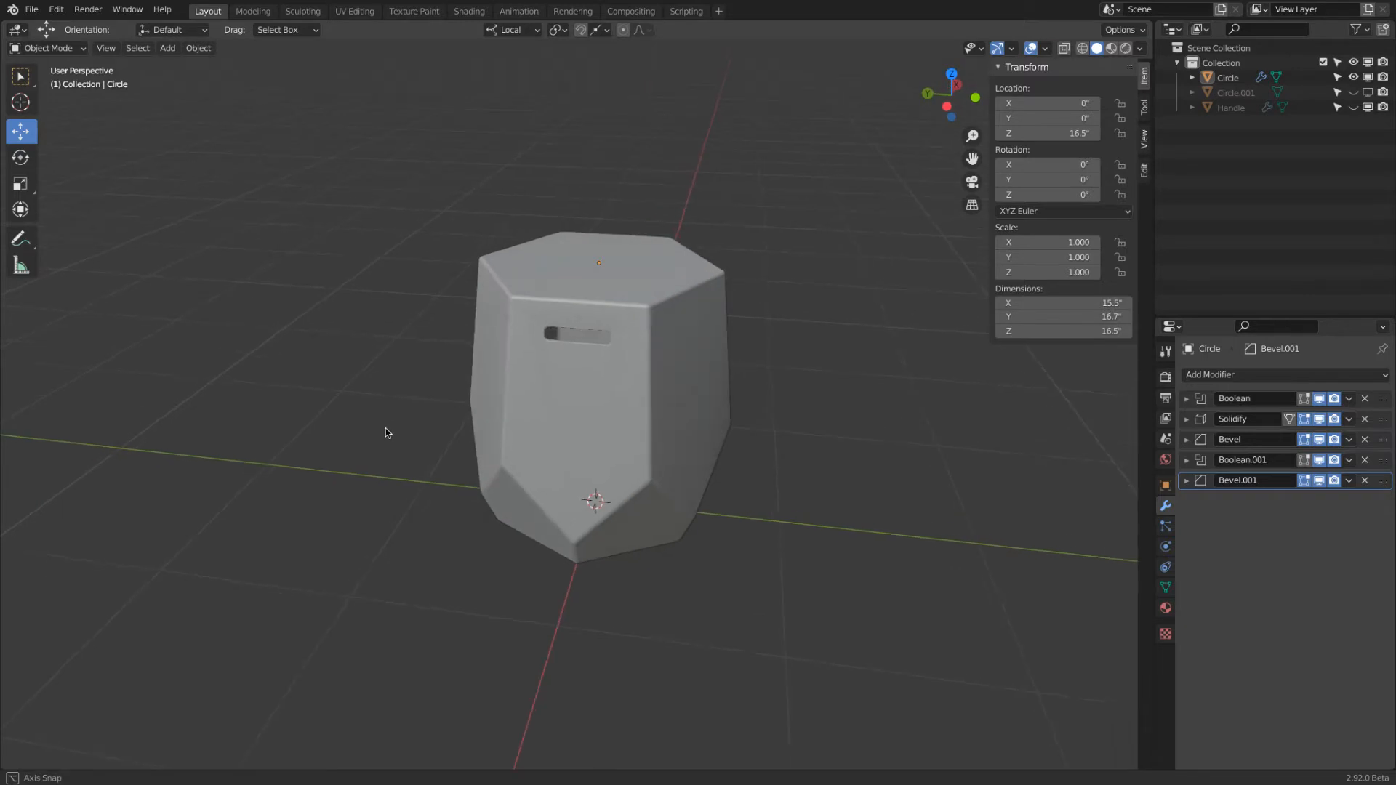
Start a new General file without saving the changes to Hexagon Stool.blend
left_click(31, 9)
mouse_move(51, 26)
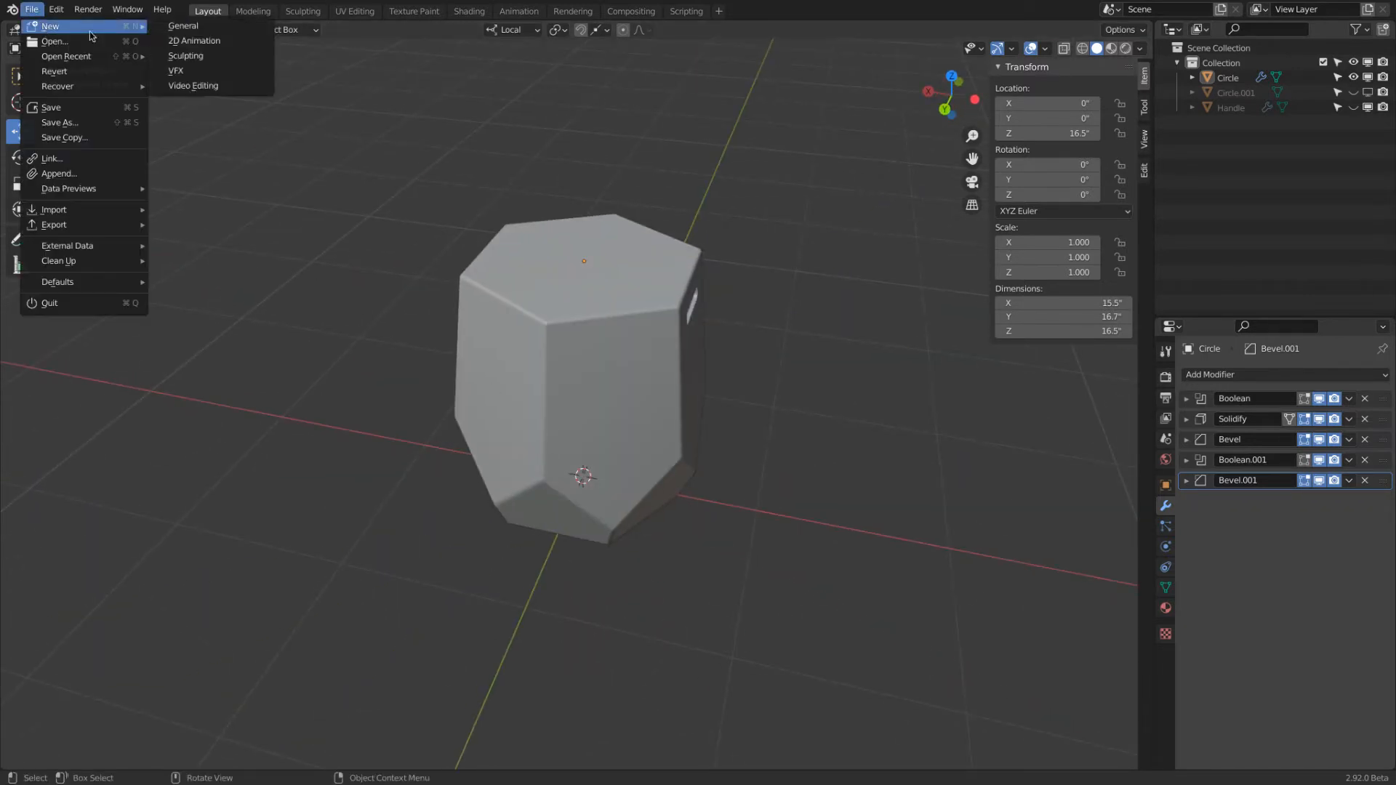
left_click(183, 26)
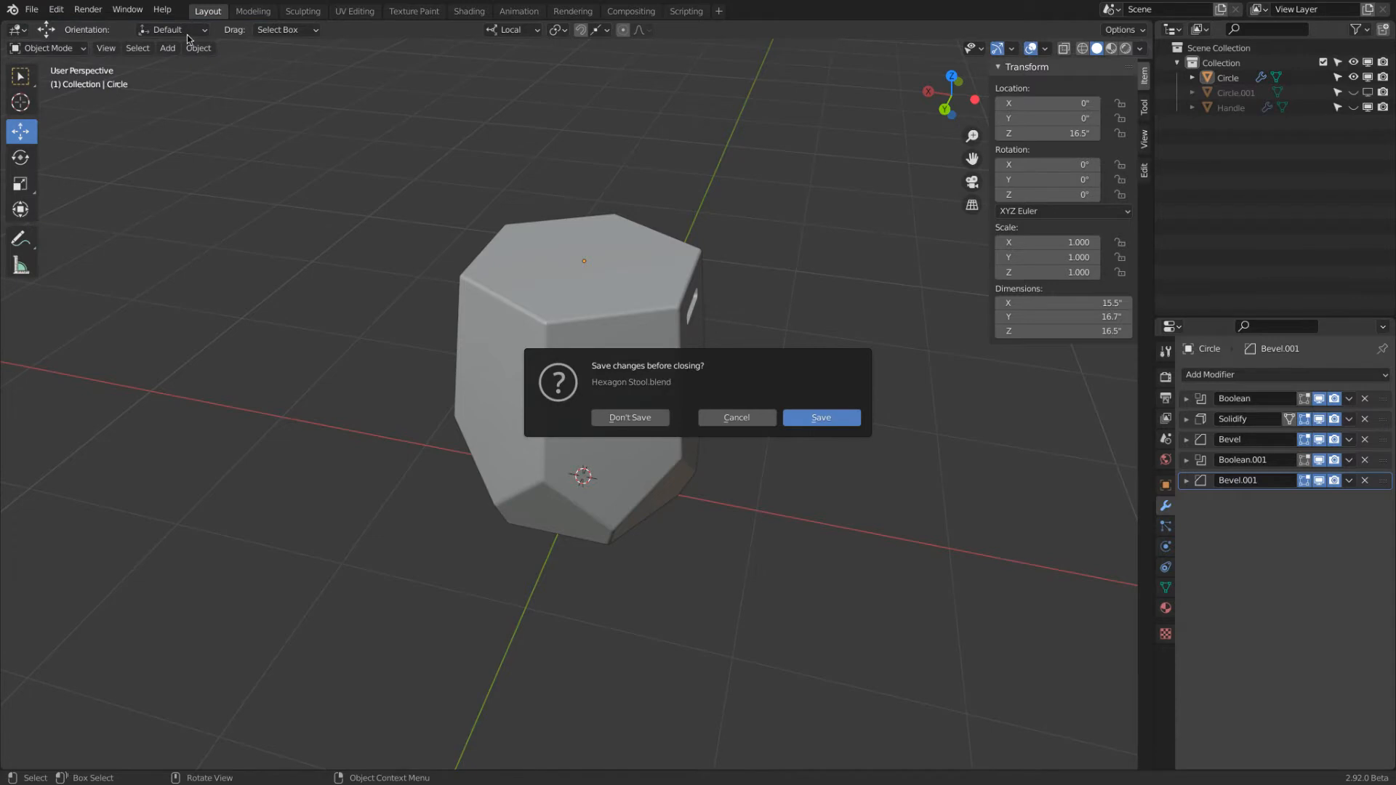
left_click(644, 419)
Set the scene's unit system to Imperial and its length unit to Inches
left_click(1196, 451)
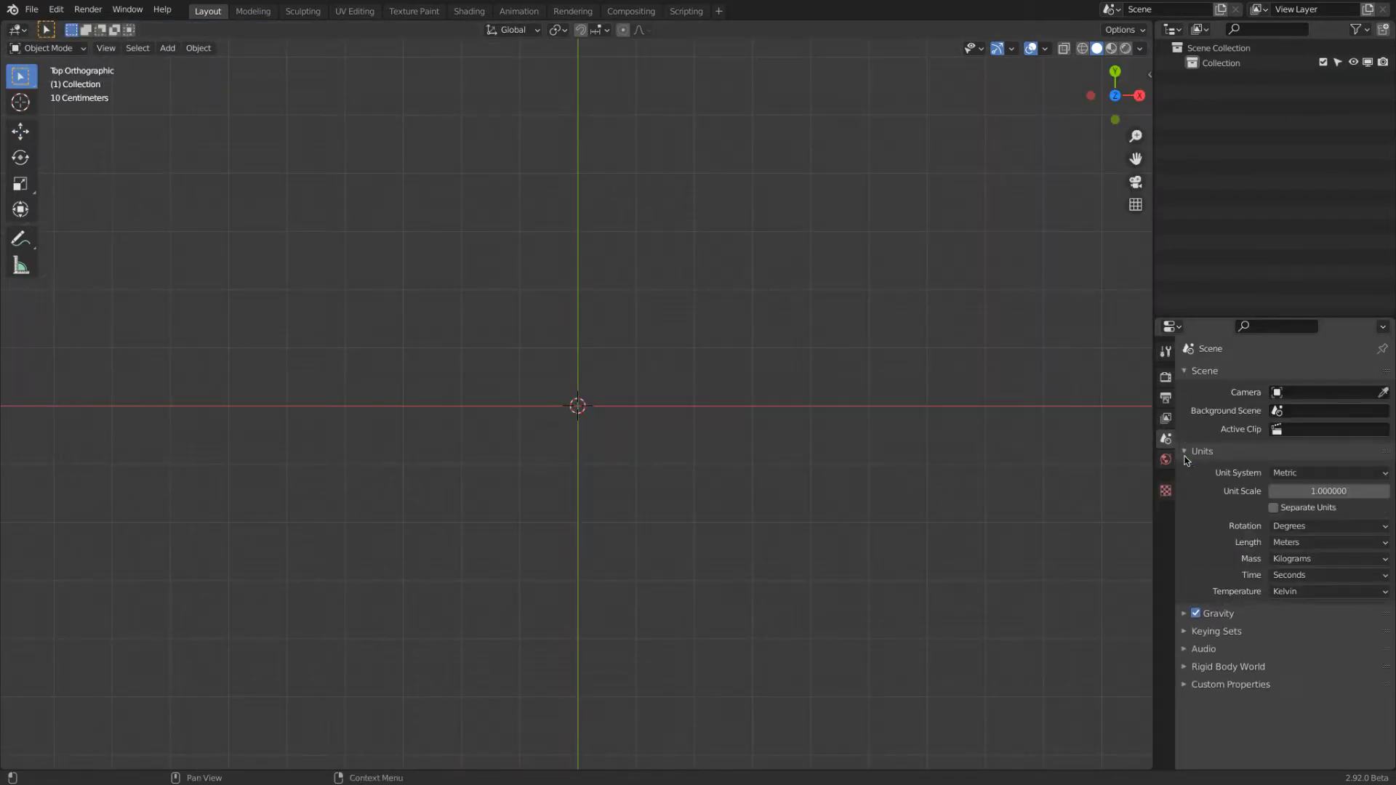
left_click(1299, 471)
left_click(1331, 530)
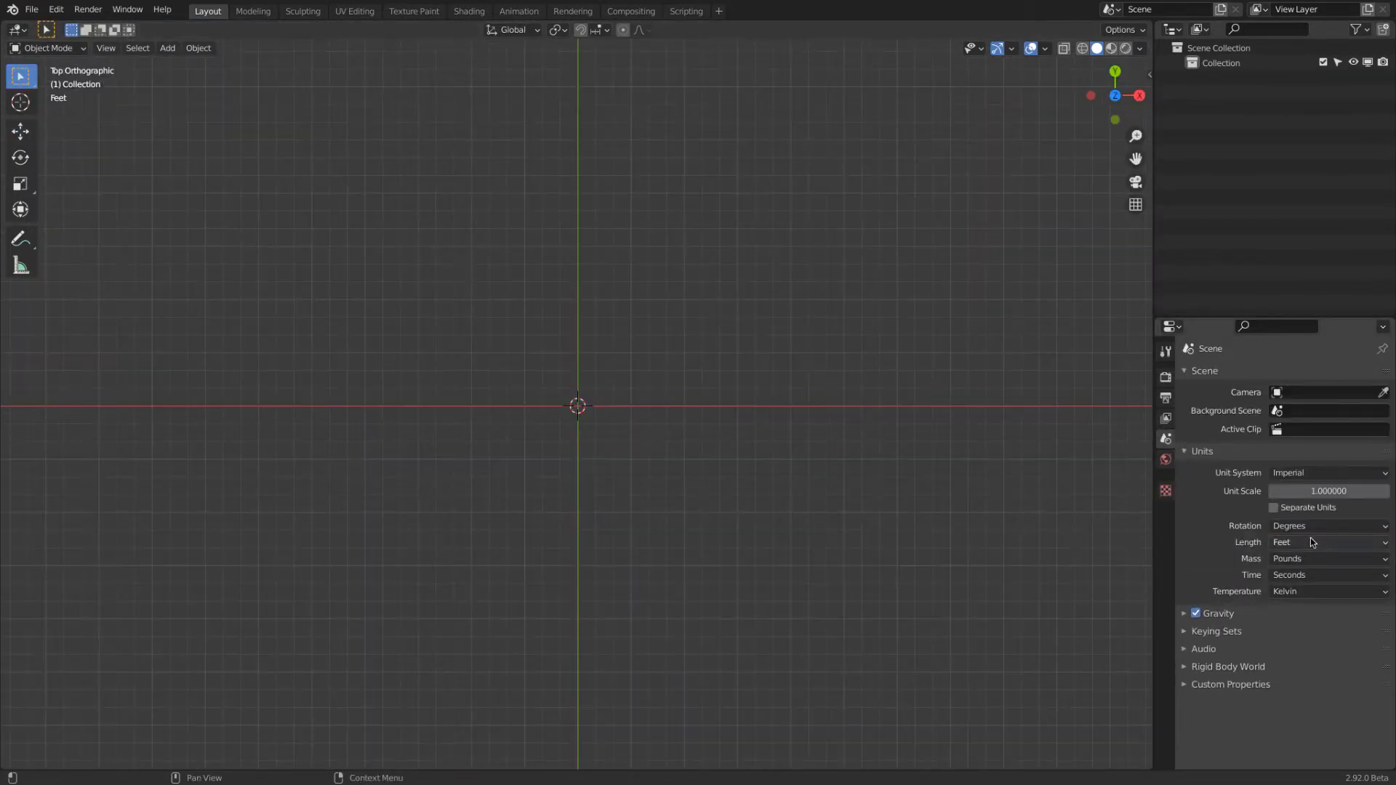
left_click(1313, 544)
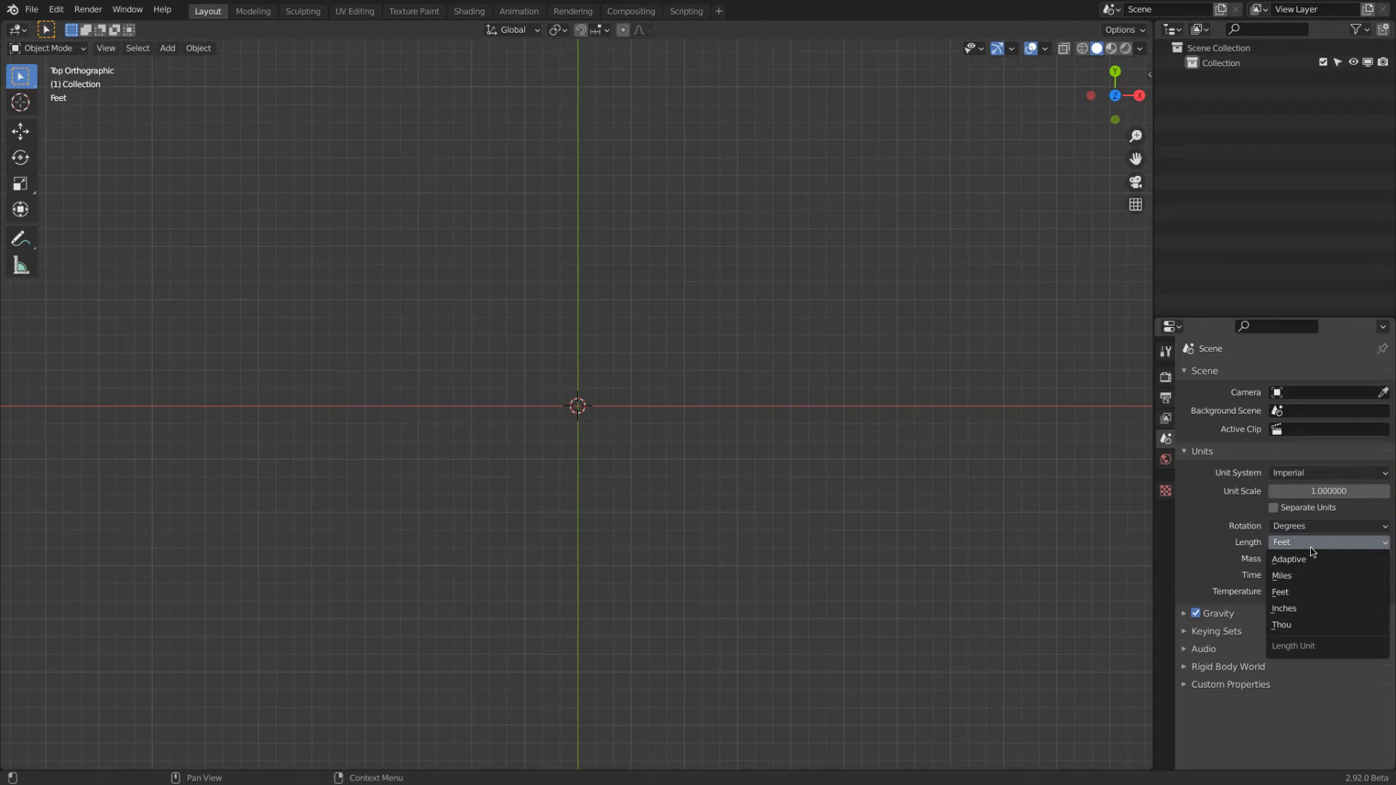
left_click(1318, 608)
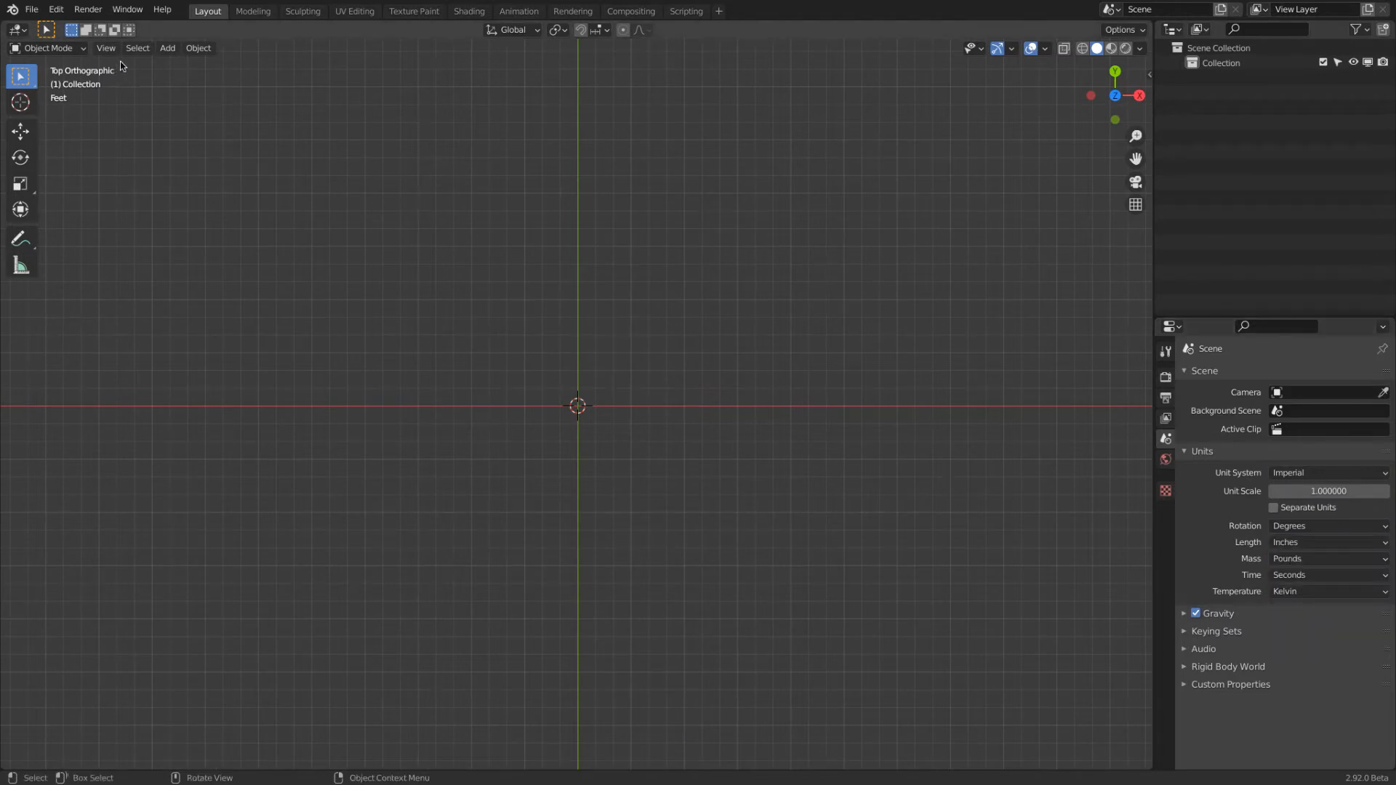
Add a circle mesh at the origin with 6 vertices and a radius of 5 inches
left_click(167, 49)
mouse_move(185, 69)
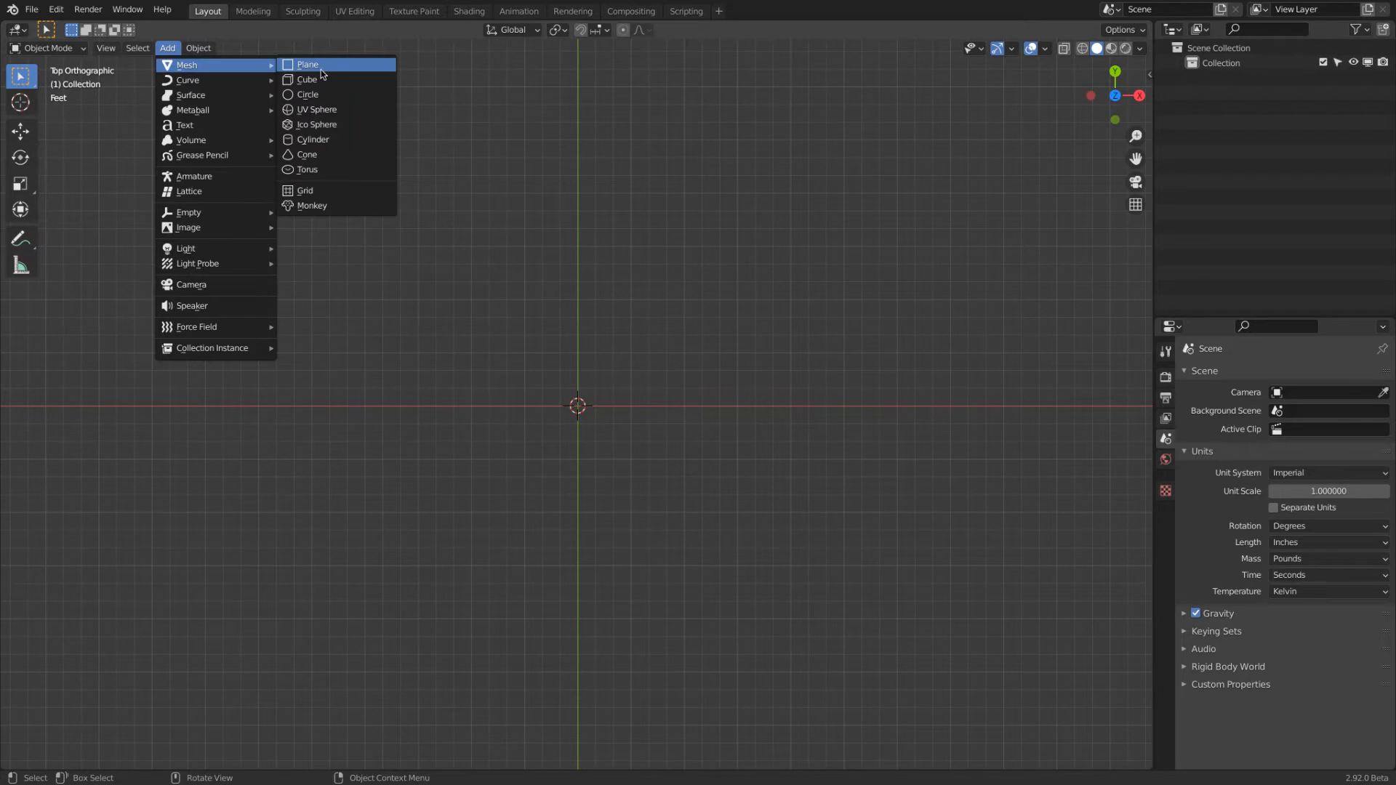
left_click(331, 101)
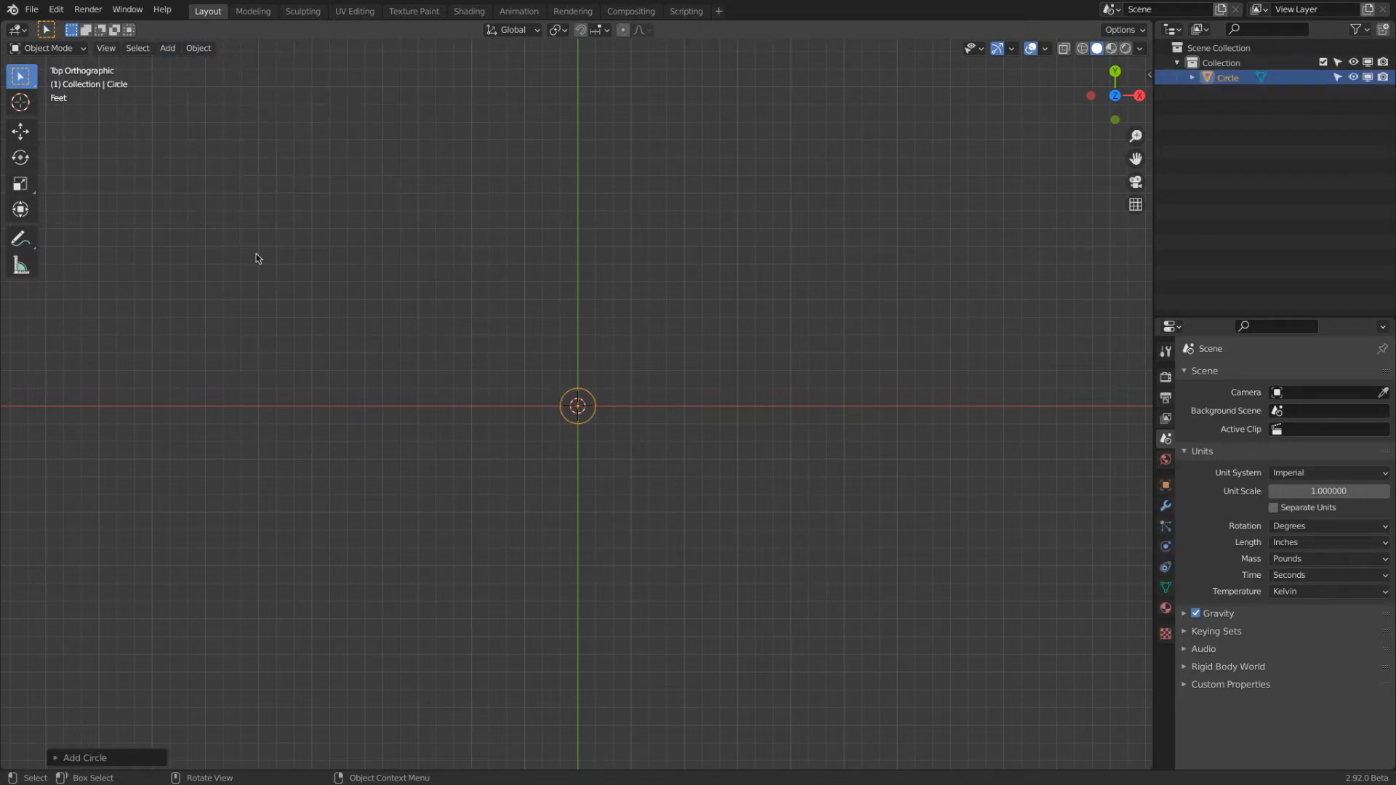
left_click(59, 758)
double_click(177, 596)
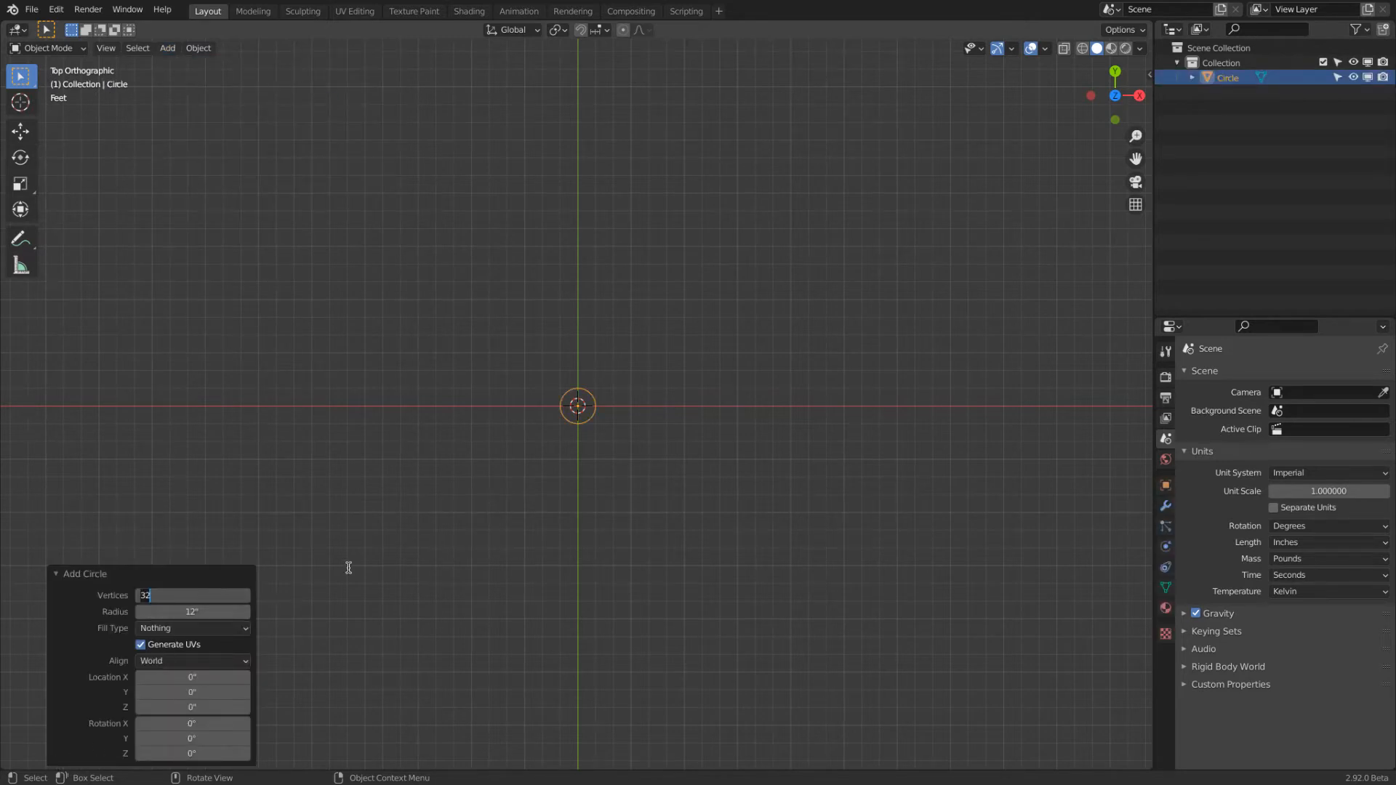
type("6")
key("Tab")
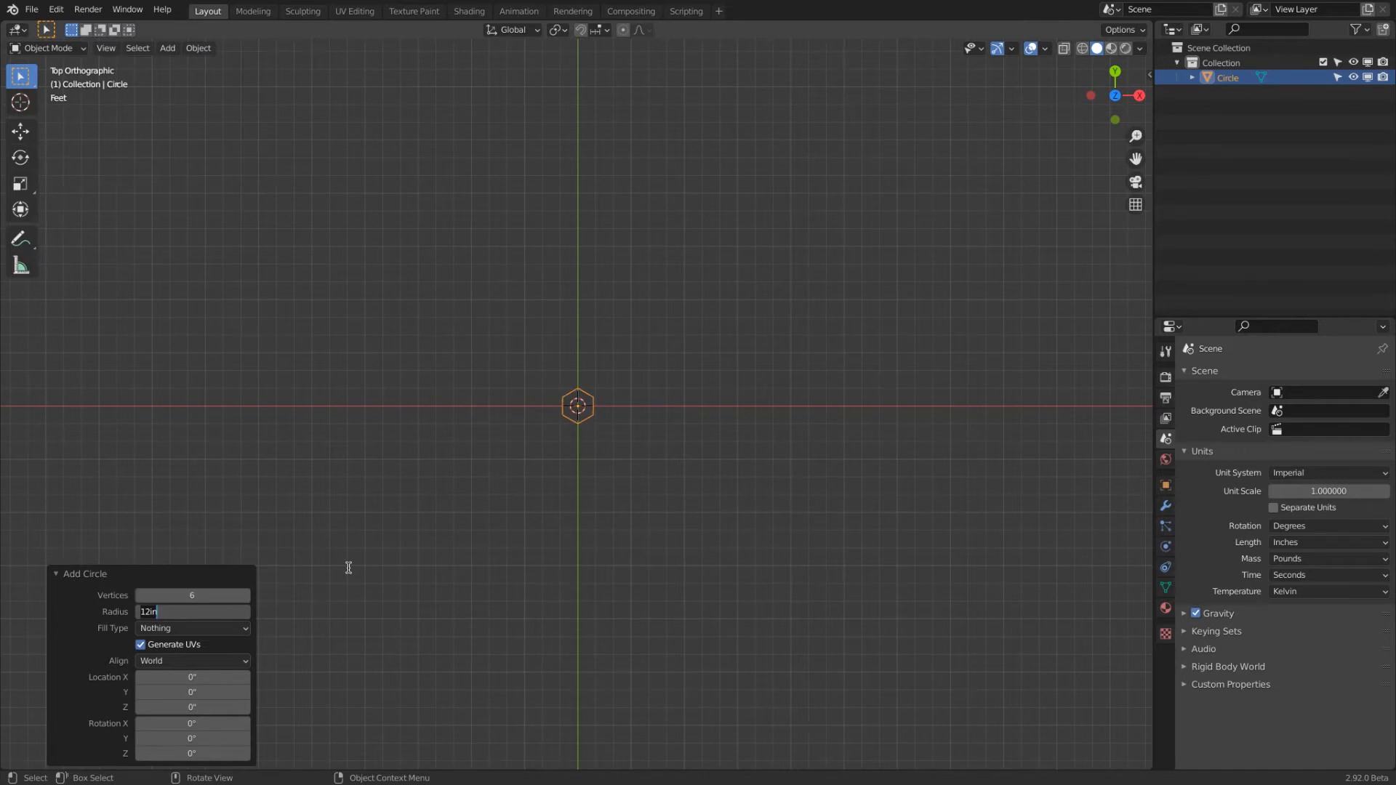
type("5")
key("Return")
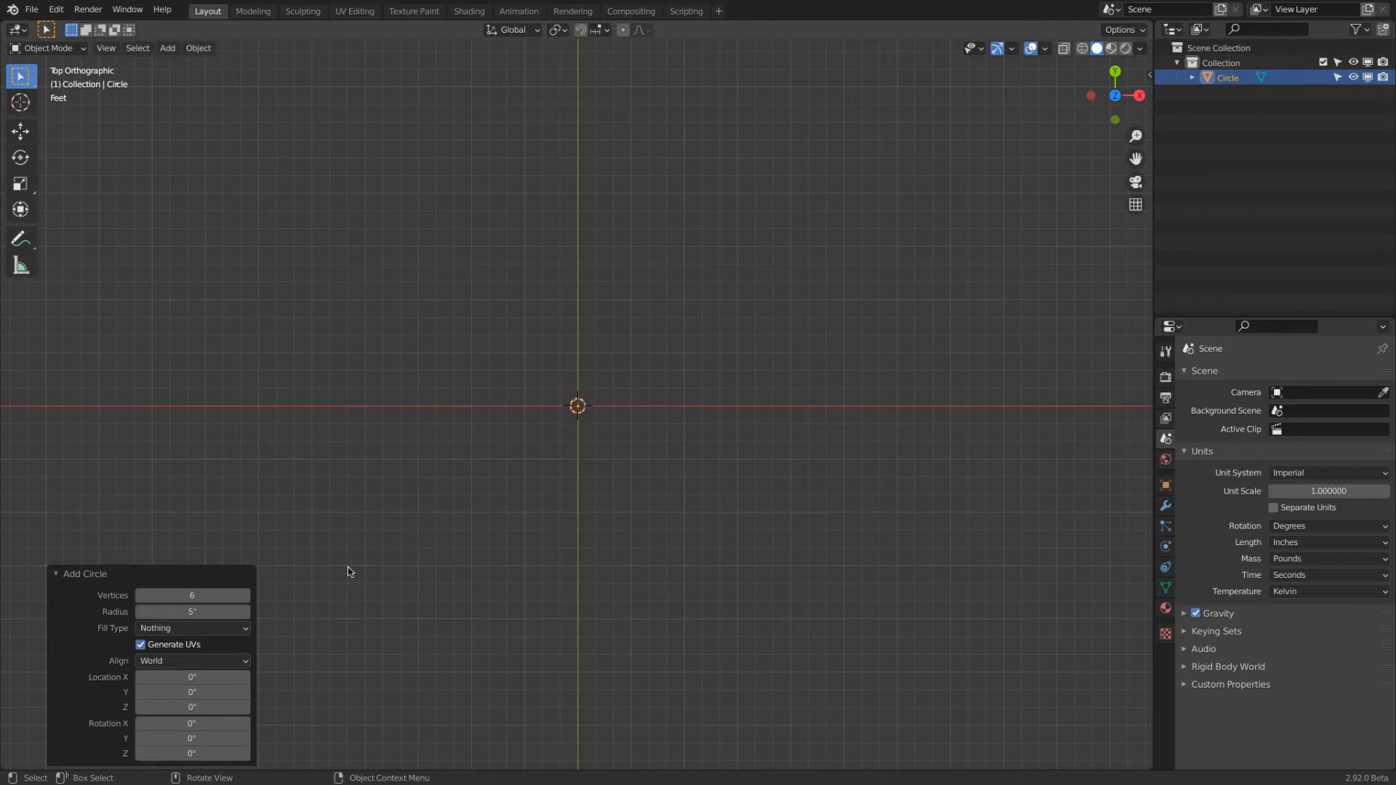
scroll(558, 421, "up", 12)
middle_click_drag(675, 317, 568, 413, "shift")
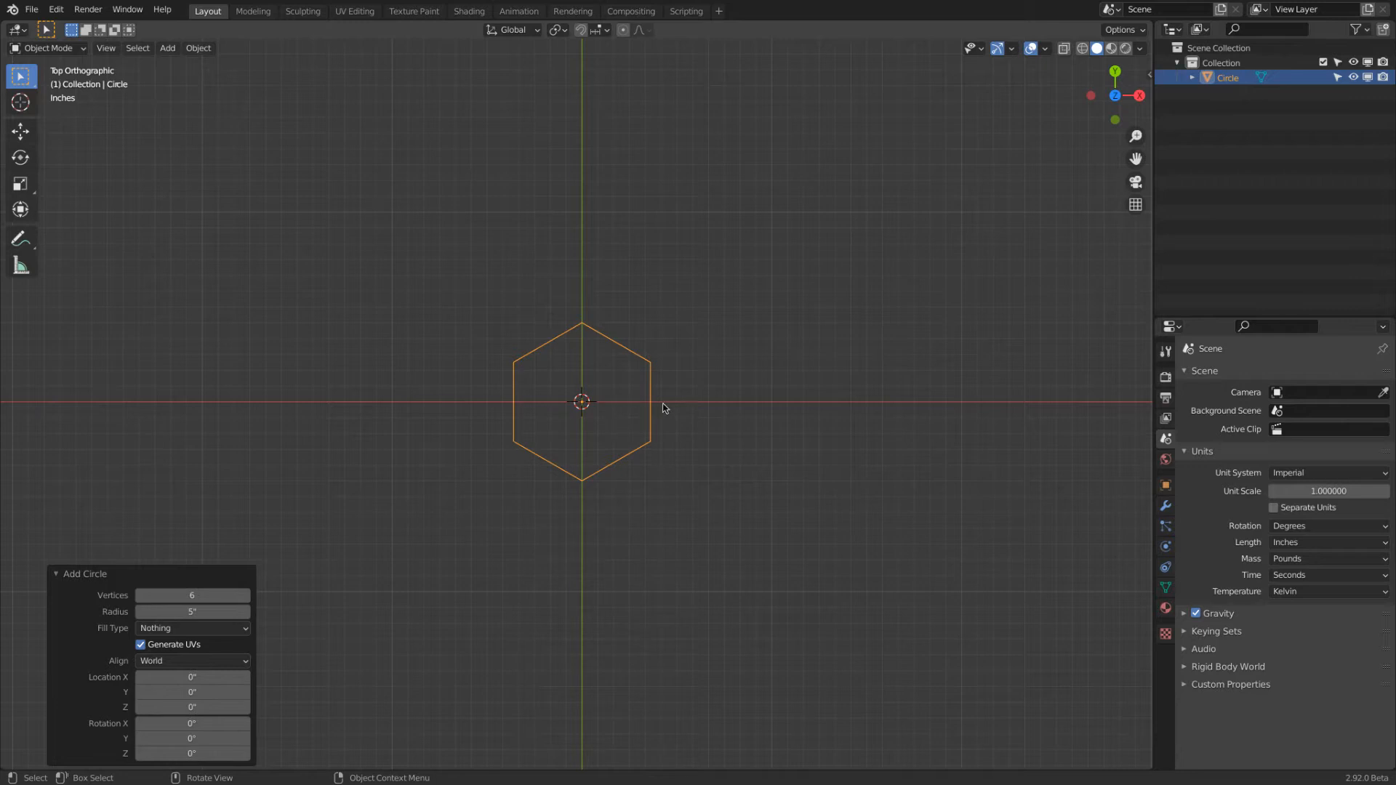
Display the transform values in the viewport and scale the hexagon up uniformly by about 1.354
left_click(1146, 79)
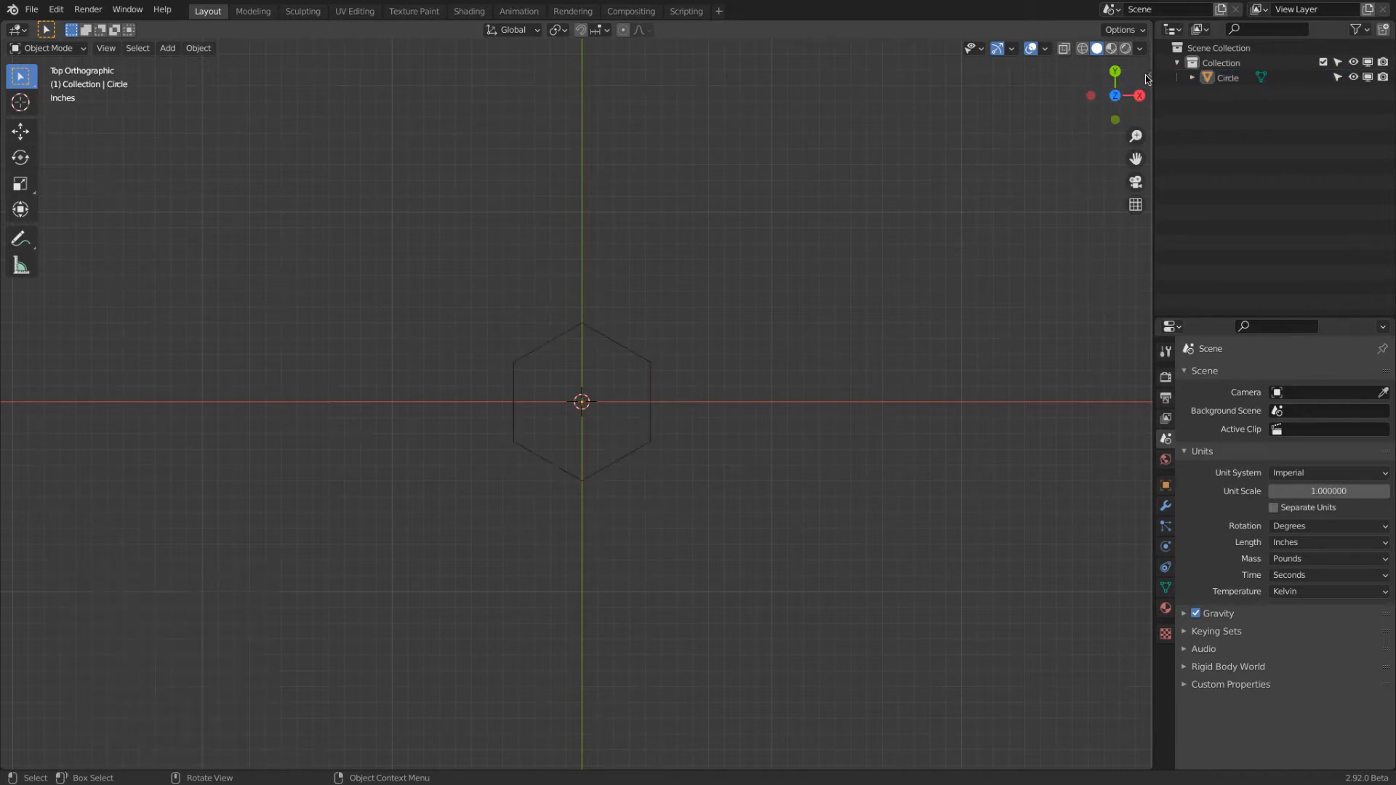
left_click(1147, 78)
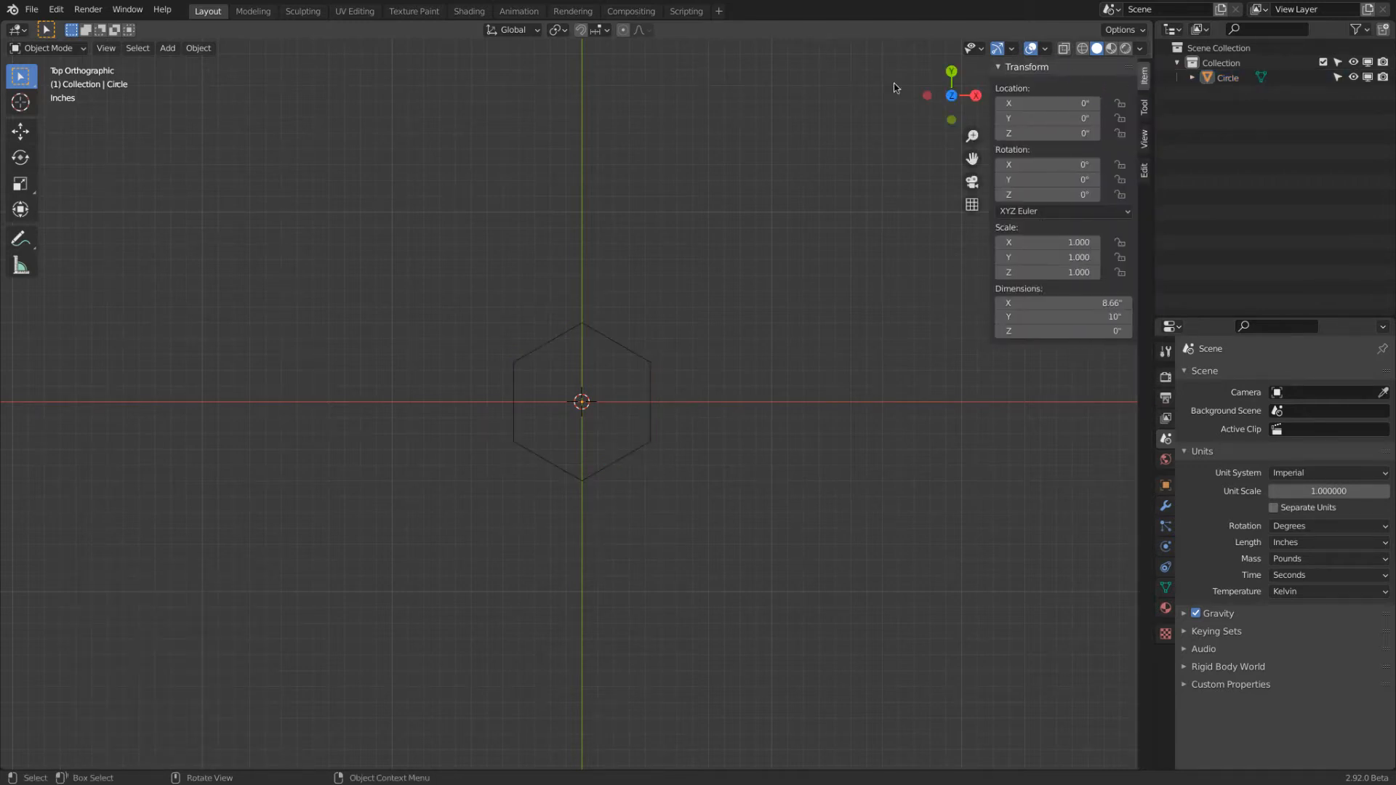
left_click(598, 331)
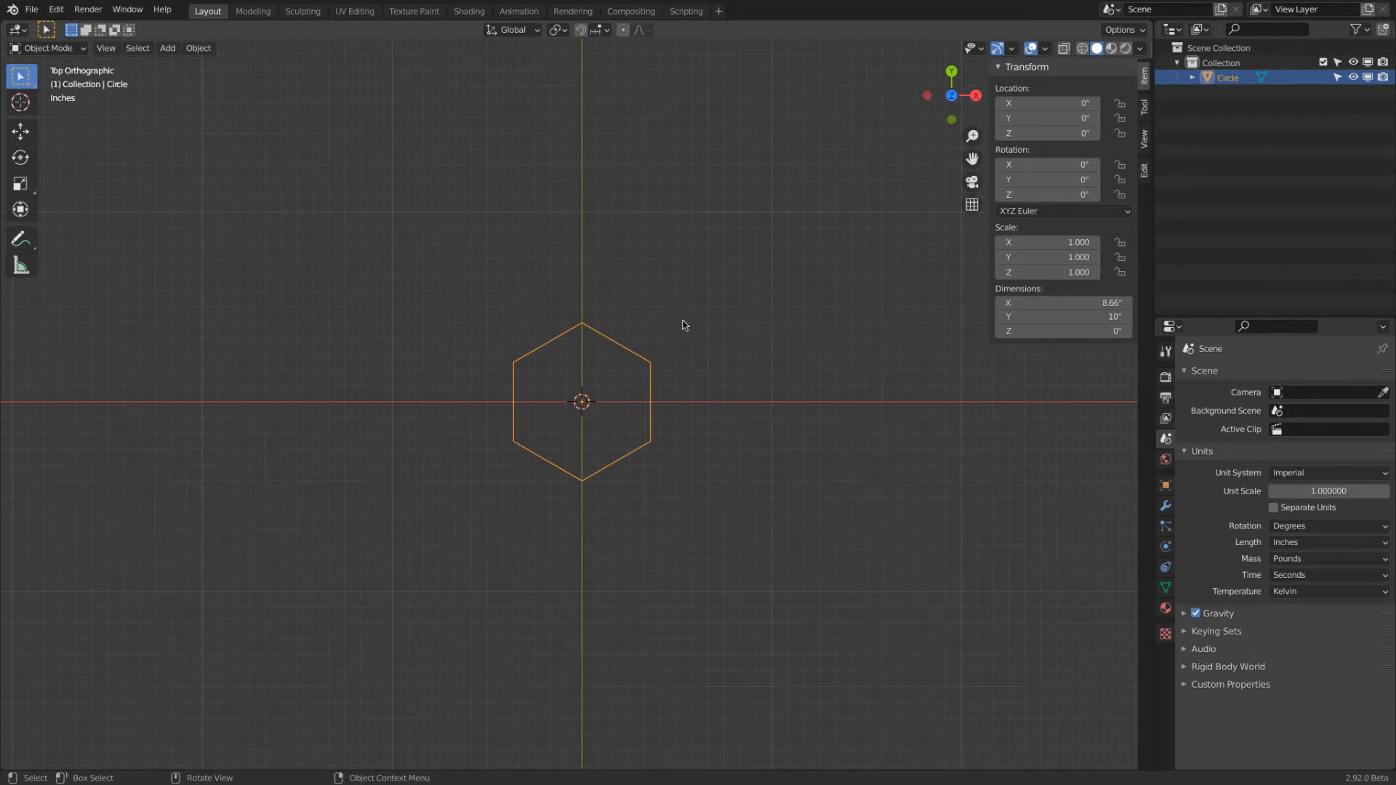
key("s")
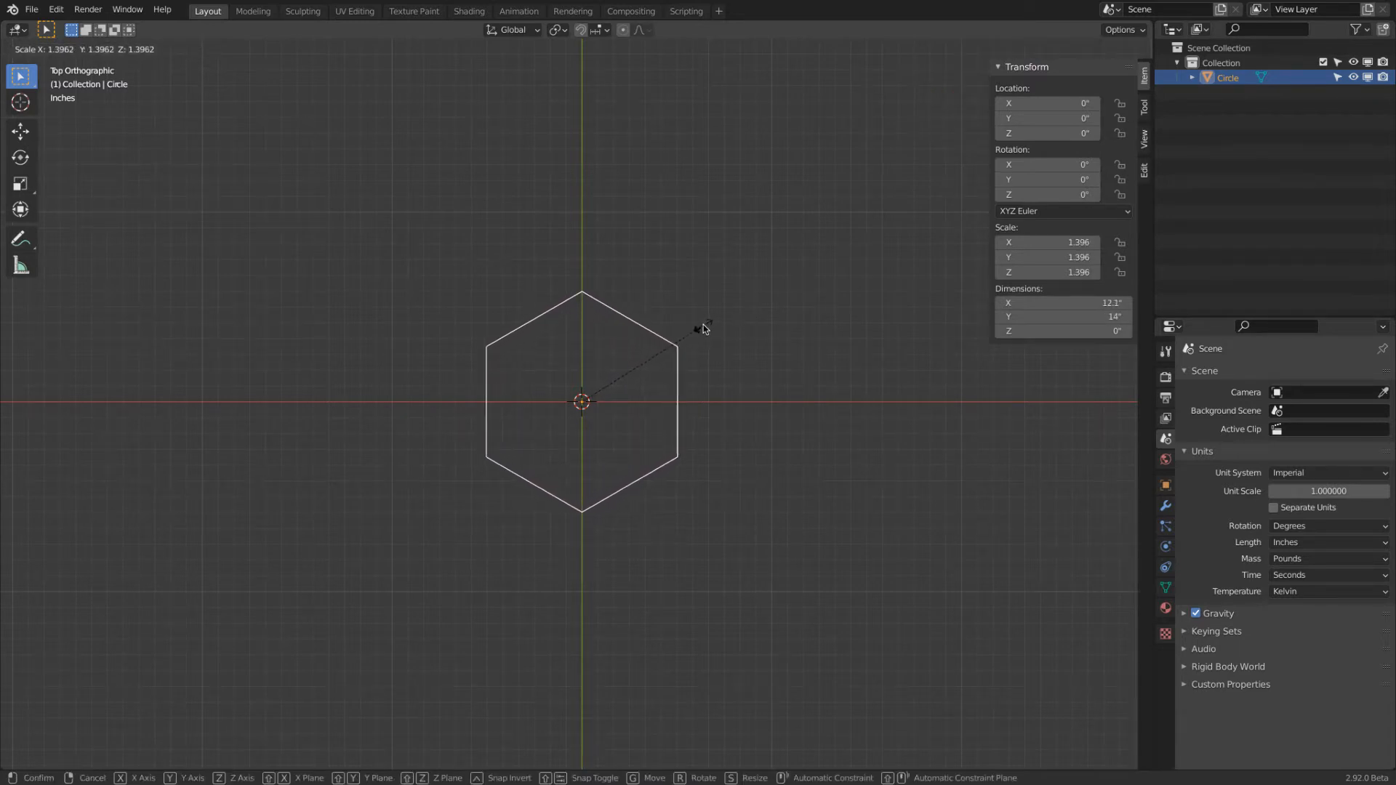
left_click(669, 356)
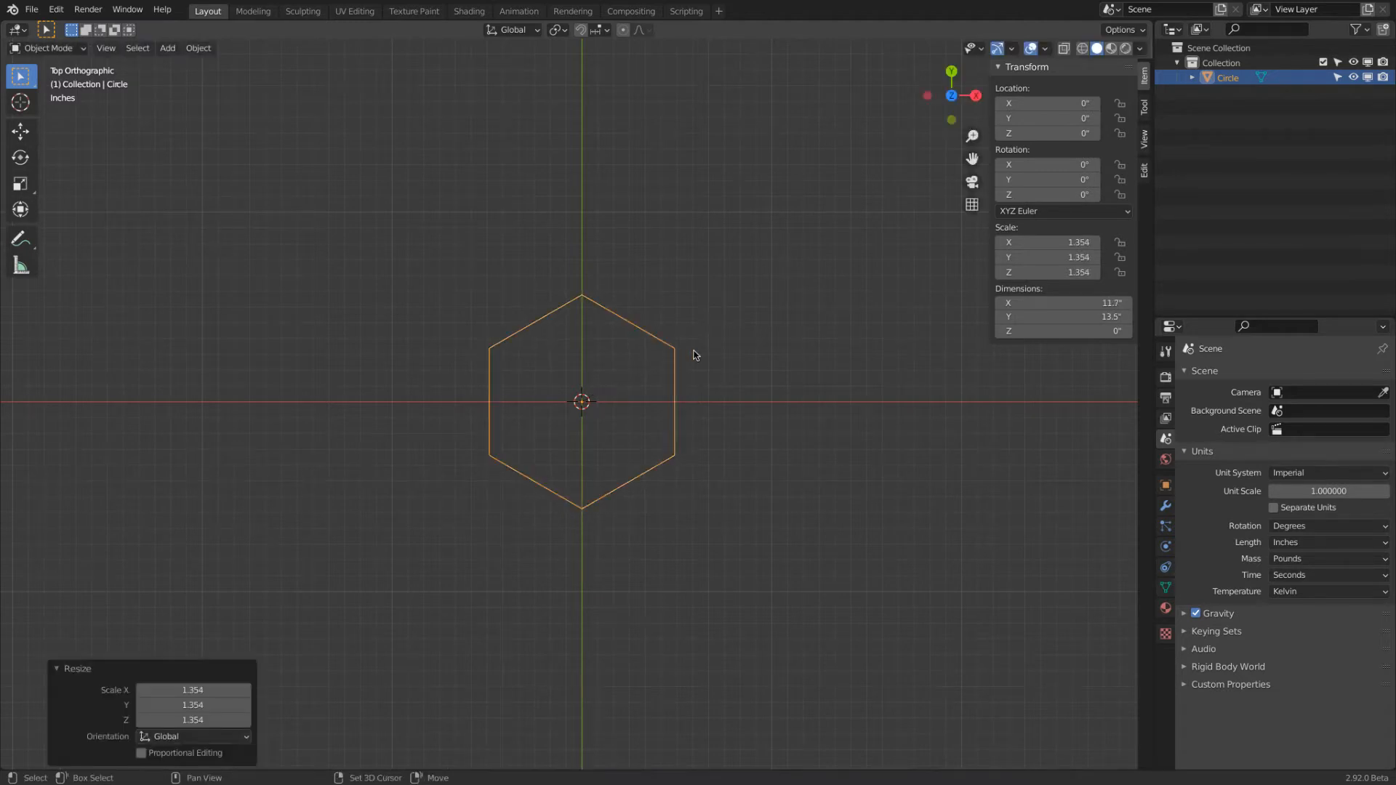
Set the hexagon's X dimension to 11.75 inches and its Y and Z scale to 1.357
left_click(1042, 303)
type("11.75")
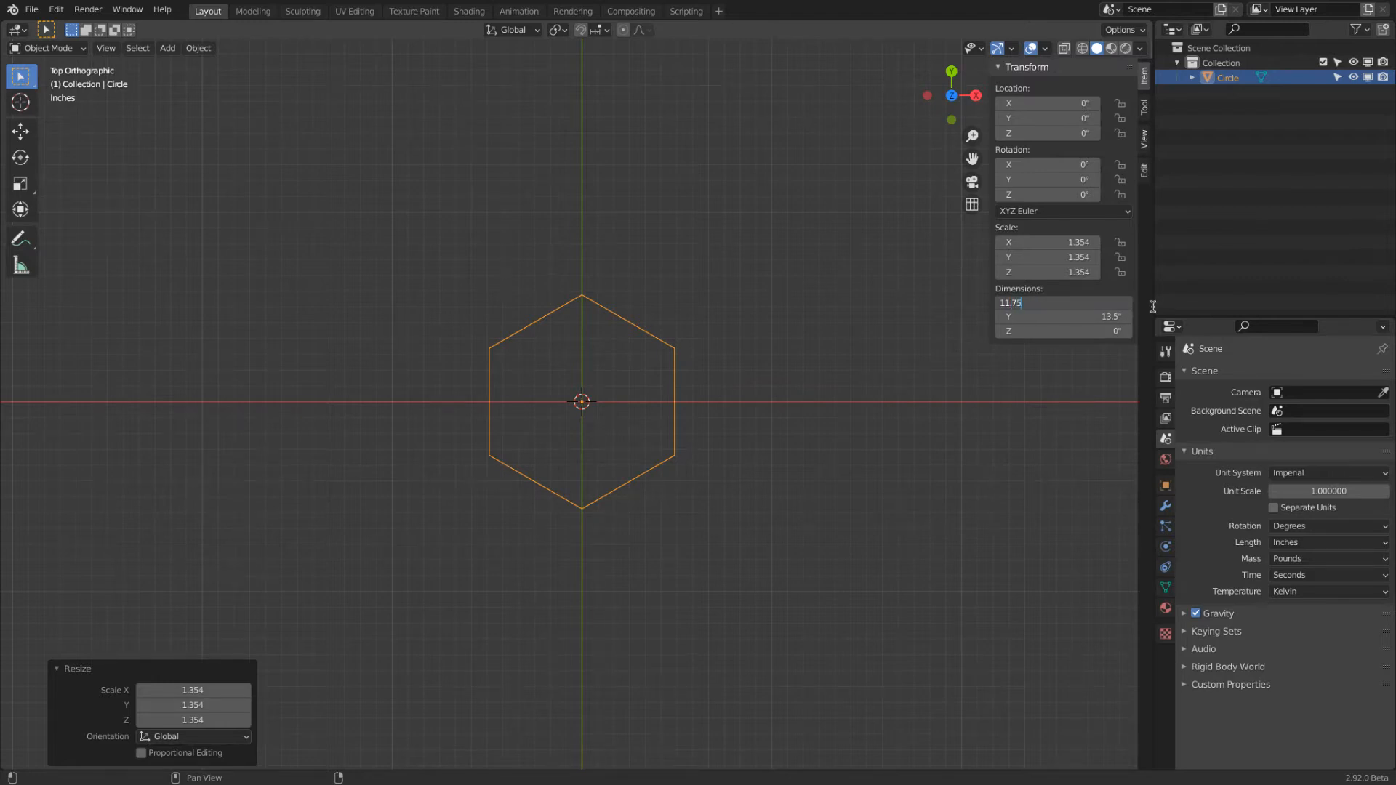
key("Return")
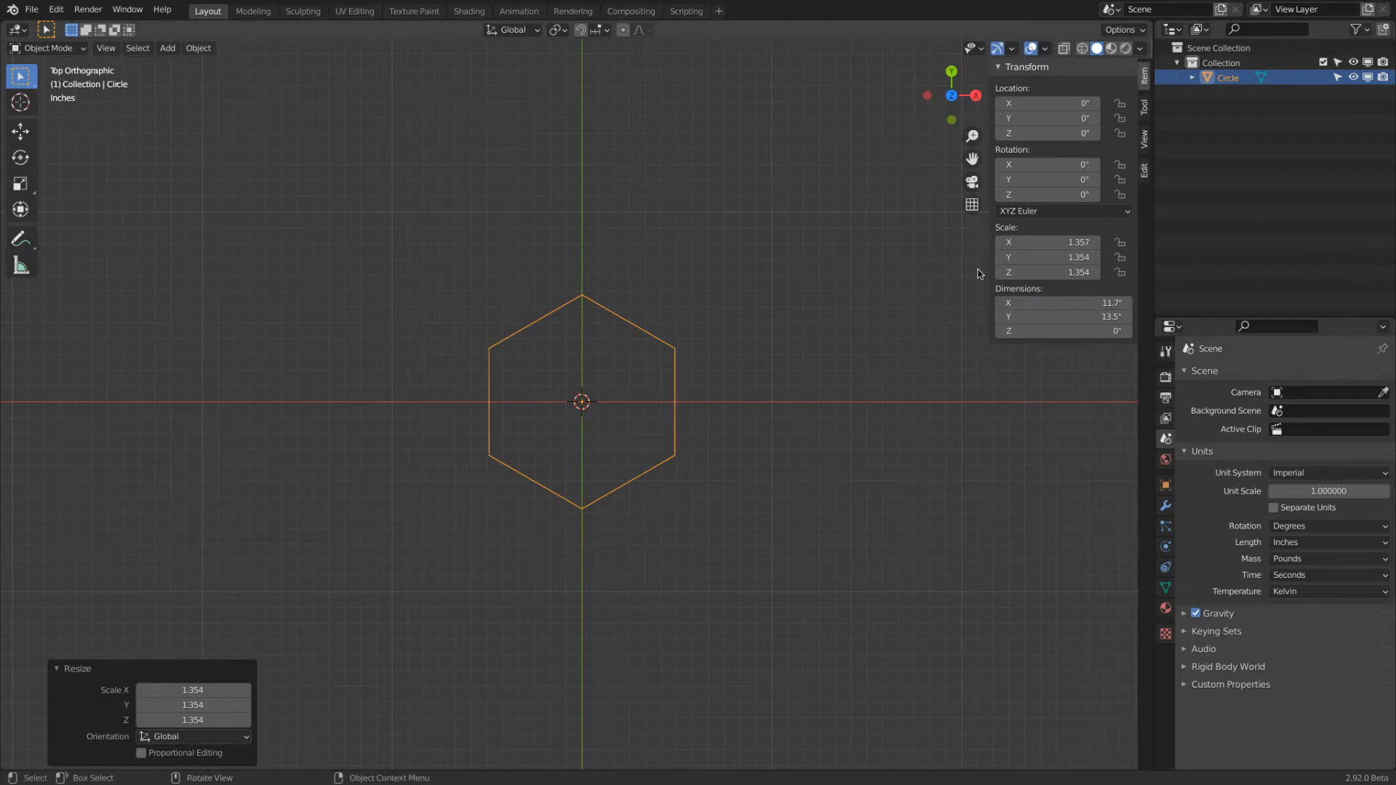
left_click(1049, 245)
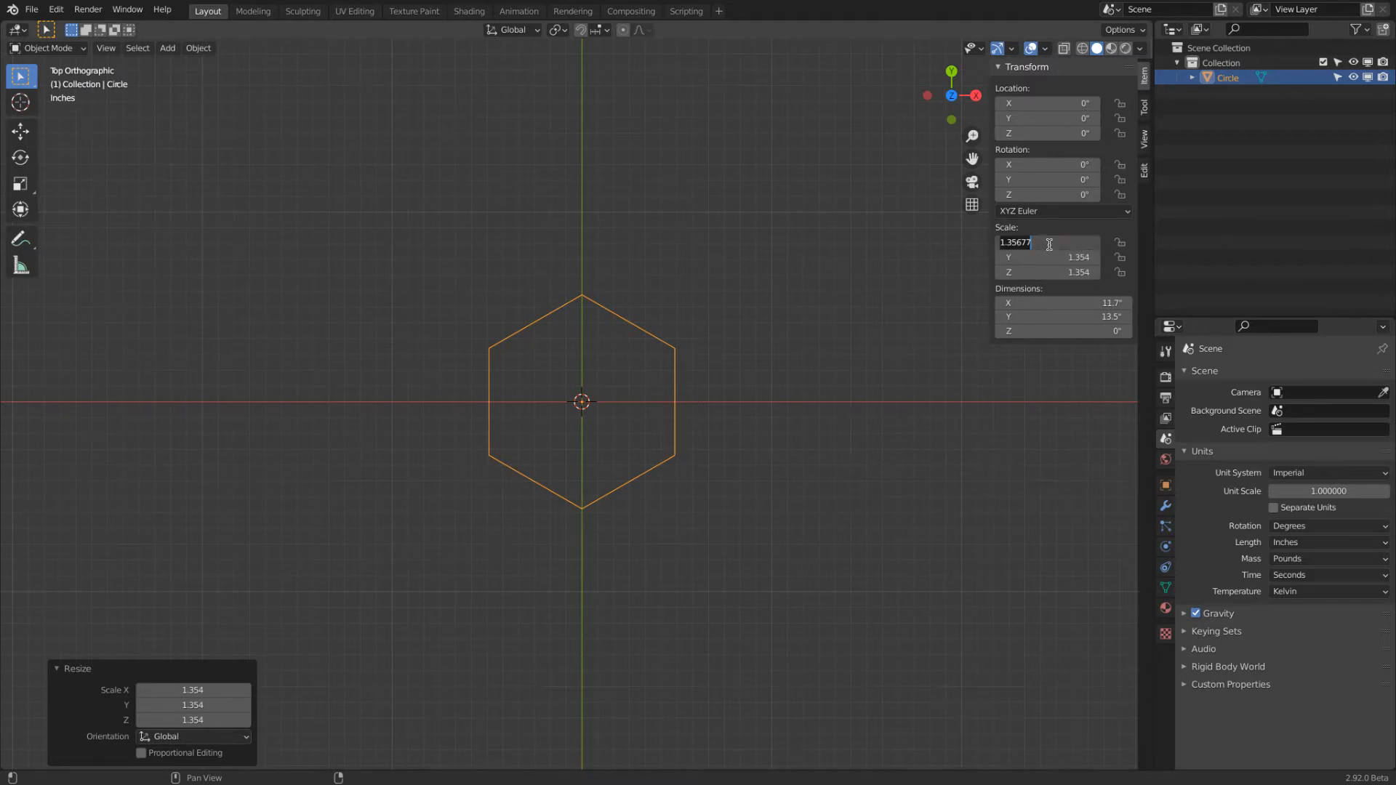
key("Escape")
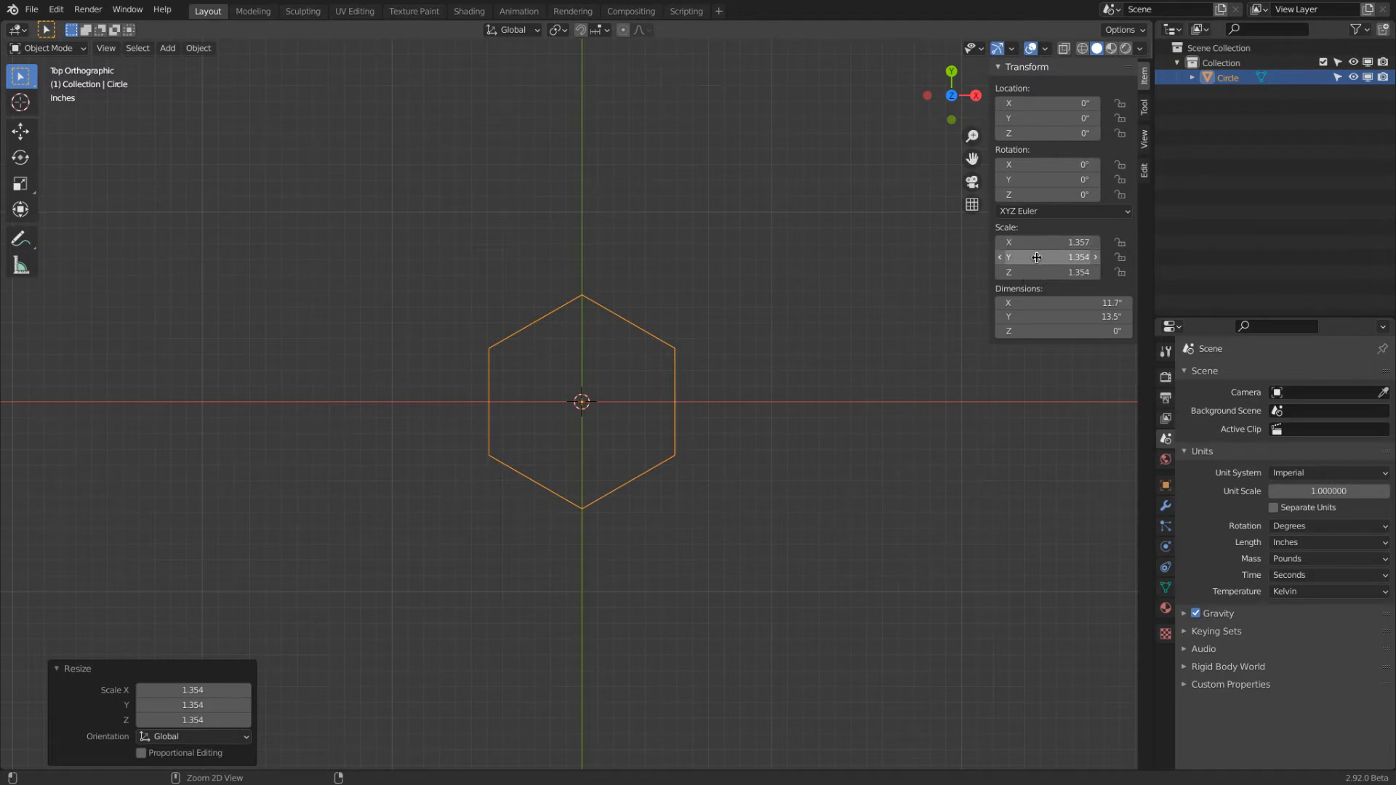
type("1.357")
type("1.357")
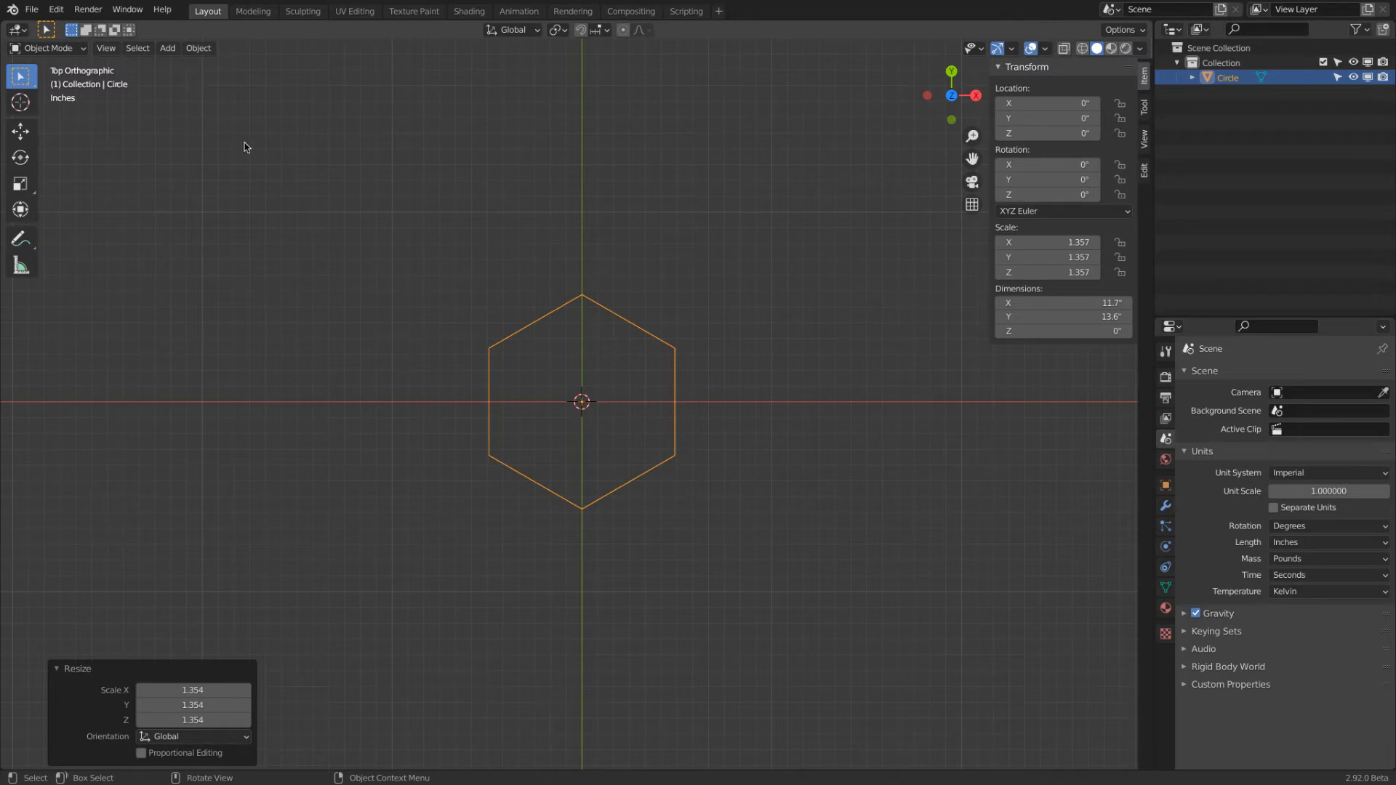
Apply the hexagon's scale so that its current size becomes scale 1
left_click(199, 48)
mouse_move(232, 145)
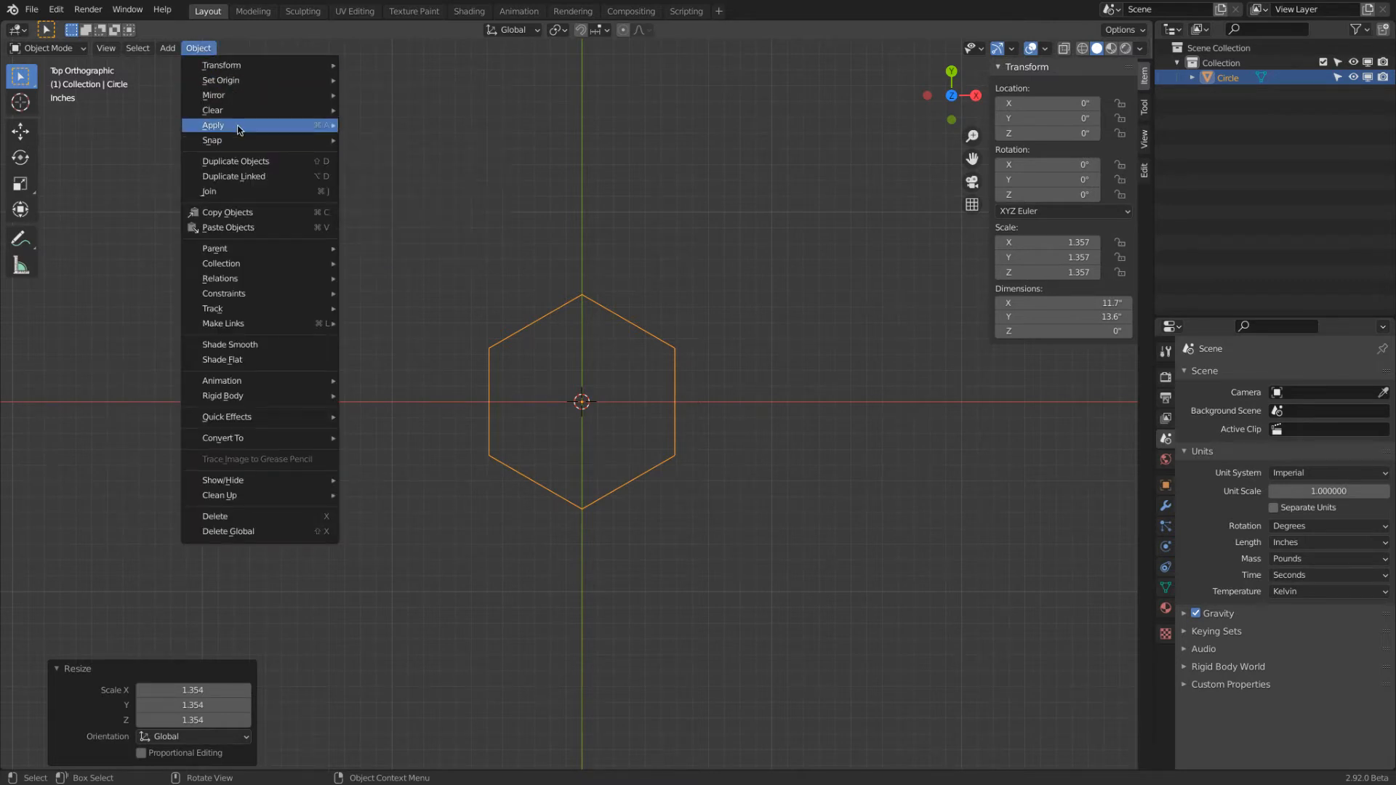
left_click(448, 158)
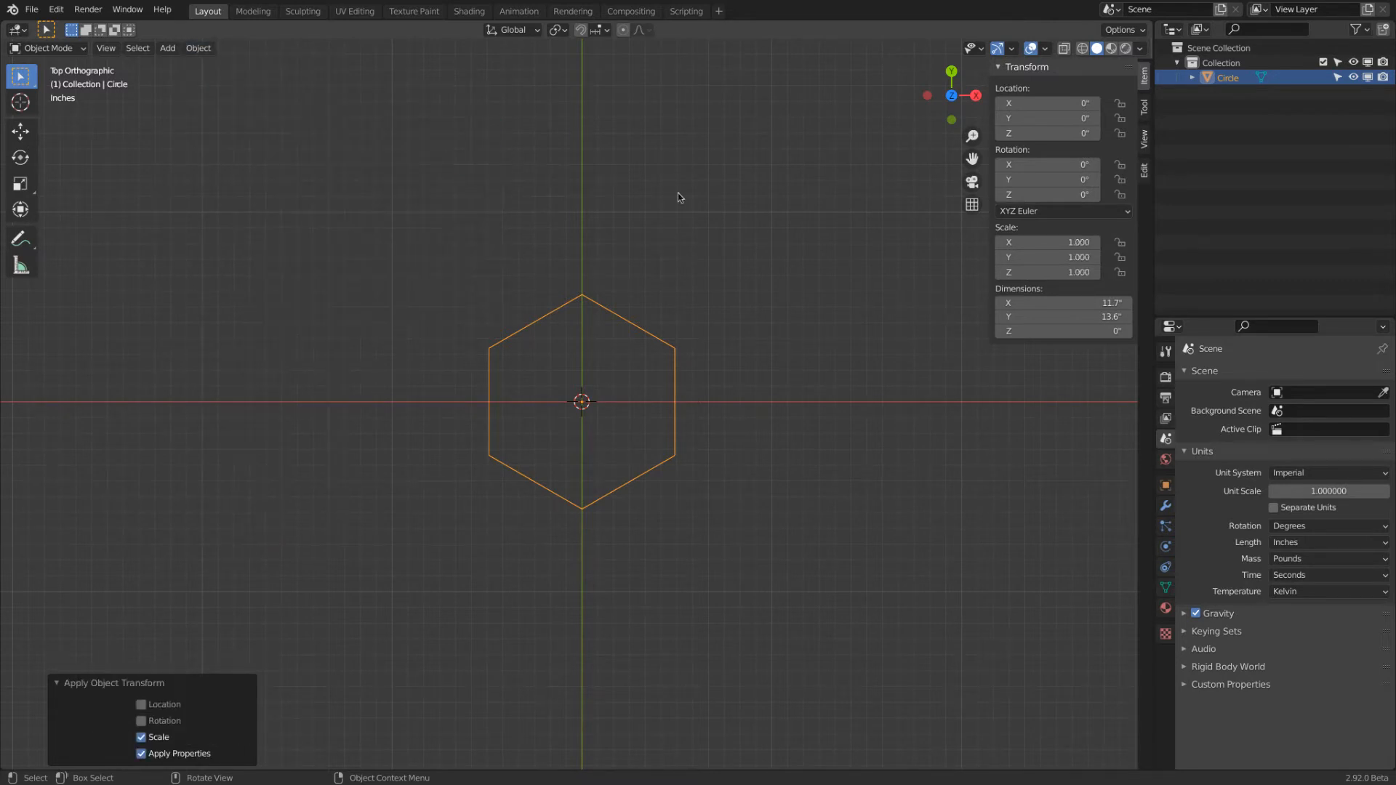
In Edit Mode, fill the hexagon outline with a face and extrude it upward 16.5 inches
scroll(763, 332, "down", 2)
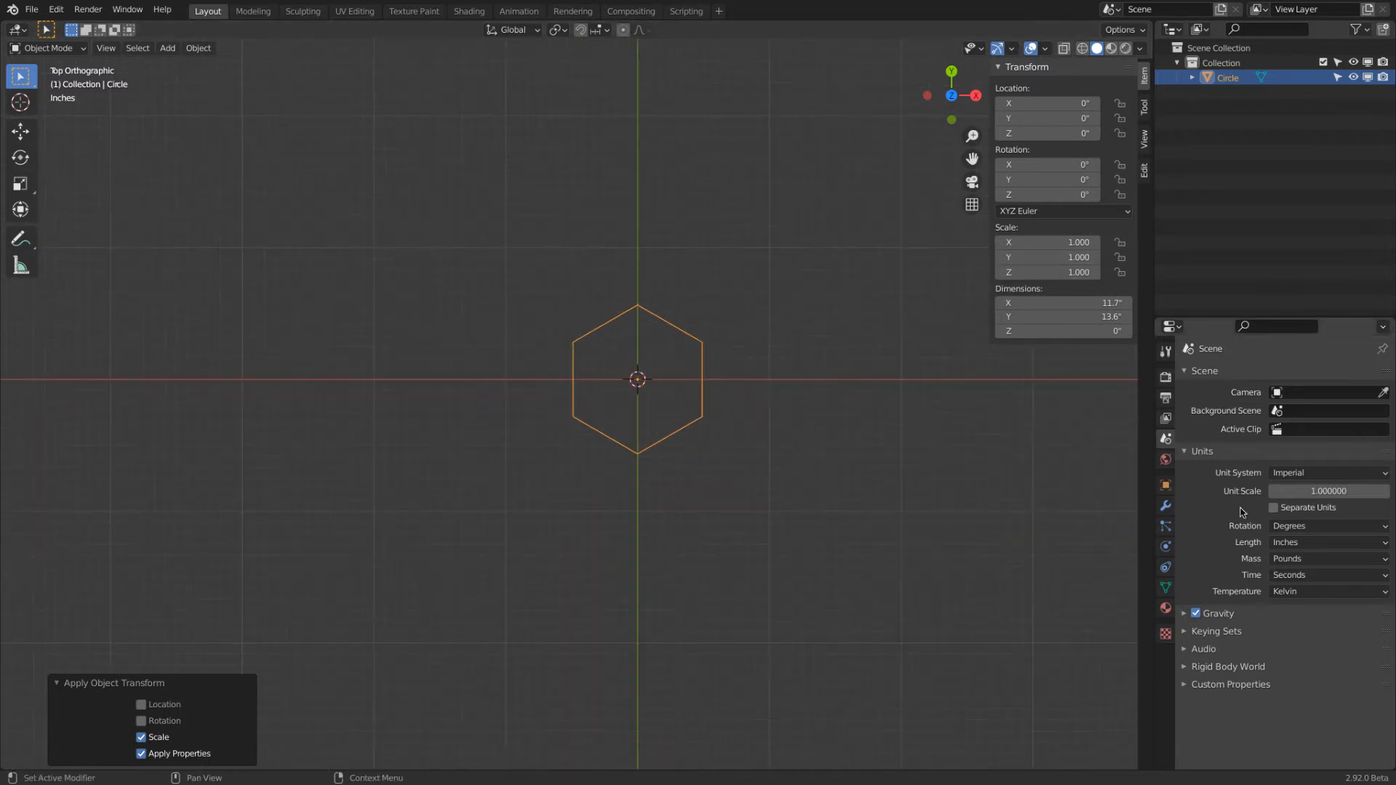
middle_click_drag(822, 514, 720, 396)
left_click(64, 49)
left_click(56, 84)
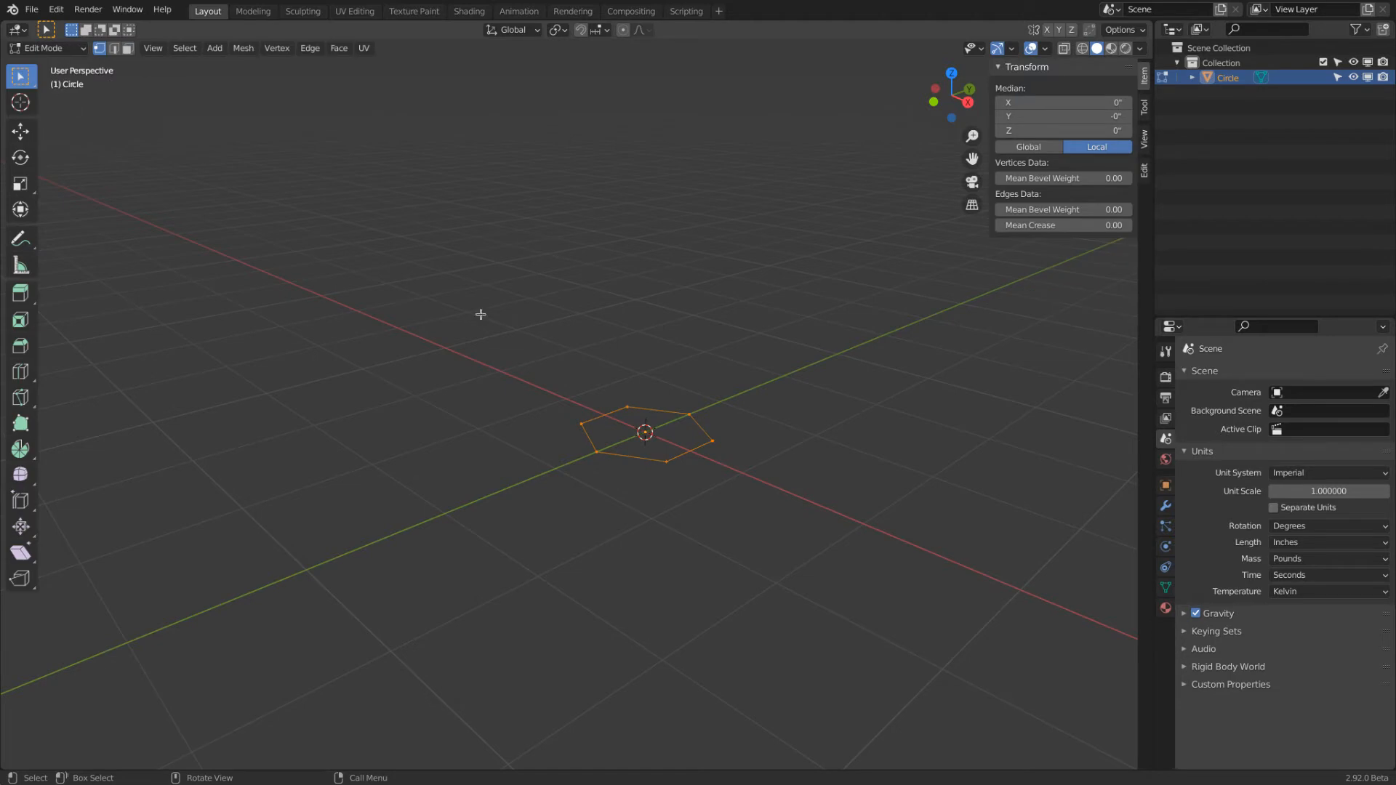
key("f")
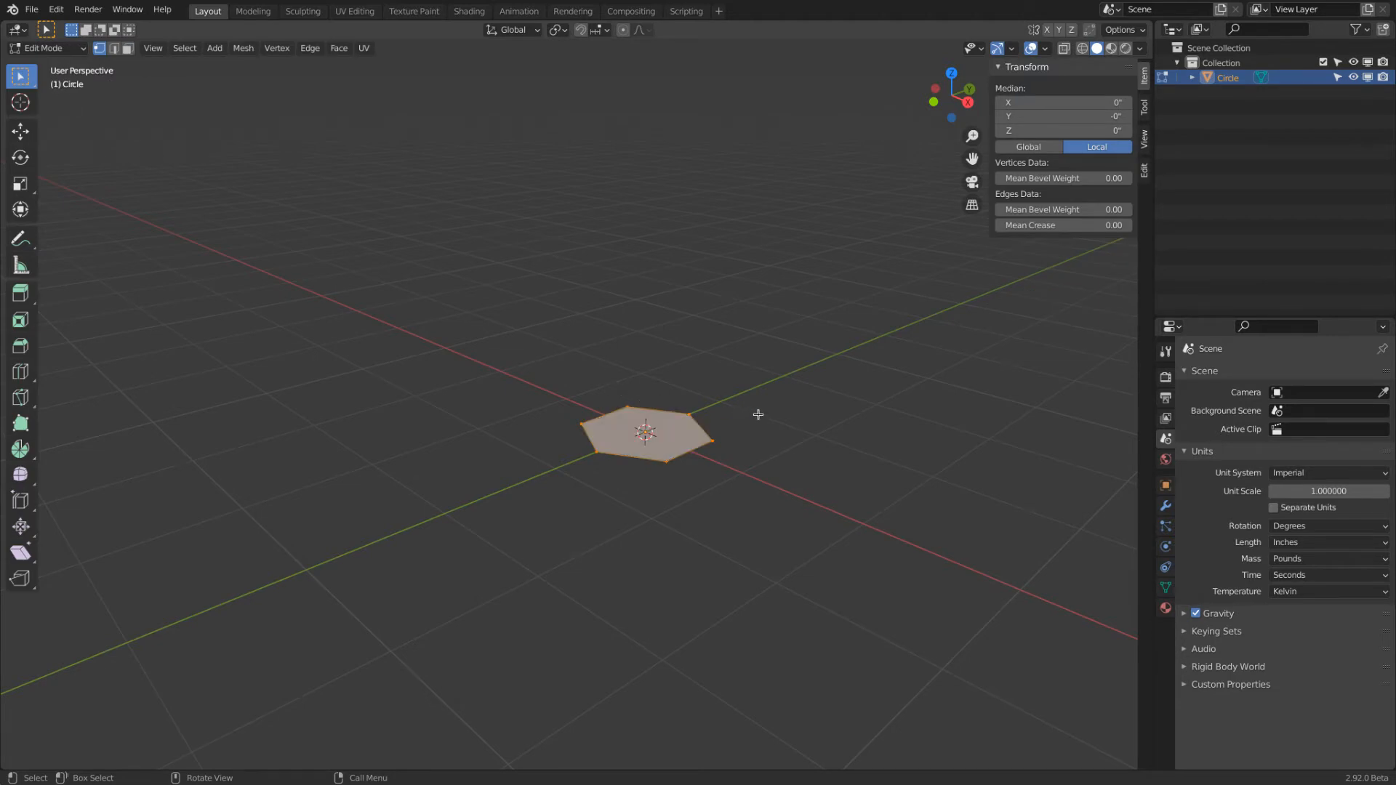
key("e")
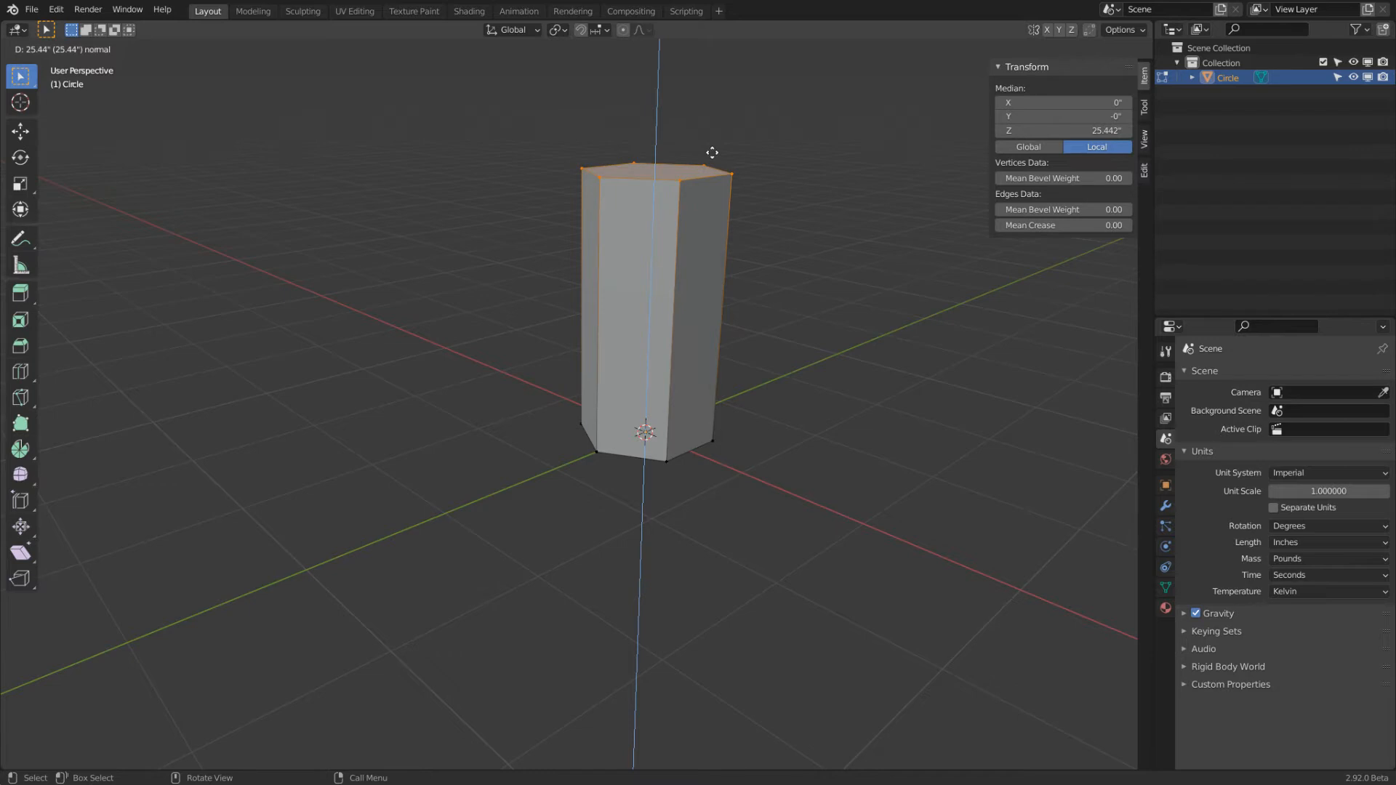
type("16.5")
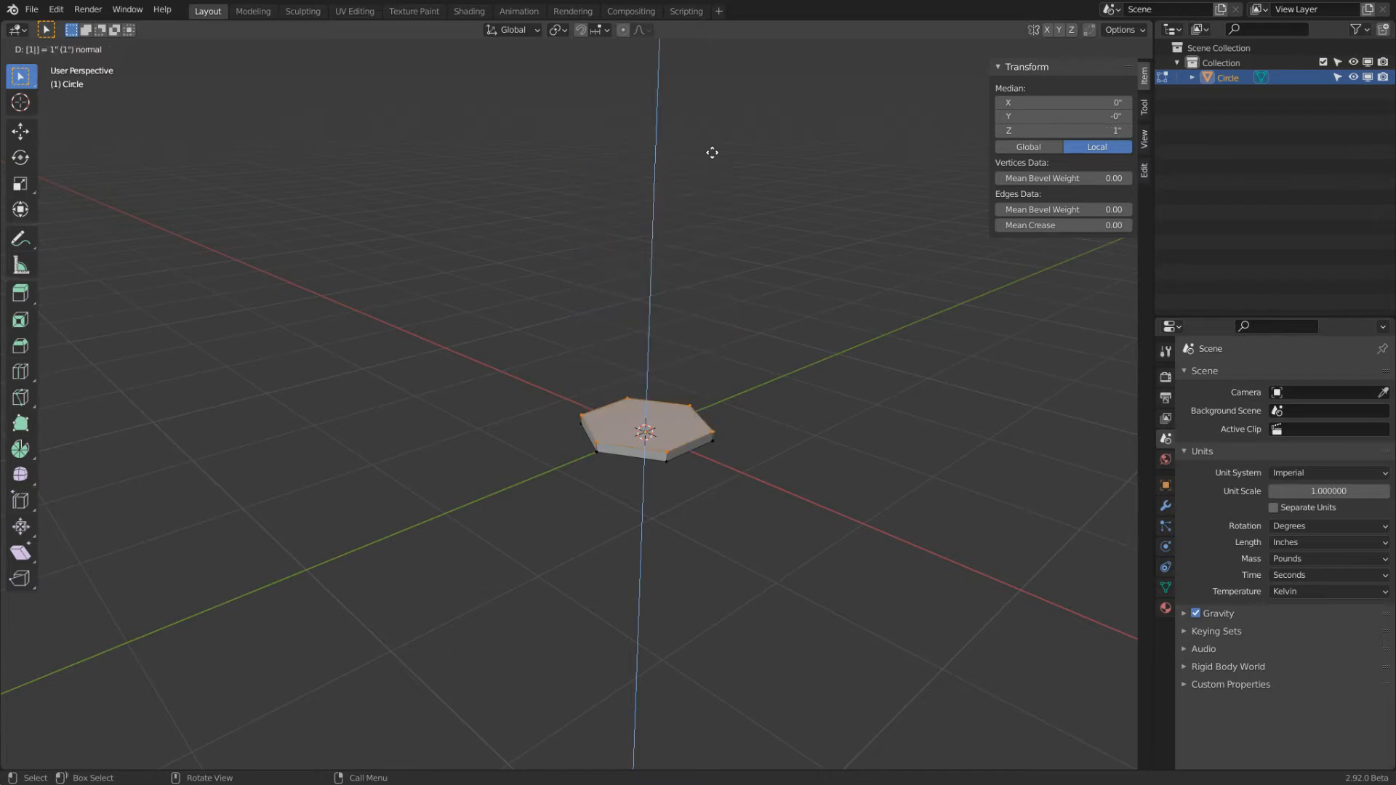
key("Return")
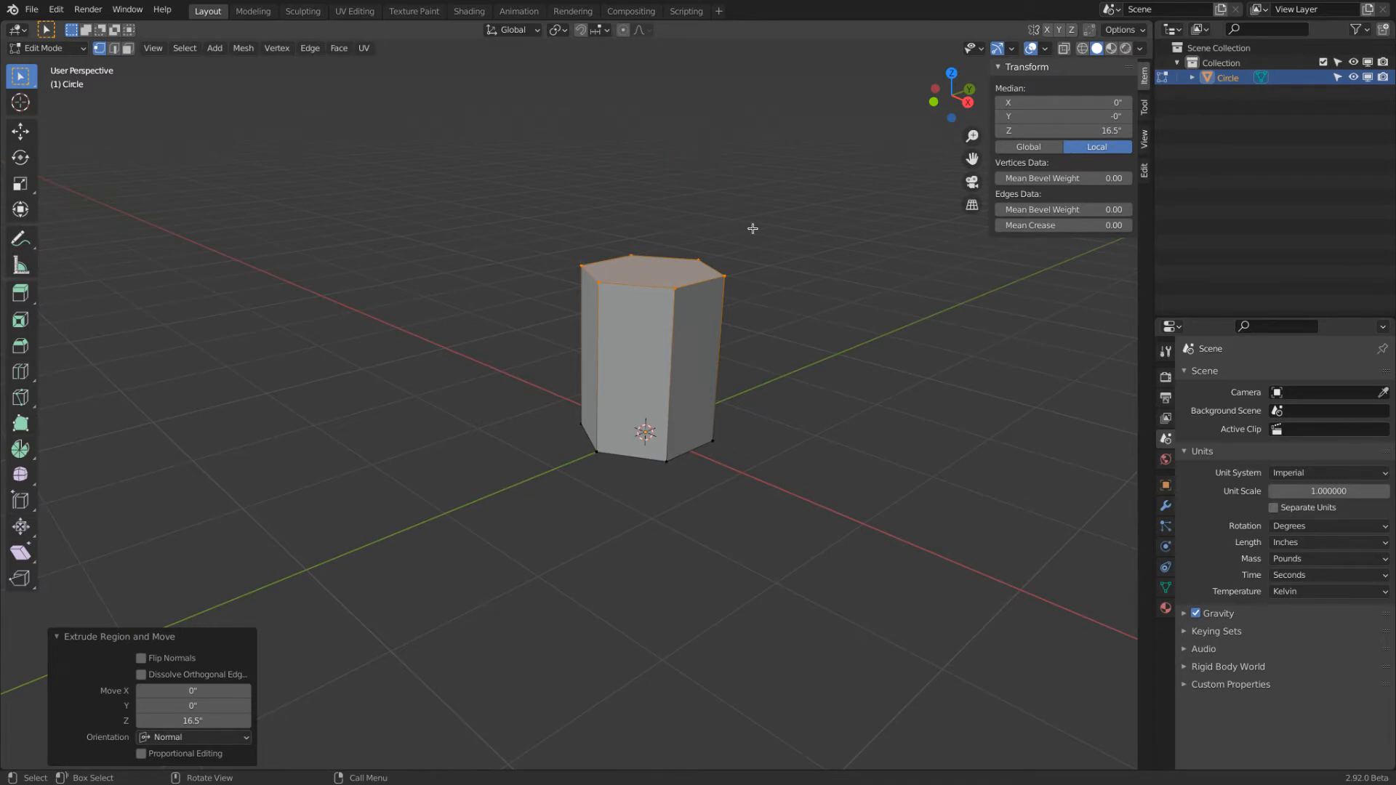
Scale the prism's top face up uniformly by about 1.25 and return to Object Mode
key("s")
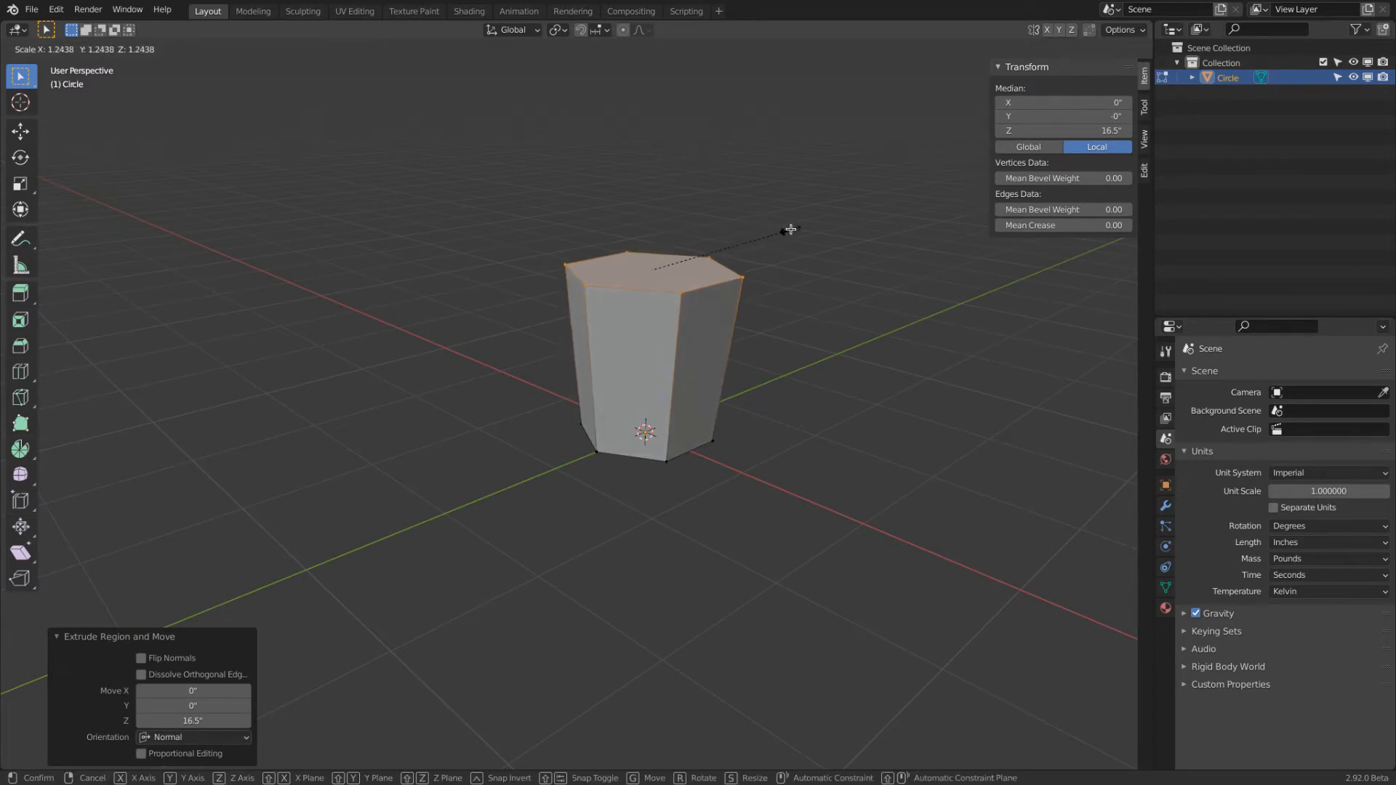
left_click(790, 229)
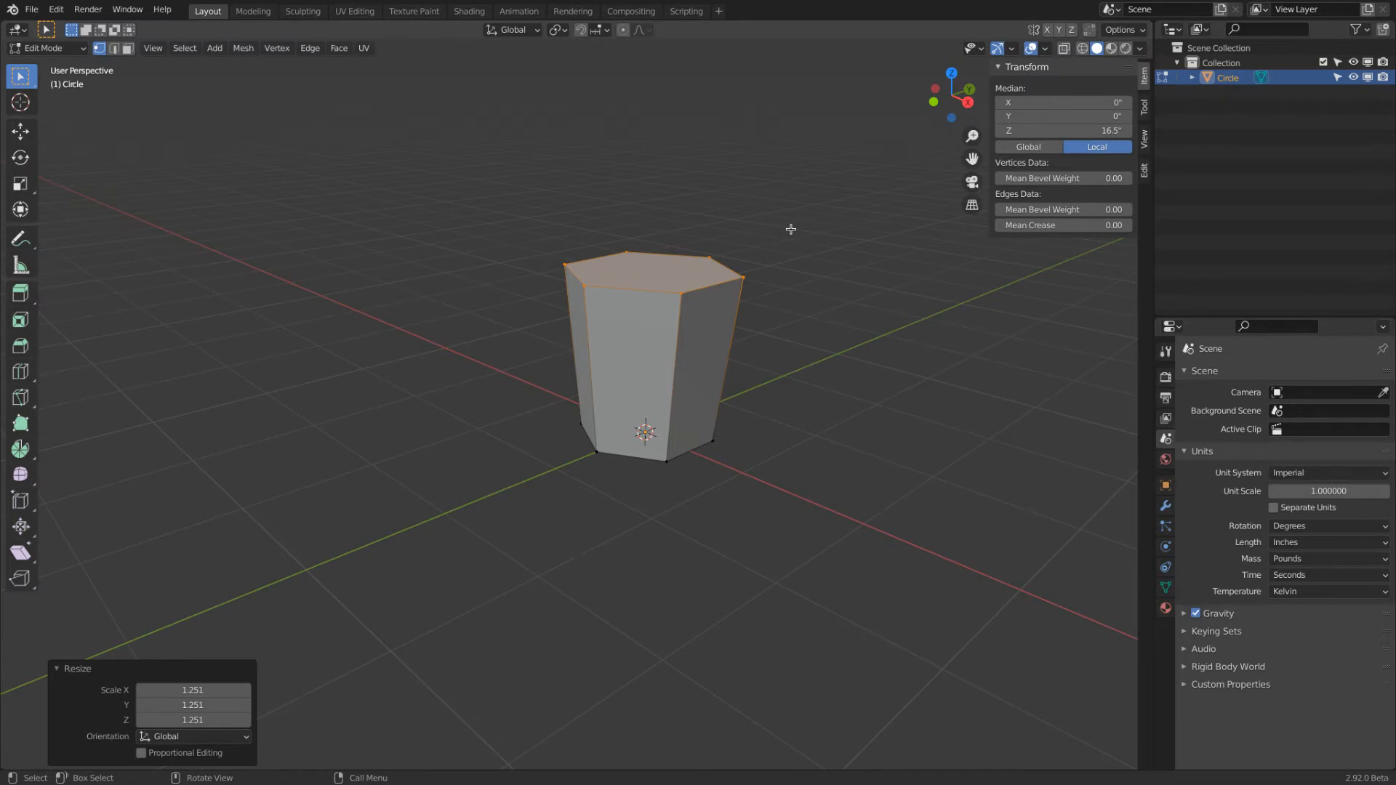
left_click(45, 48)
left_click(61, 65)
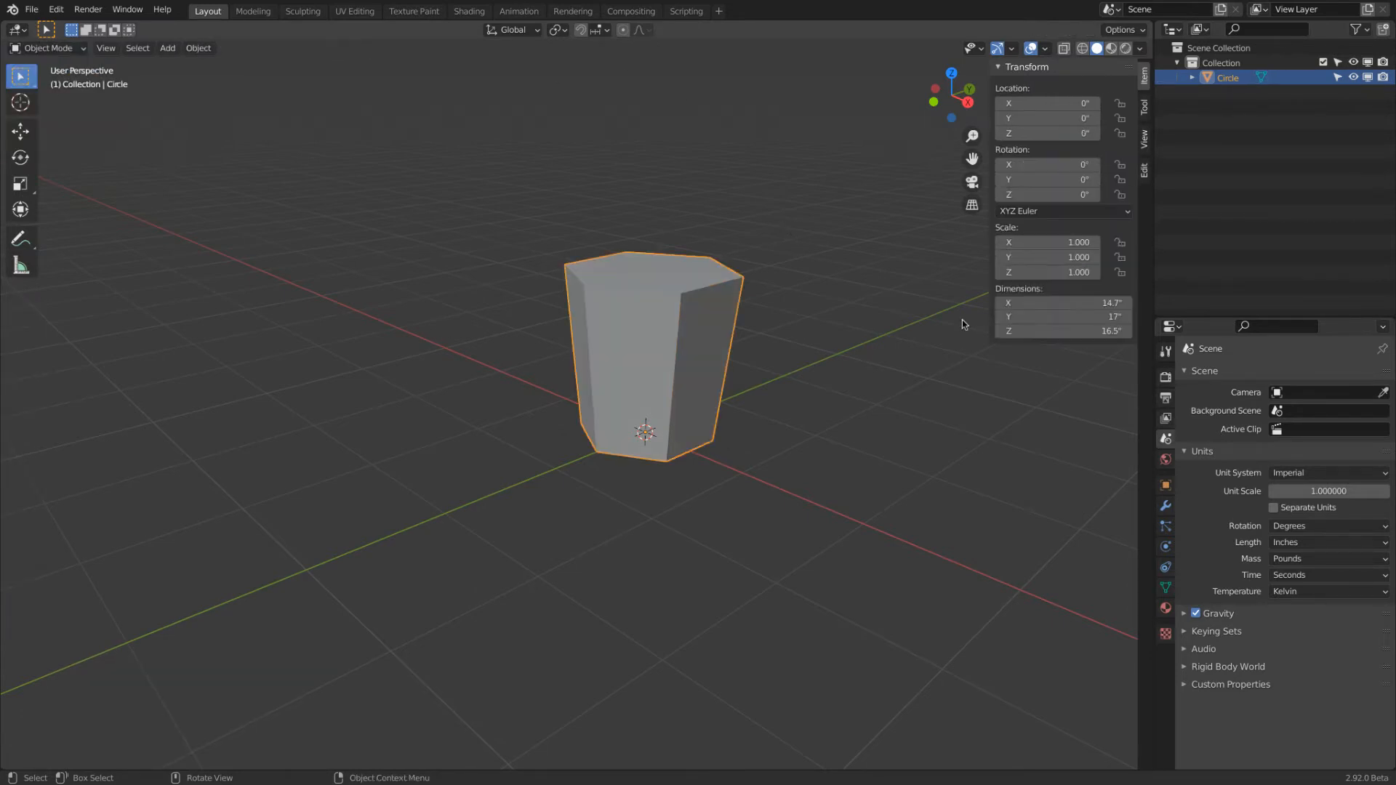
Rename the hexagonal object as "Circle Bottom" and hide it in the viewport
double_click(1229, 77)
key("Right")
type("Bottom")
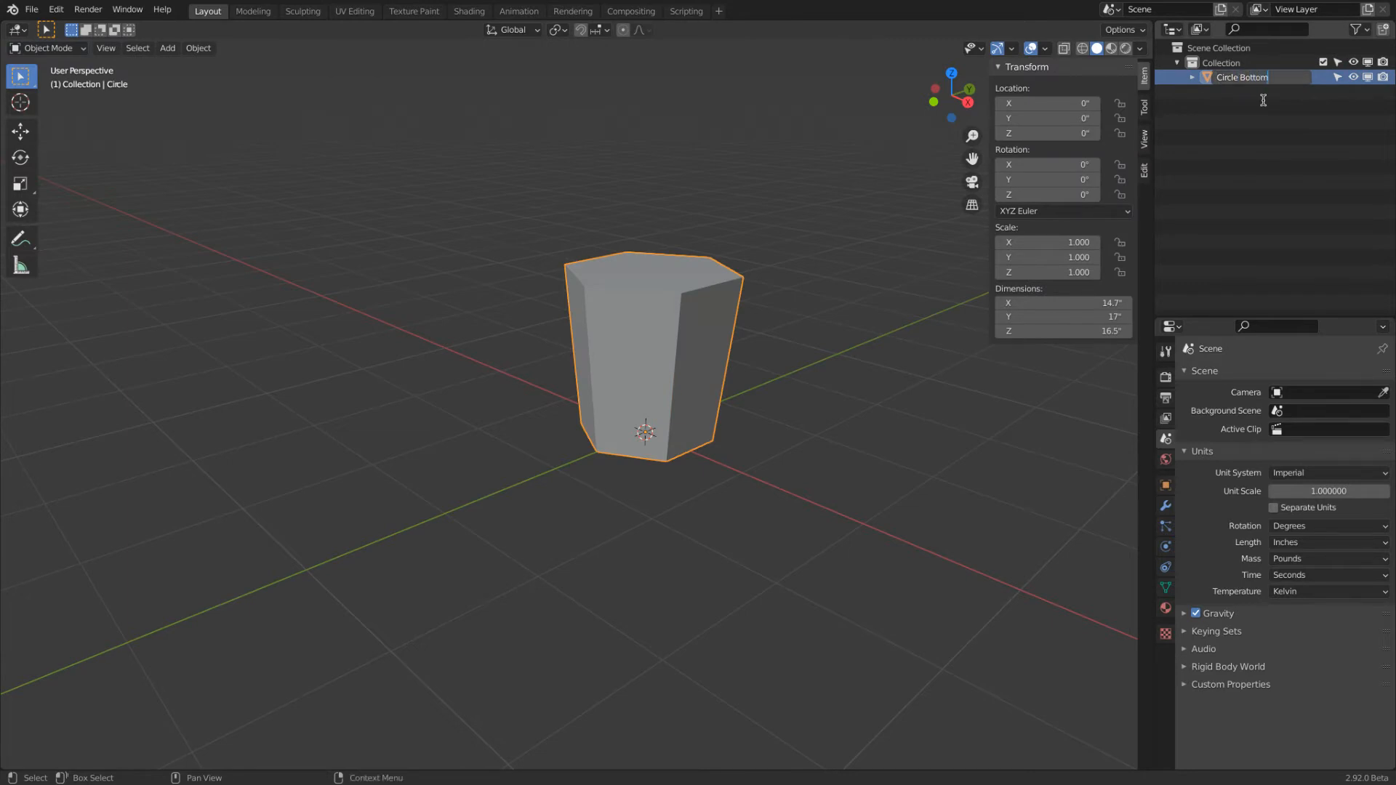
key("Return")
left_click(1353, 77)
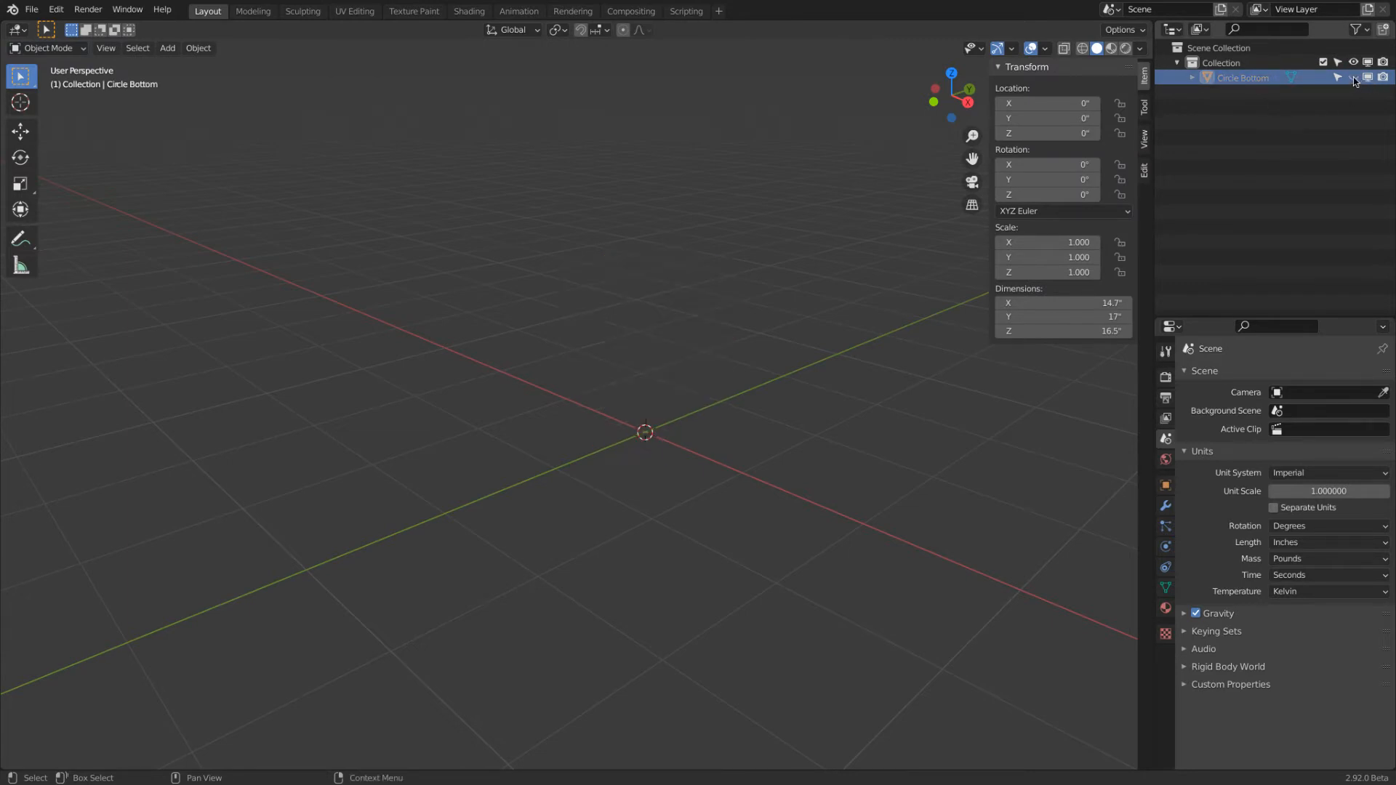
Add a six-vertex mesh circle with a 5-inch radius at the origin
left_click(168, 48)
mouse_move(187, 69)
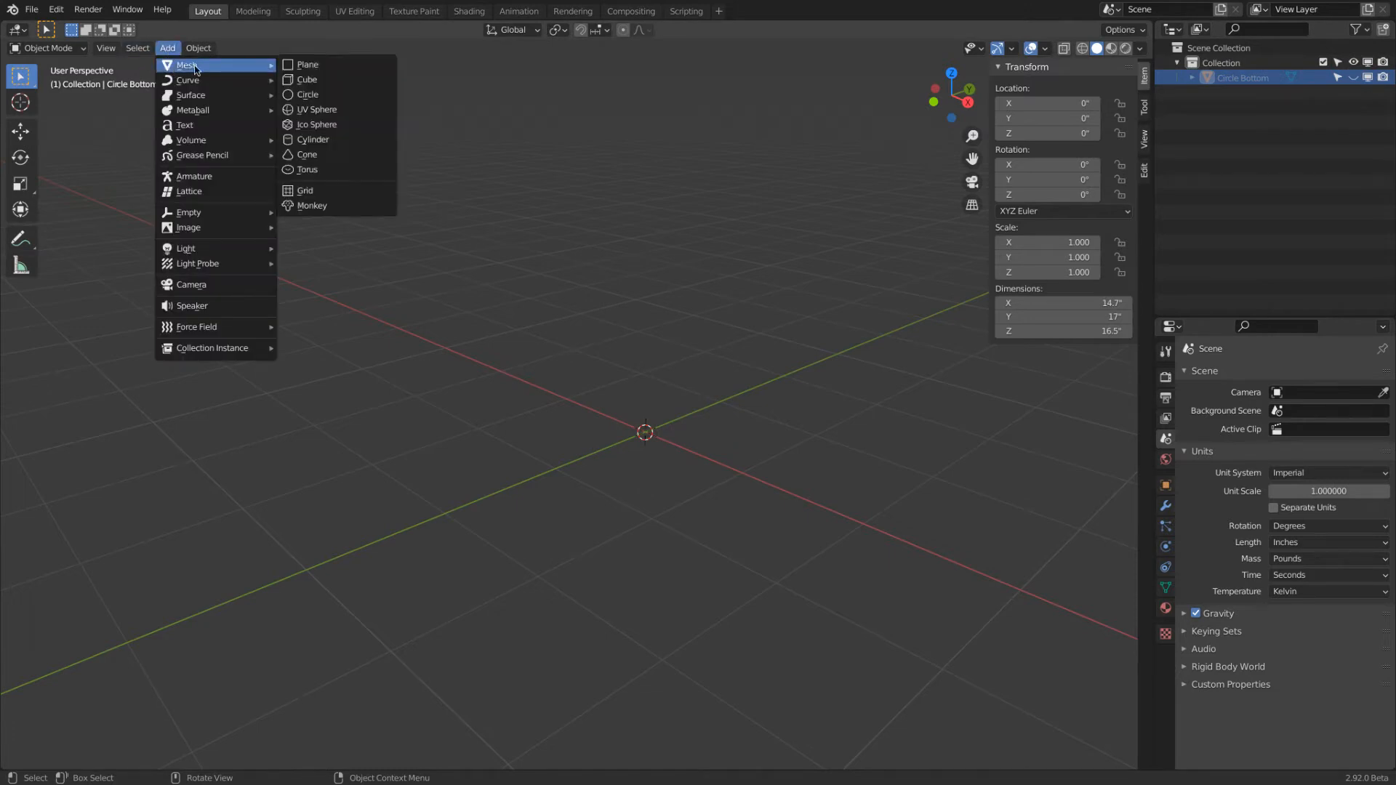
left_click(339, 94)
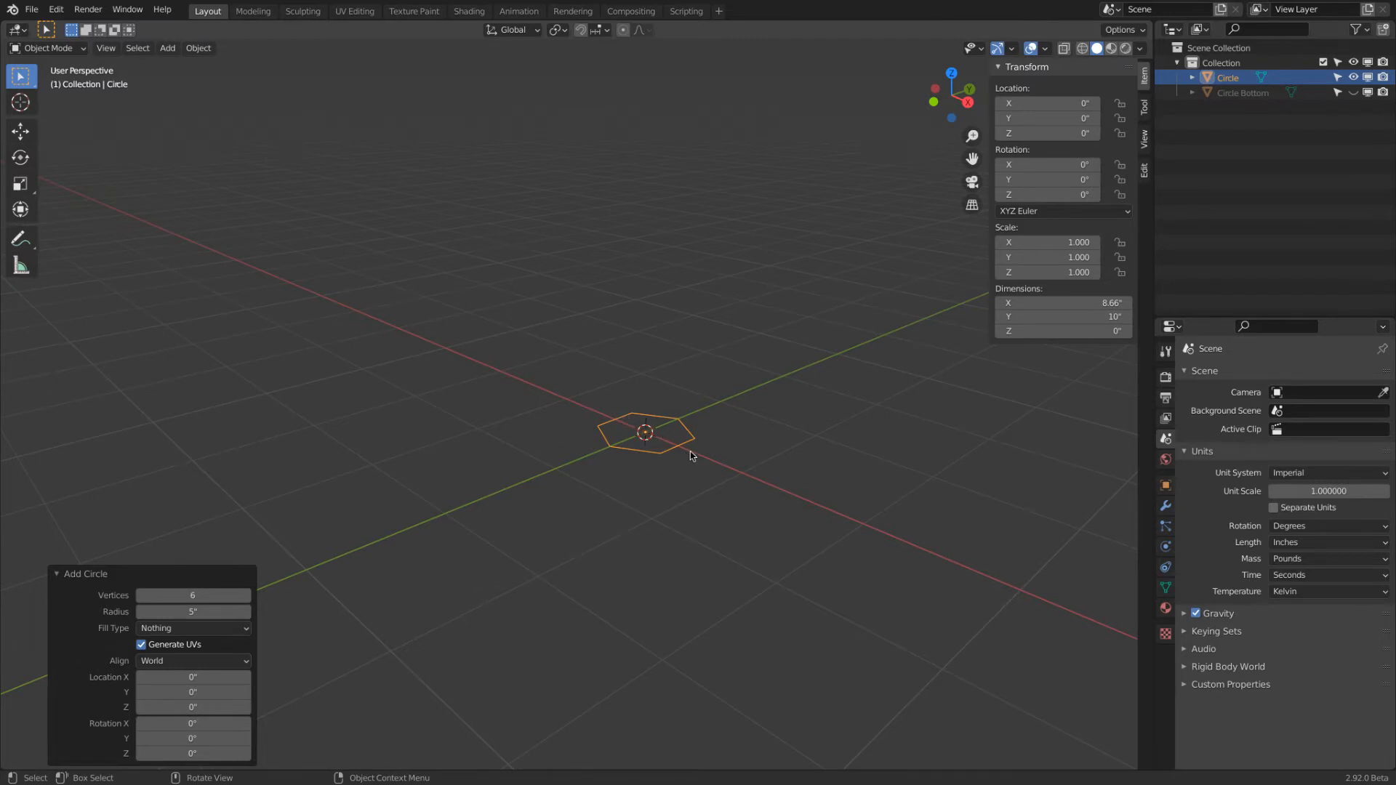
Set the hexagon's X dimension to 12.5 inches and copy its X scale to the Y and Z scale
left_click(1050, 303)
type("12.5")
key("Return")
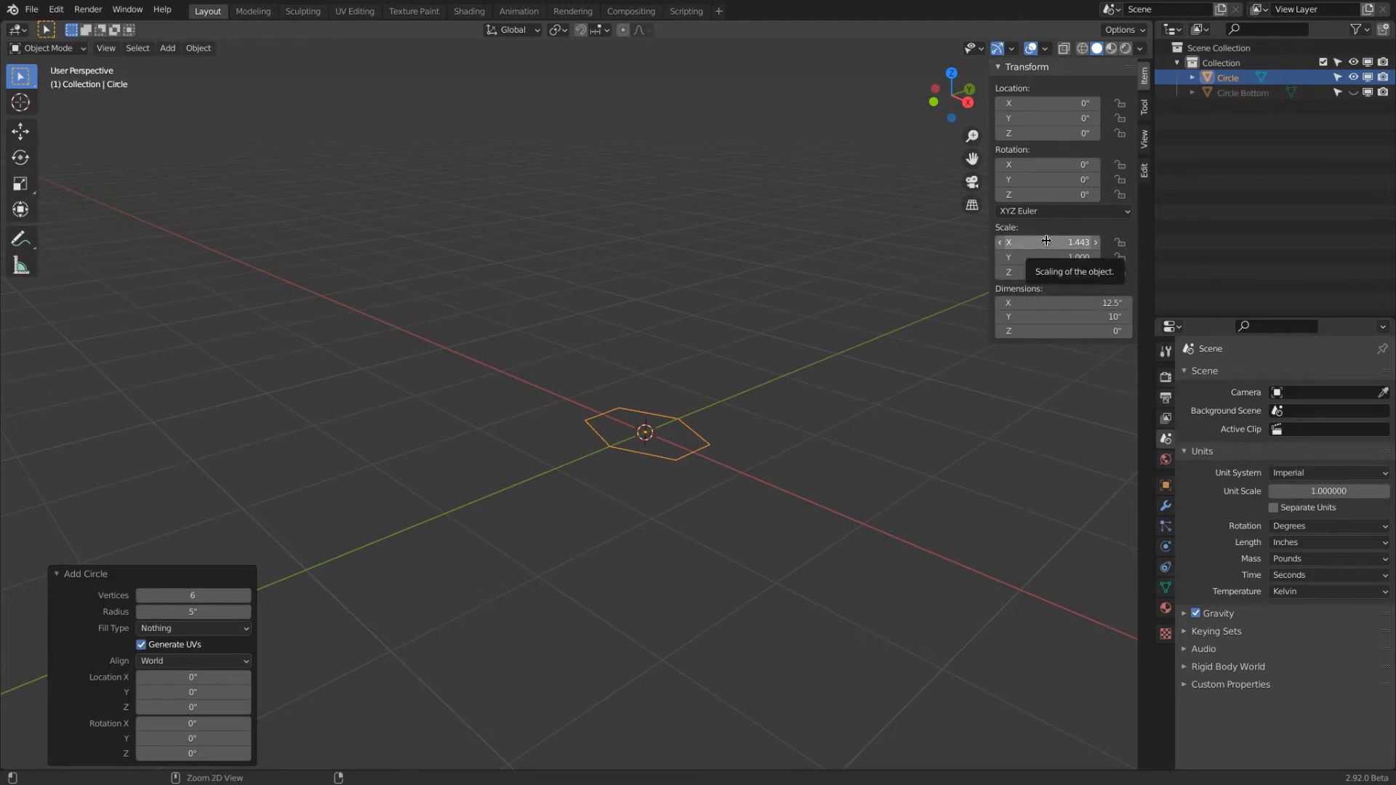
key("ctrl+c")
key("ctrl+v")
key("ctrl+v")
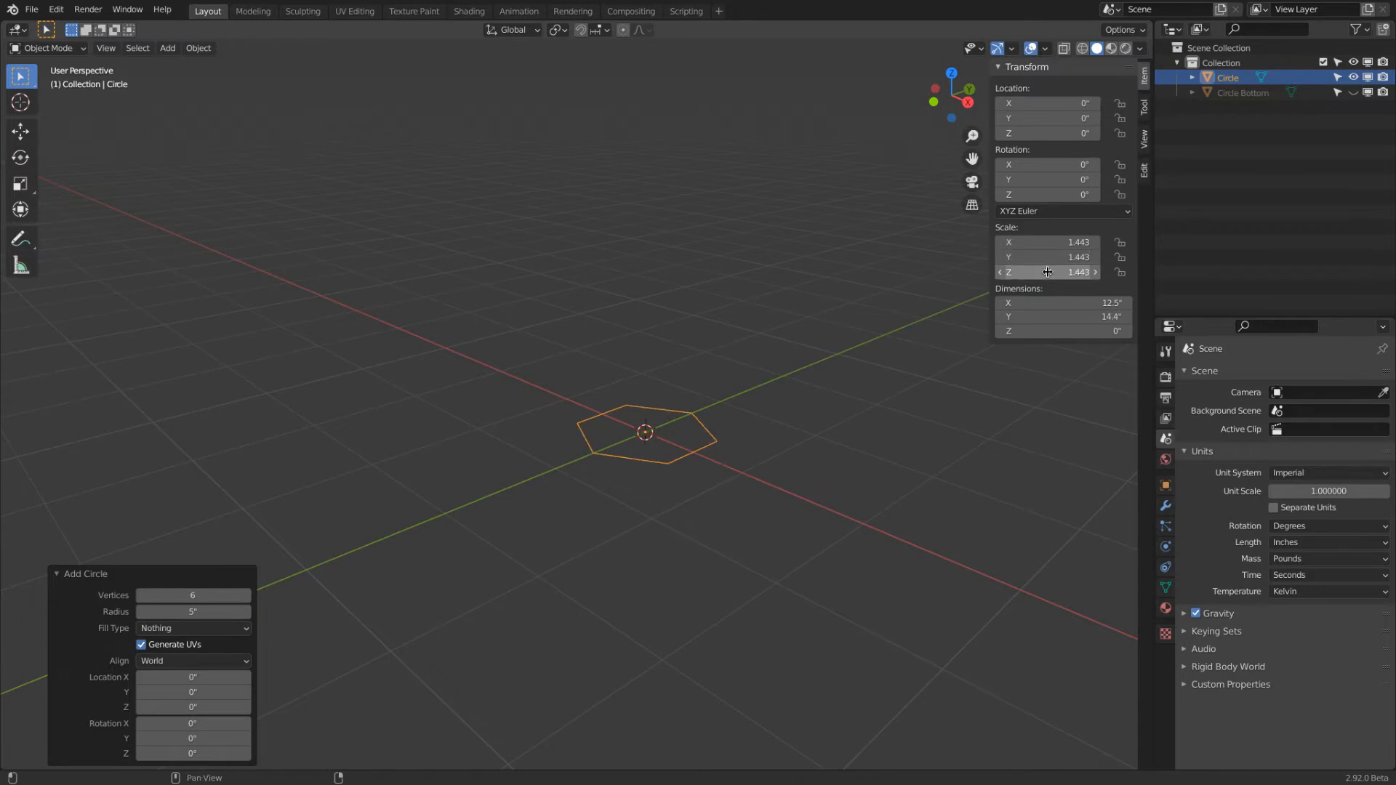
Apply the new hexagon's scale so that its current size counts as scale 1
left_click(198, 48)
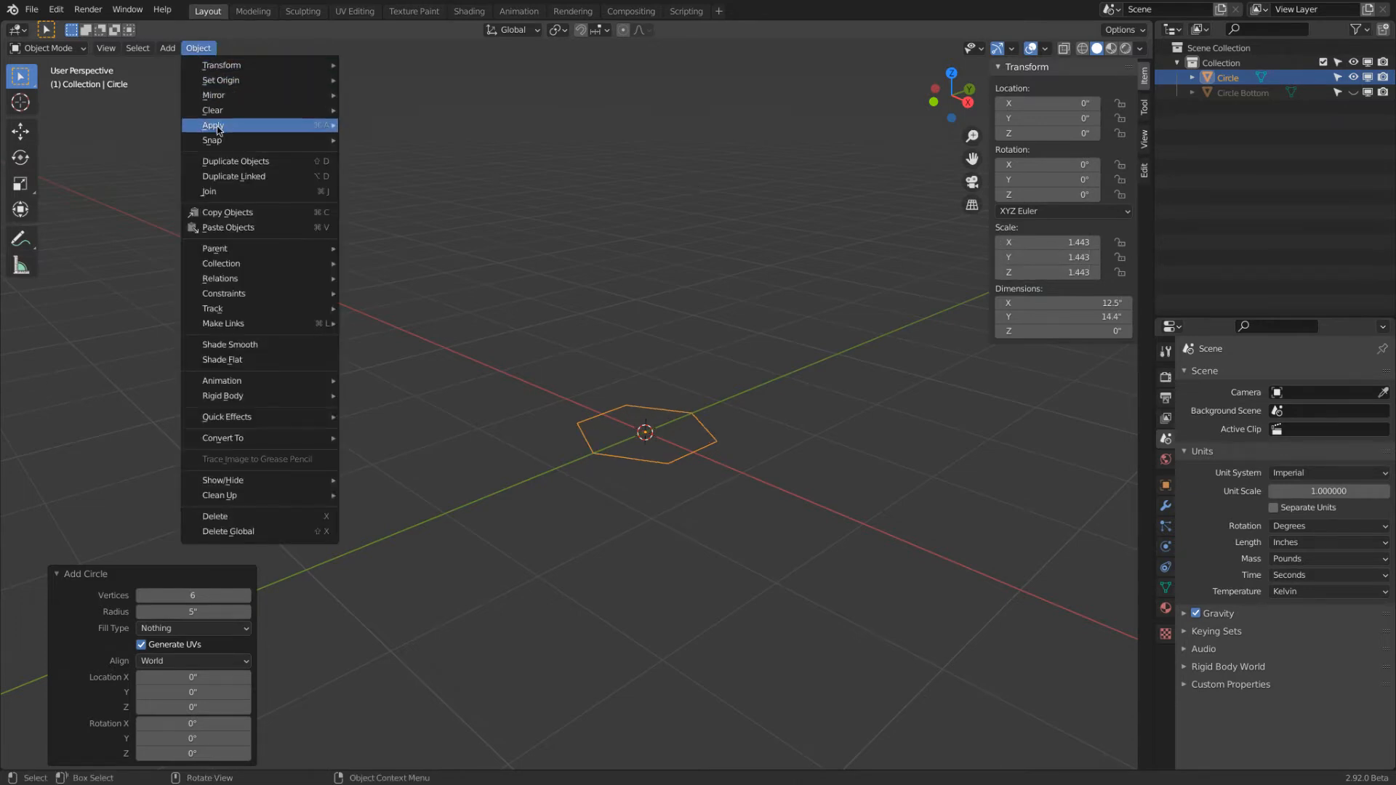
mouse_move(216, 127)
left_click(376, 155)
In Edit Mode, fill the new hexagon with a face and extrude it upward 16.5 inches
left_click(58, 48)
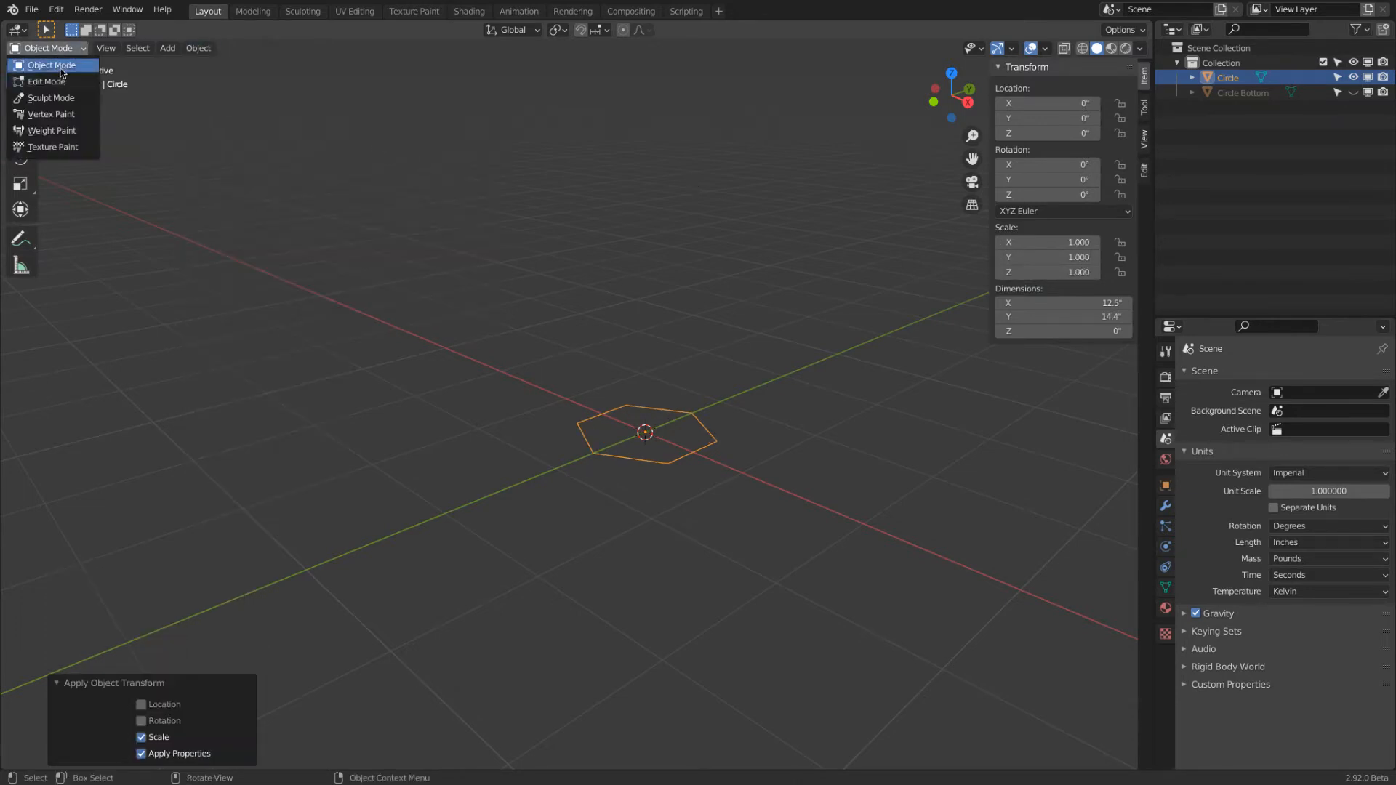
left_click(61, 81)
key("f")
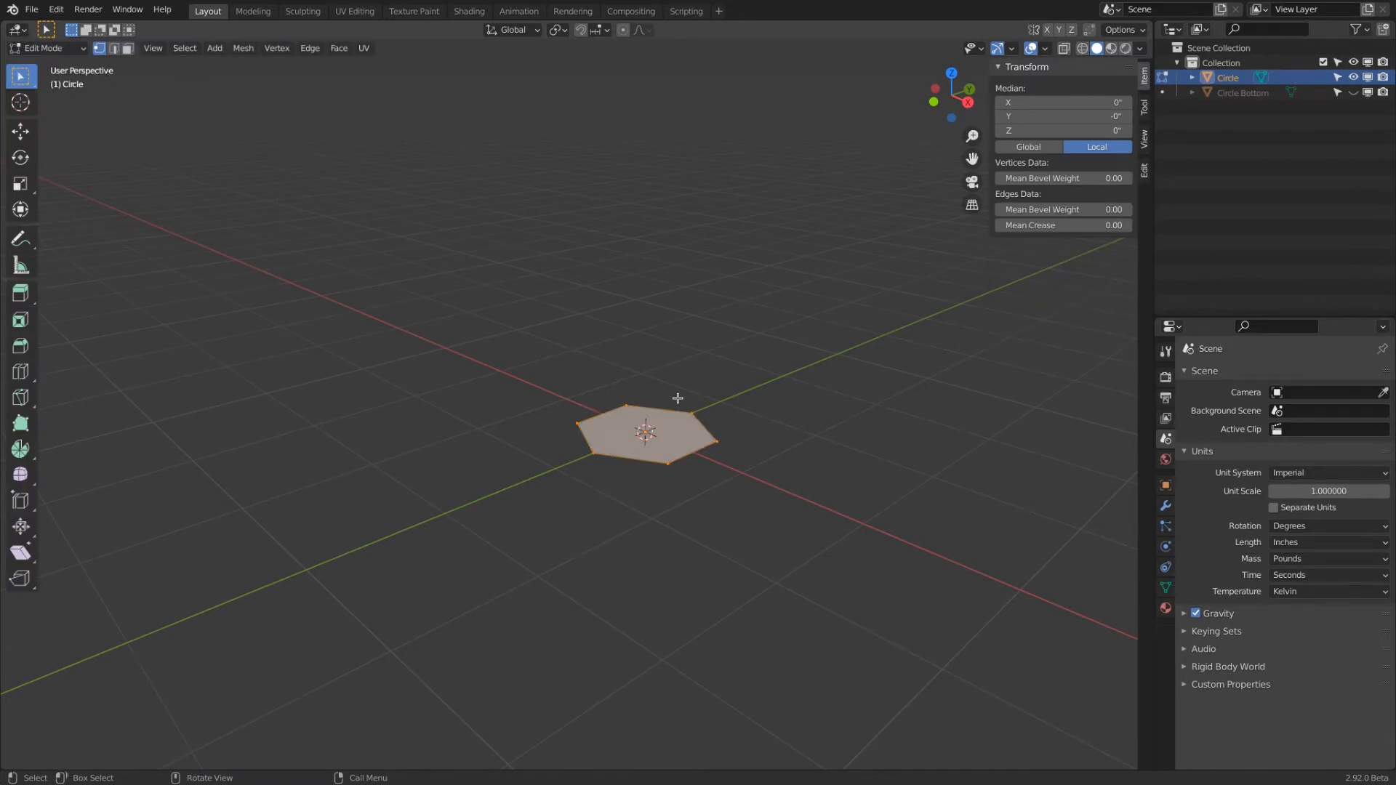
key("e")
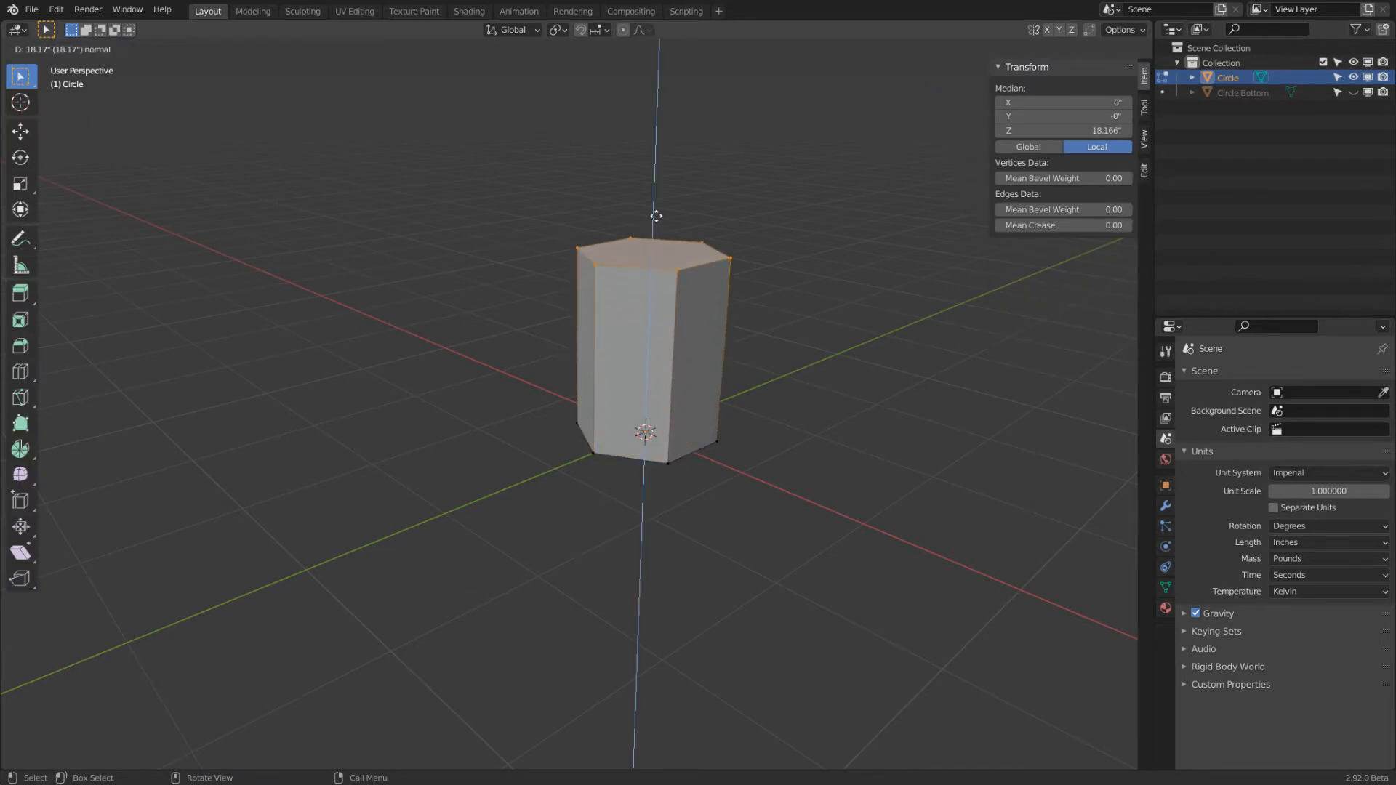
type("16.5")
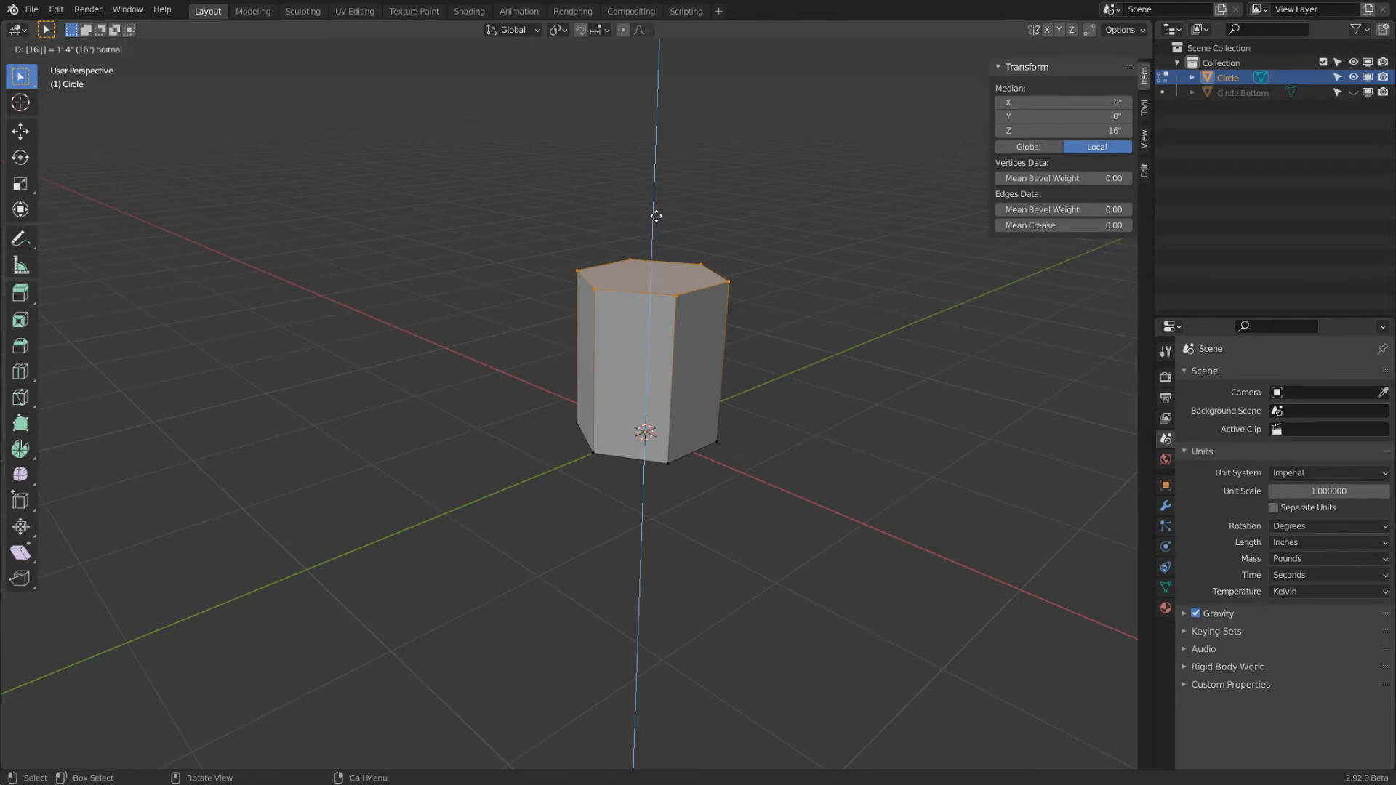
key("Return")
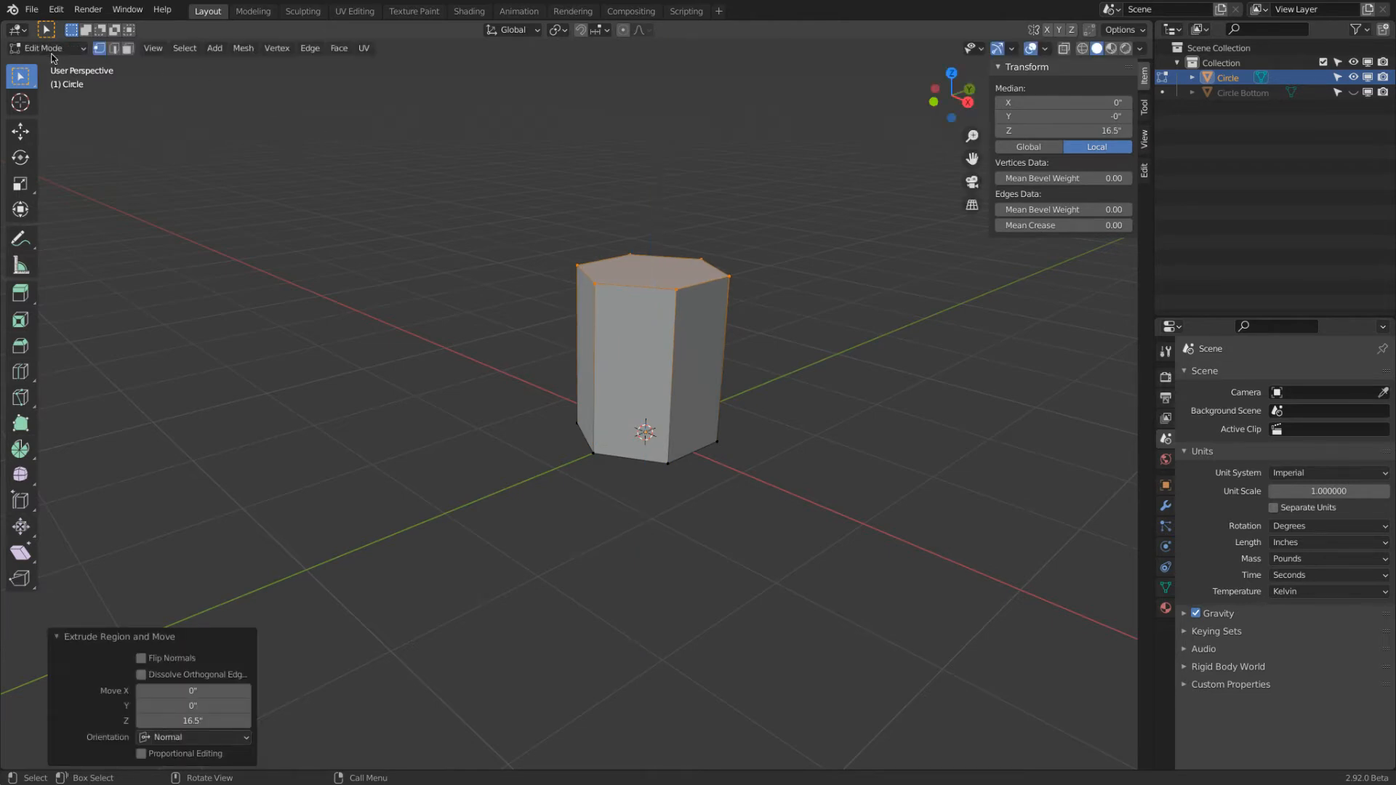
Scale the new prism's top face up uniformly by about 1.2 and return to Object Mode
key("s")
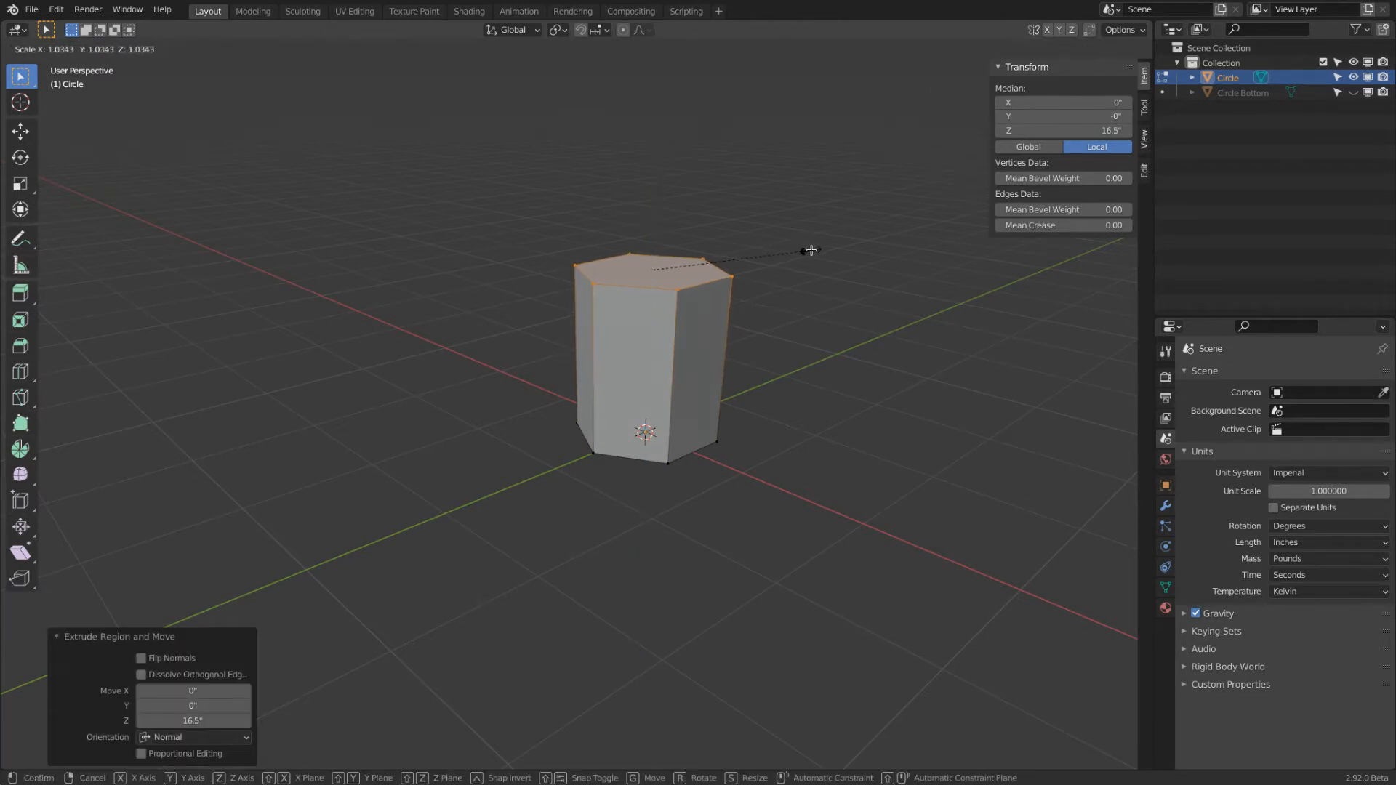
left_click(744, 188)
left_click(45, 48)
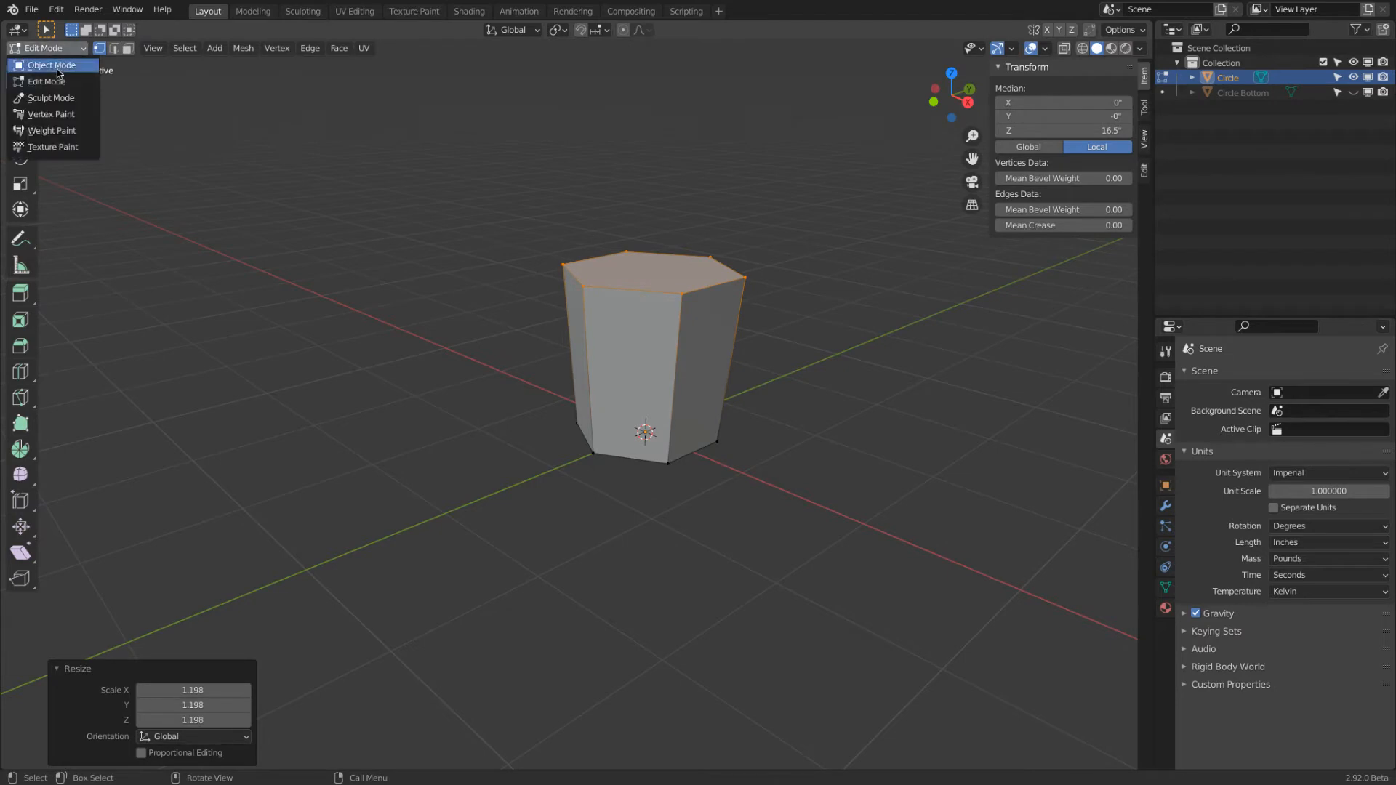
left_click(60, 69)
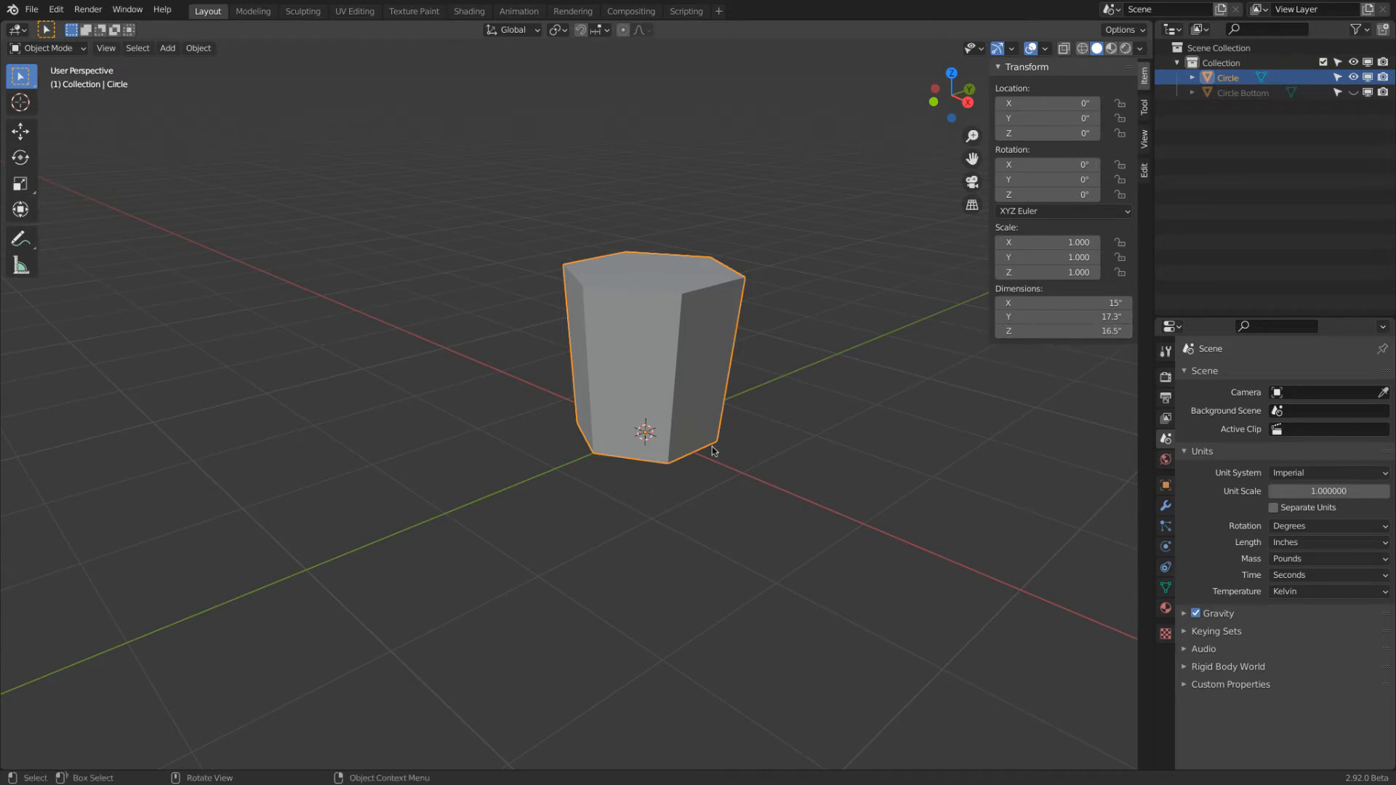
Place the new prism at Z location 16.5 inches and rotate it 180° about Y and 90° about Z
middle_click_drag(703, 515, 732, 416)
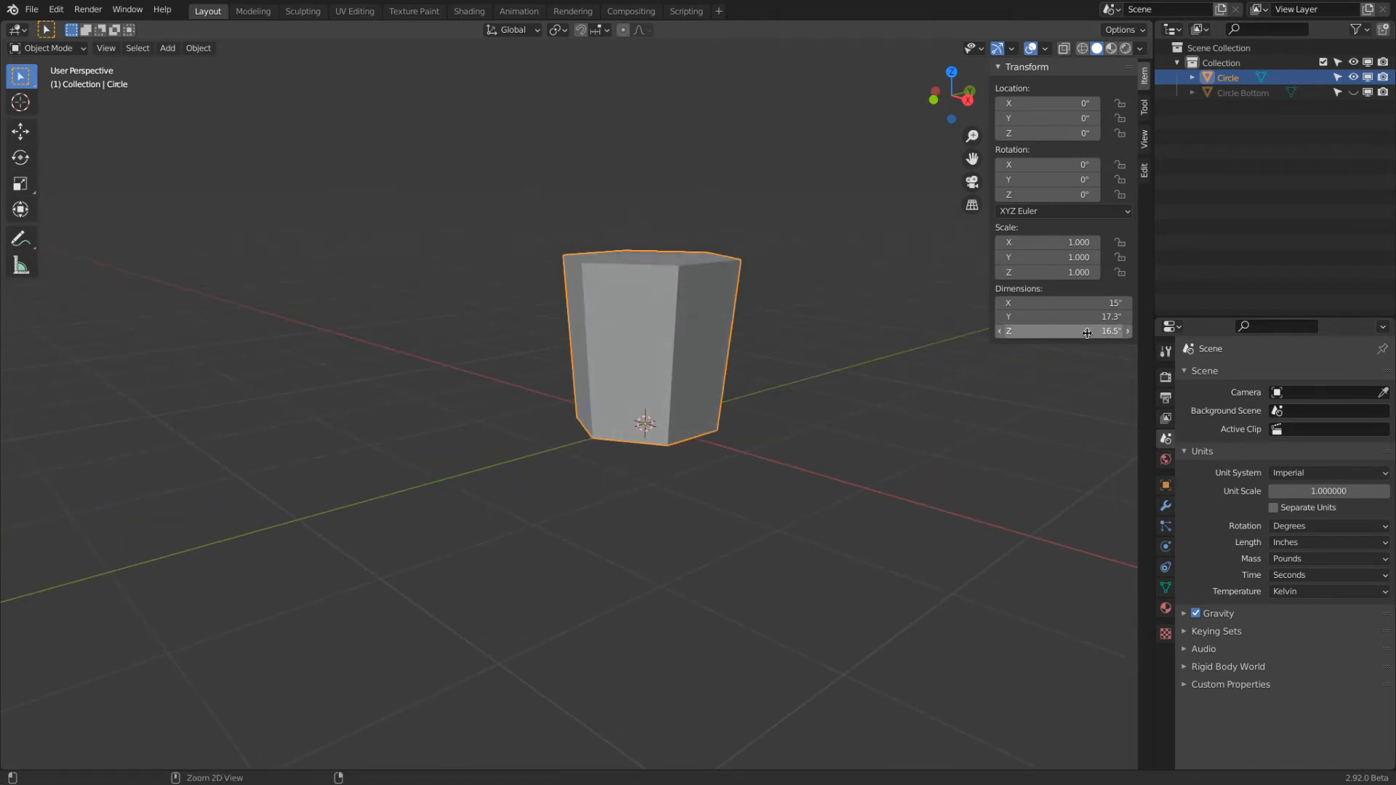
type("16.5\"")
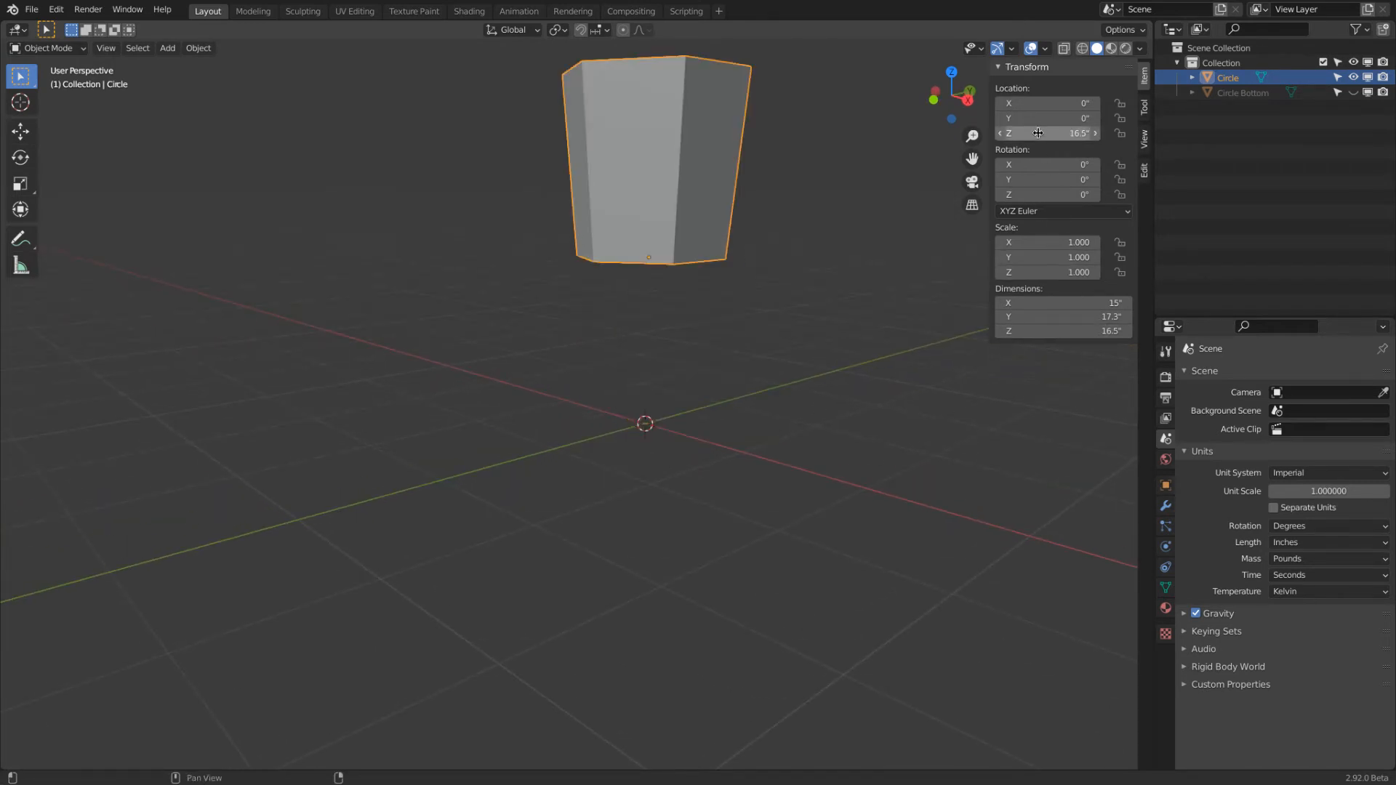
left_click(1039, 175)
type("180")
key("Return")
left_click(1022, 195)
type("90")
key("Return")
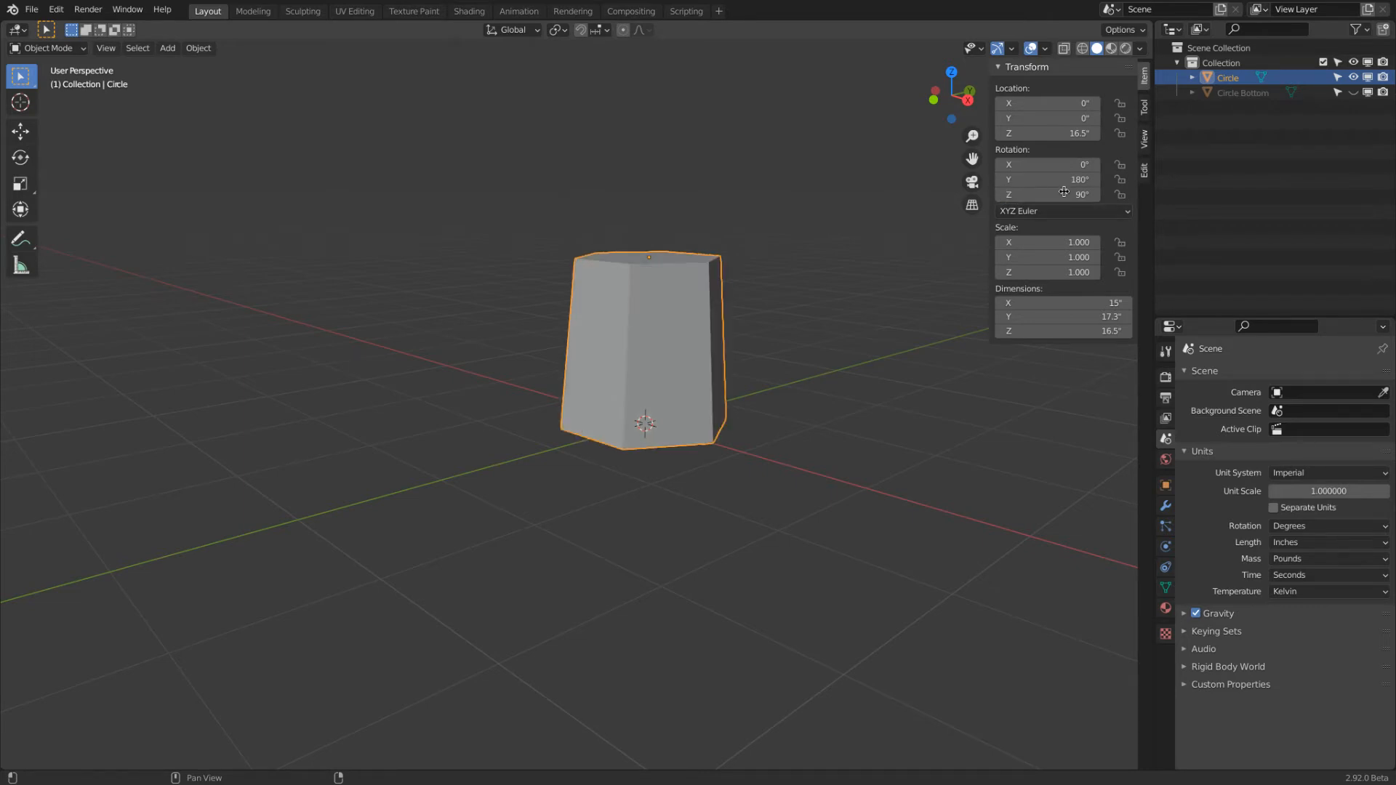
Clear the new prism's rotation and location back to zero
left_click(653, 279)
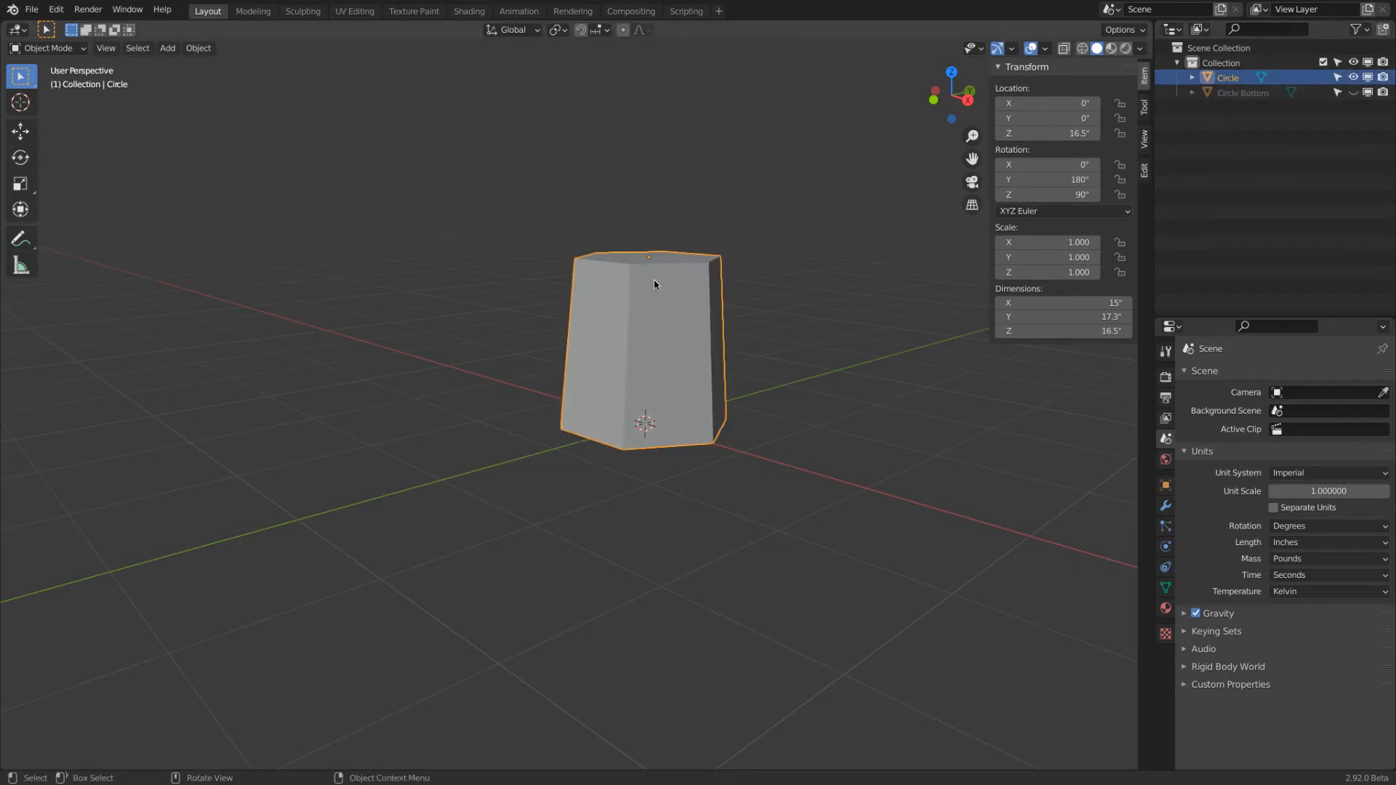
left_click(699, 240)
key("a")
key("alt+r")
key("alt+g")
Rename the newer hexagonal object as "Circle Top" and leave it shown with Circle Bottom hidden
left_click(1354, 77)
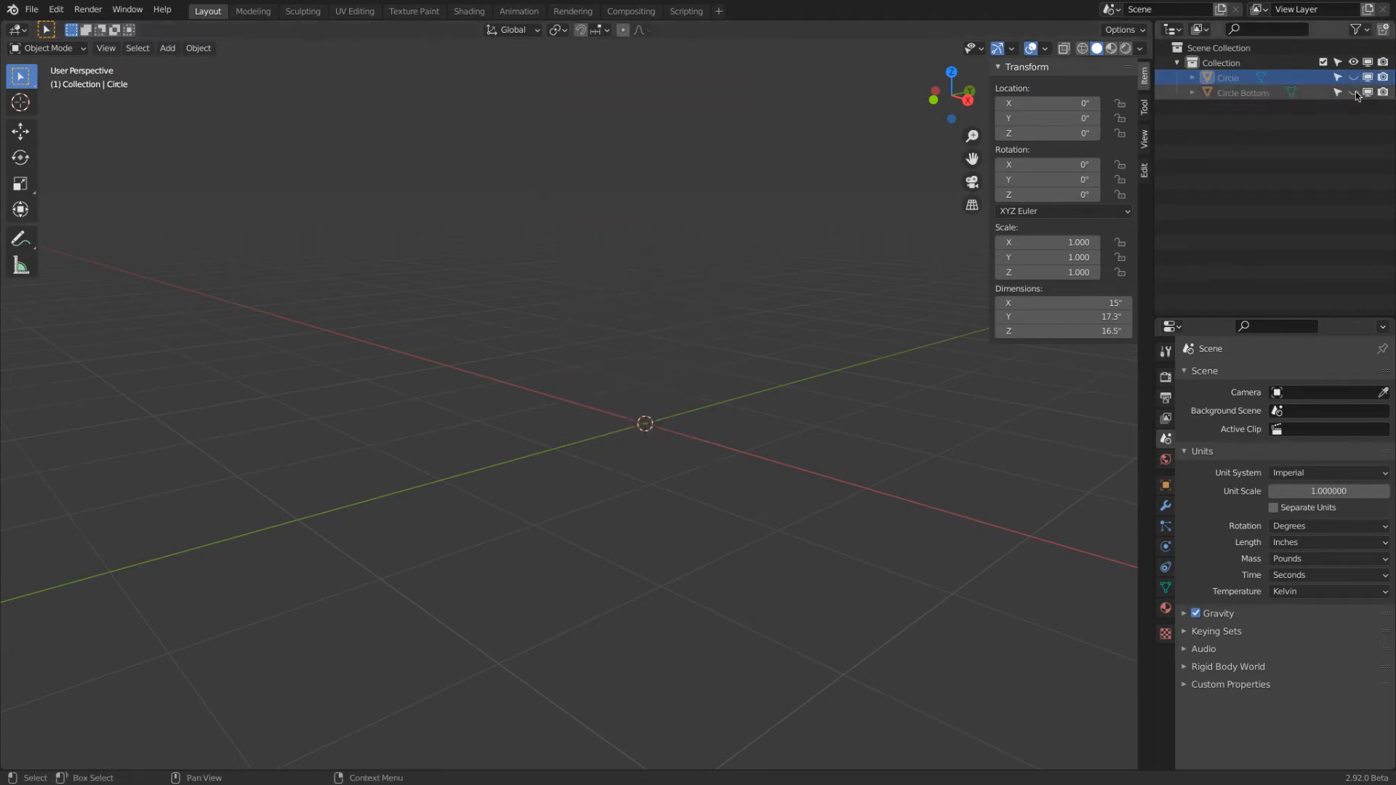
left_click(1256, 93)
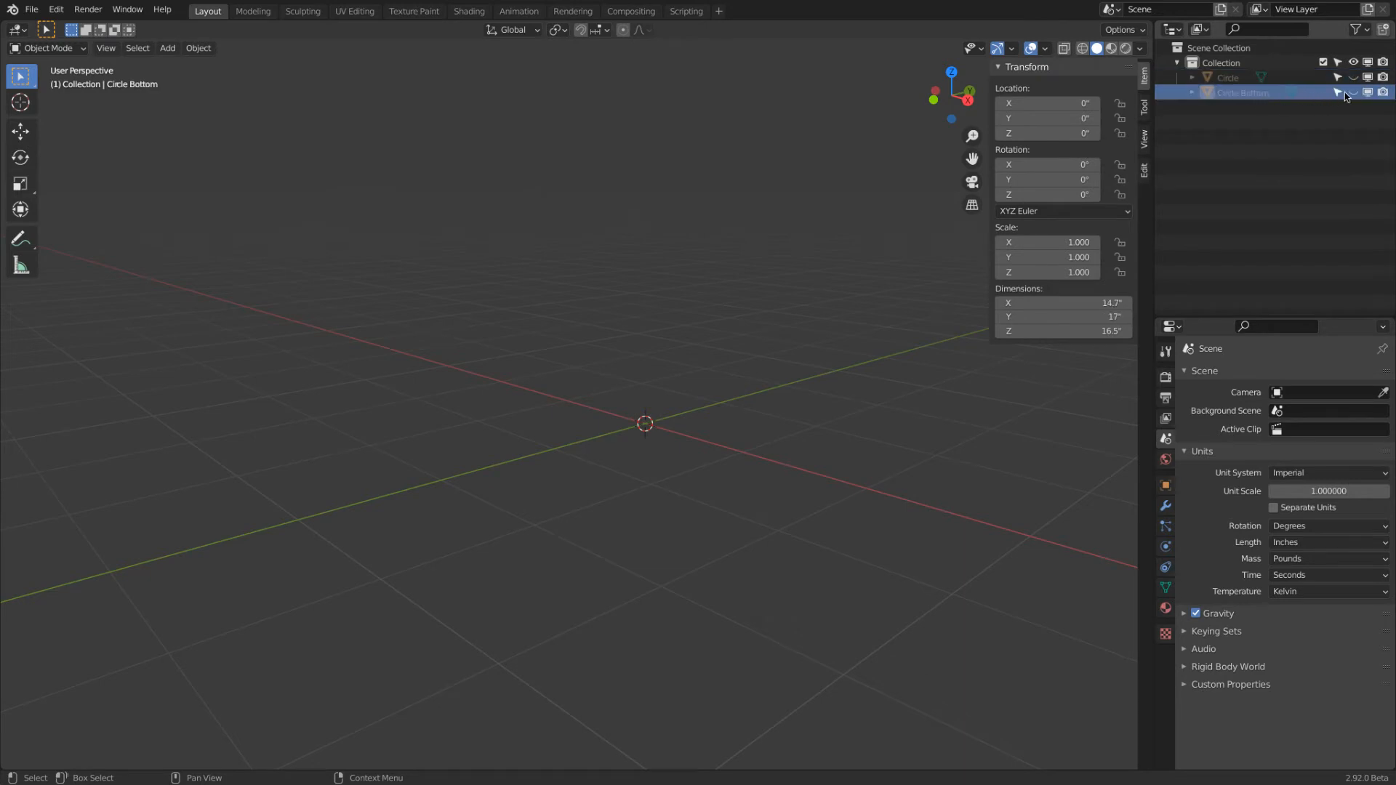
left_click(1353, 92)
left_click(1353, 77)
double_click(1246, 78)
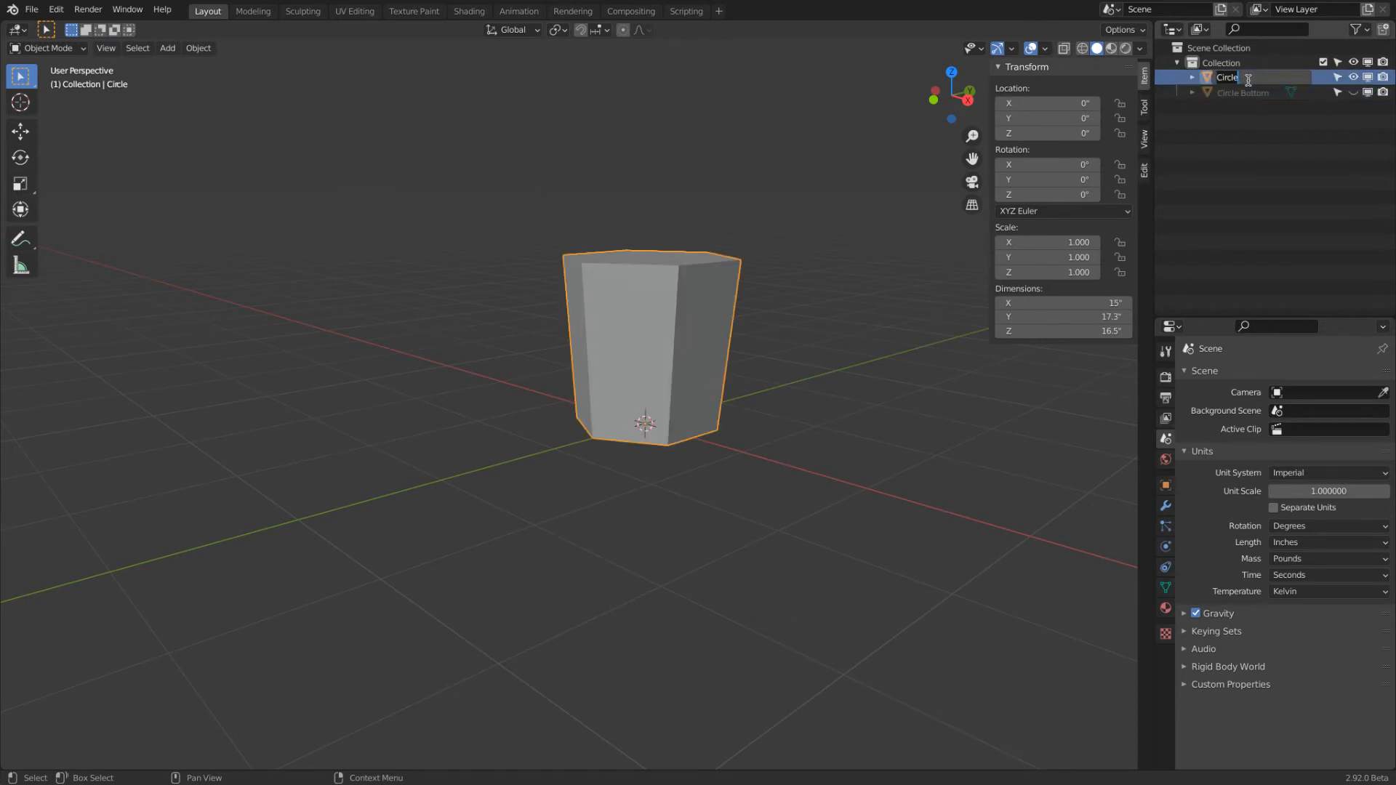
key("Return")
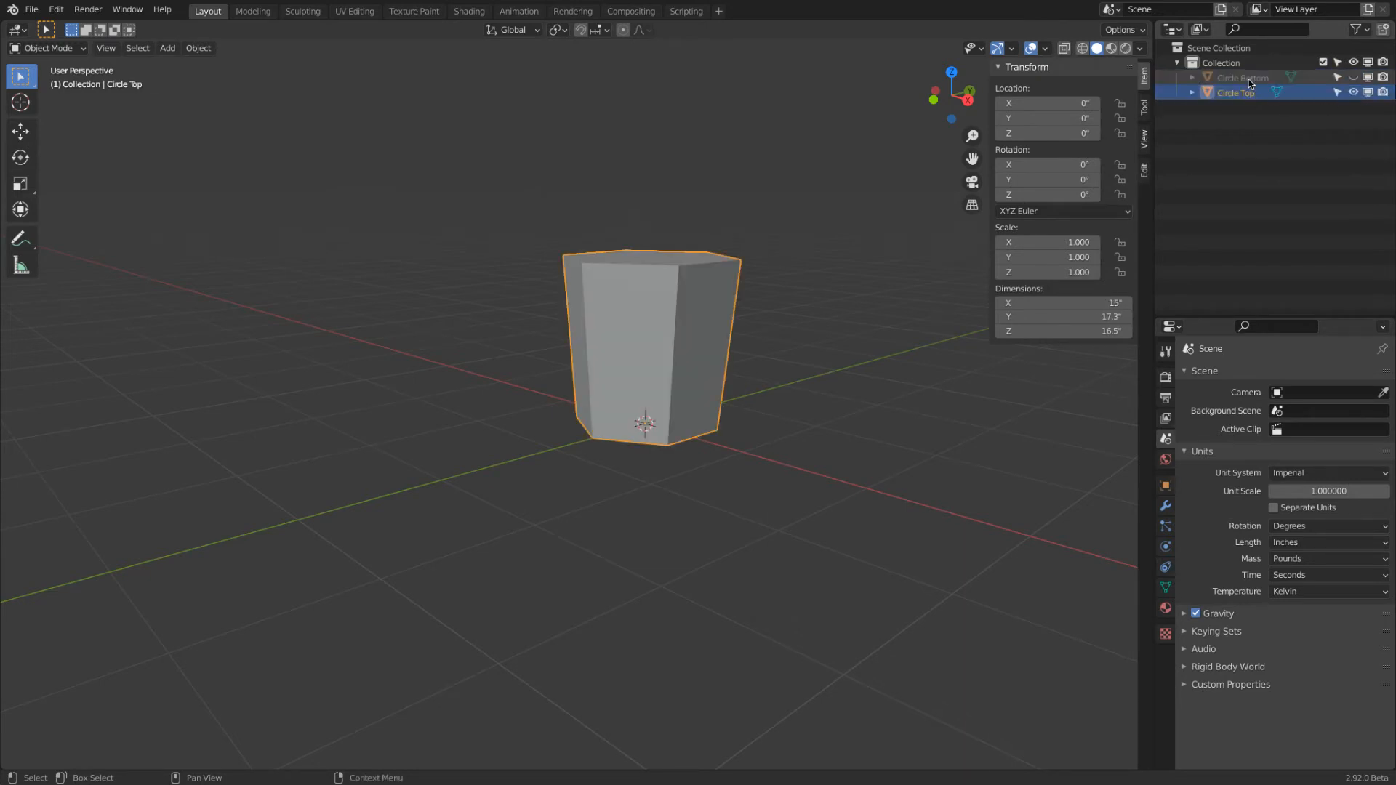
Set Circle Top's Z location to 16.5 inches, its X rotation to 180° and its Z rotation to 90°
key("ctrl+c")
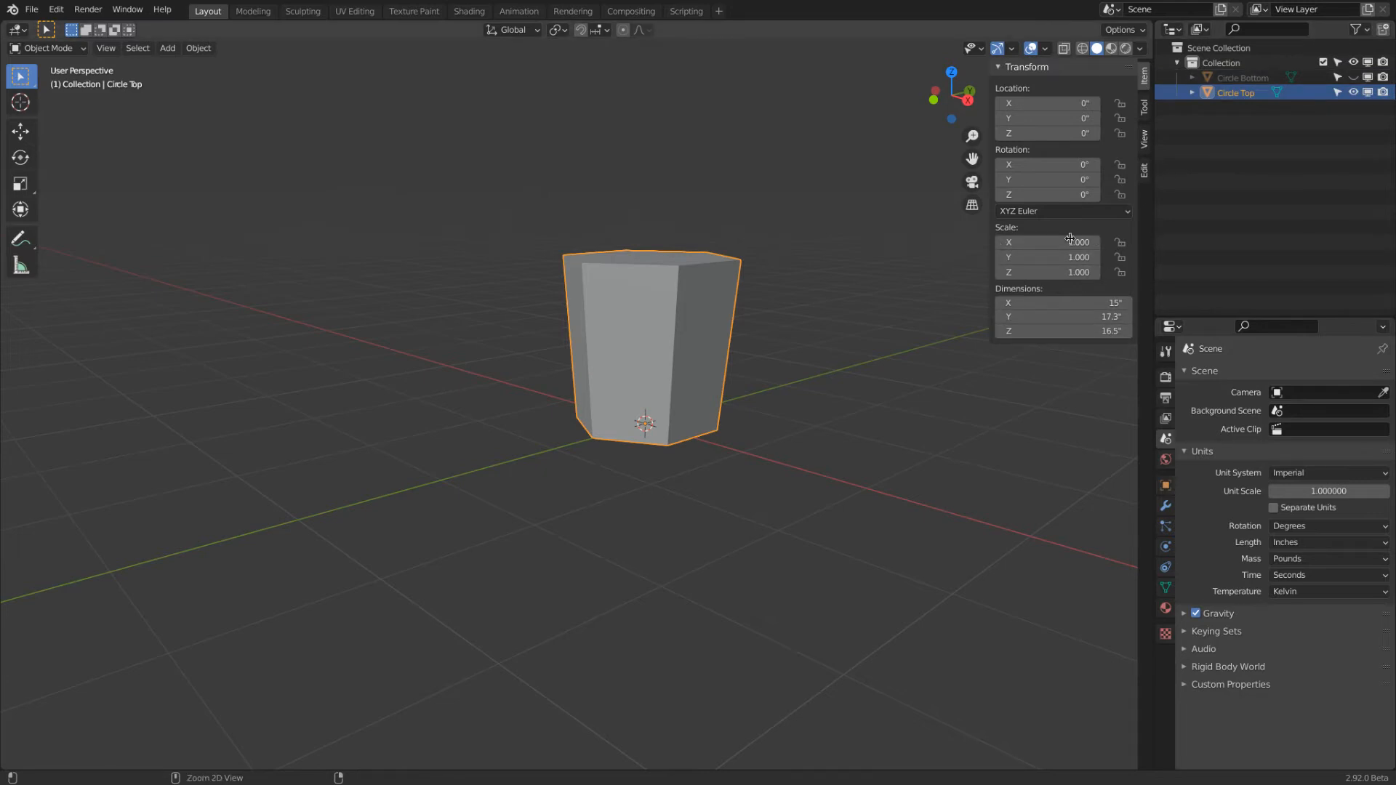
key("ctrl+v")
left_click(1040, 164)
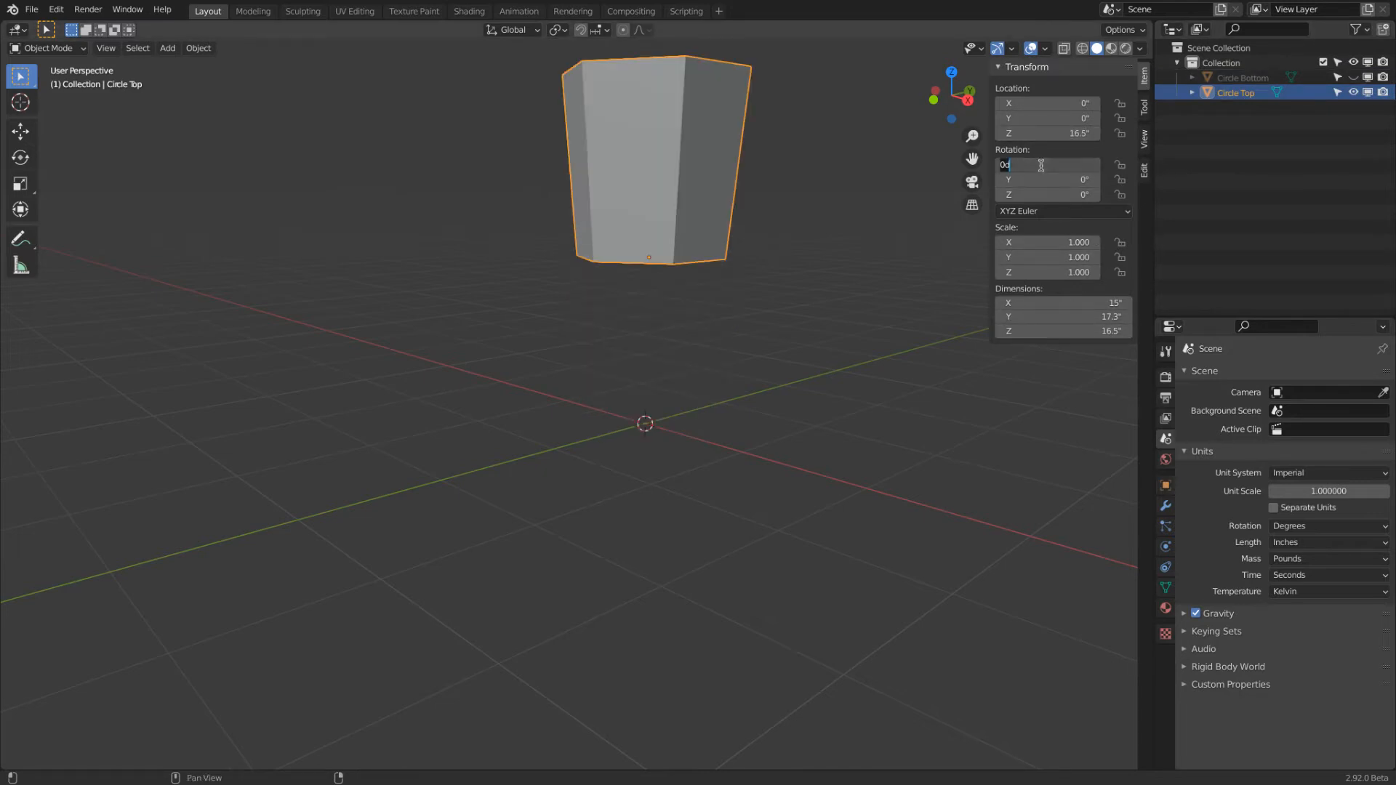
key("Return")
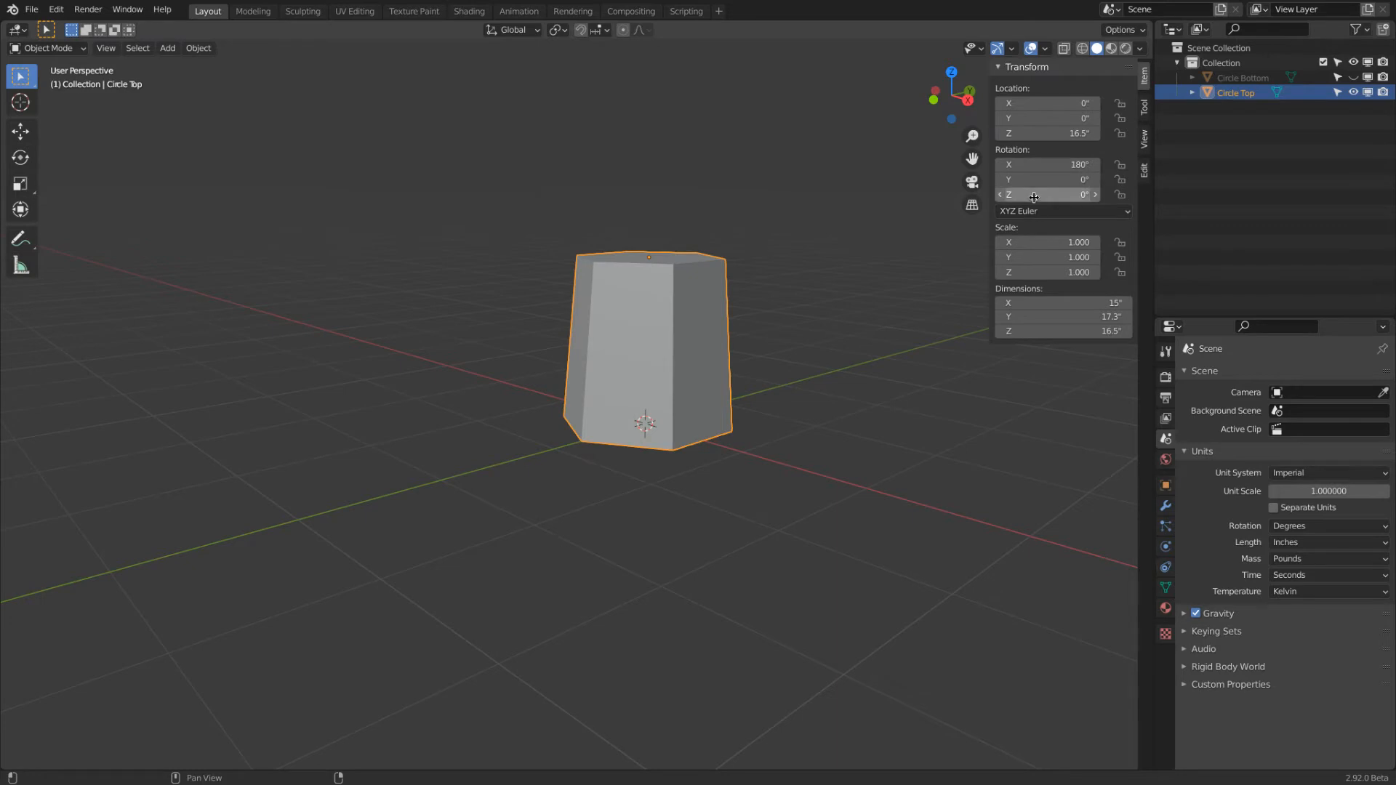
left_click(1035, 196)
key("Return")
Hide Circle Top, show Circle Bottom in the viewport and select it
left_click(1354, 77)
left_click(1356, 77)
left_click(1353, 92)
left_click(1354, 77)
left_click(1243, 77)
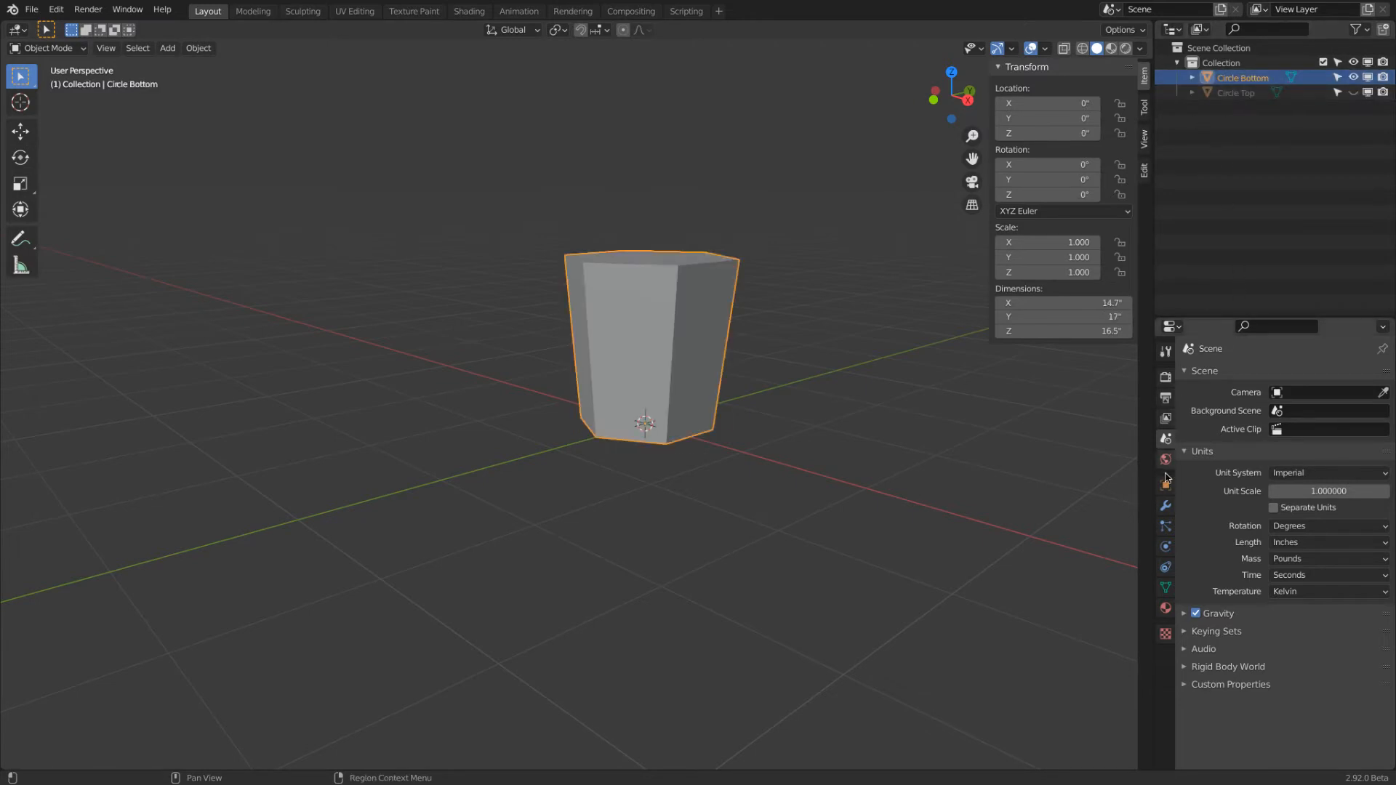
Add a Boolean modifier to Circle Bottom that intersects it with Circle Top
left_click(1166, 505)
left_click(1252, 375)
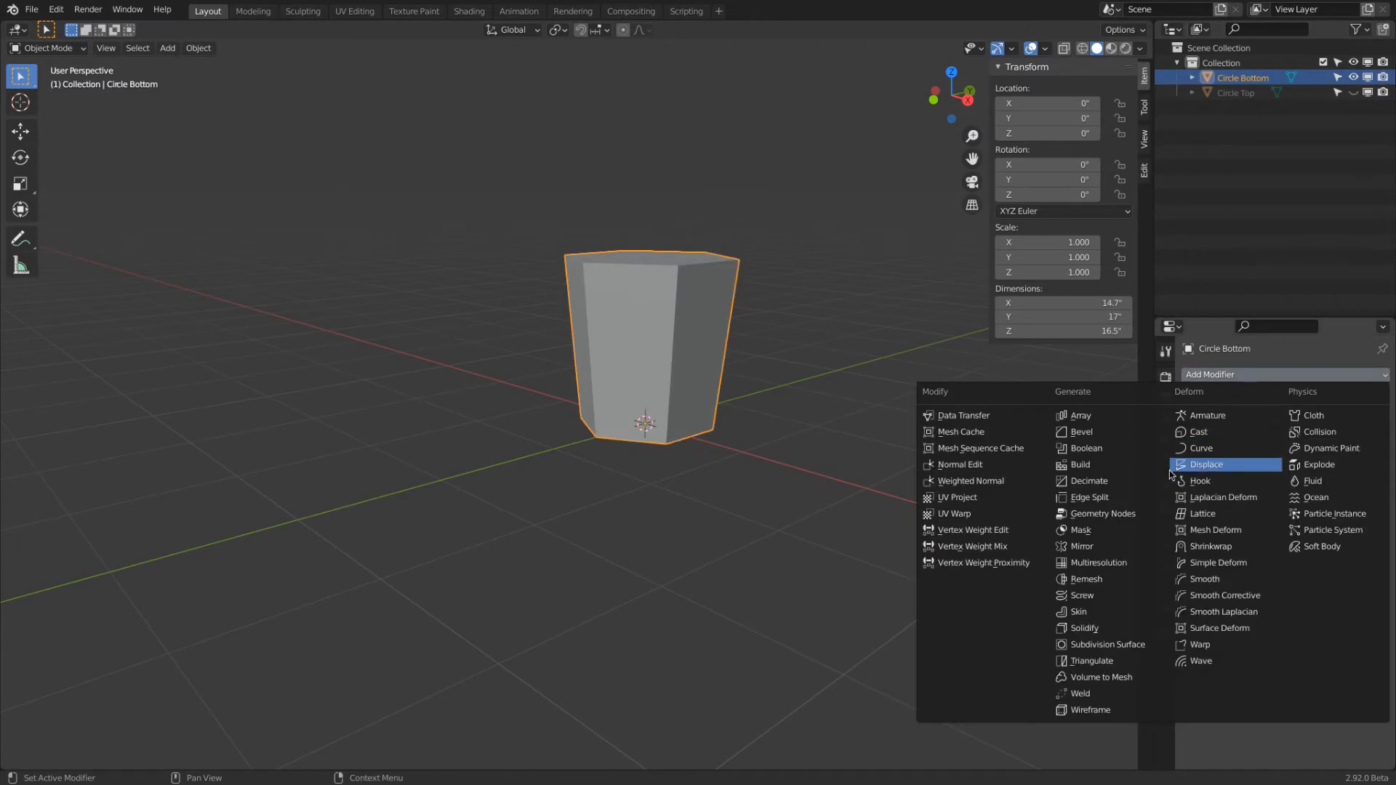
left_click(1107, 448)
left_click(1338, 458)
left_click(1284, 481)
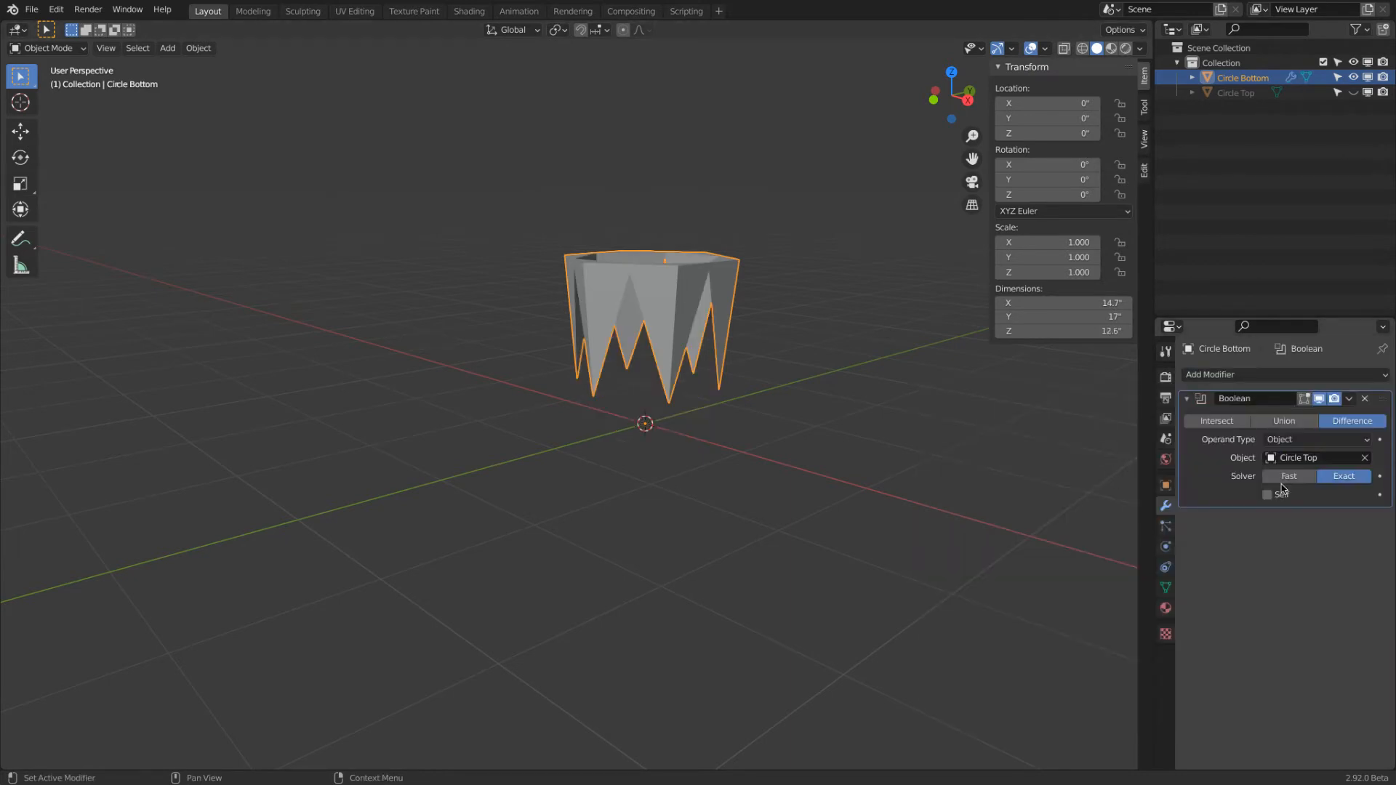
left_click(1216, 420)
Enlarge Circle Bottom's top face uniformly in two Edit Mode passes, returning to Object Mode after each to judge the facets
middle_click_drag(853, 394, 542, 220)
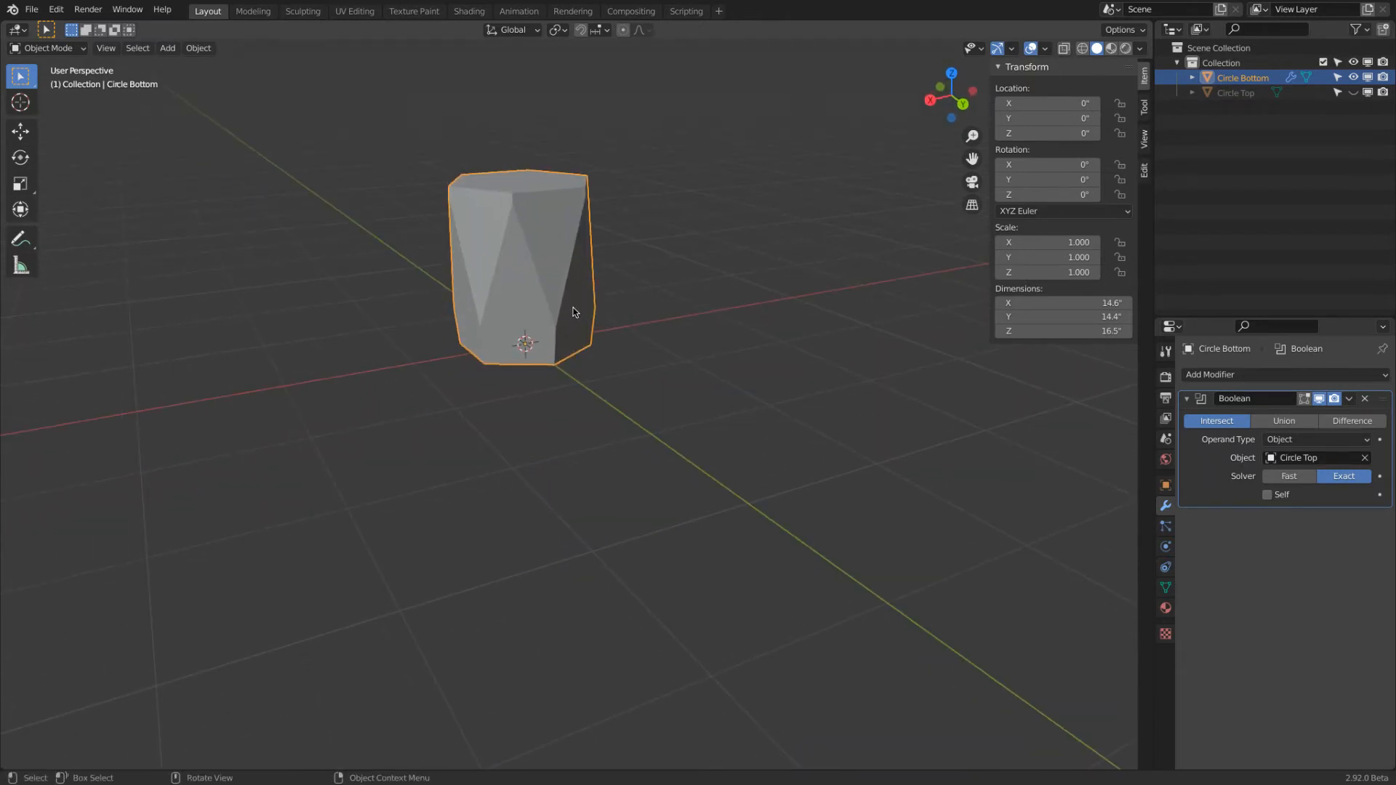
key("Tab")
key("s")
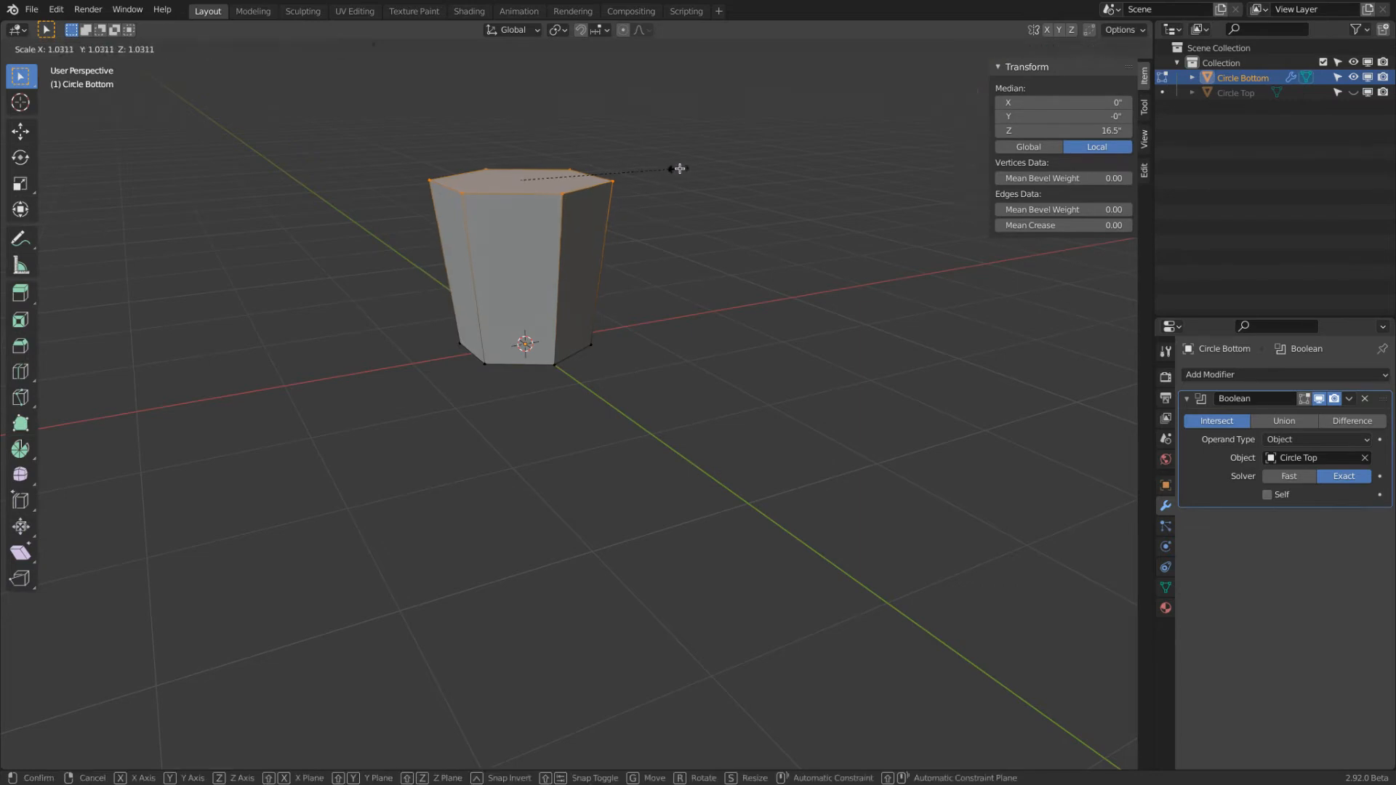
left_click(702, 164)
key("Tab")
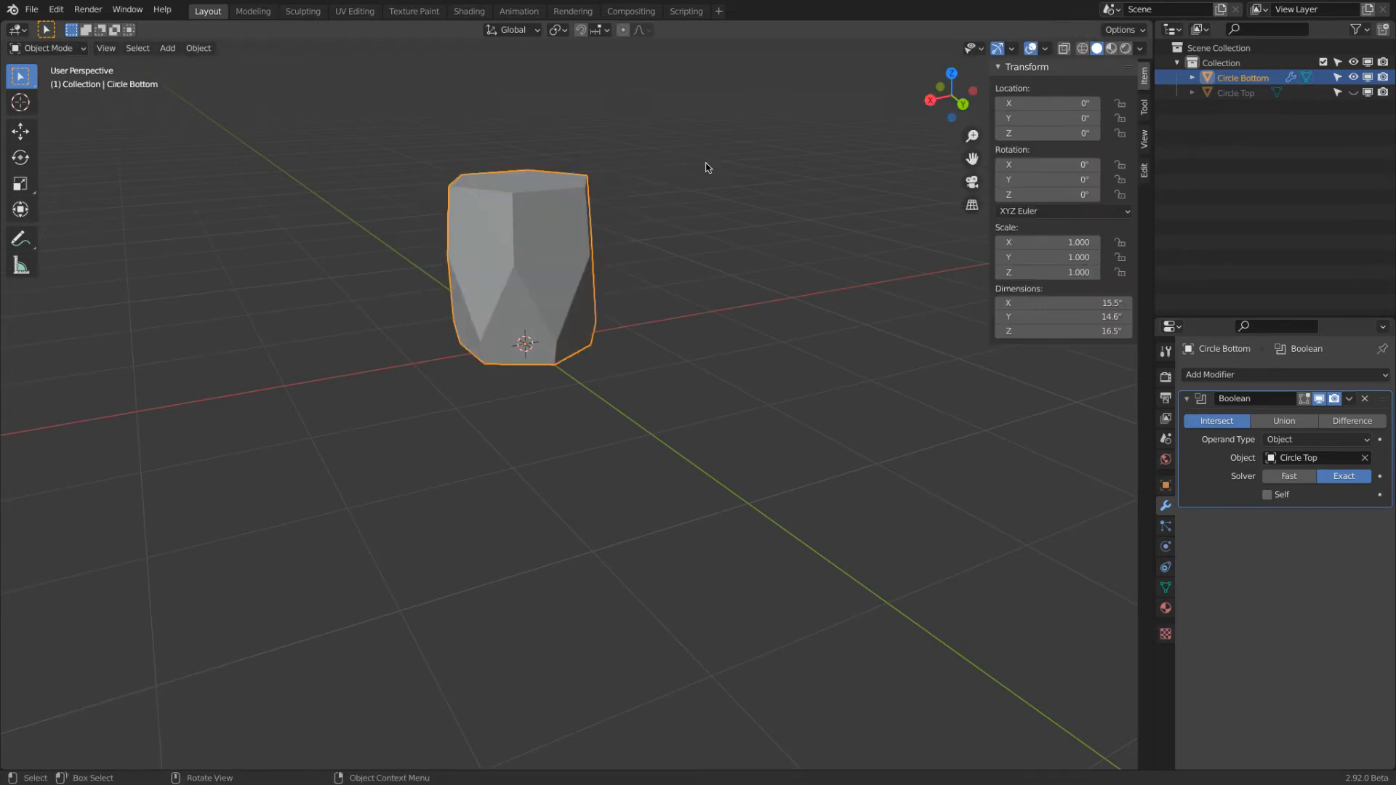
key("Tab")
key("s")
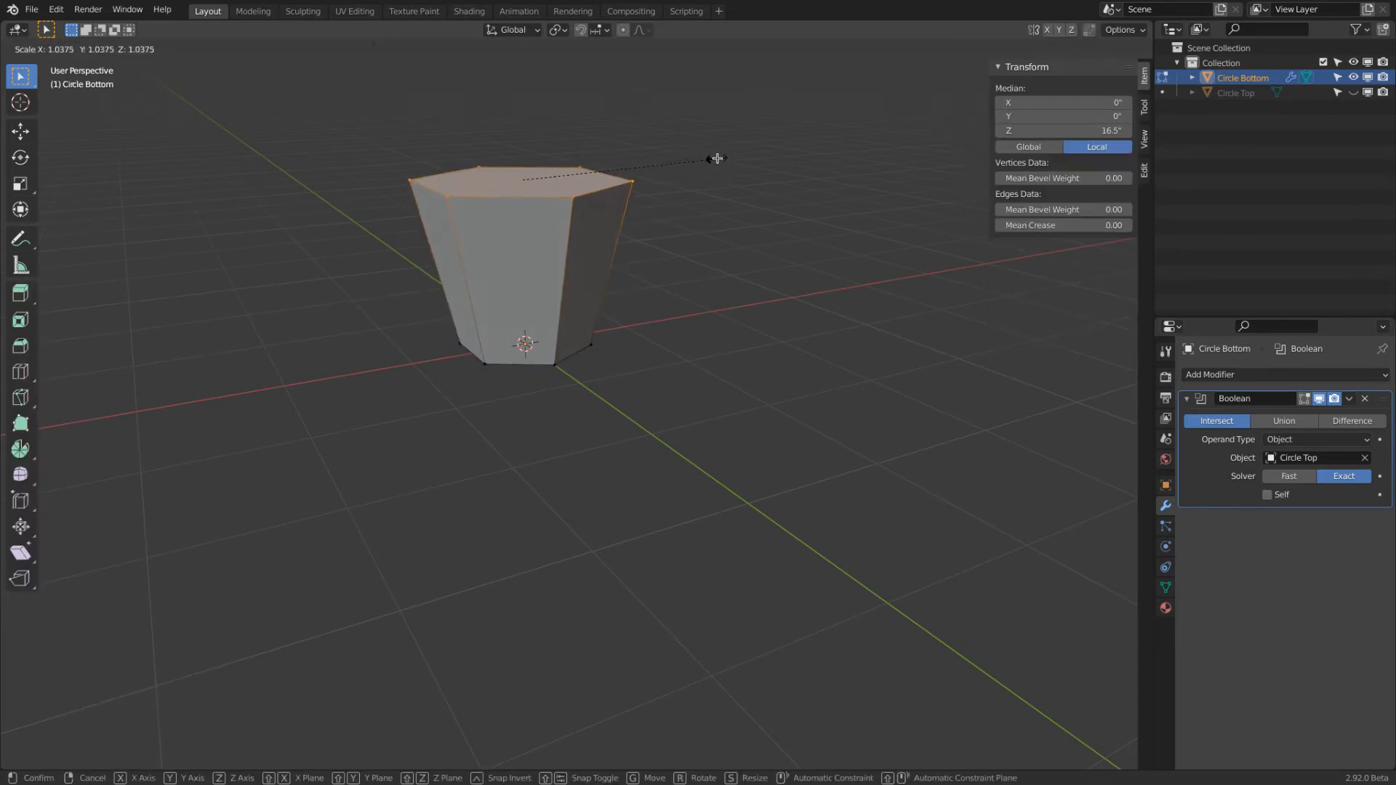
left_click(722, 150)
key("Tab")
Show Circle Top and scale its wide lower face down uniformly to about 0.97 in Edit Mode, returning to Object Mode
middle_click_drag(709, 264, 665, 218)
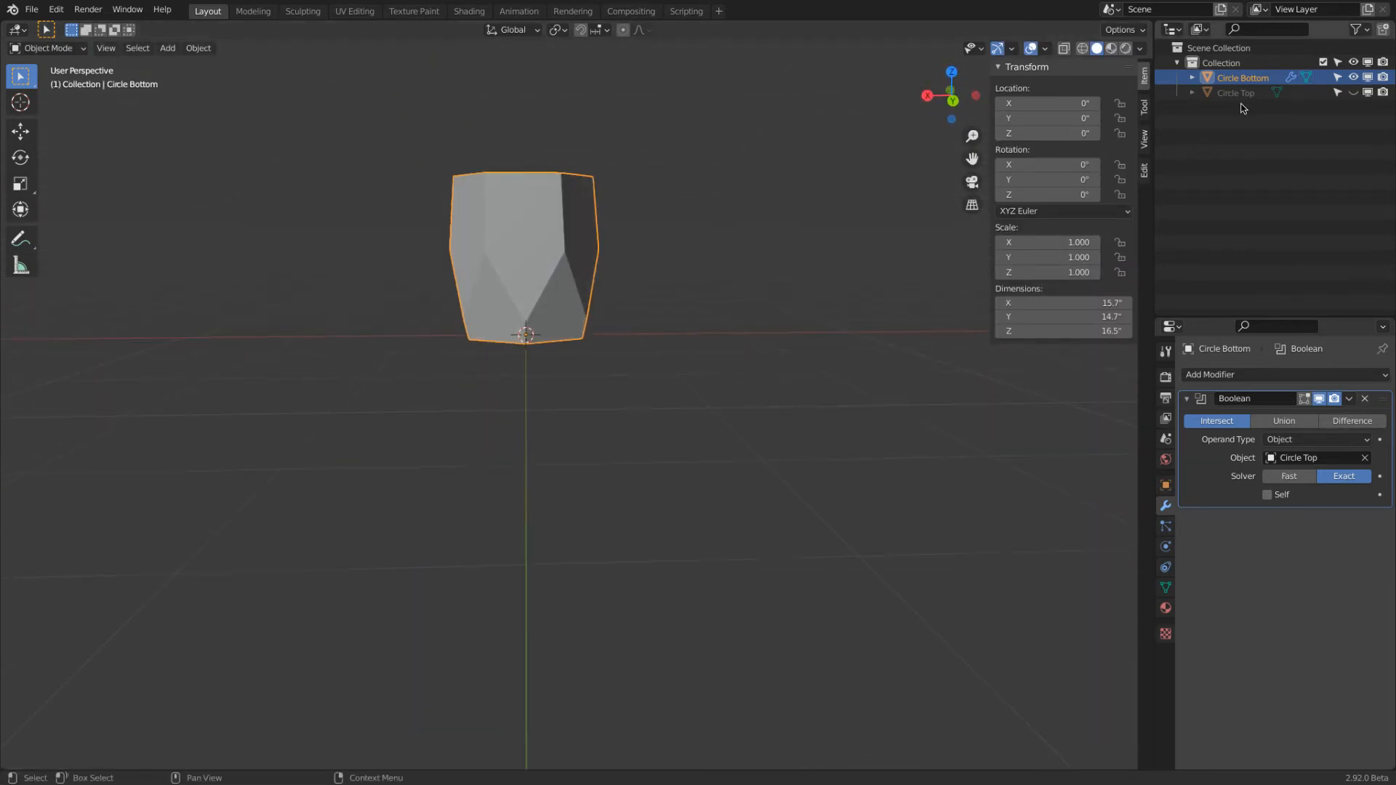
left_click(1354, 92)
left_click(604, 324)
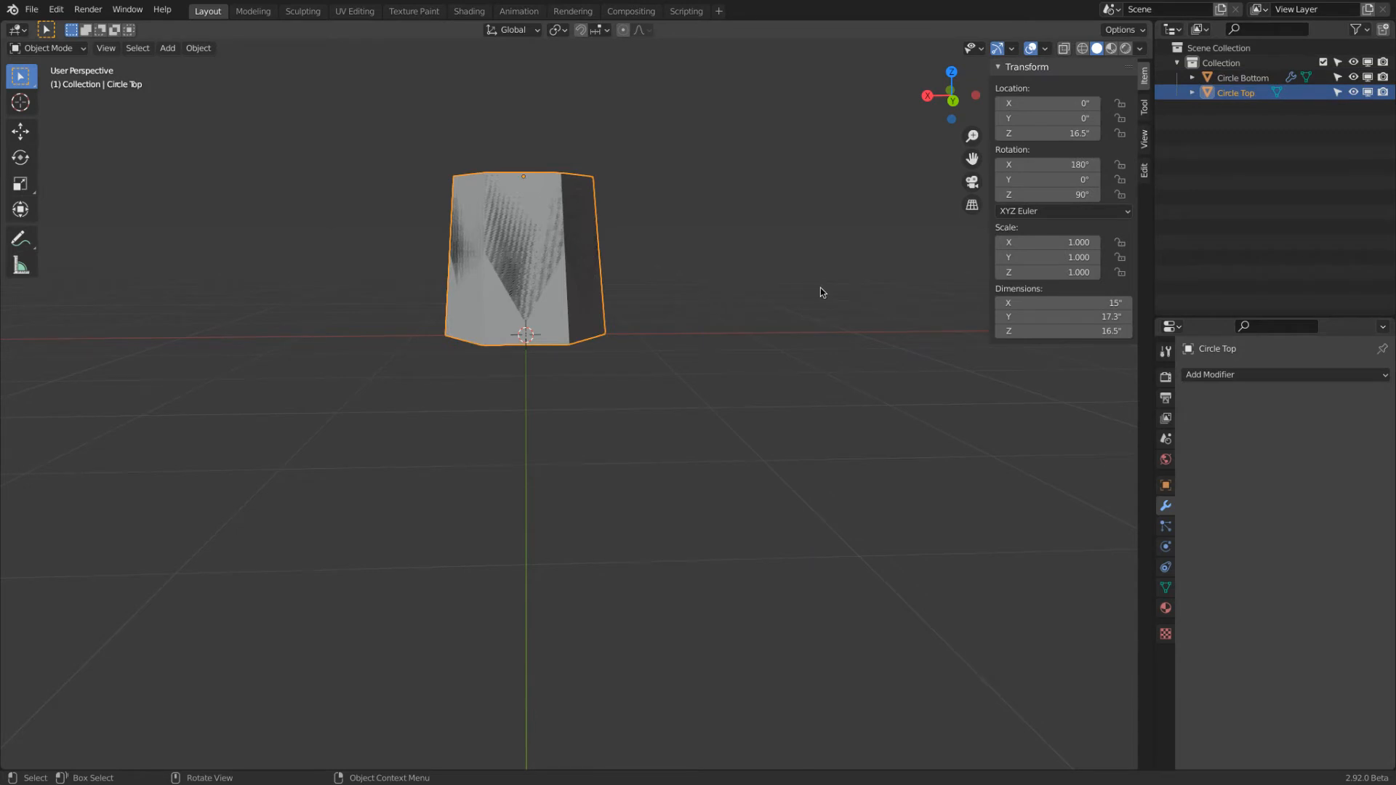
key("Tab")
key("s")
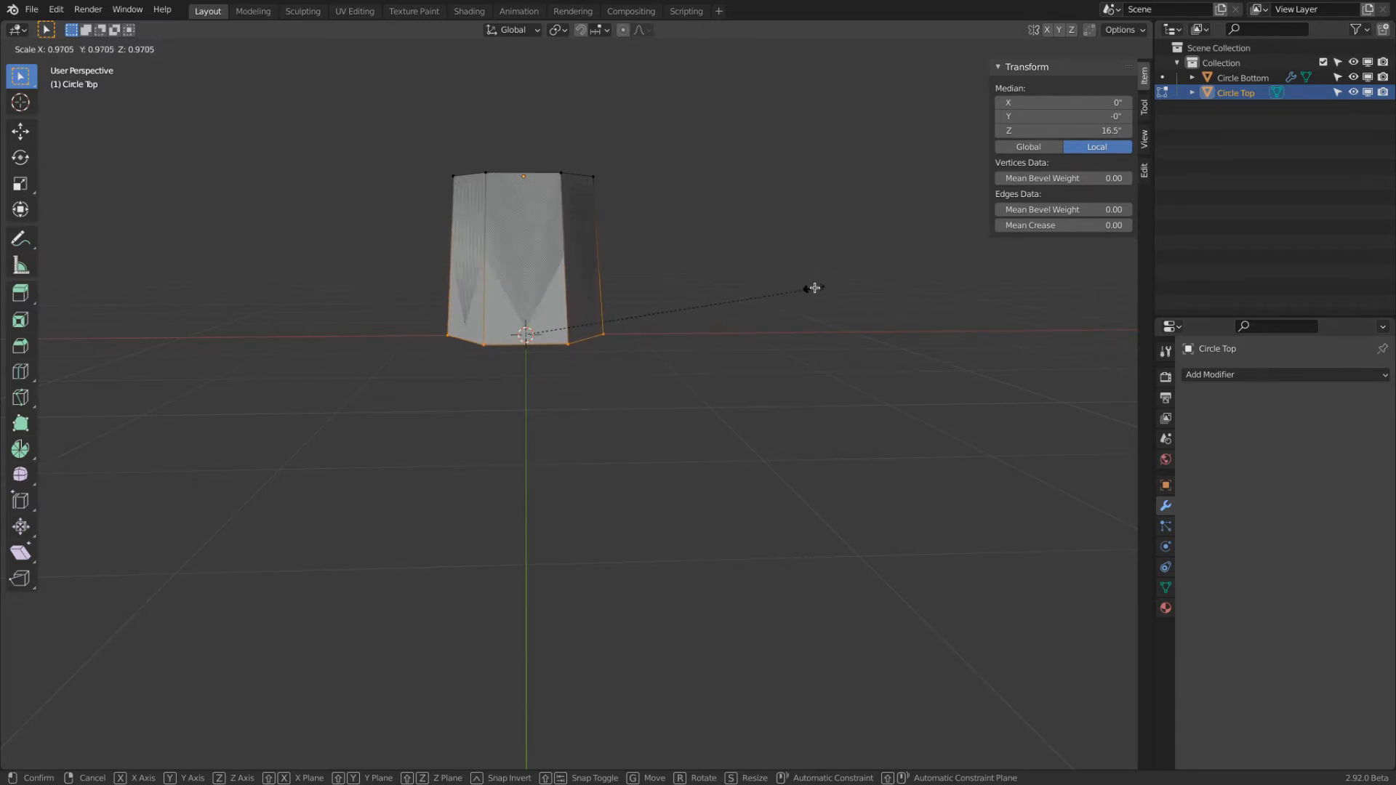
left_click(810, 287)
key("Tab")
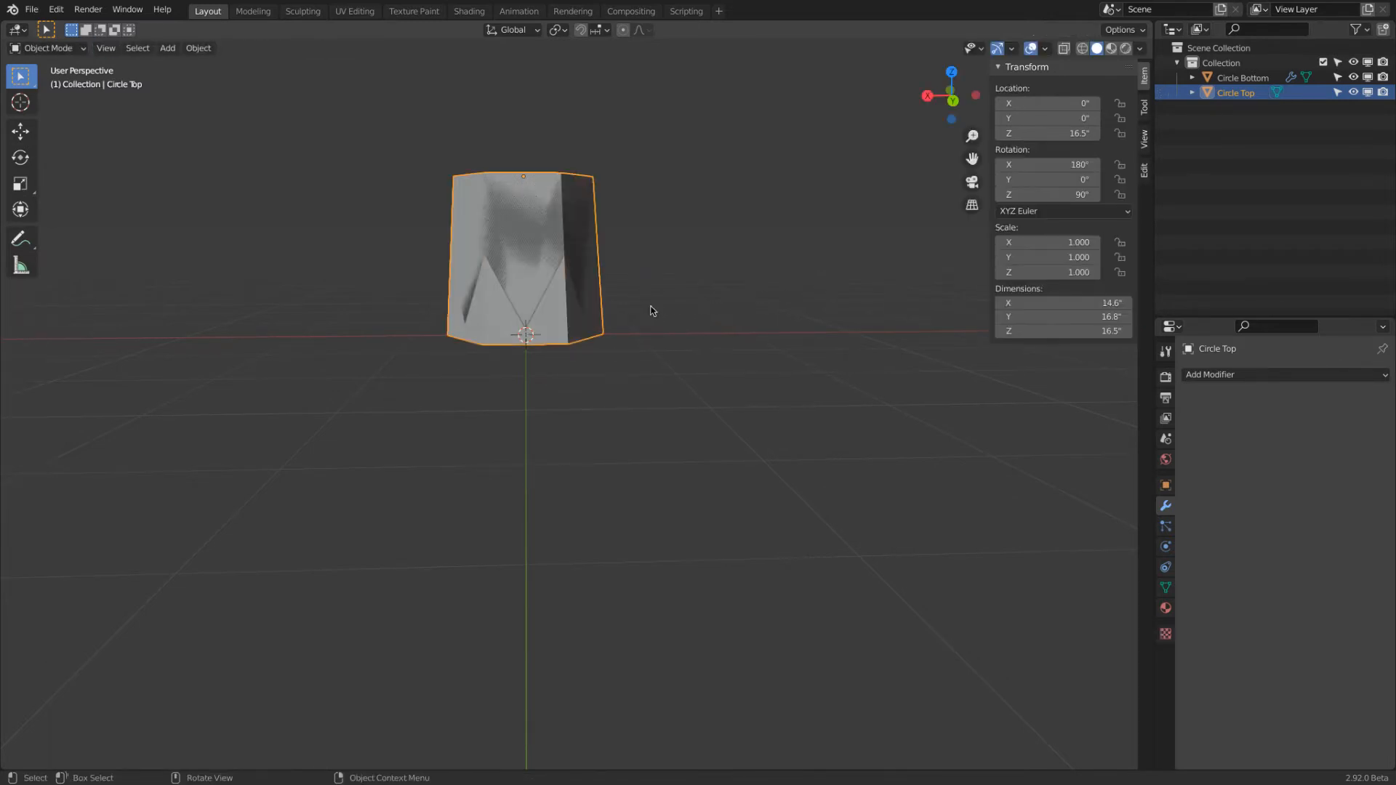
Hide Circle Top and measure the distance from the stool's lower facet corner up to its top edge, returning to the Select Box tool
left_click(1353, 92)
mouse_move(404, 412)
middle_mouse_down()
mouse_move(315, 435)
mouse_move(320, 370)
mouse_move(287, 446)
mouse_move(367, 406)
mouse_move(404, 416)
middle_mouse_up()
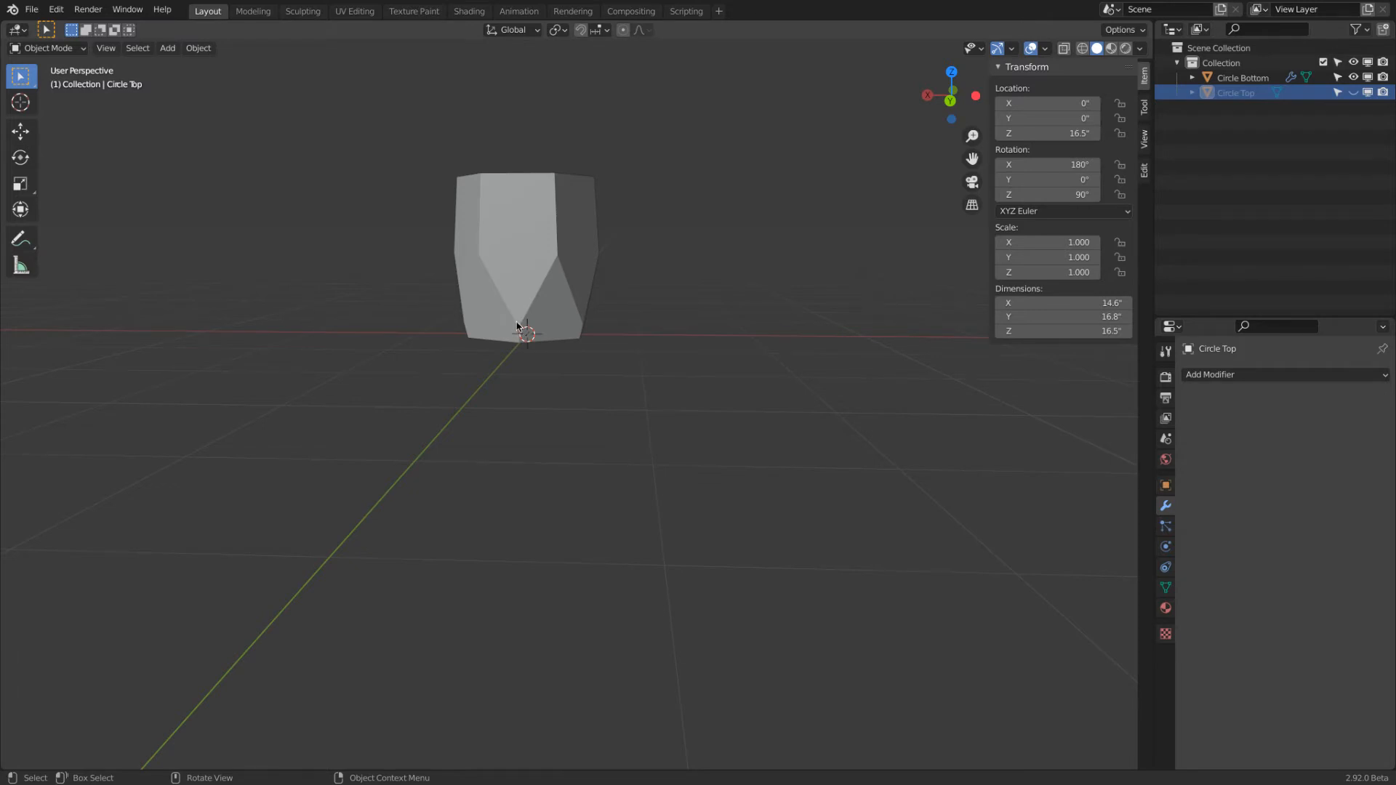
left_click(20, 268)
mouse_move(327, 224)
middle_mouse_down()
mouse_move(374, 254)
mouse_move(529, 262)
middle_mouse_up()
left_click_drag(529, 262, 549, 373)
left_click_drag(529, 262, 543, 218)
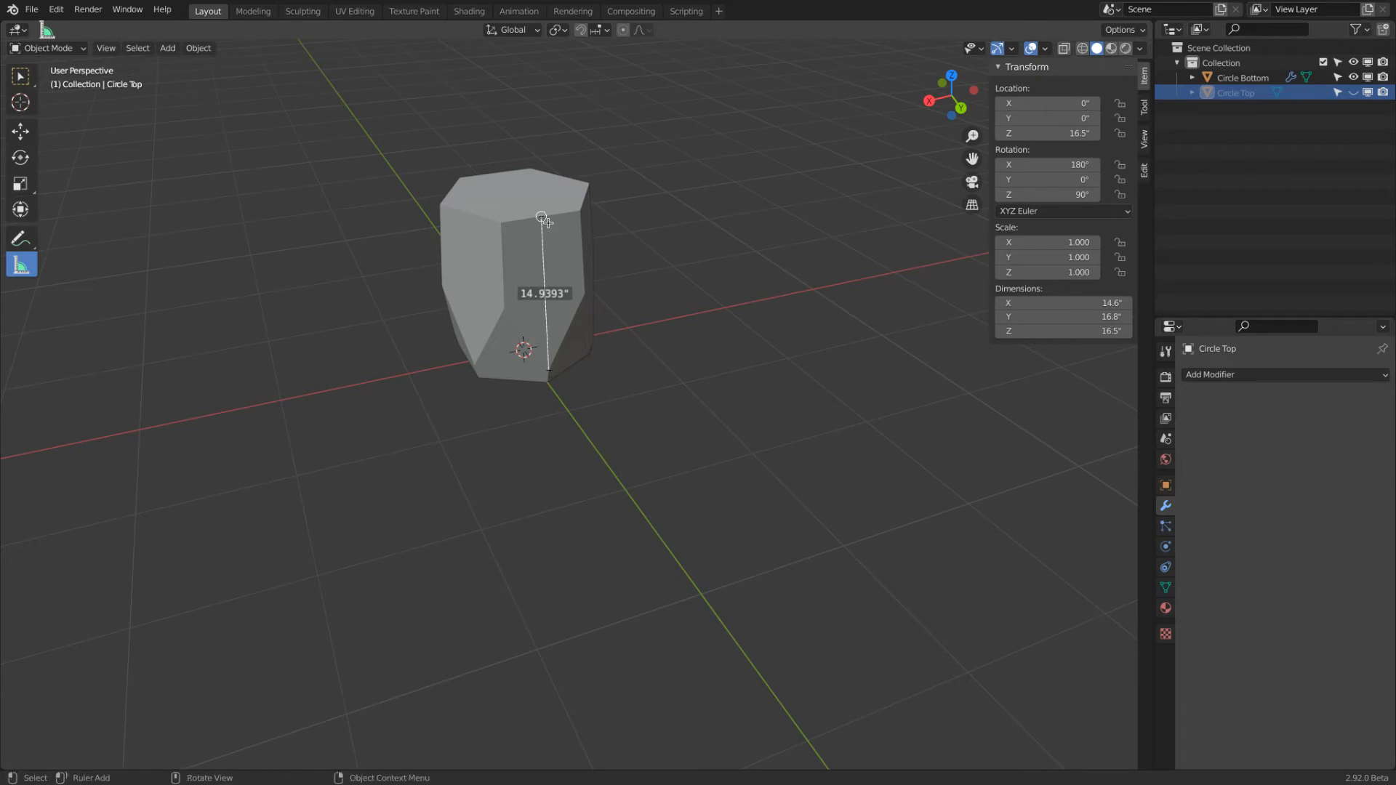
middle_click_drag(587, 271, 586, 247)
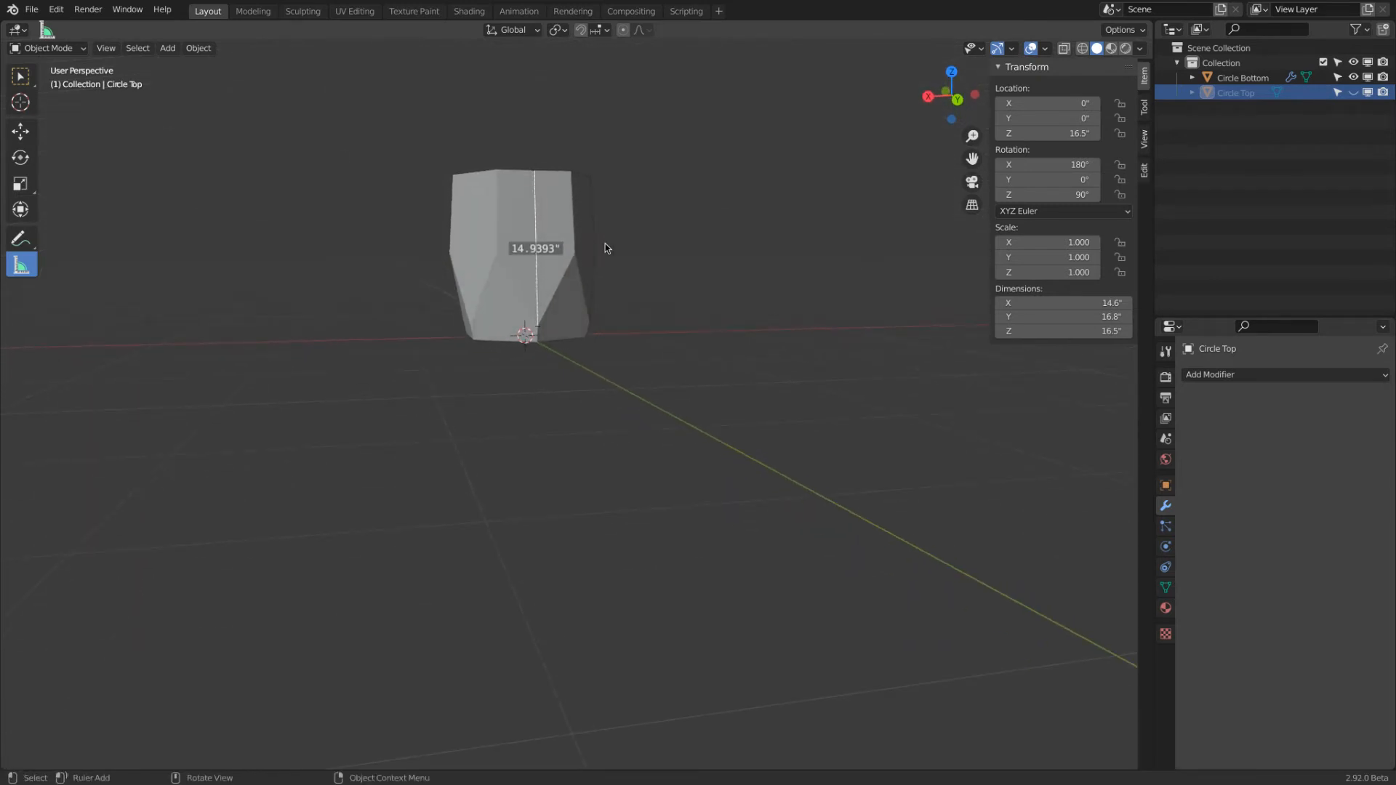
left_click(15, 82)
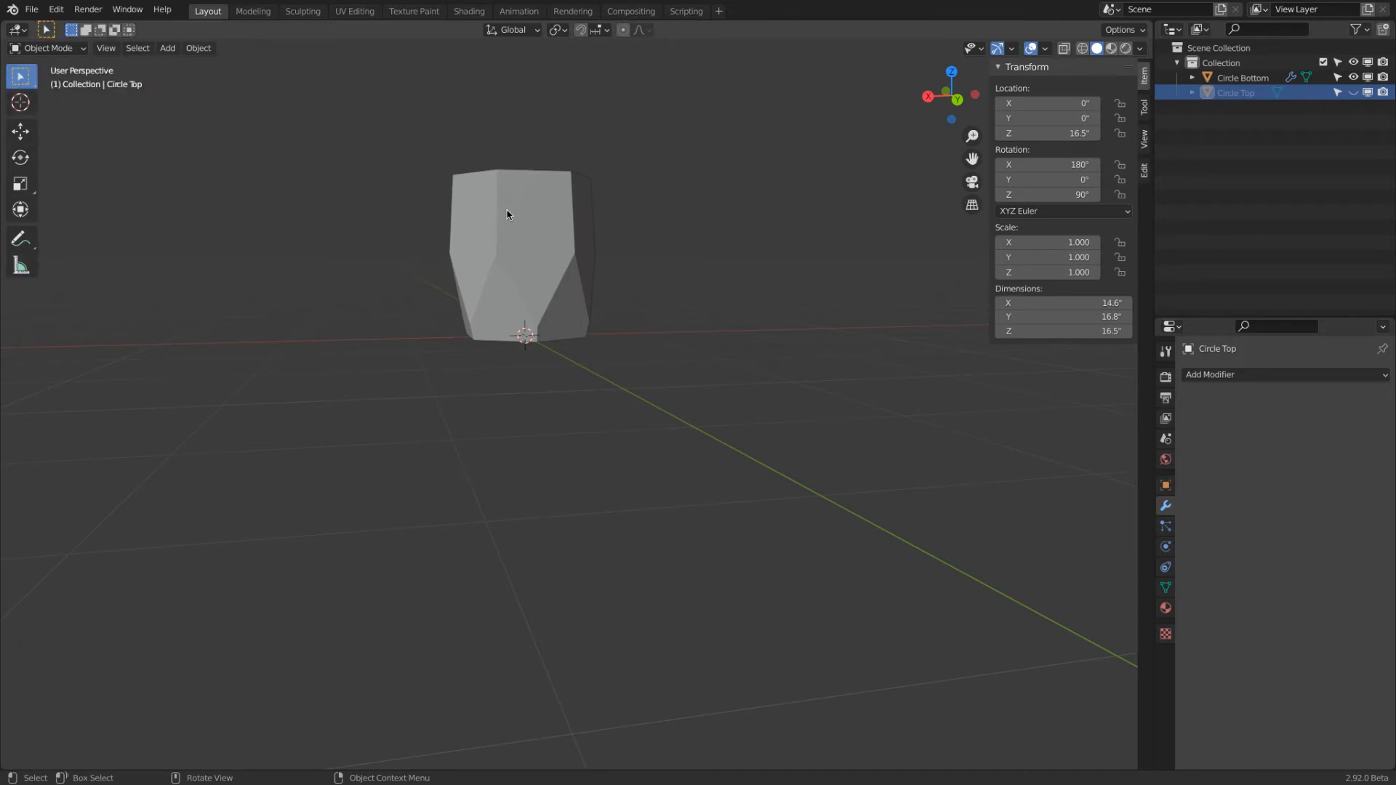
Select Circle Bottom and scale its top face down slightly in two Edit Mode passes, returning to Object Mode after each
left_click(536, 222)
key("Tab")
key("Tab")
key("Tab")
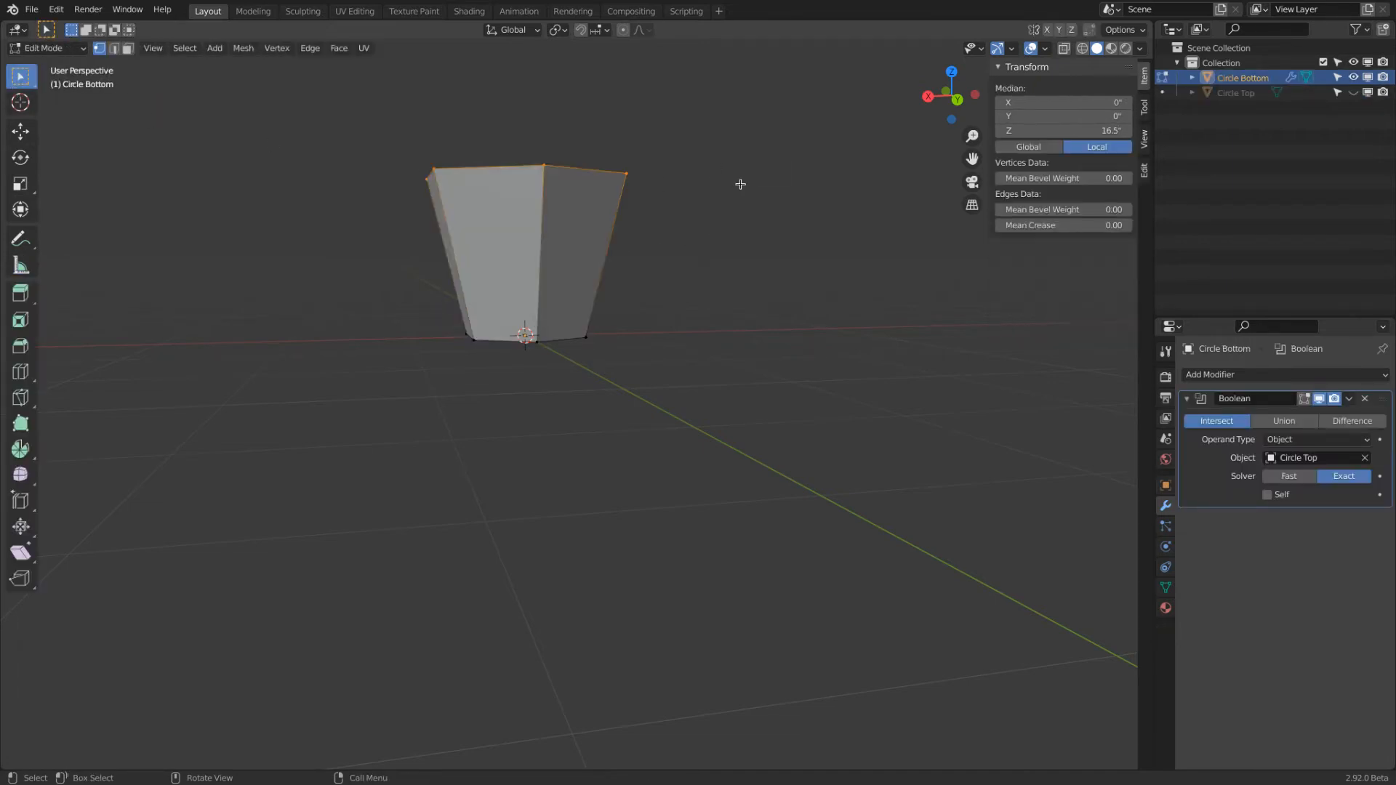
key("Tab")
key("Tab")
key("s")
left_click(729, 183)
key("Tab")
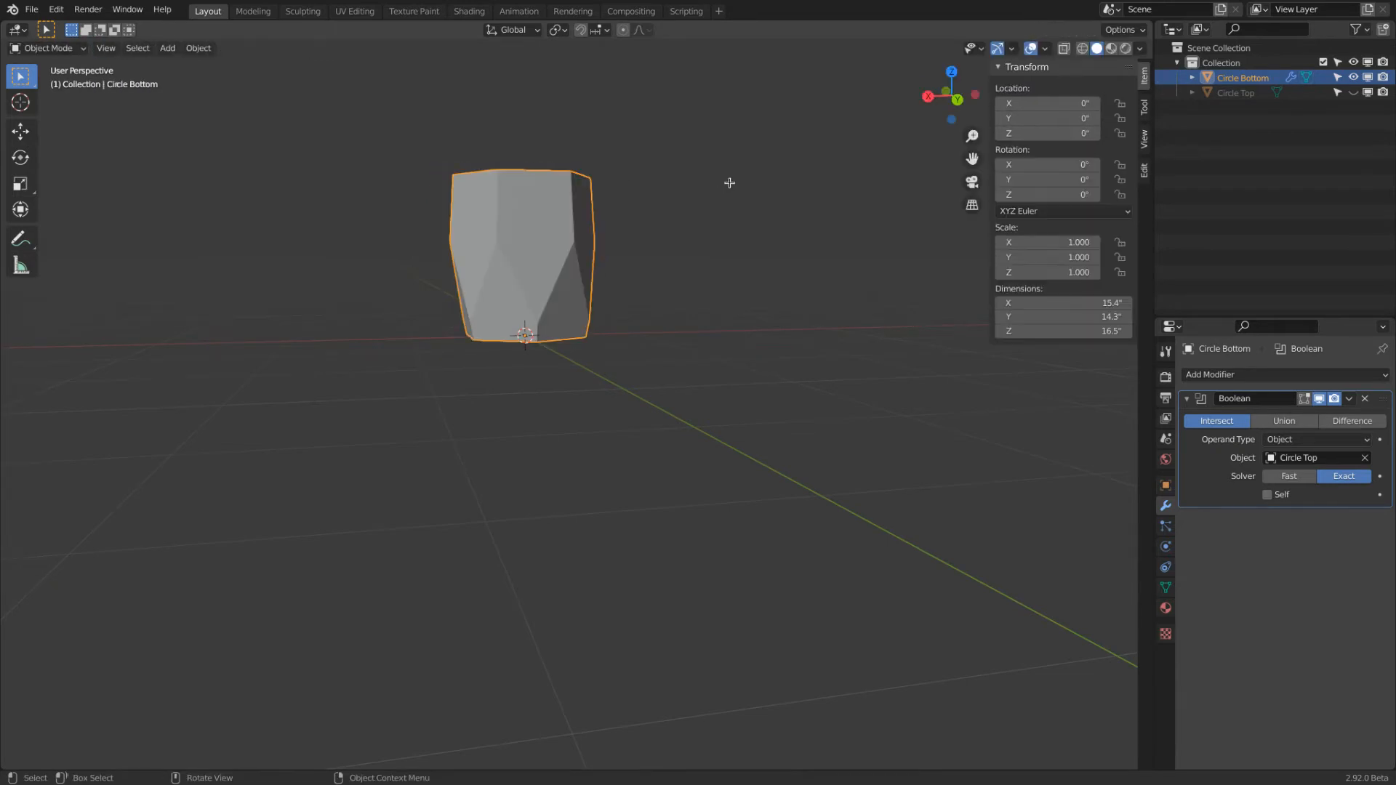
key("Tab")
key("s")
left_click(723, 184)
key("Tab")
Enlarge Circle Bottom's top face uniformly in two further passes to lower the facet corners, ending in Object Mode
middle_click_drag(507, 337, 657, 233)
key("Tab")
key("s")
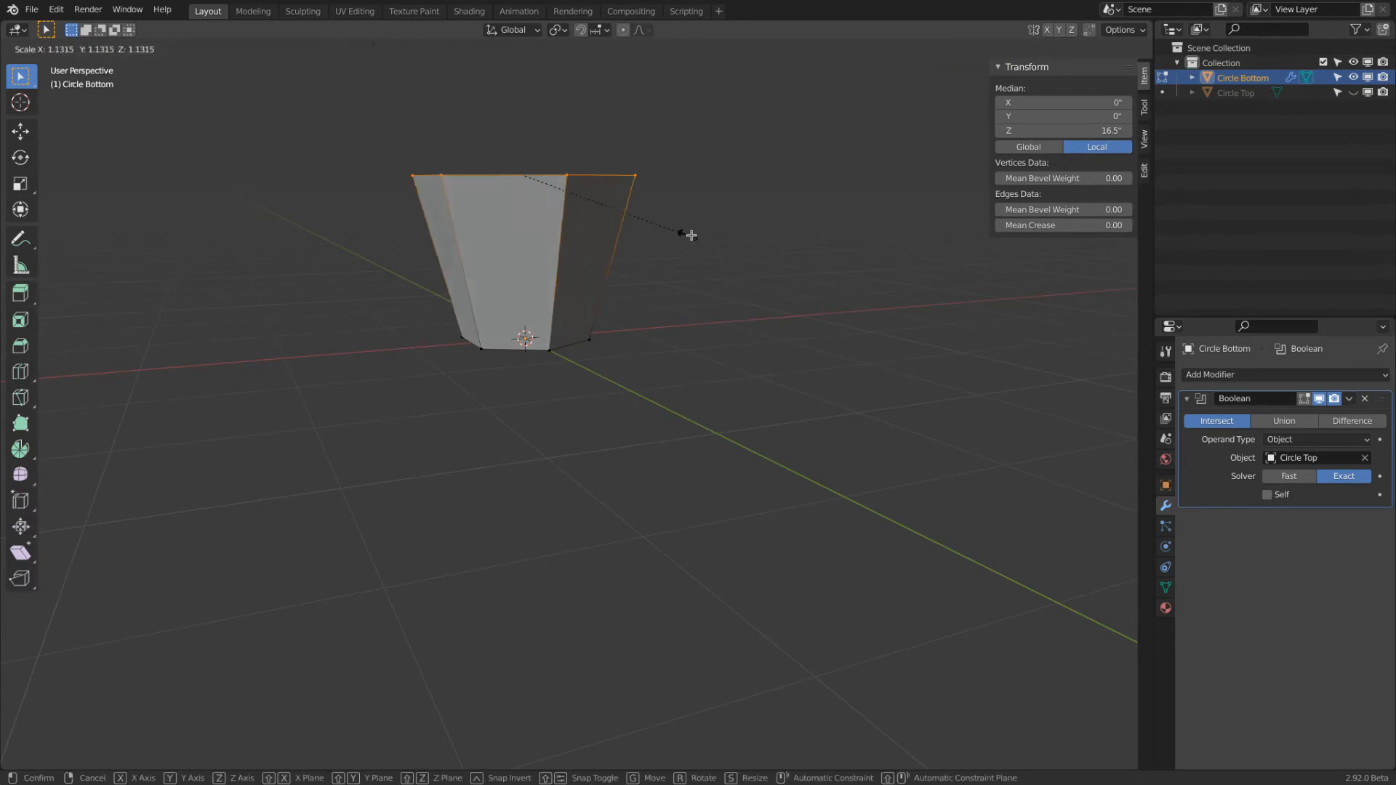
left_click(711, 233)
key("Tab")
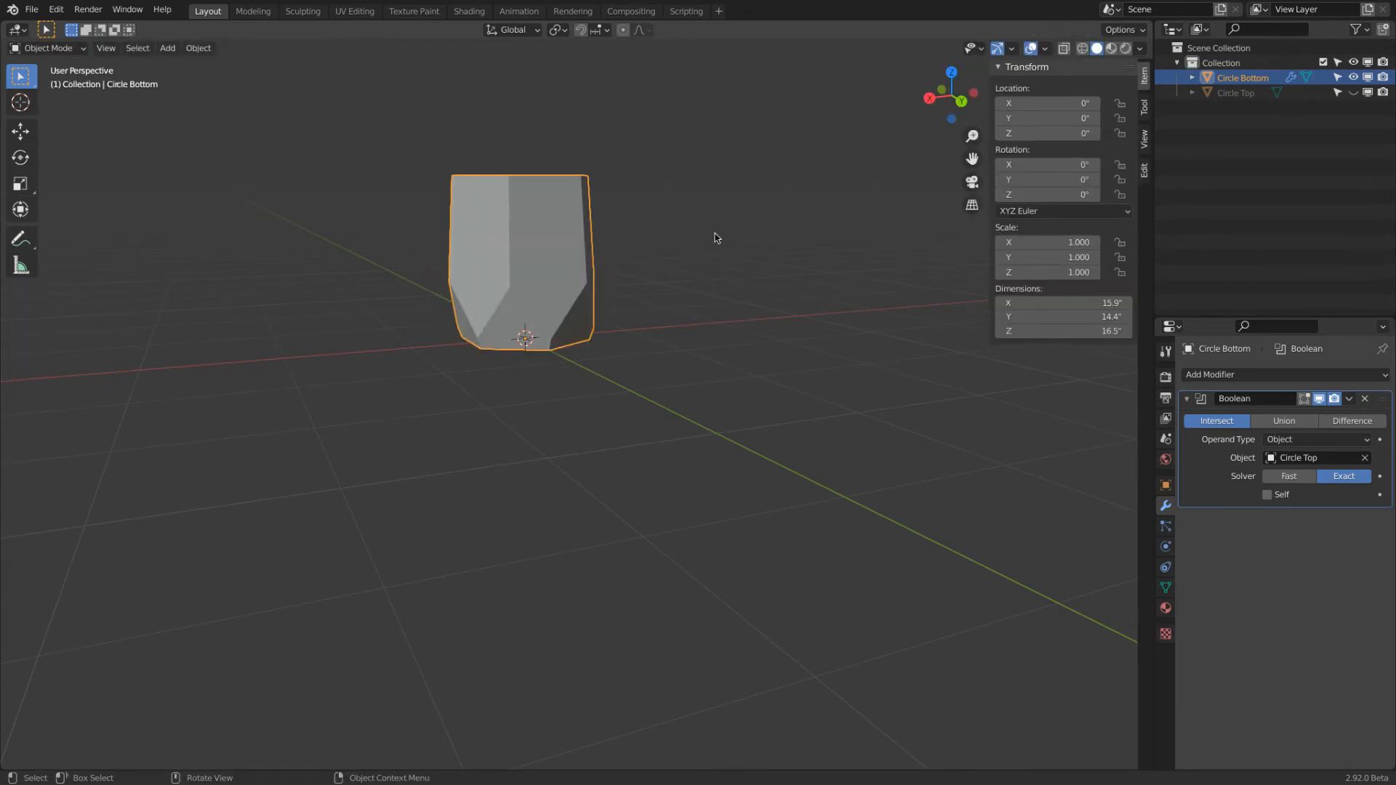
key("Tab")
key("s")
left_click(721, 237)
key("Tab")
Activate the Measure tool and examine the side facets against the existing ruler from several angles
left_click(22, 268)
mouse_move(429, 255)
middle_mouse_down()
mouse_move(489, 240)
mouse_move(499, 255)
middle_mouse_up()
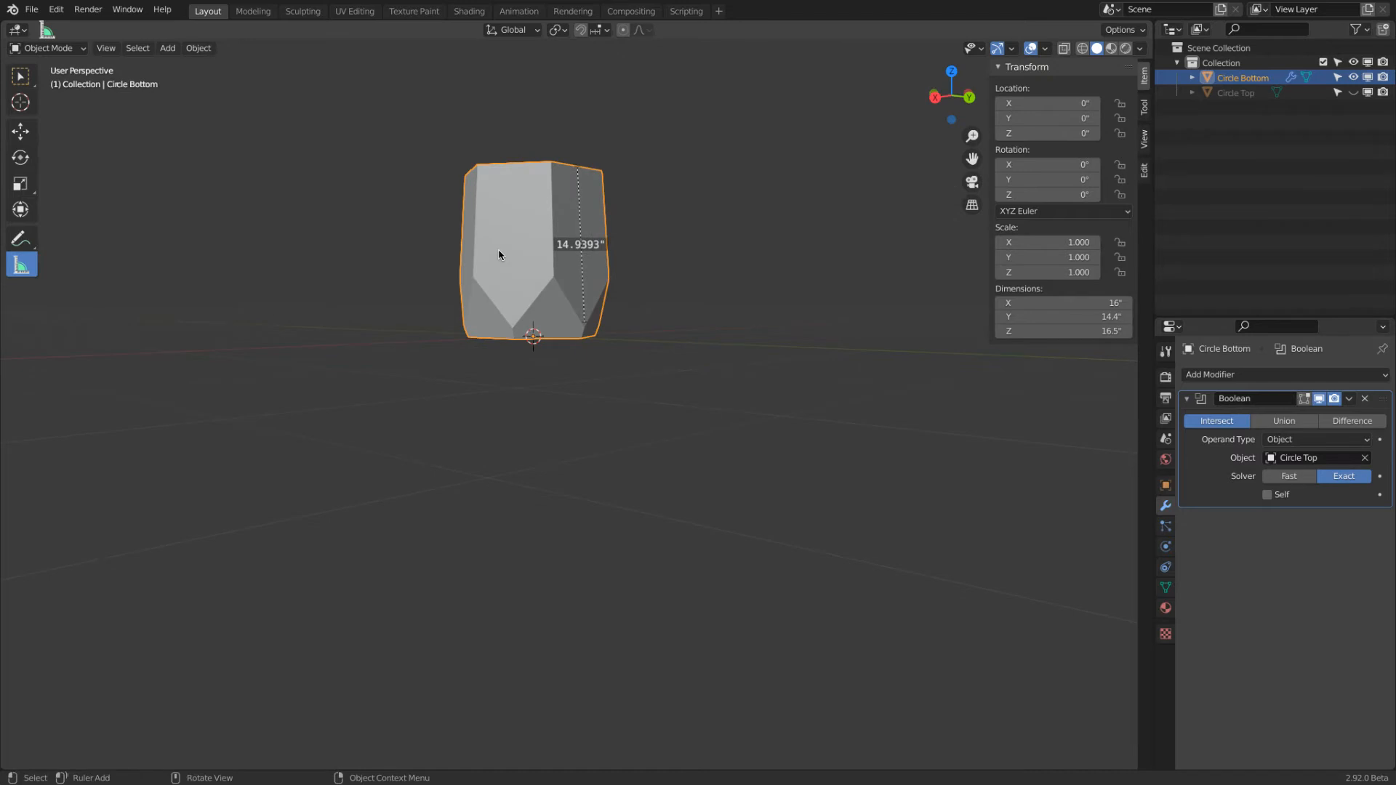
middle_click_drag(565, 328, 640, 312)
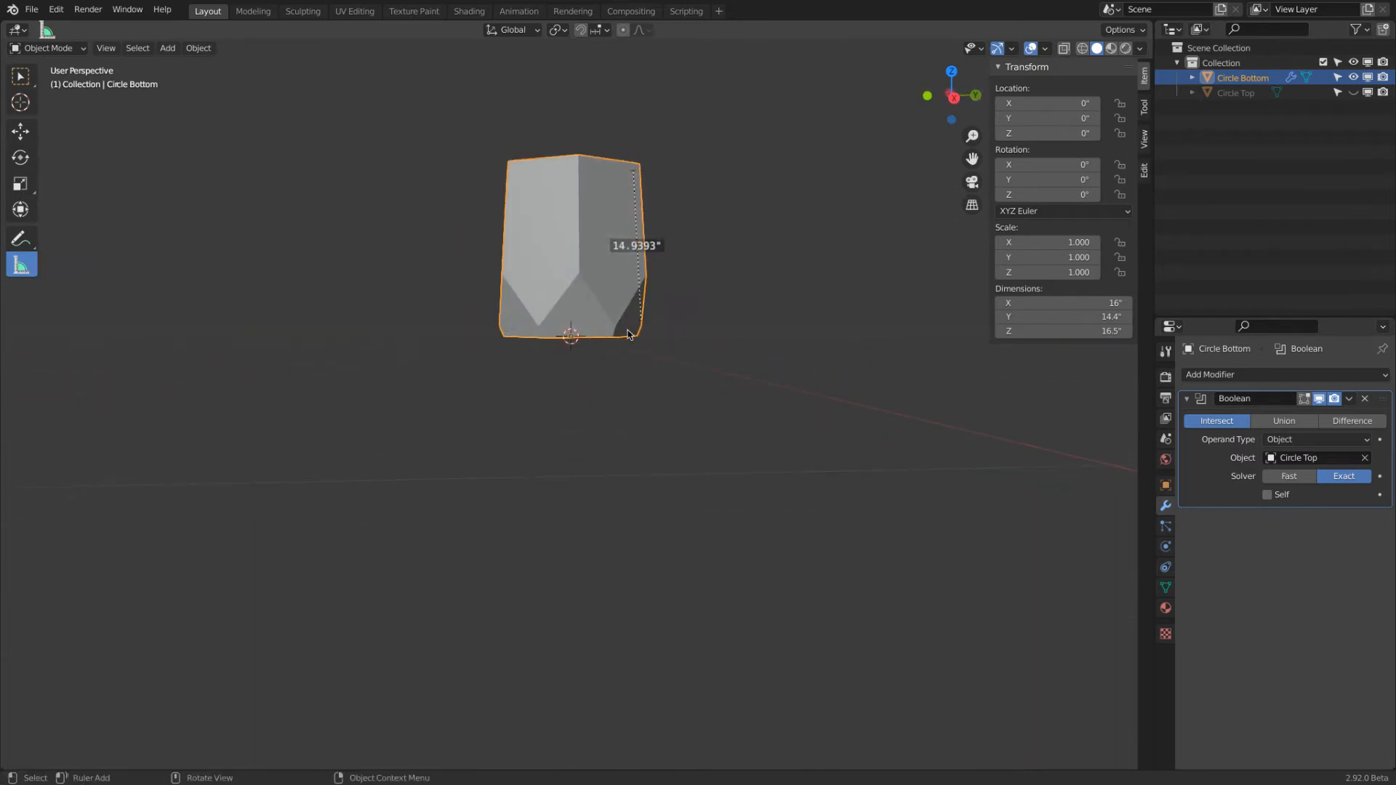
middle_click_drag(638, 309, 679, 302)
Scale Circle Bottom's top face up uniformly by about 1.04 in Edit Mode and return to Object Mode
key("Tab")
key("s")
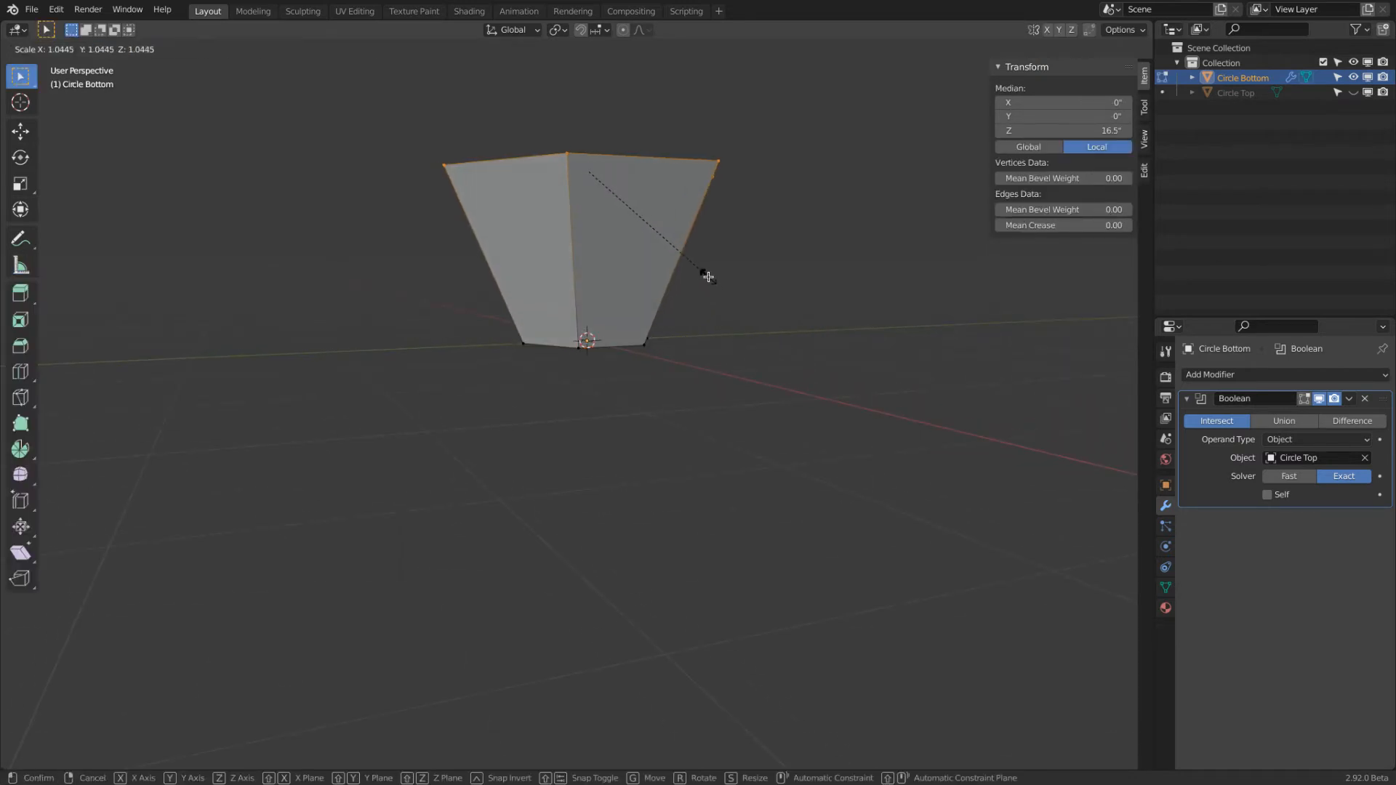
left_click(713, 273)
key("Tab")
middle_click_drag(671, 336, 590, 338)
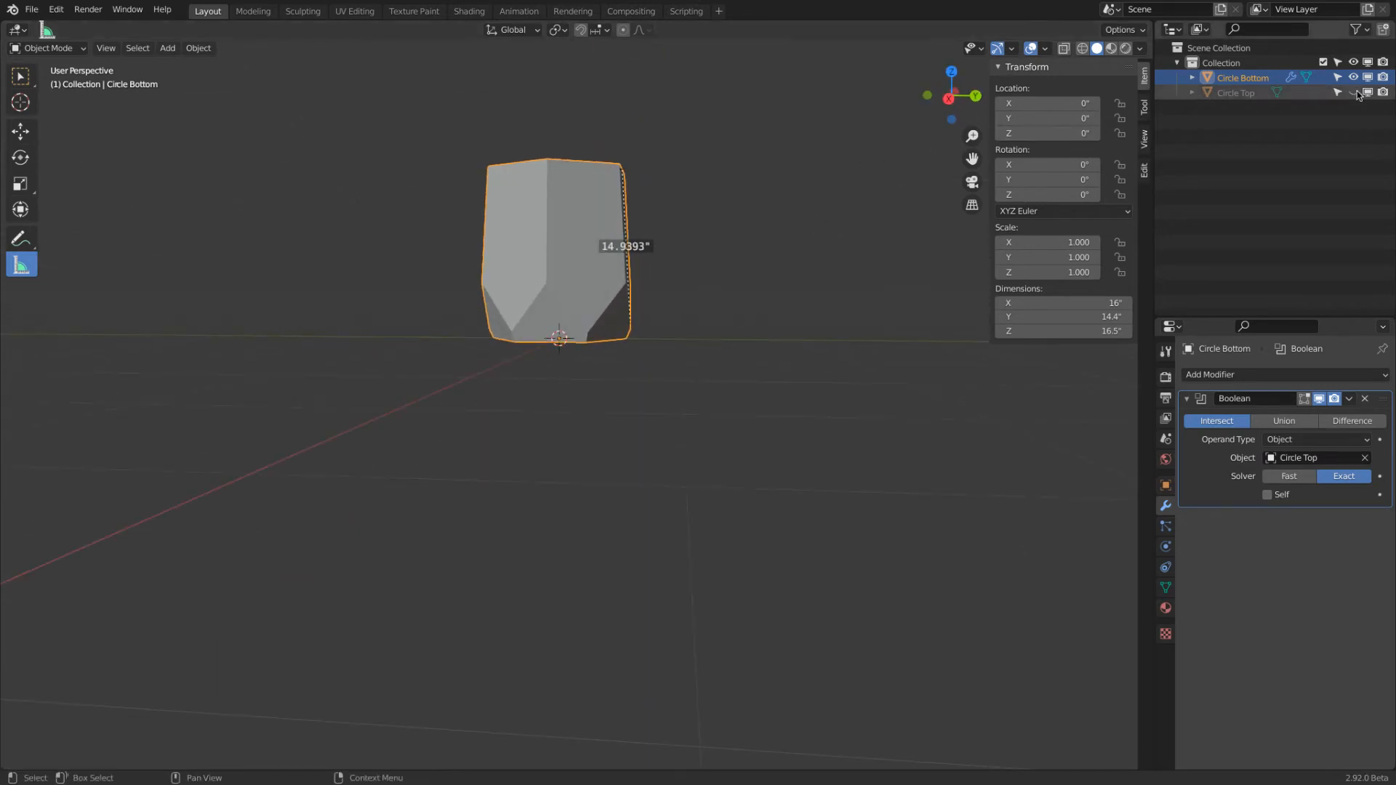
Show Circle Top and enlarge its wide lower face in two Edit Mode passes until the body measures about 16.3 by 18.8 inches
left_click(1355, 92)
left_click(622, 347)
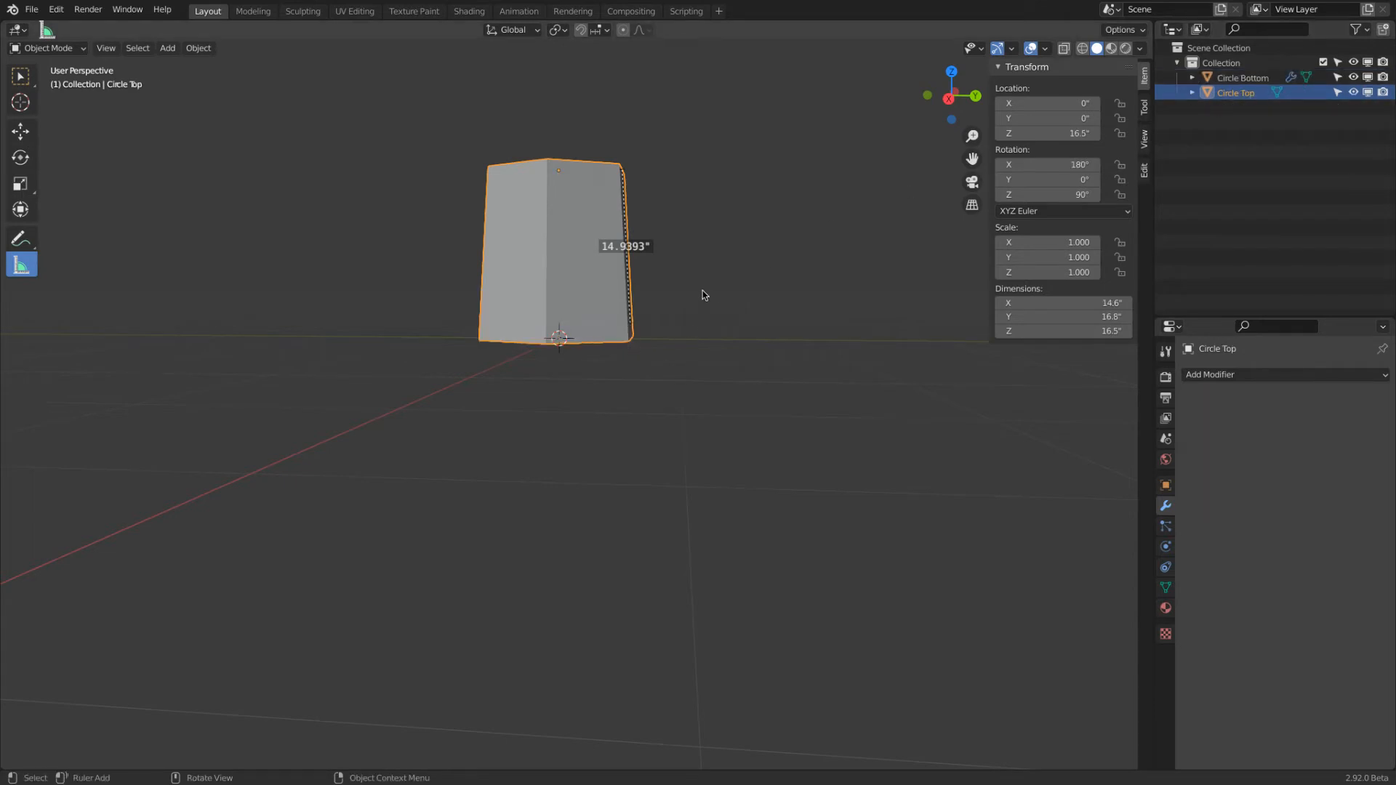
key("Tab")
key("s")
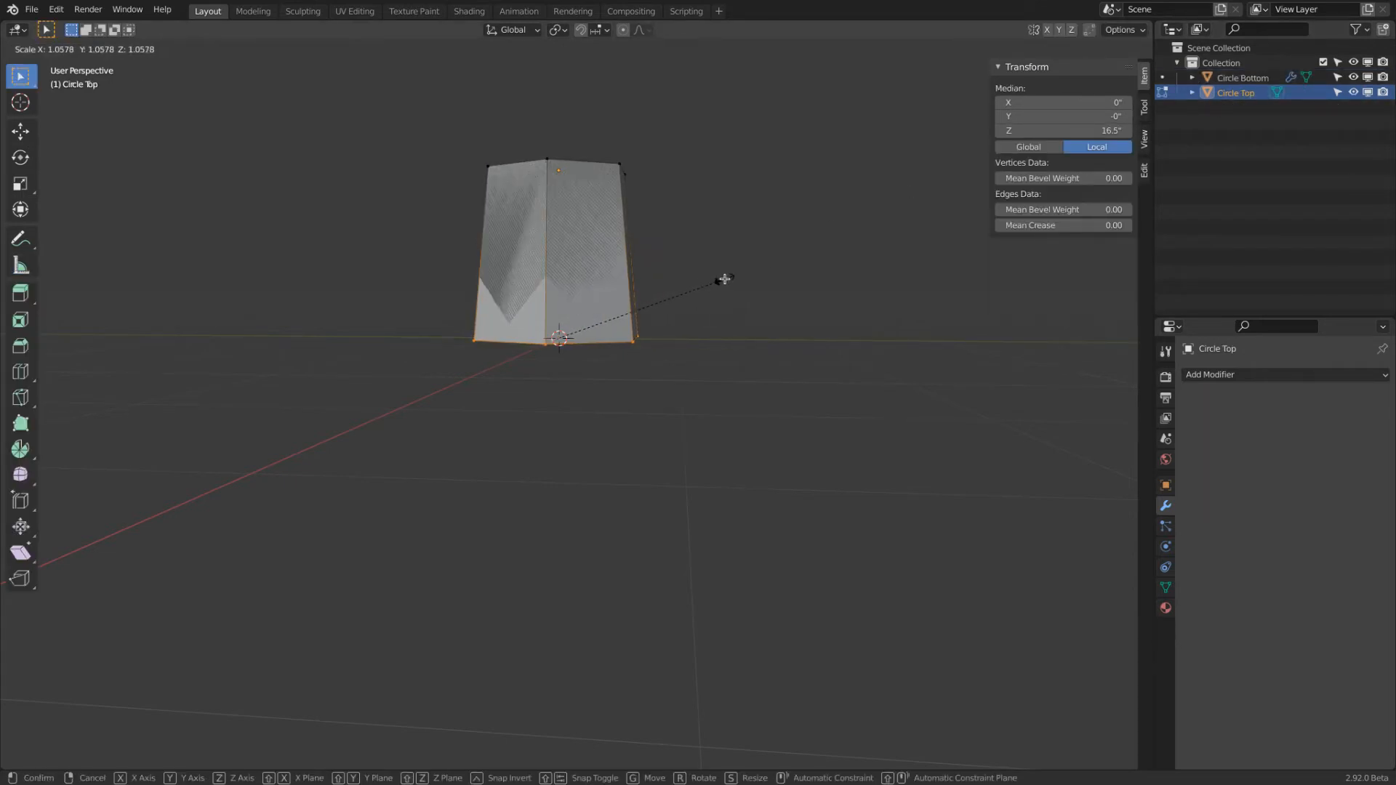
left_click(723, 280)
mouse_move(722, 280)
middle_mouse_down()
mouse_move(365, 282)
mouse_move(601, 285)
mouse_move(612, 305)
middle_mouse_up()
key("Tab")
key("Tab")
key("s")
left_click(655, 301)
key("Tab")
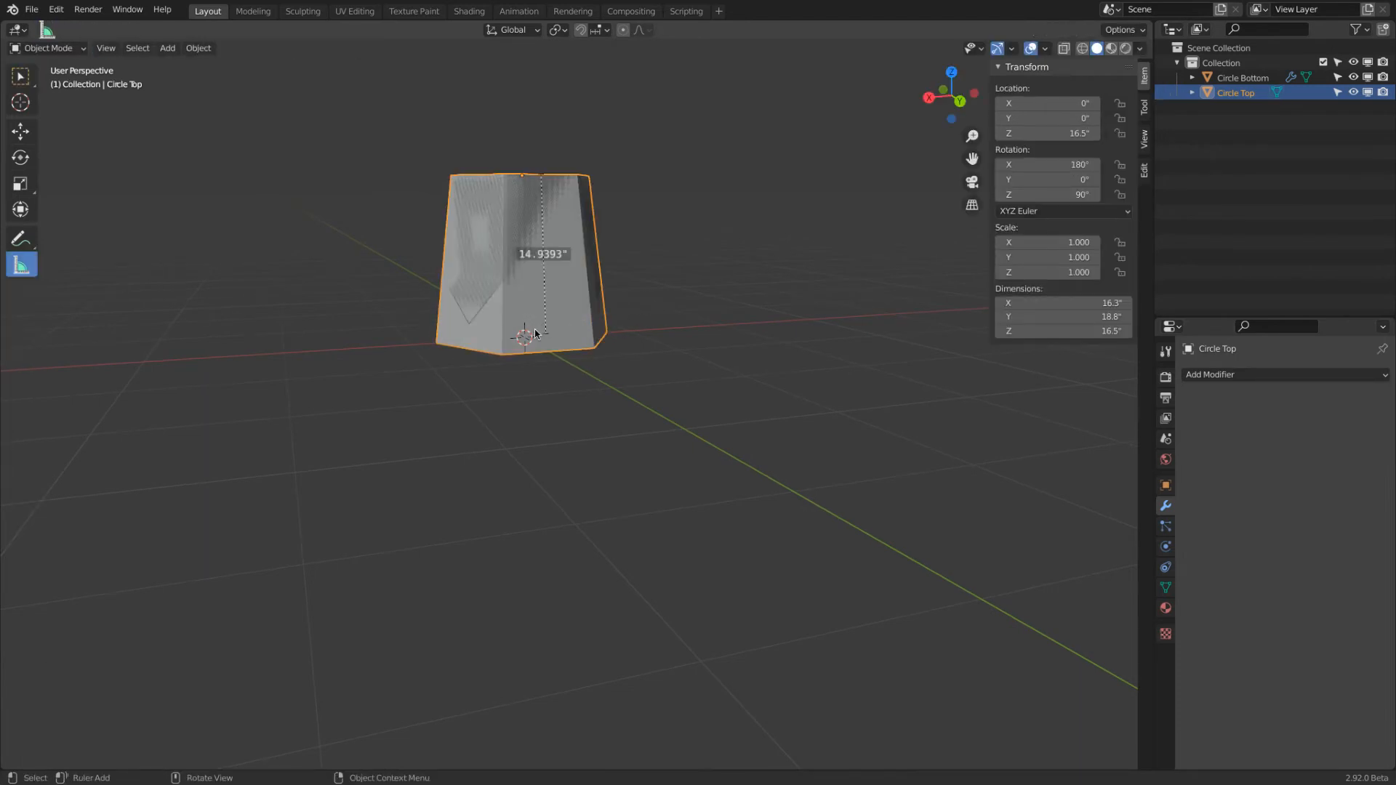
Hide Circle Top and move the ruler's lower end to the bottom tip of the stool's side facet
left_click(1353, 93)
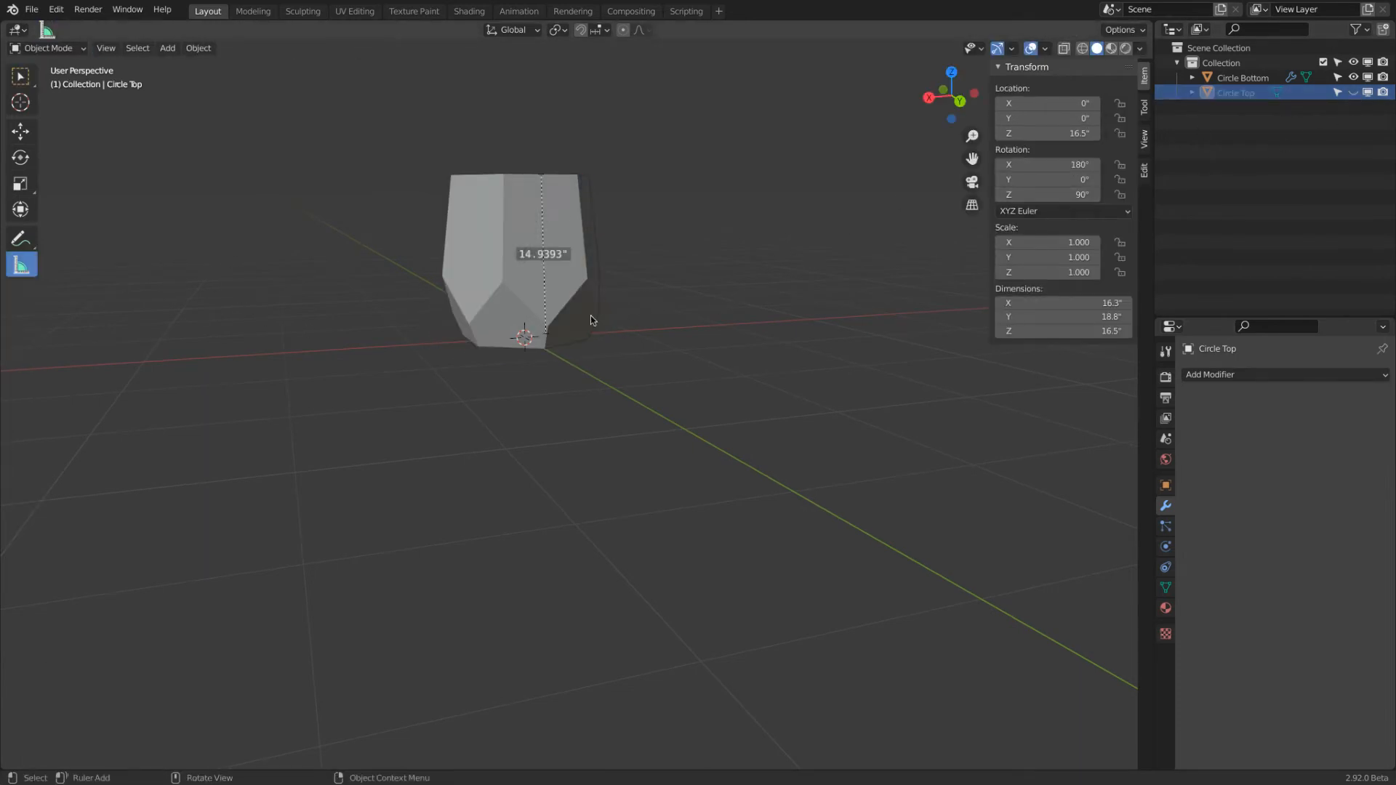
left_click_drag(543, 335, 548, 325)
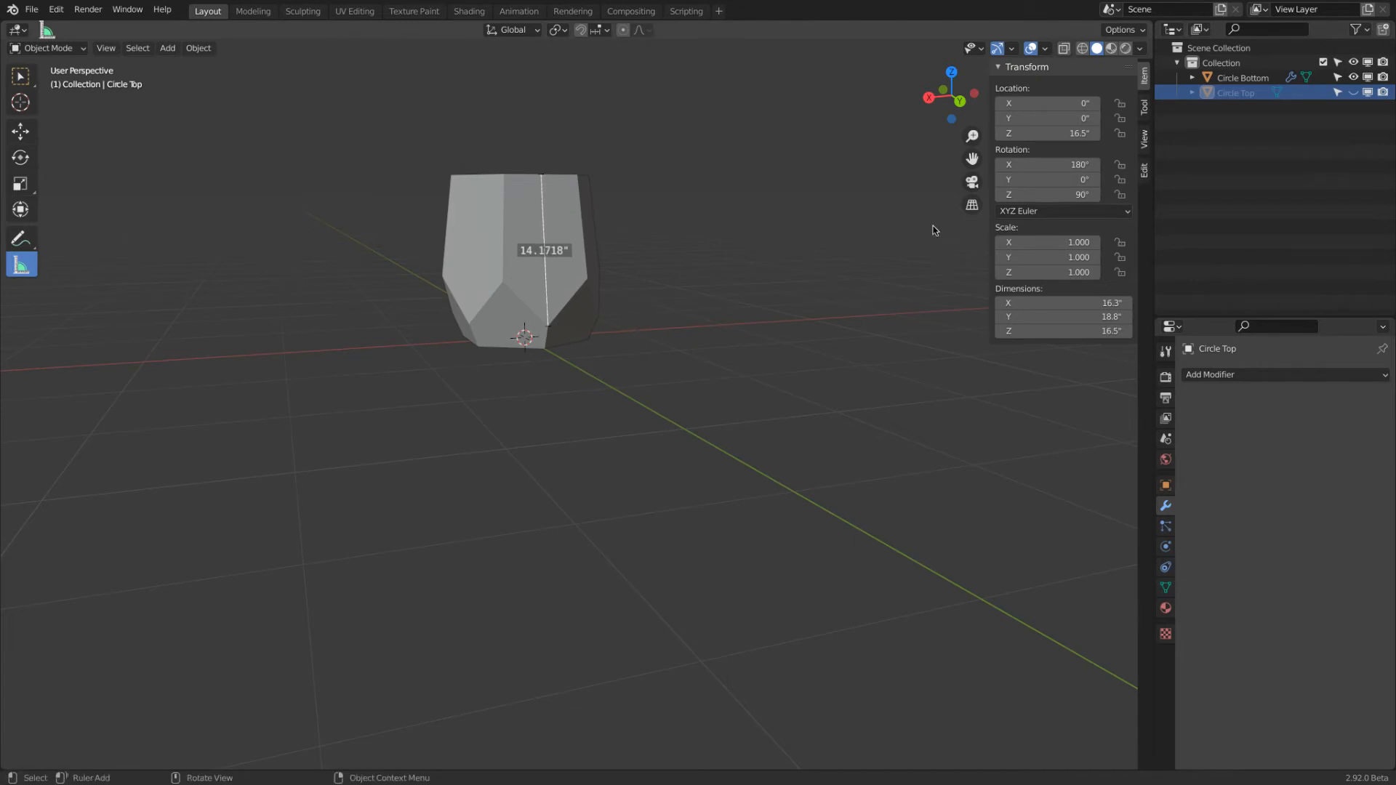
Show Circle Top again and scale its lower face down uniformly until the body measures about 15.7 by 18.1 inches
left_click(1354, 93)
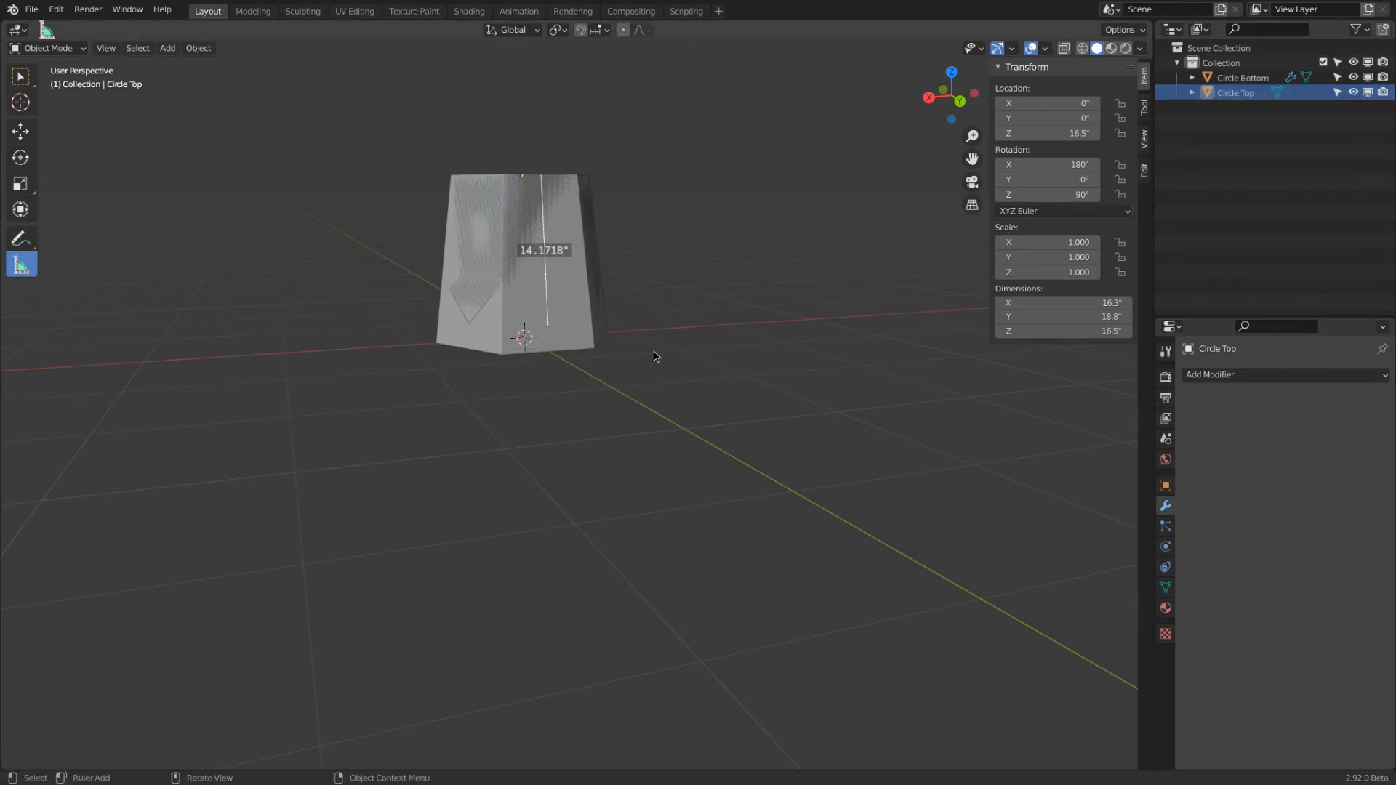
key("a")
key("Tab")
key("s")
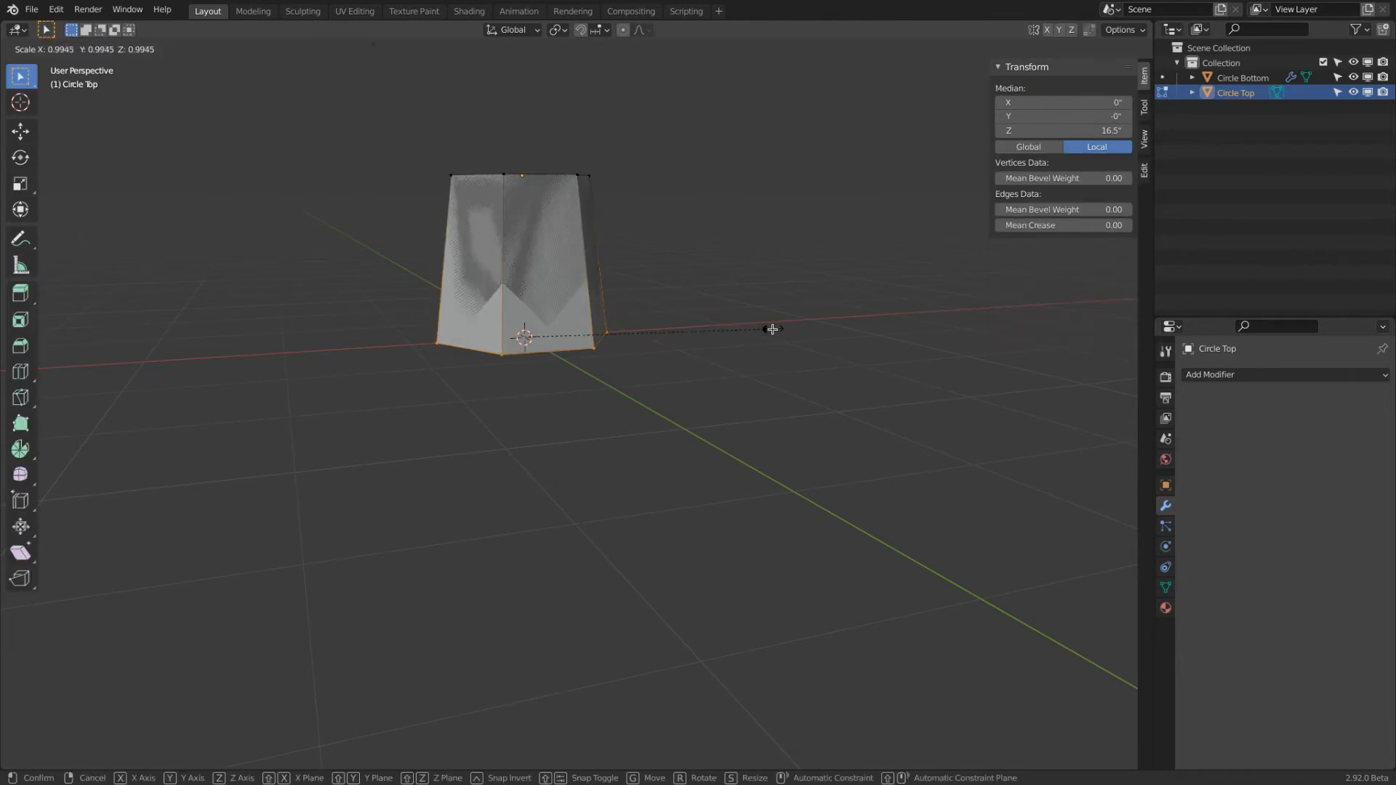
key("Escape")
key("Tab")
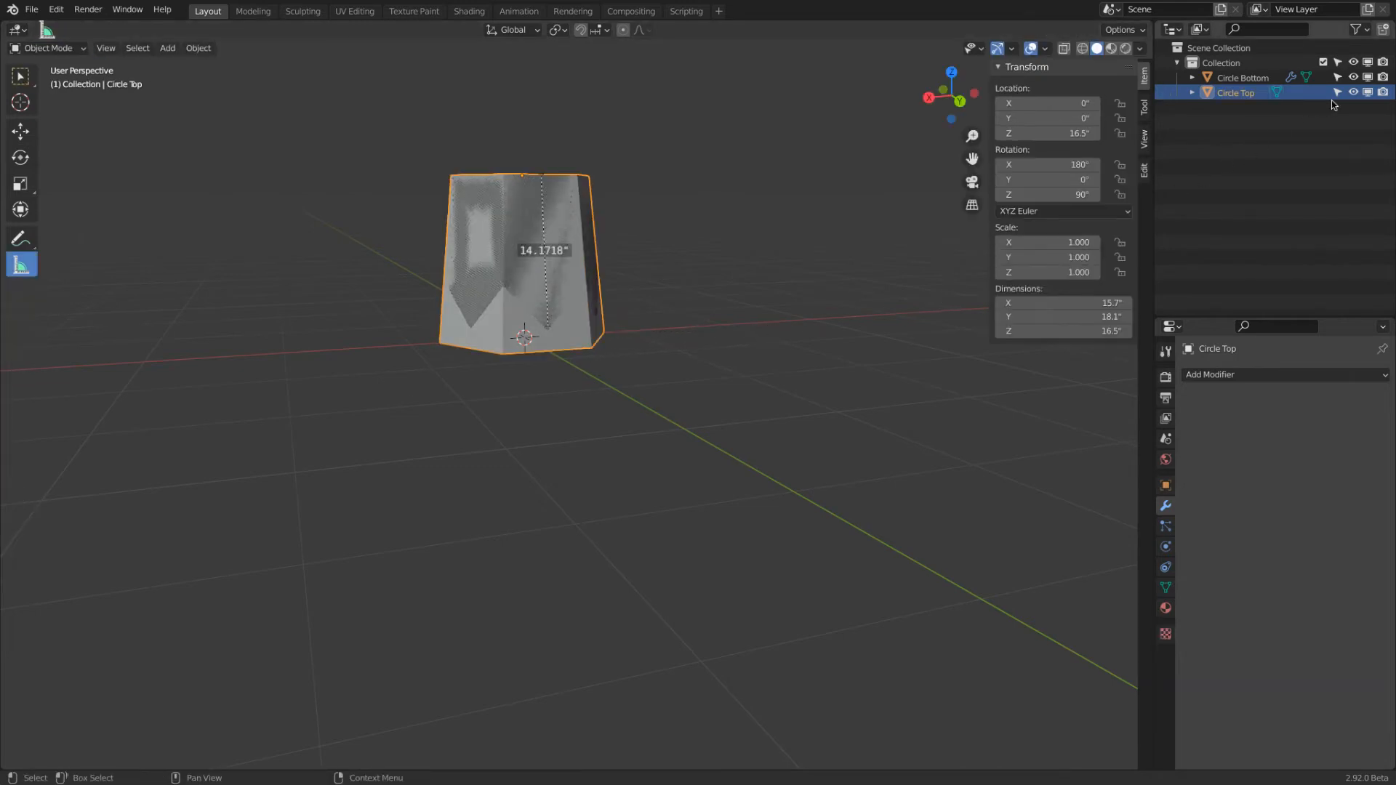
Hide Circle Top, remove the ruler from the stool and return to the Select Box tool
left_click(1353, 93)
left_click_drag(550, 328, 548, 329)
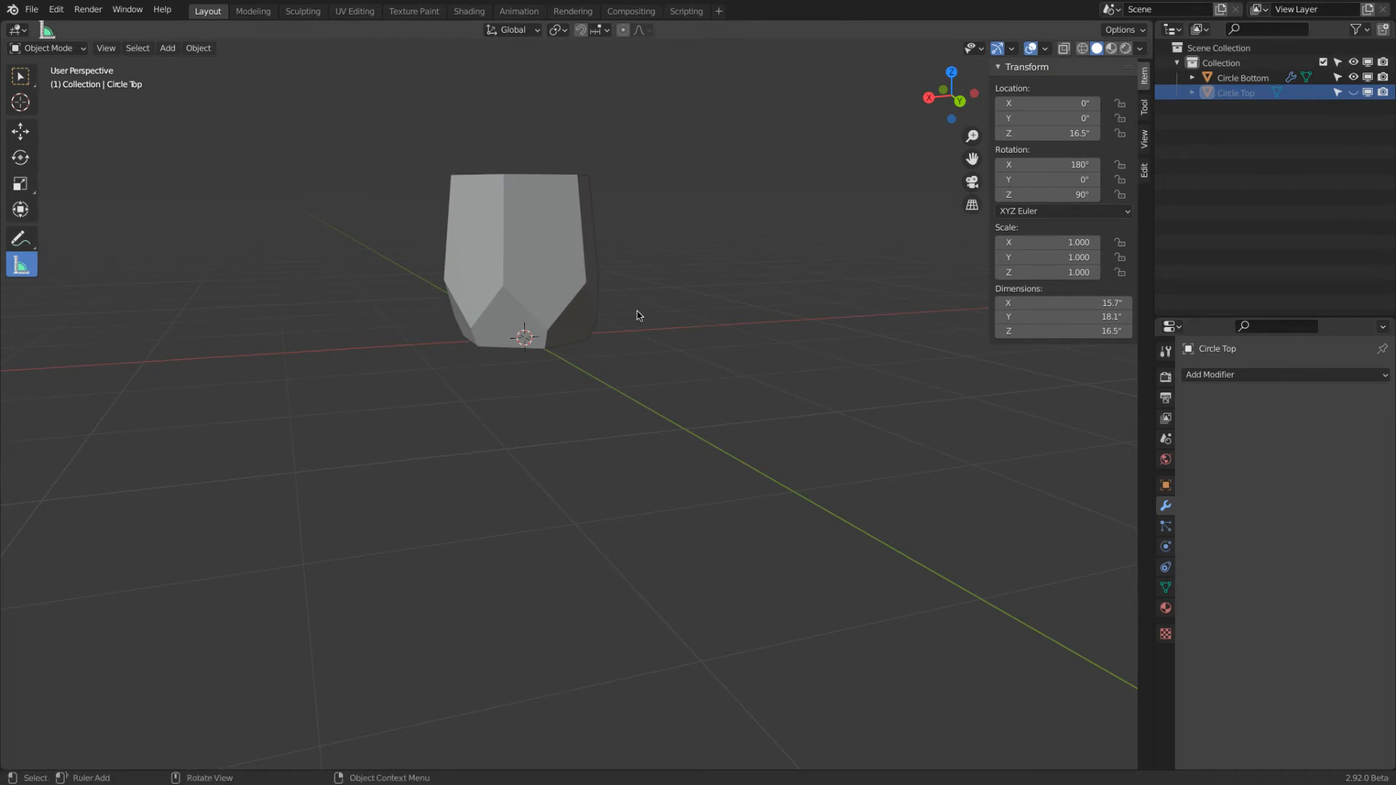
left_click(22, 81)
middle_click_drag(436, 320, 507, 338)
Select Circle Bottom and add a Solidify modifier in Complex mode with a thickness of 0.25 inches
left_click(506, 337)
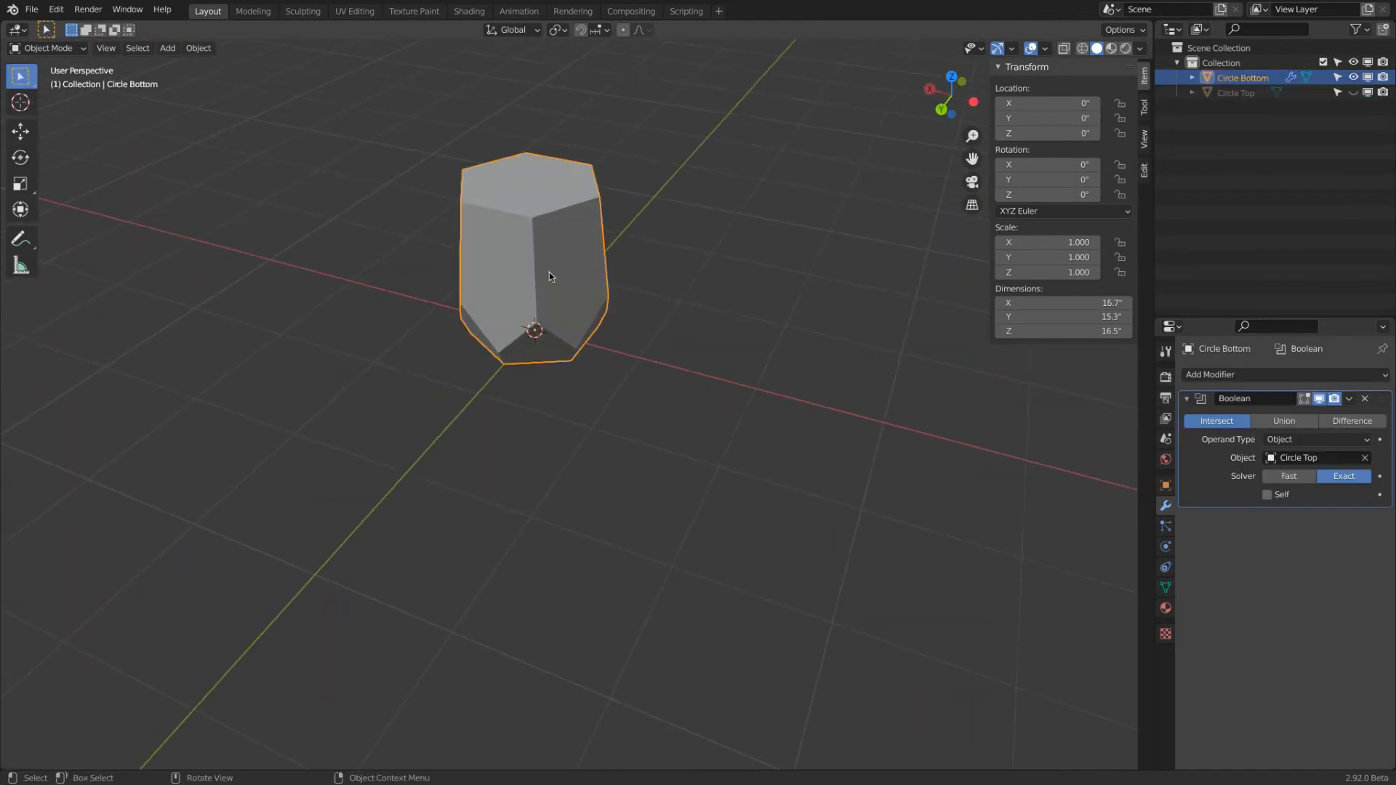
left_click(1271, 375)
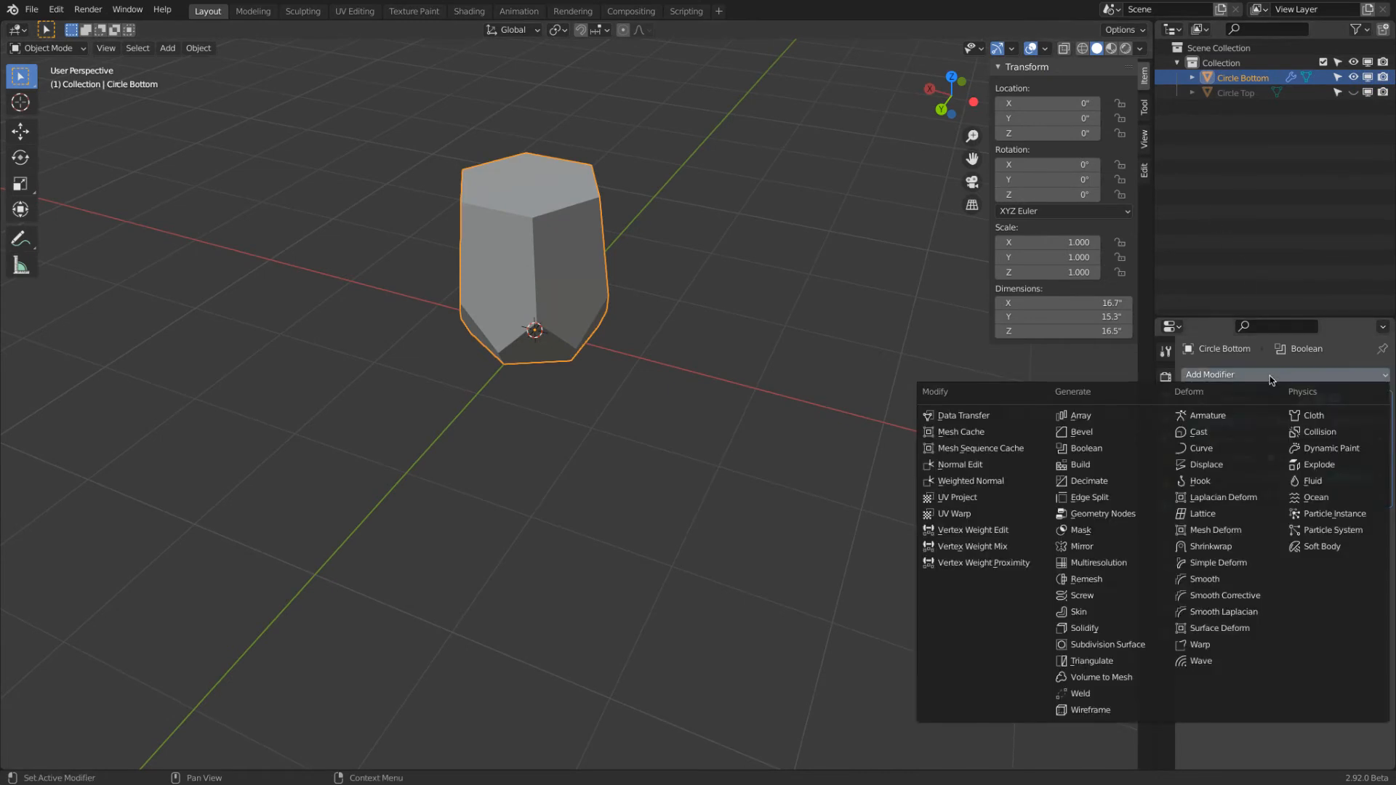
left_click(1125, 456)
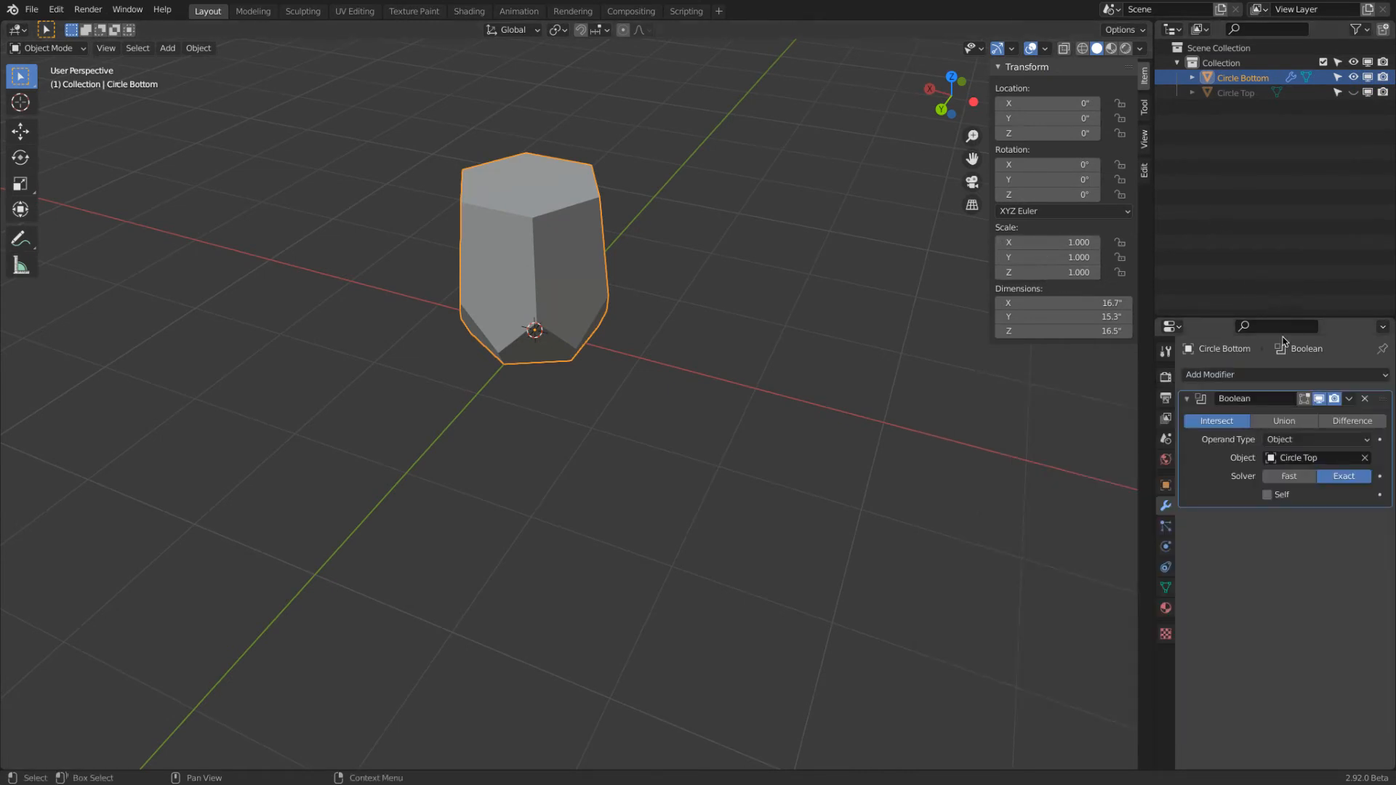
left_click(1258, 374)
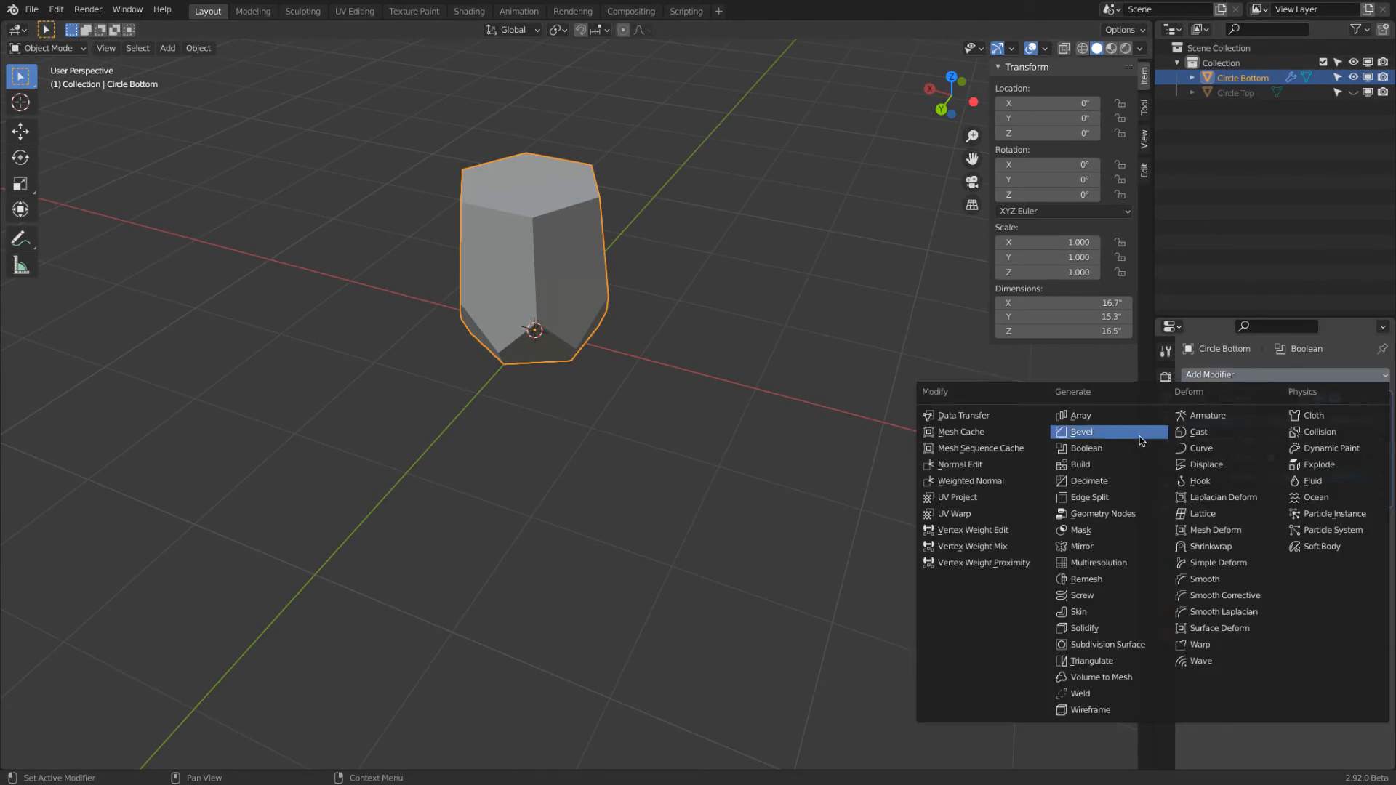
left_click(1106, 628)
double_click(1307, 558)
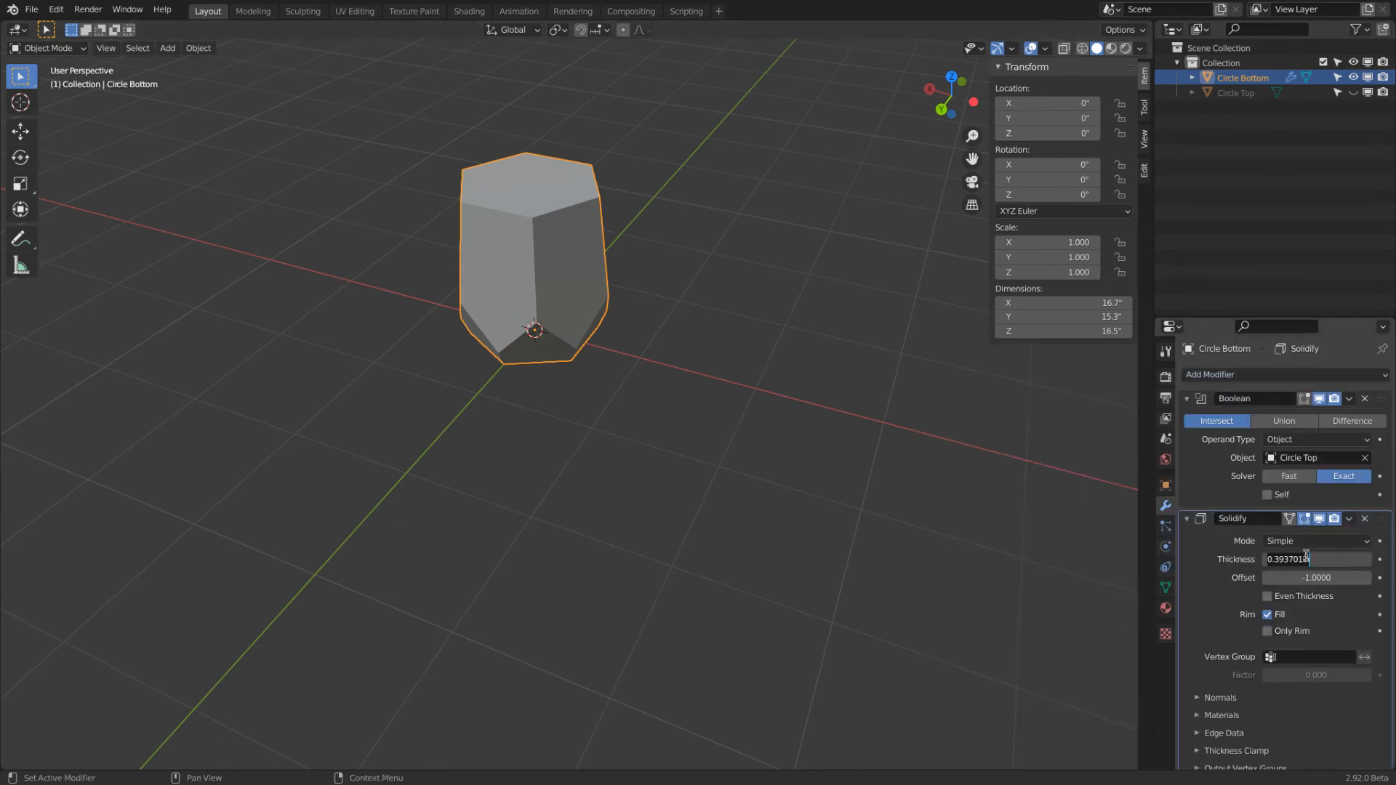
key("Return")
left_click(1303, 544)
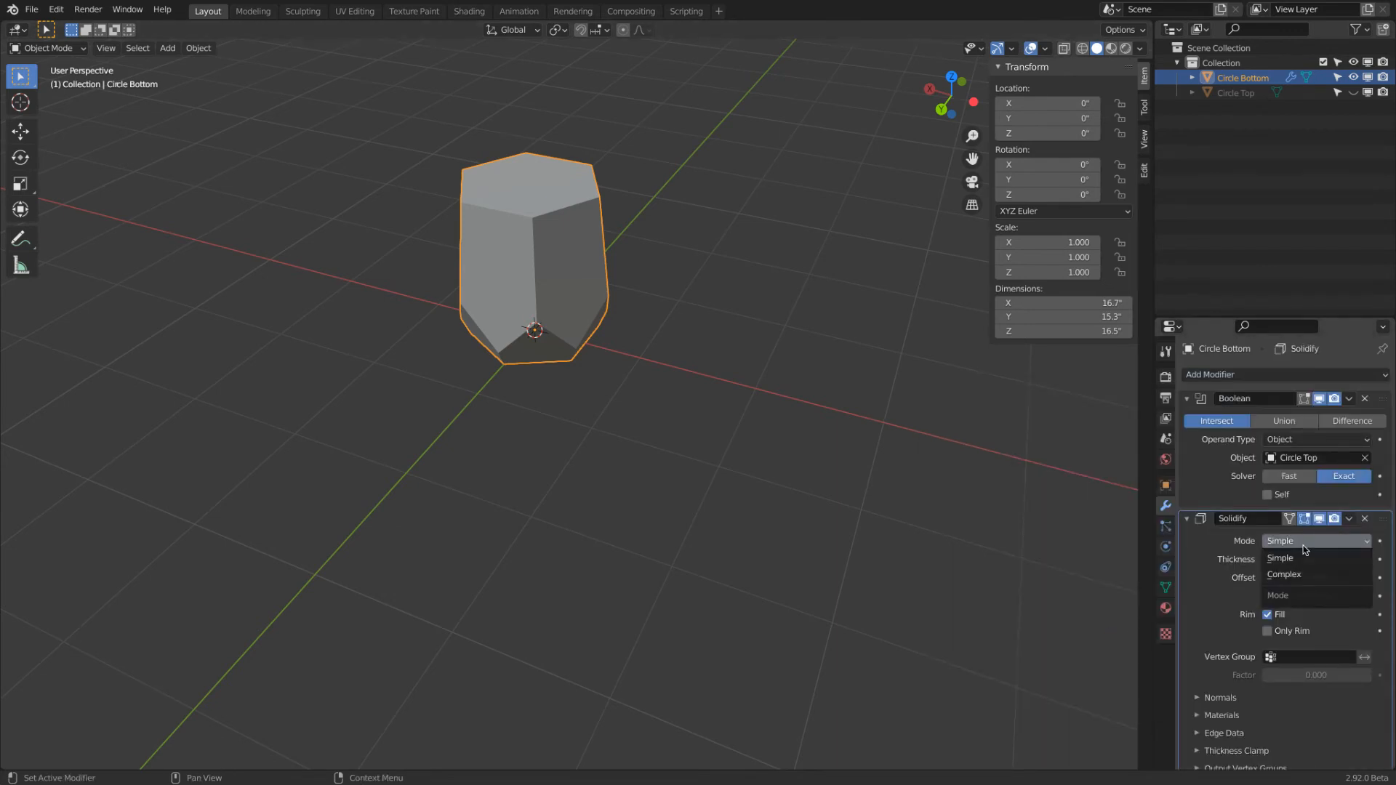
left_click(1301, 577)
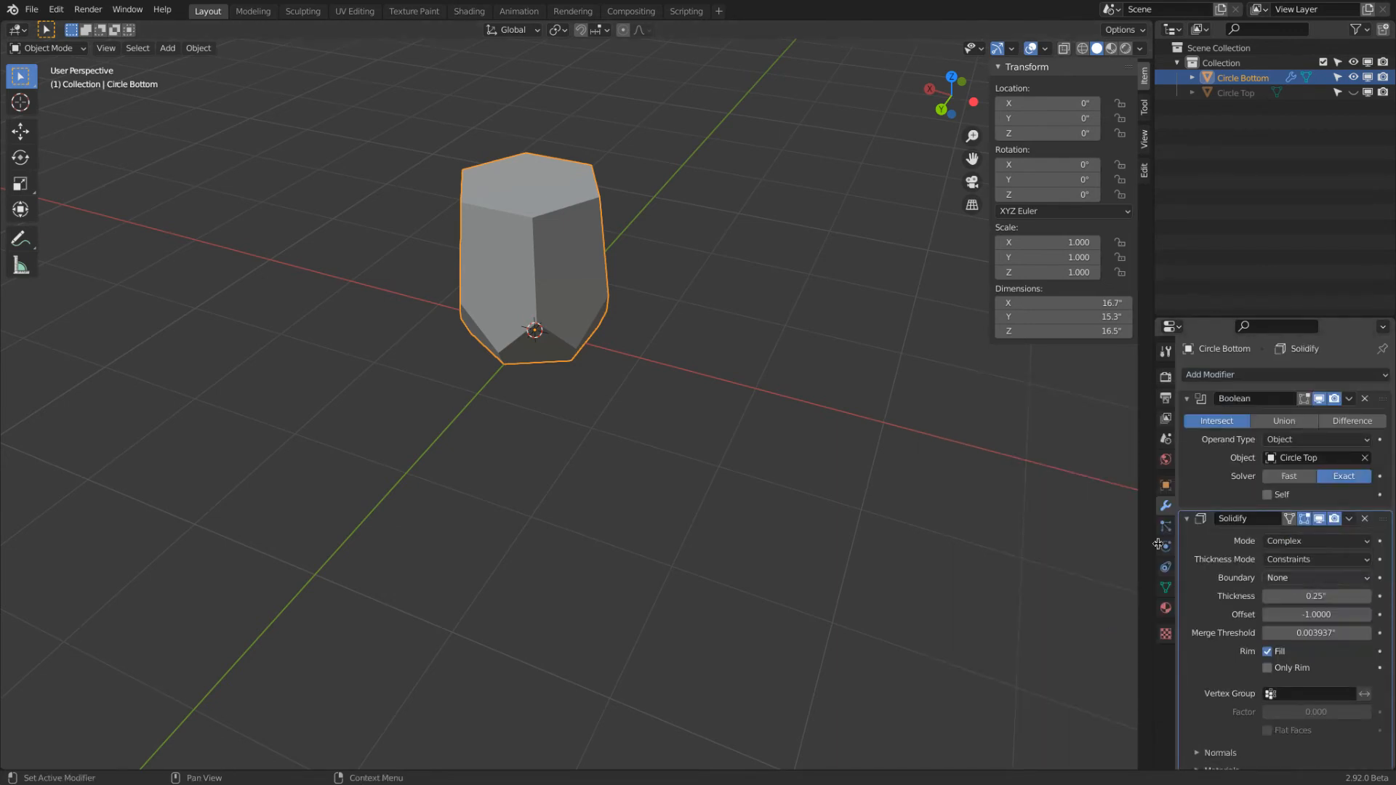
Examine the stool's wall thickness in wireframe and solid shading from several angles, ending in wireframe in Object Mode
left_click(1077, 49)
mouse_move(713, 373)
middle_mouse_down()
mouse_move(720, 308)
mouse_move(754, 365)
mouse_move(903, 374)
mouse_move(873, 384)
mouse_move(590, 226)
mouse_move(538, 231)
middle_mouse_up()
scroll(589, 225, "up", 6)
key("Tab")
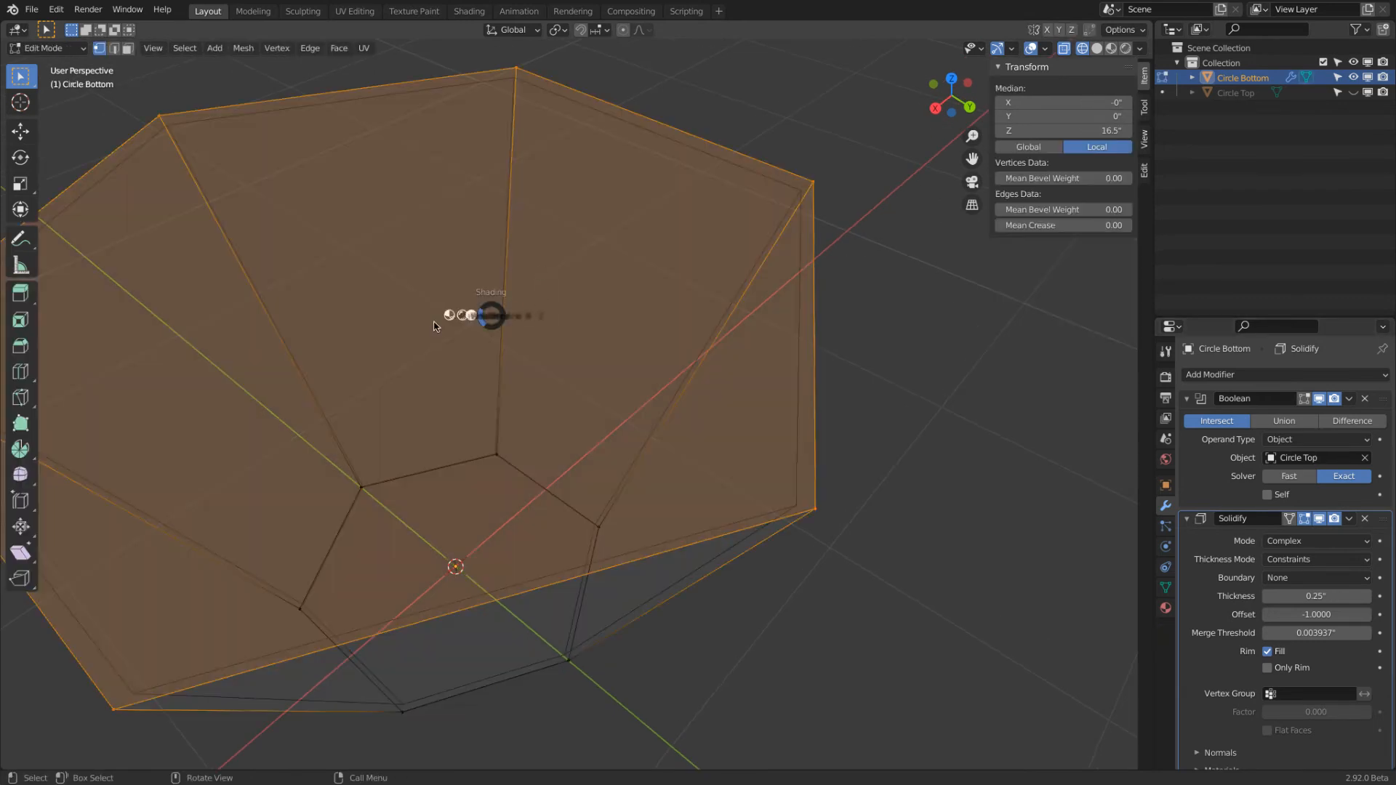
key("z")
left_click(826, 313)
scroll(826, 312, "down", 5)
middle_click_drag(826, 312, 823, 254)
key("Tab")
key("z")
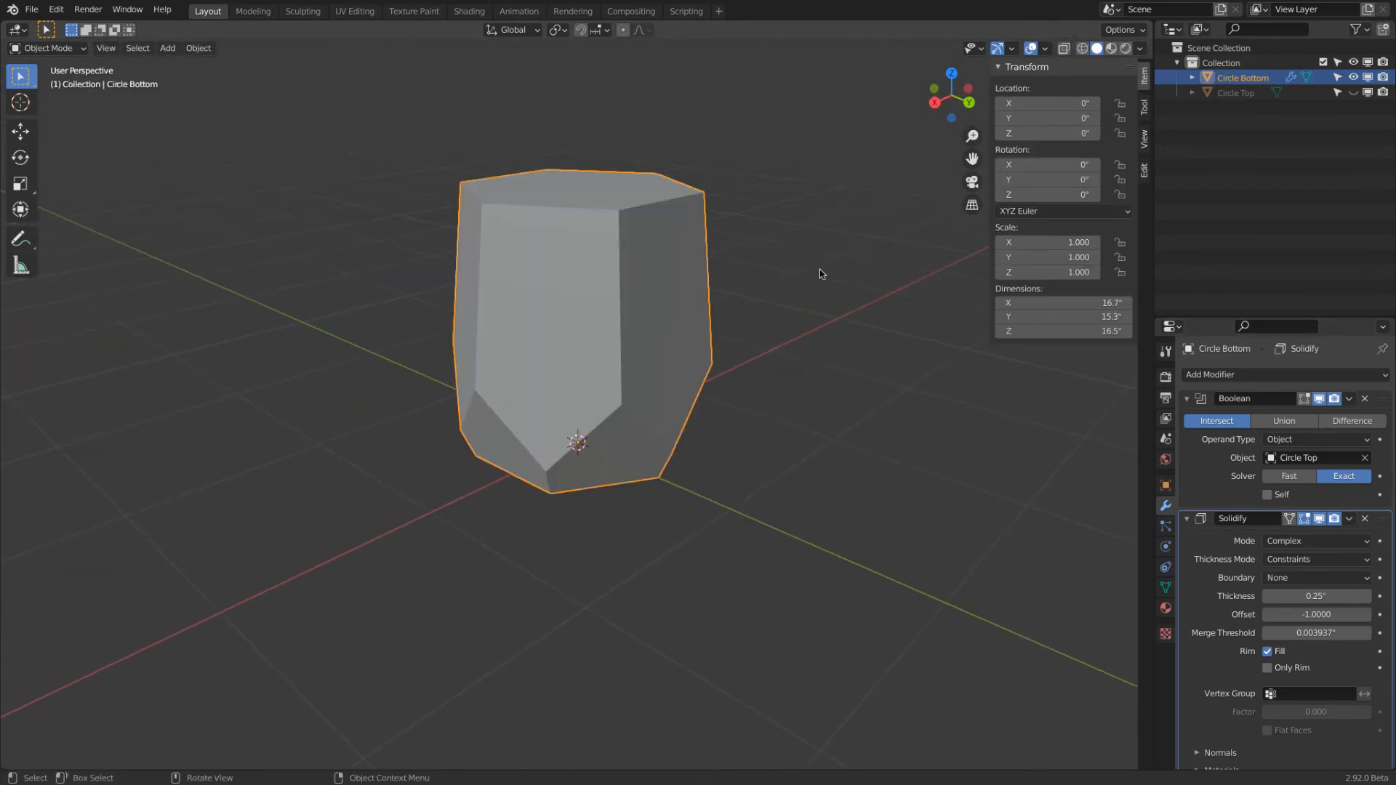
left_click(456, 331)
middle_click_drag(456, 331, 1005, 334)
Collapse the Boolean and Solidify settings and add a Bevel modifier to Circle Bottom with an amount of 2 mm
left_click(1187, 398)
left_click(1186, 424)
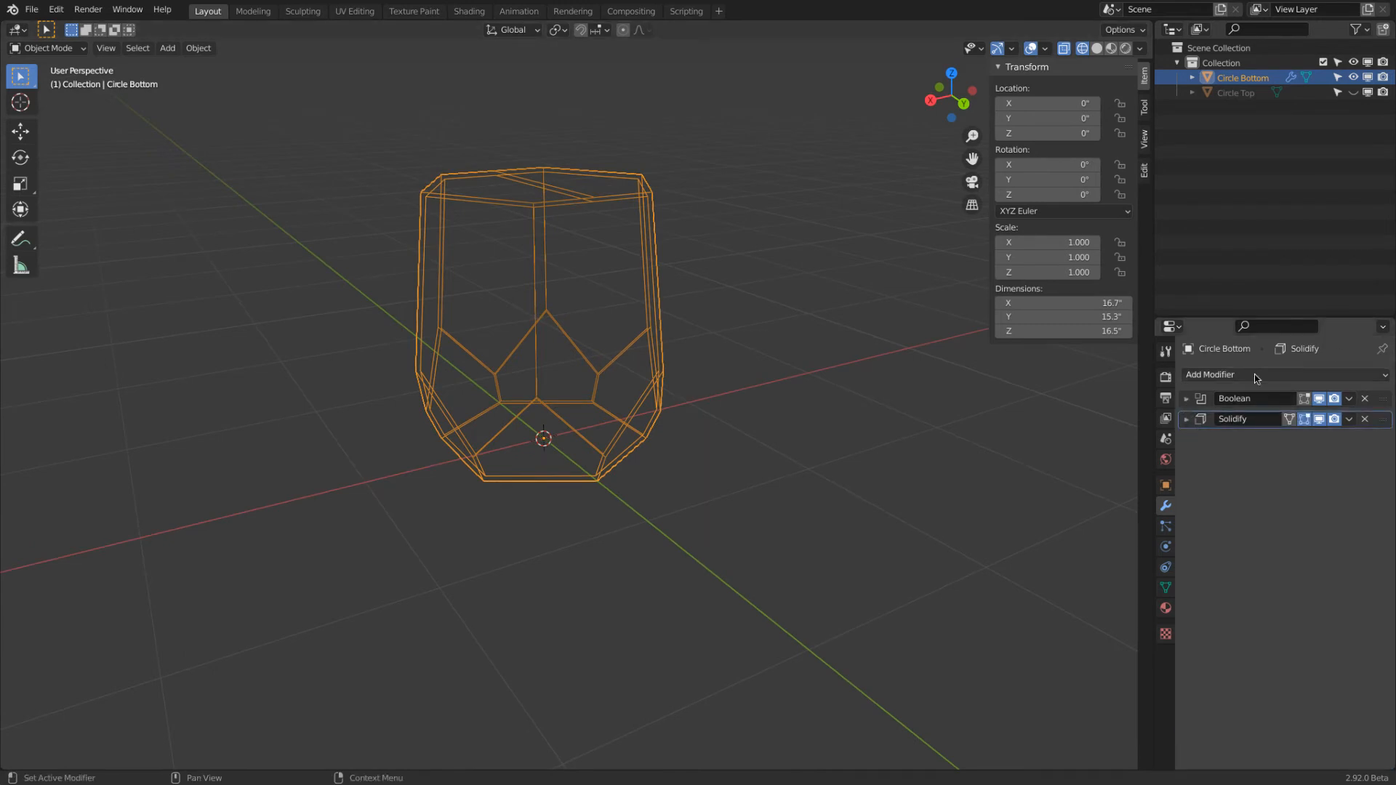
left_click(1210, 374)
left_click(1111, 434)
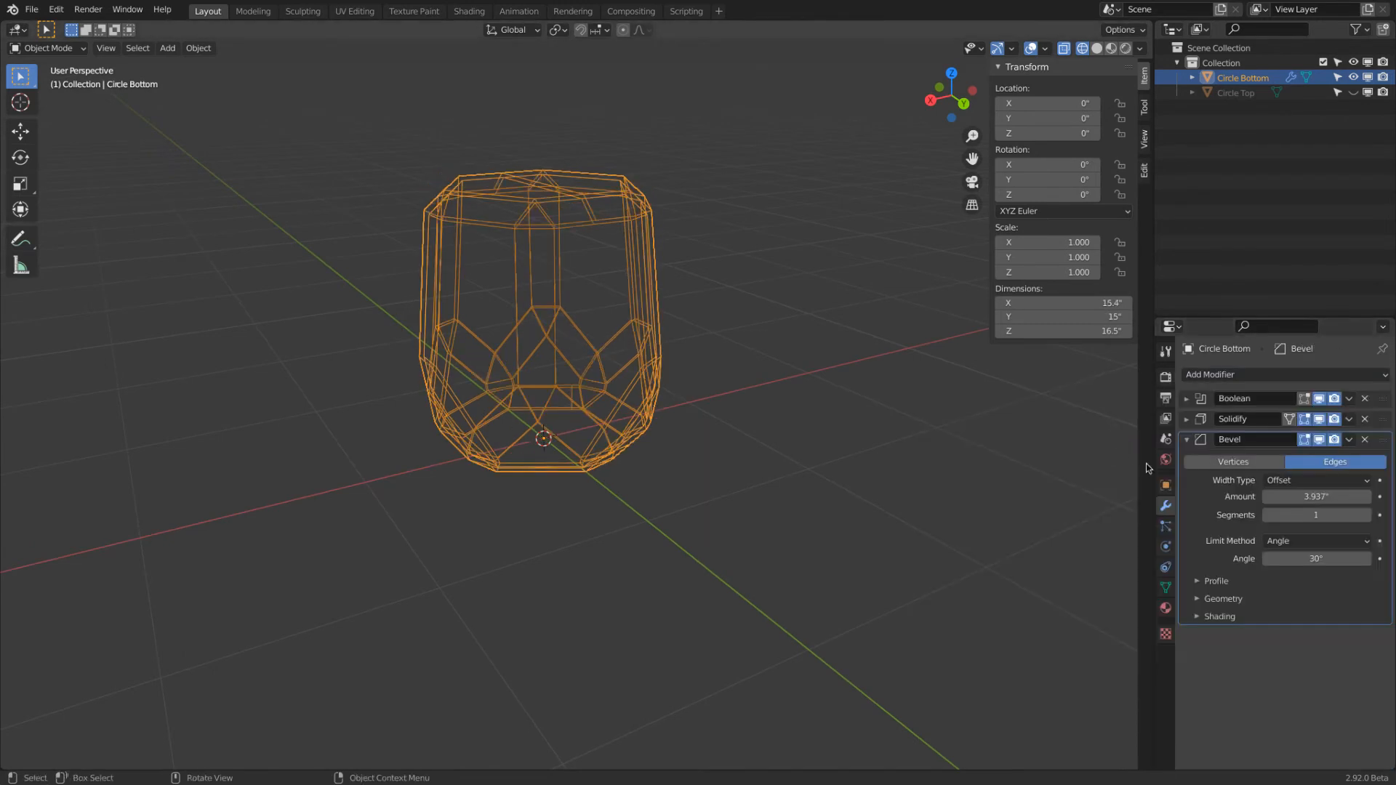
left_click(1314, 495)
type("2mm")
key("Return")
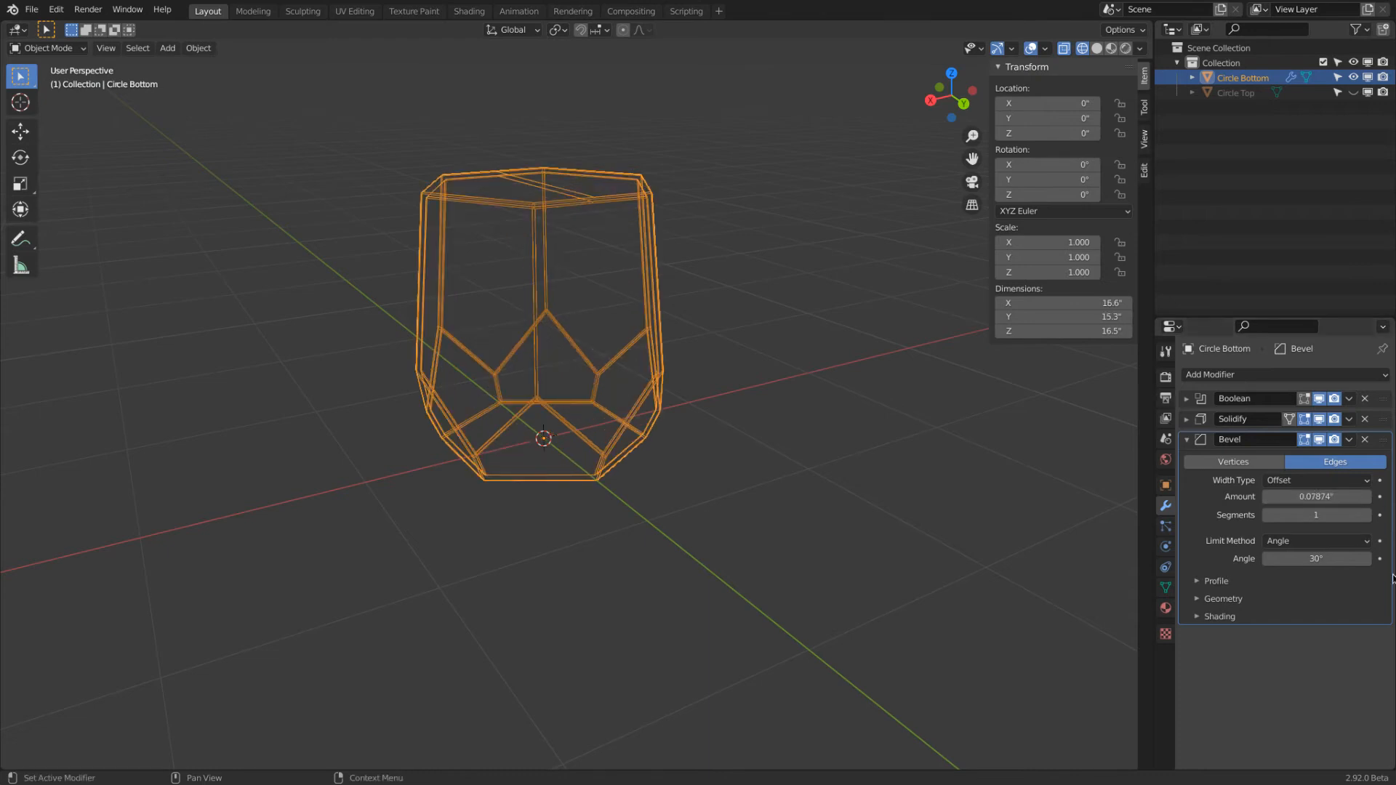
Set the bevel amount to 3 mm and the number of segments to 10
left_click(1294, 498)
type("3mm")
key("Return")
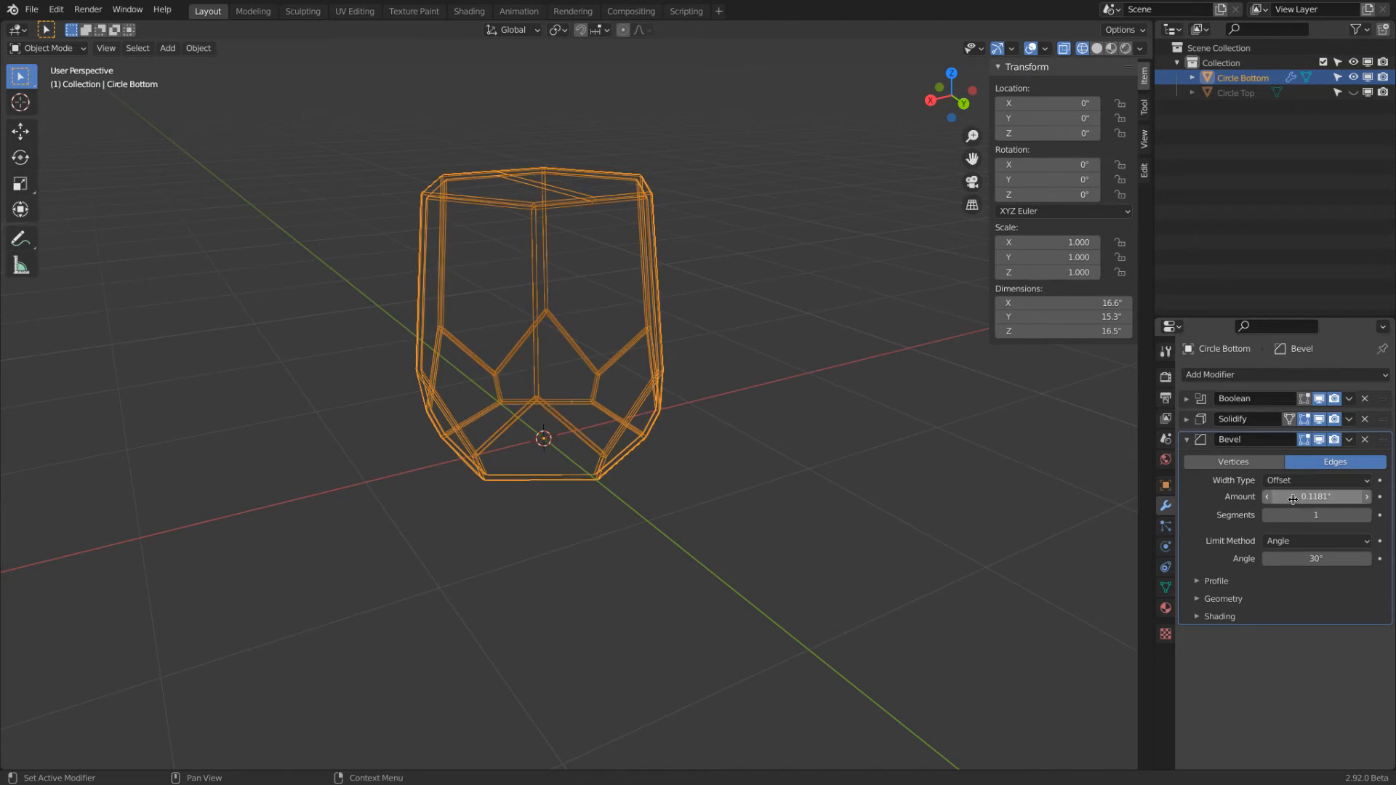
left_click(1303, 517)
key("Return")
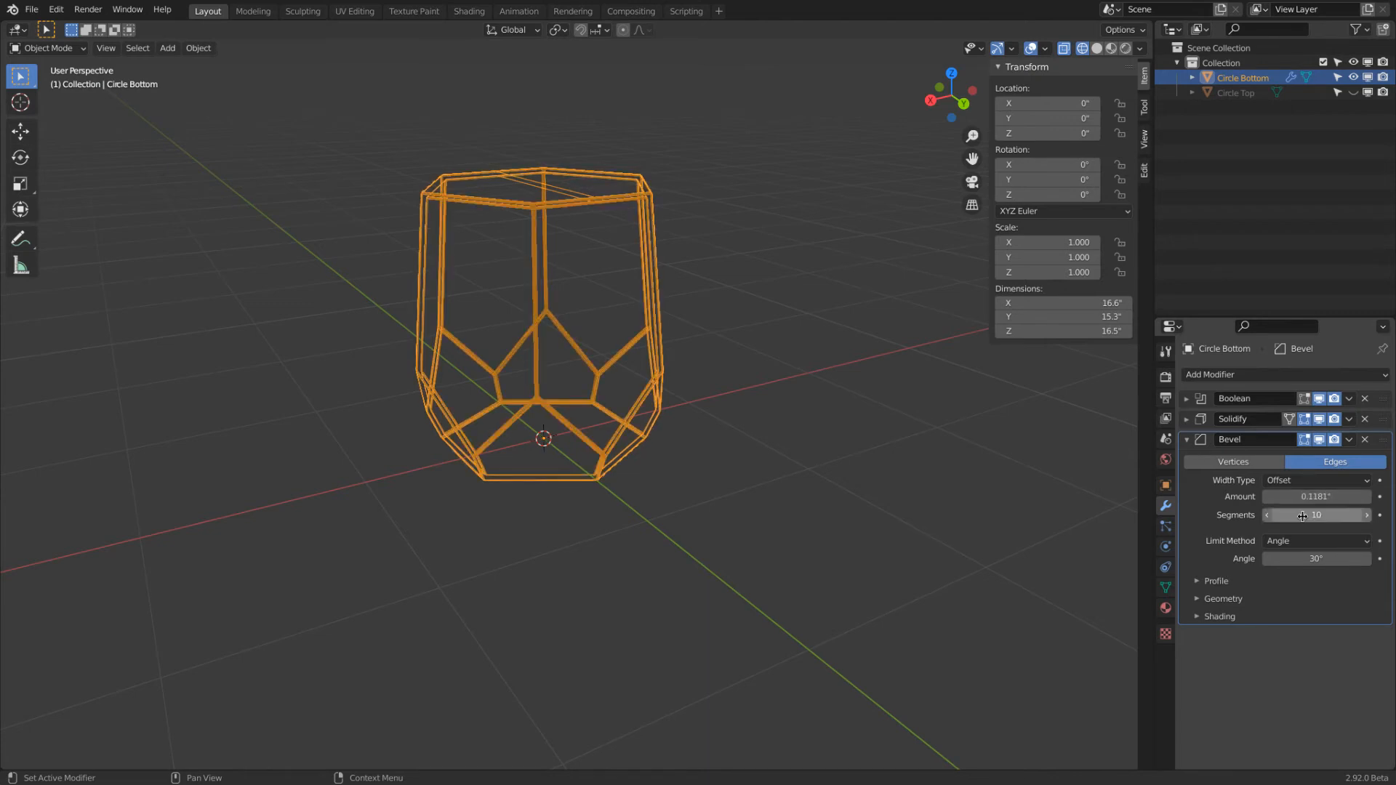
Inspect the stool's beveled edges in solid shading and turn off the Bevel modifier's display in the viewport
key("shift+z")
mouse_move(723, 192)
middle_mouse_down()
mouse_move(730, 251)
mouse_move(750, 249)
middle_mouse_up()
scroll(655, 379, "up", 3)
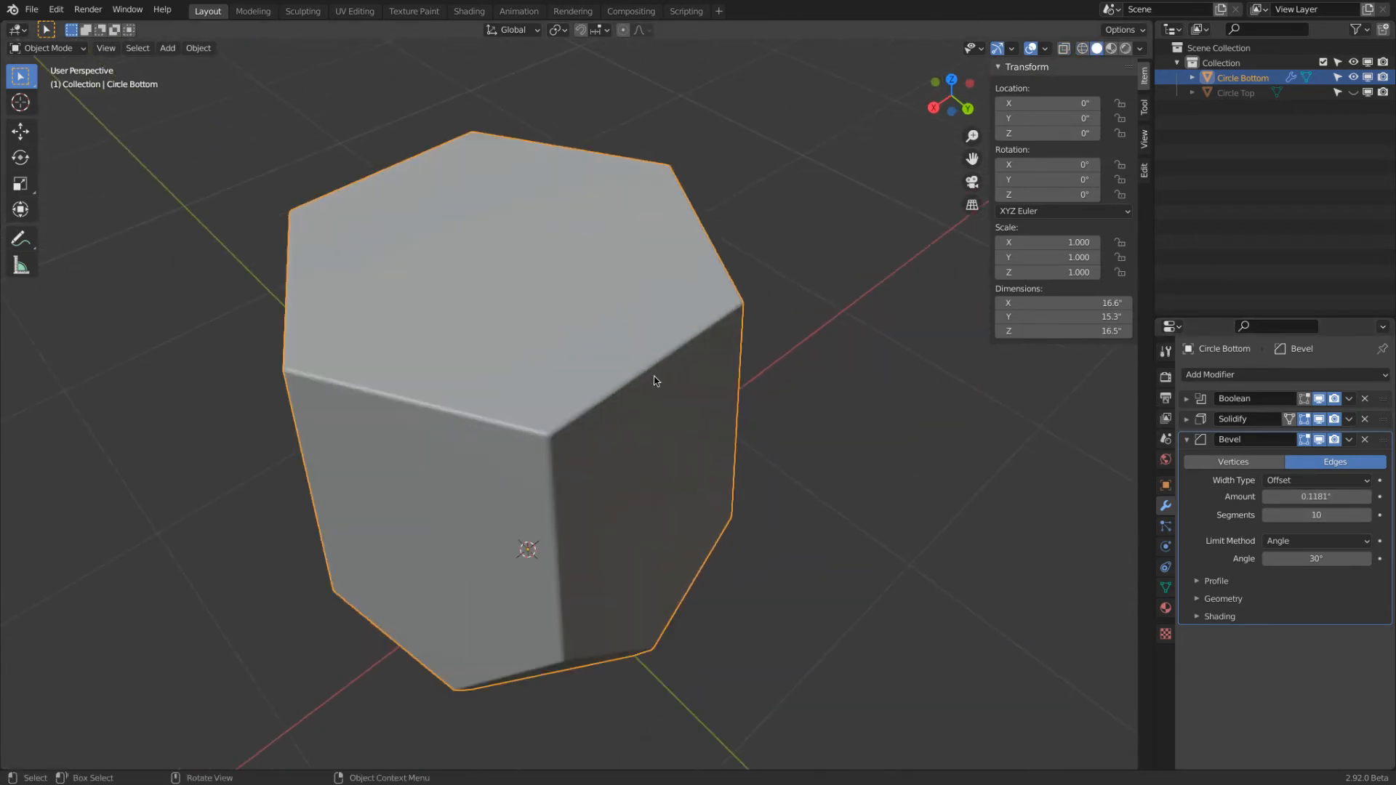
scroll(654, 379, "down", 2)
middle_click_drag(648, 369, 595, 306)
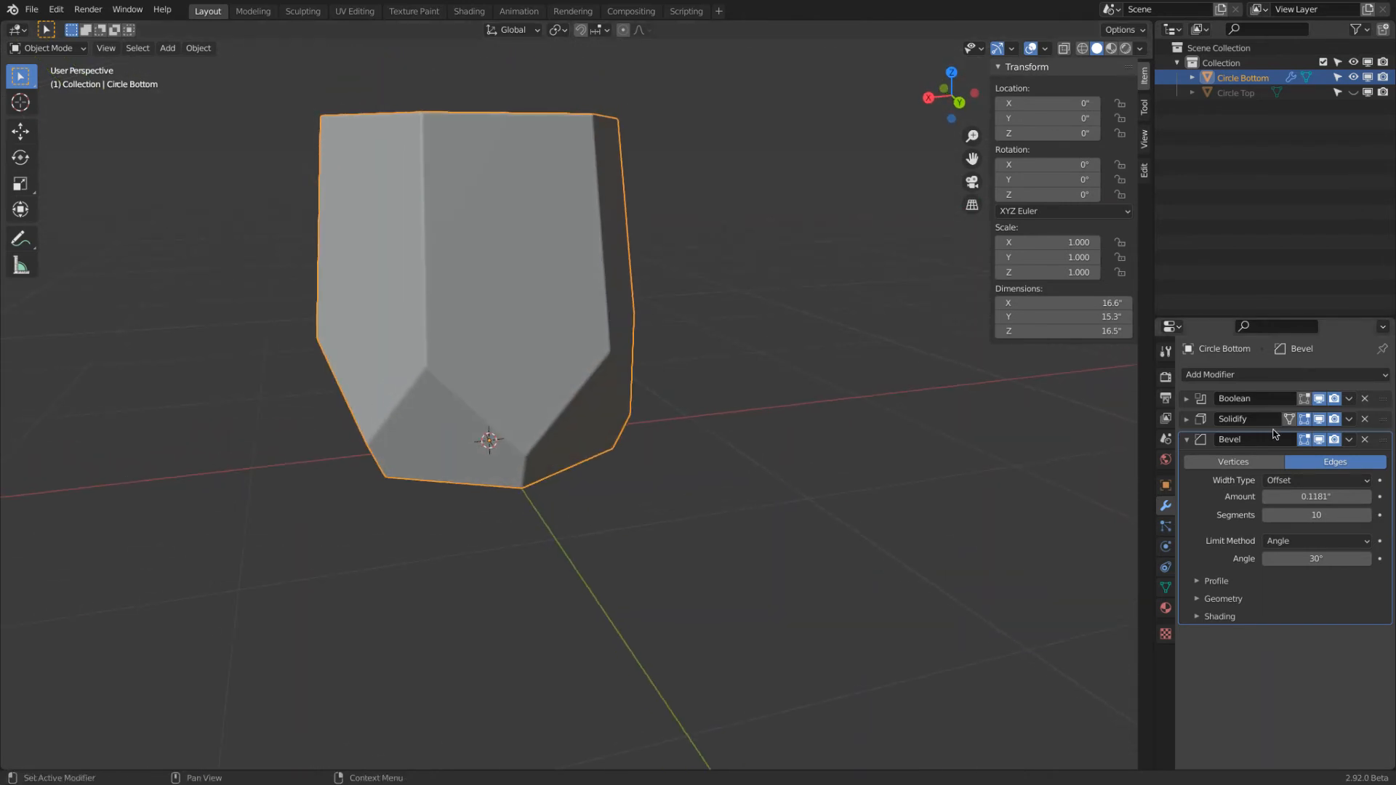
left_click(1319, 440)
scroll(498, 431, "down", 2)
mouse_move(498, 431)
middle_mouse_down()
mouse_move(486, 383)
mouse_move(466, 397)
mouse_move(478, 429)
middle_mouse_up()
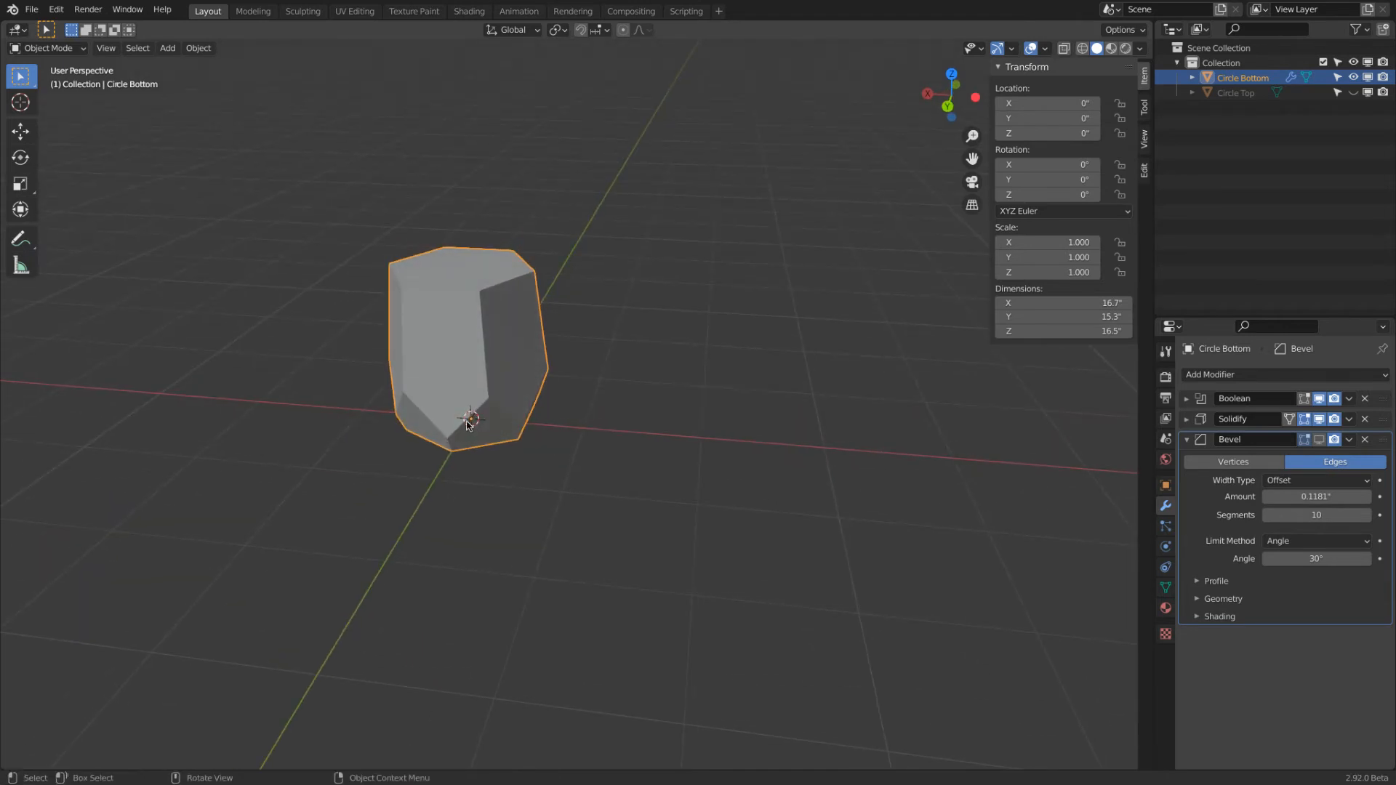
Add a cube mesh and set its dimensions to 3.5 inches in X, 0.75 inches in Y and 2 inches in Z
left_click(167, 48)
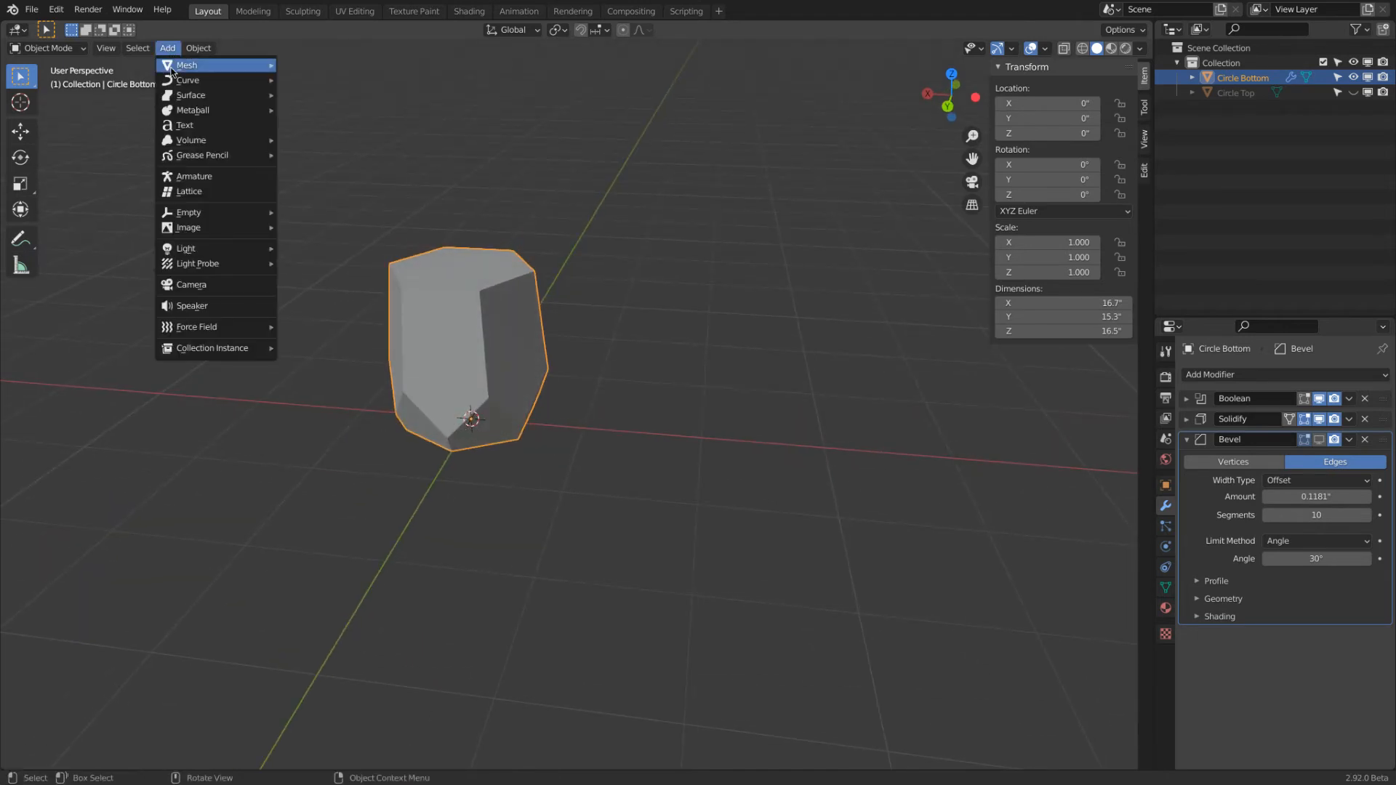
mouse_move(244, 66)
left_click(306, 82)
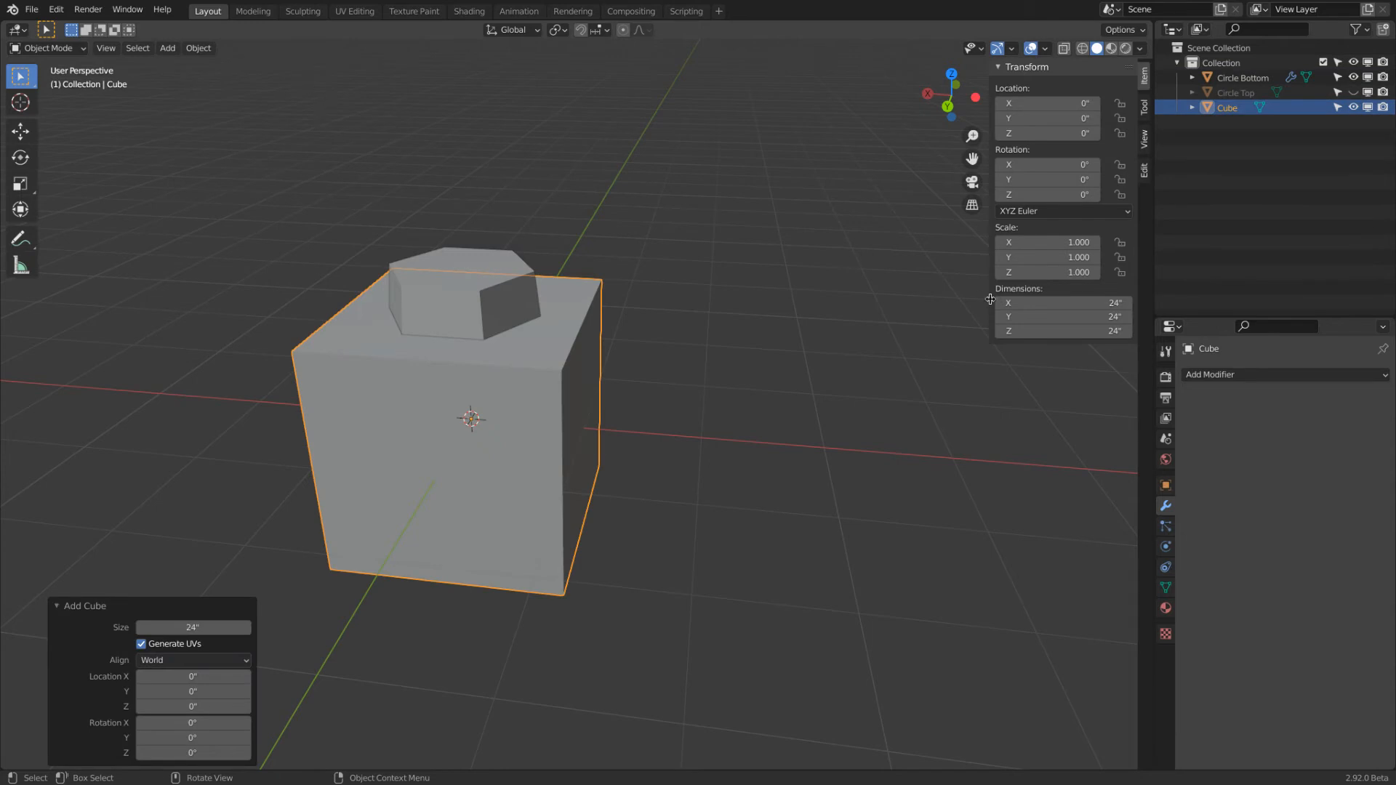
left_click(1028, 302)
type("3.5")
key("Return")
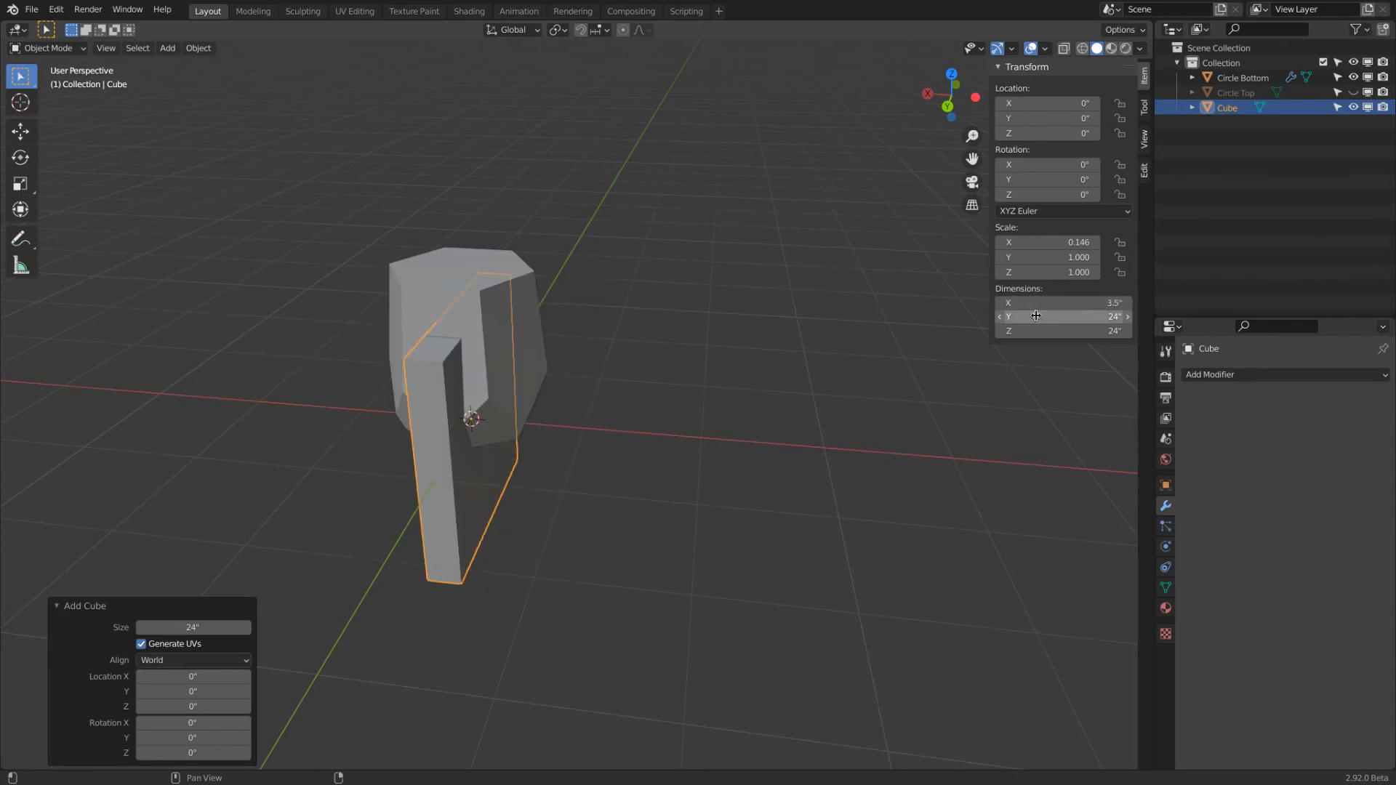
left_click(1037, 316)
key("BackSpace")
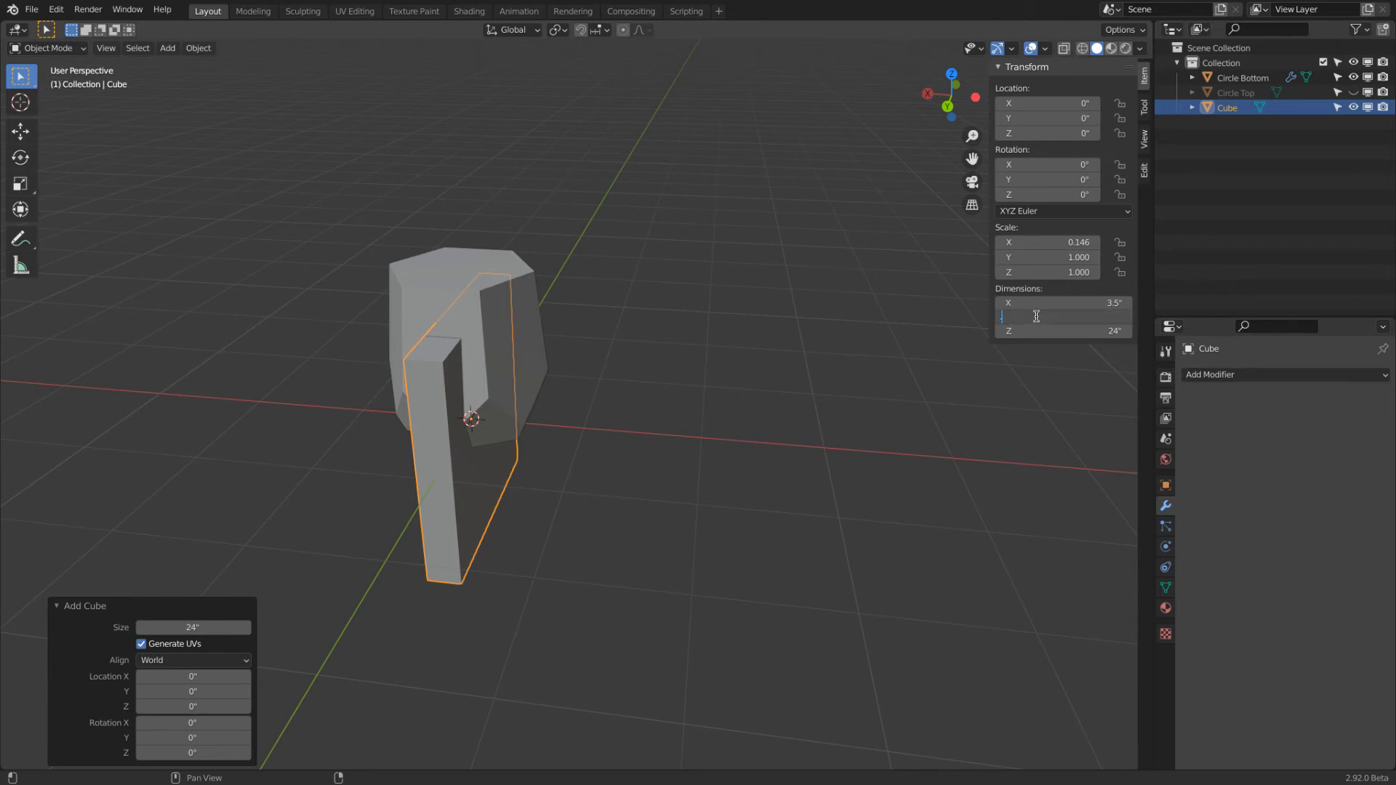
type(".75")
key("Return")
left_click(1038, 331)
type("2")
key("Return")
Move the cube out of the stool along negative Y by about 11.5 inches
middle_click_drag(647, 397, 495, 445)
scroll(601, 314, "up", 3)
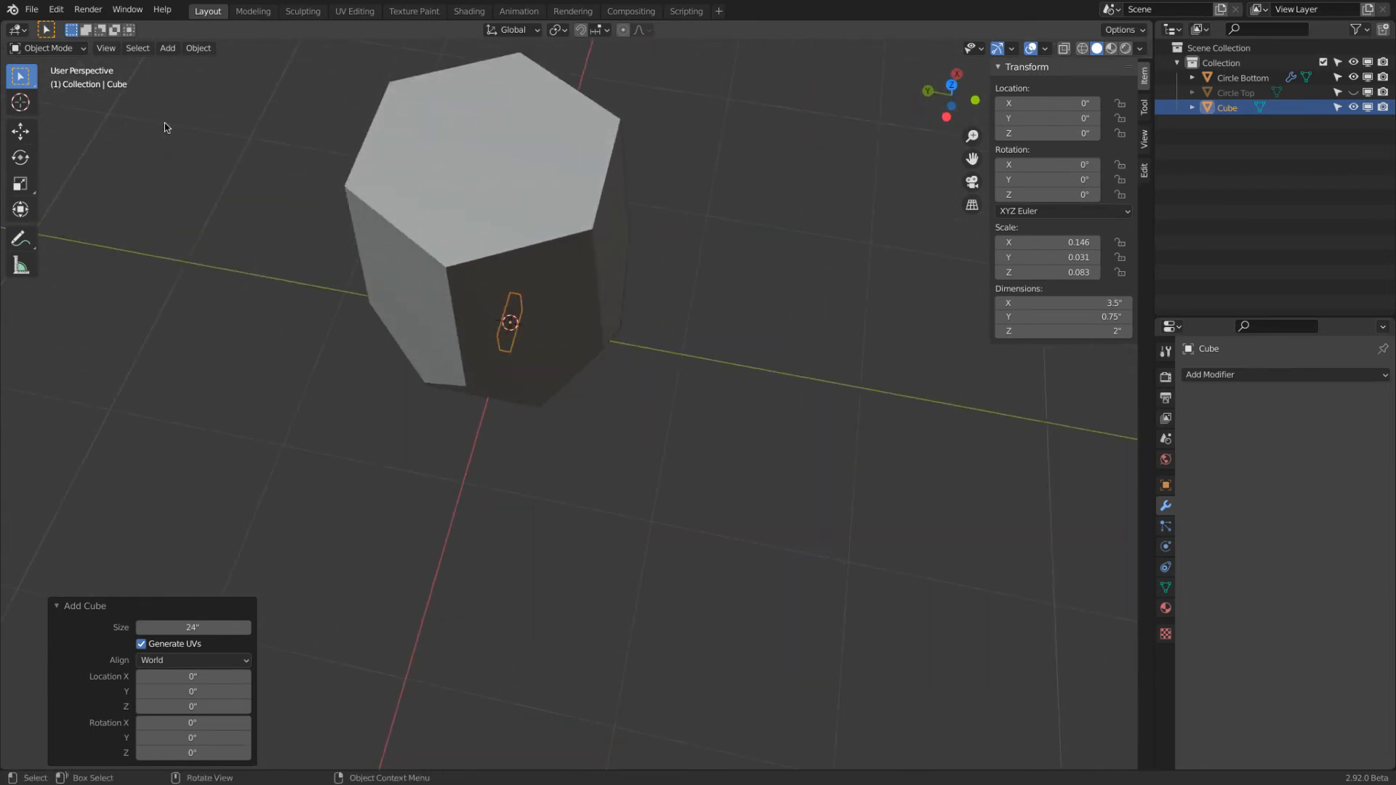
left_click(21, 131)
left_click_drag(453, 314, 618, 336)
In Edit Mode, select the cube's four vertical edges and set their mean bevel weight to 1.0
left_click(64, 49)
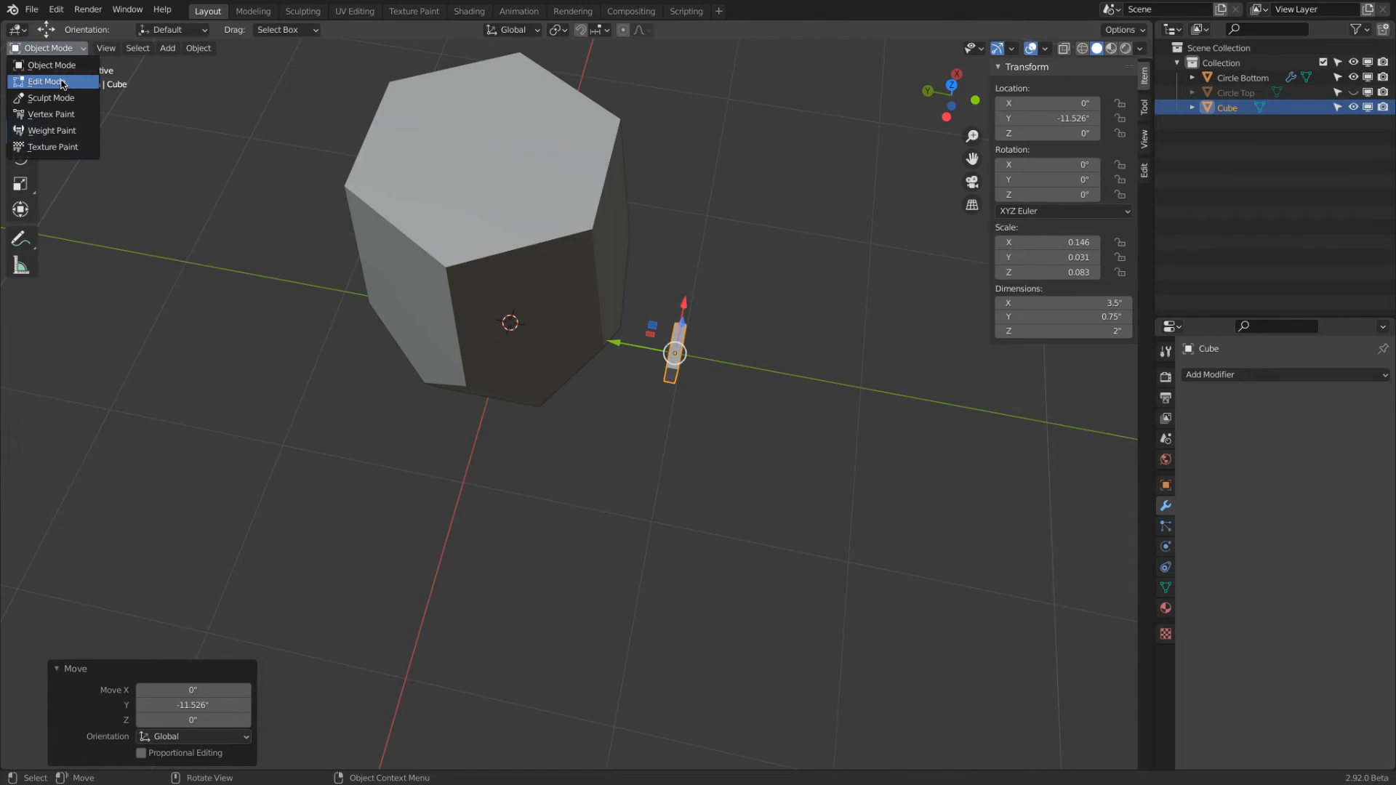
left_click(63, 82)
scroll(698, 421, "up", 4)
middle_click_drag(698, 420, 596, 356)
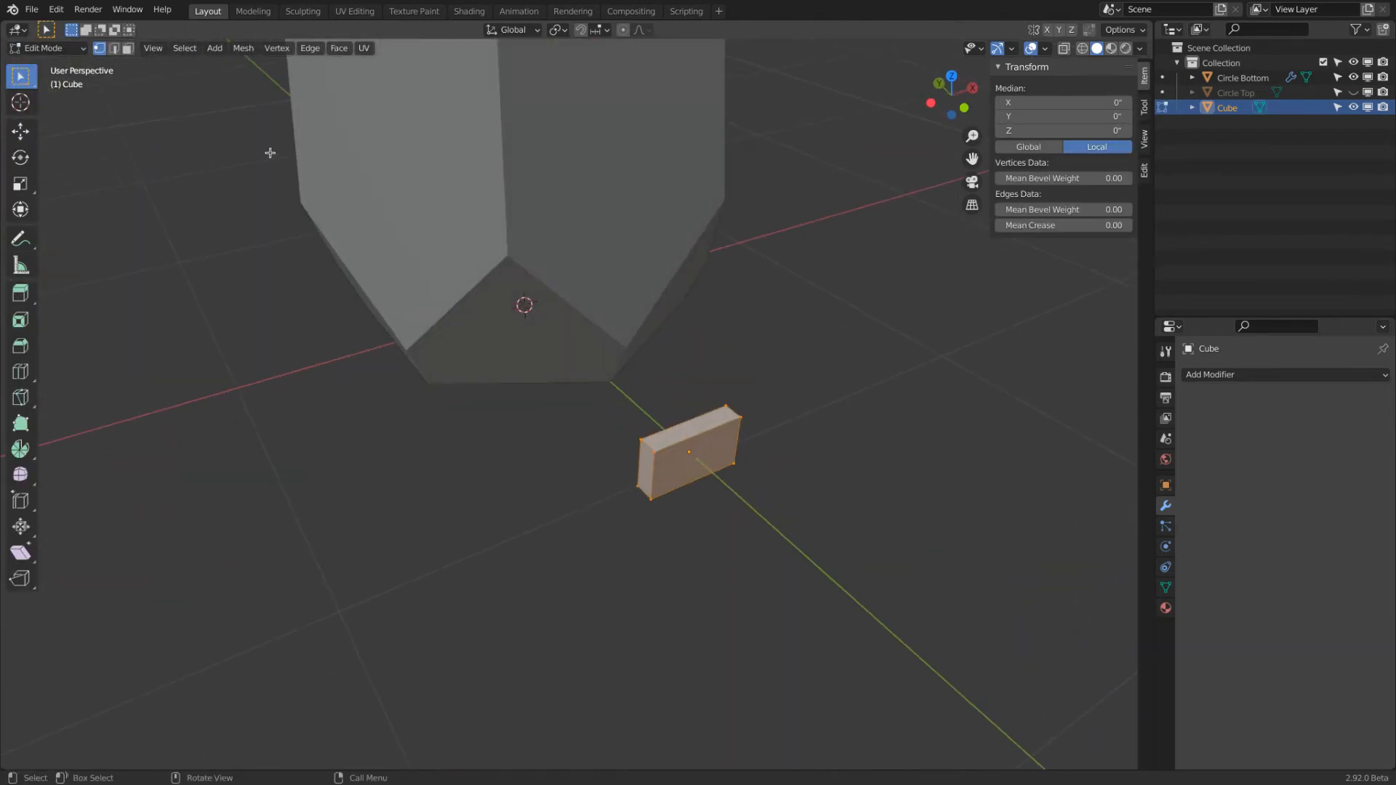
left_click(113, 49)
key("alt+a")
left_click(653, 475)
left_click(638, 471, "shift")
middle_click_drag(798, 471, 630, 444)
left_click(634, 557, "shift")
left_click(610, 567, "shift")
left_click_drag(1029, 212, 1065, 210)
left_click(1066, 210)
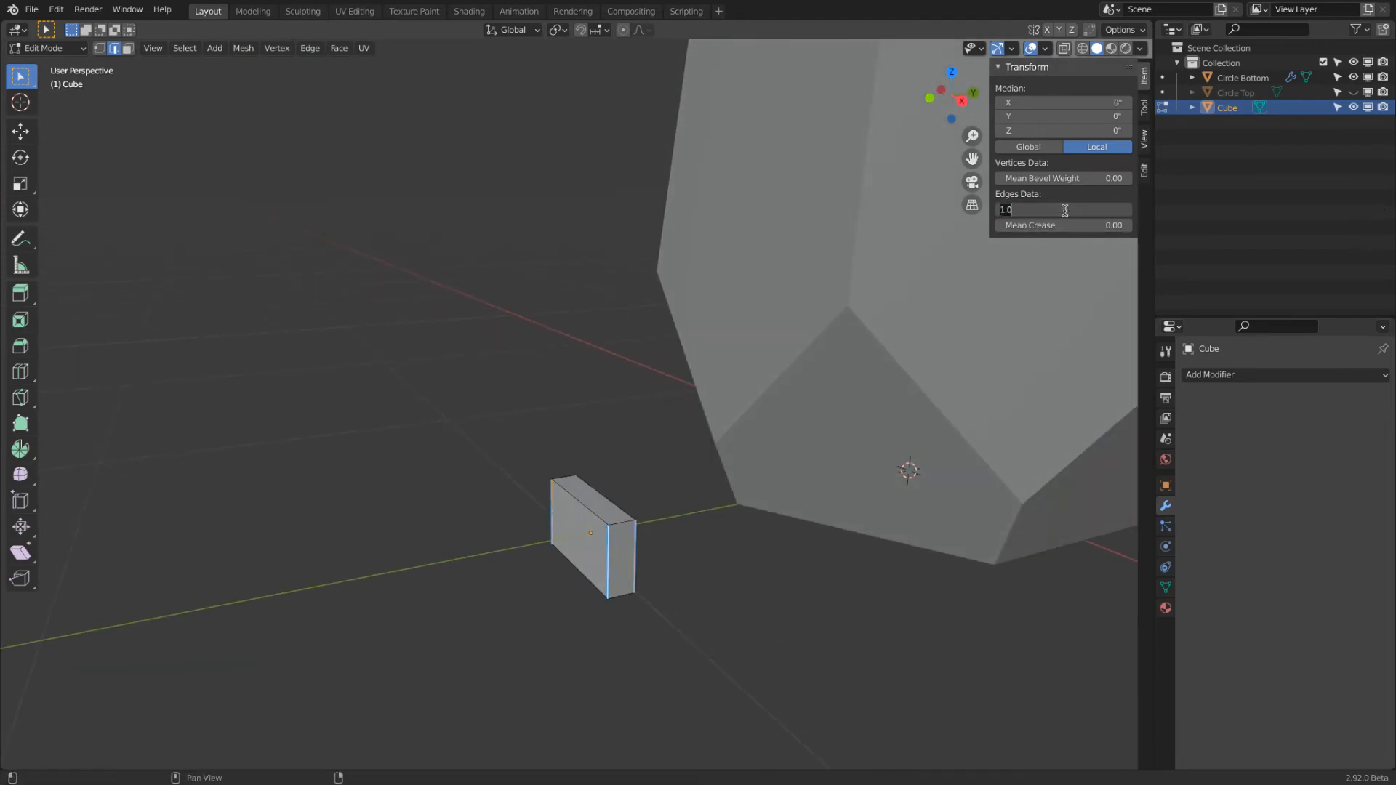
key("Return")
Add a Bevel modifier to the cube with an amount of 0.25 inches
left_click(1271, 374)
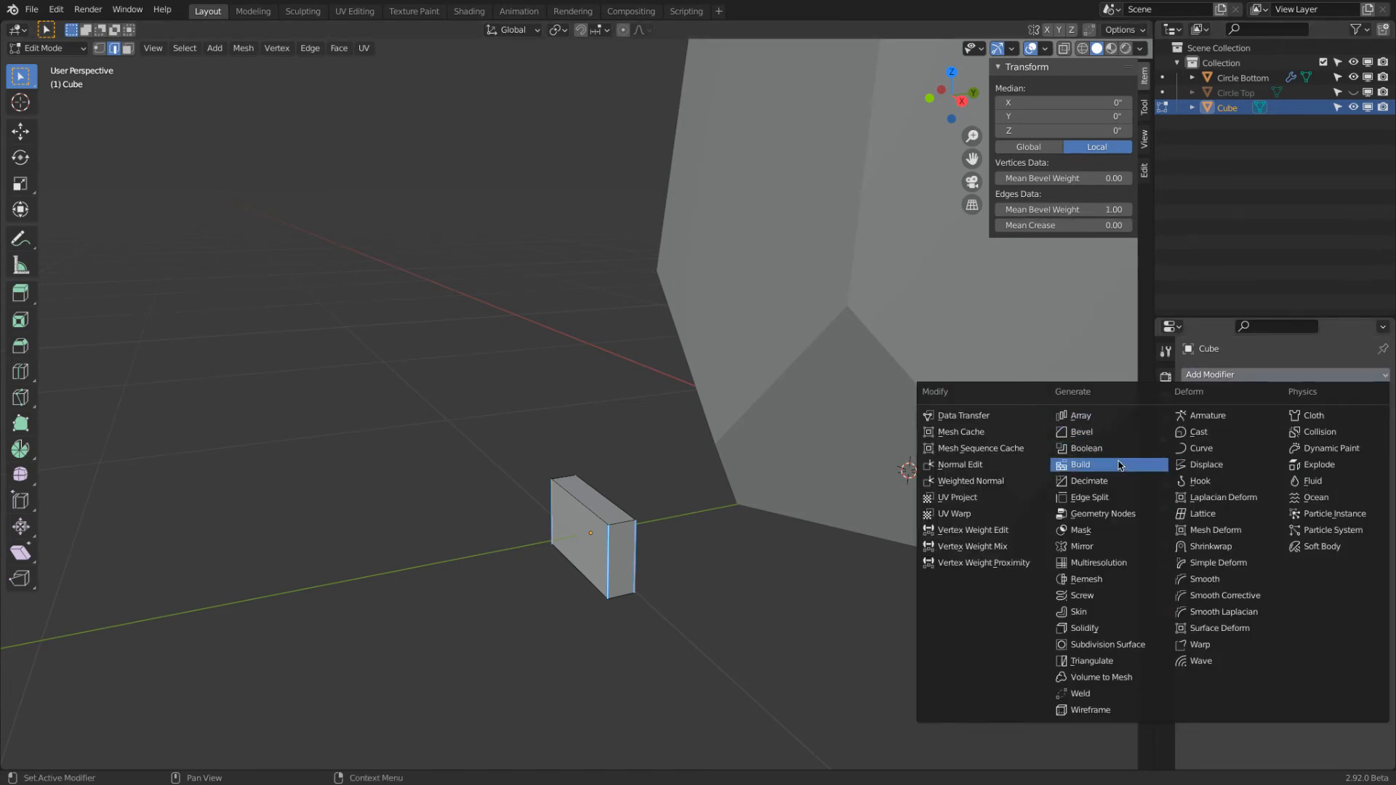
left_click(1122, 432)
left_click(1316, 456)
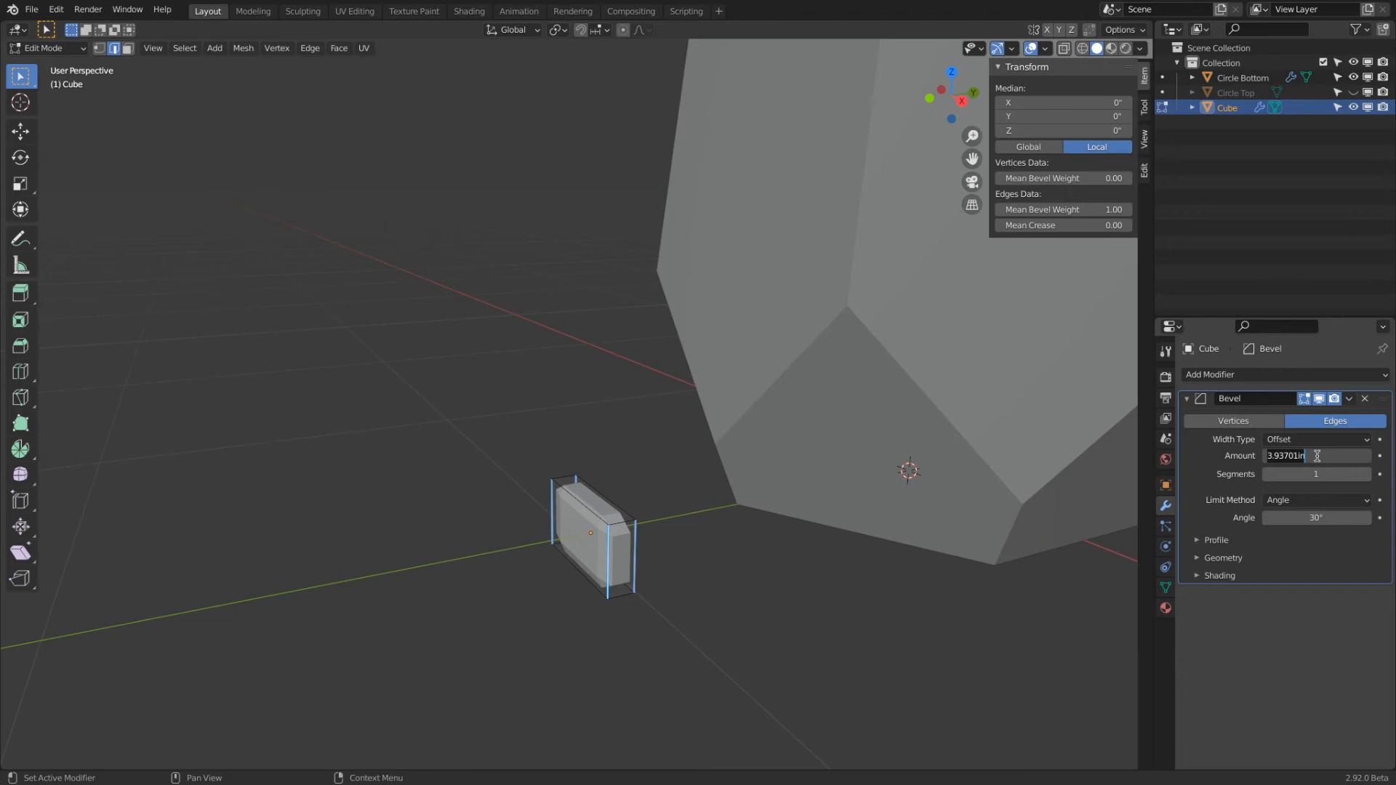
type(".25")
key("Return")
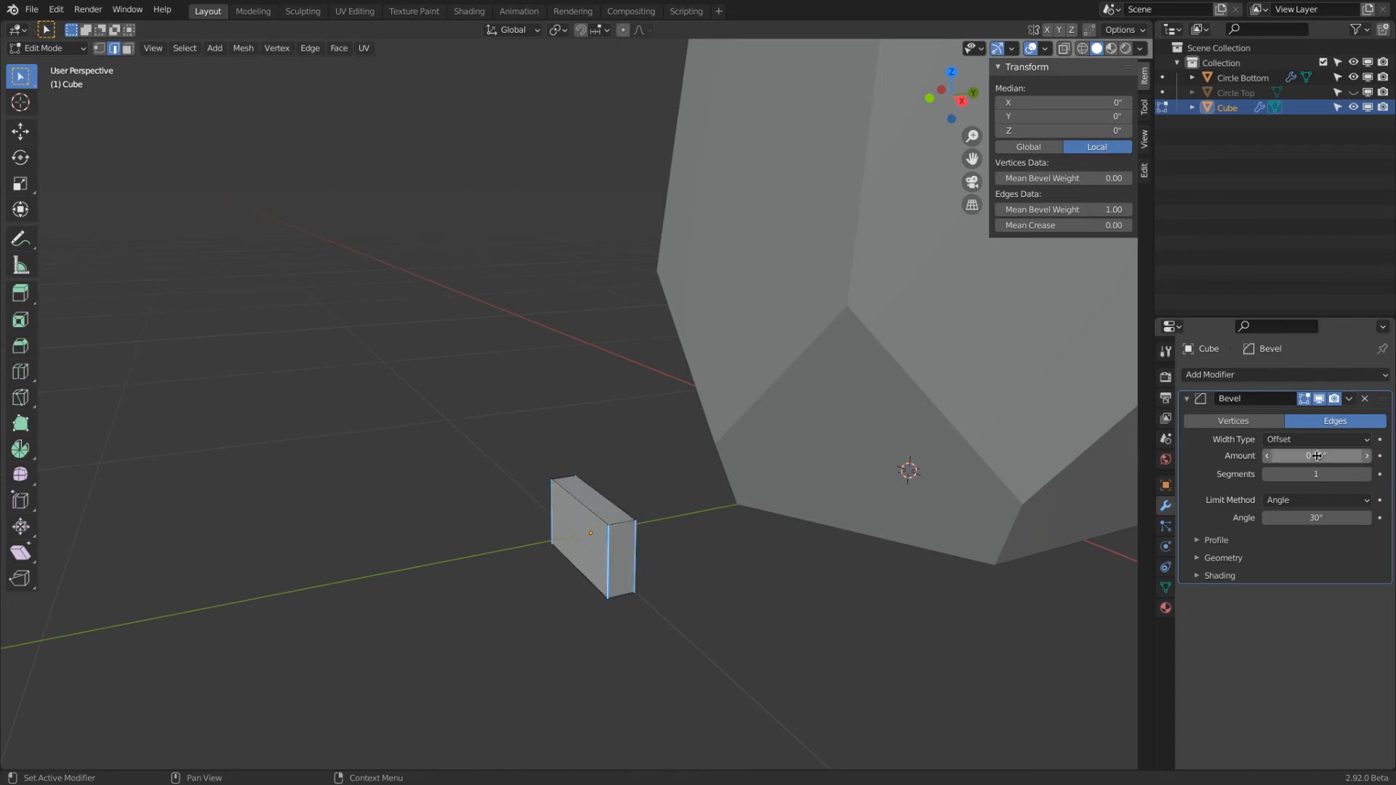
Set the cube's bevel to 10 segments and its limit method to Weight
left_click(1298, 475)
type("10")
key("Return")
left_click(1297, 500)
left_click(1280, 550)
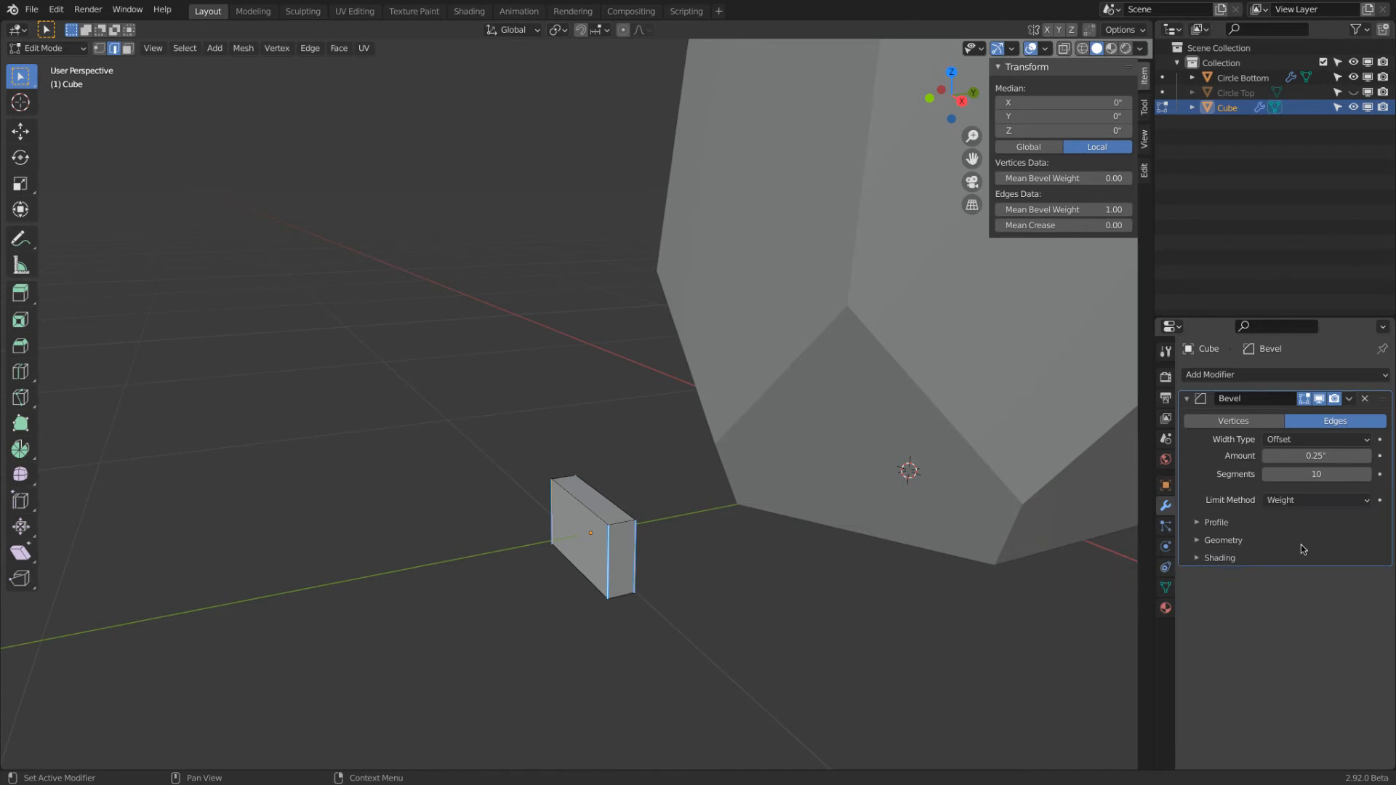
Return to Object Mode and apply the cube's scale
middle_click_drag(945, 553, 780, 546)
scroll(780, 545, "up", 5)
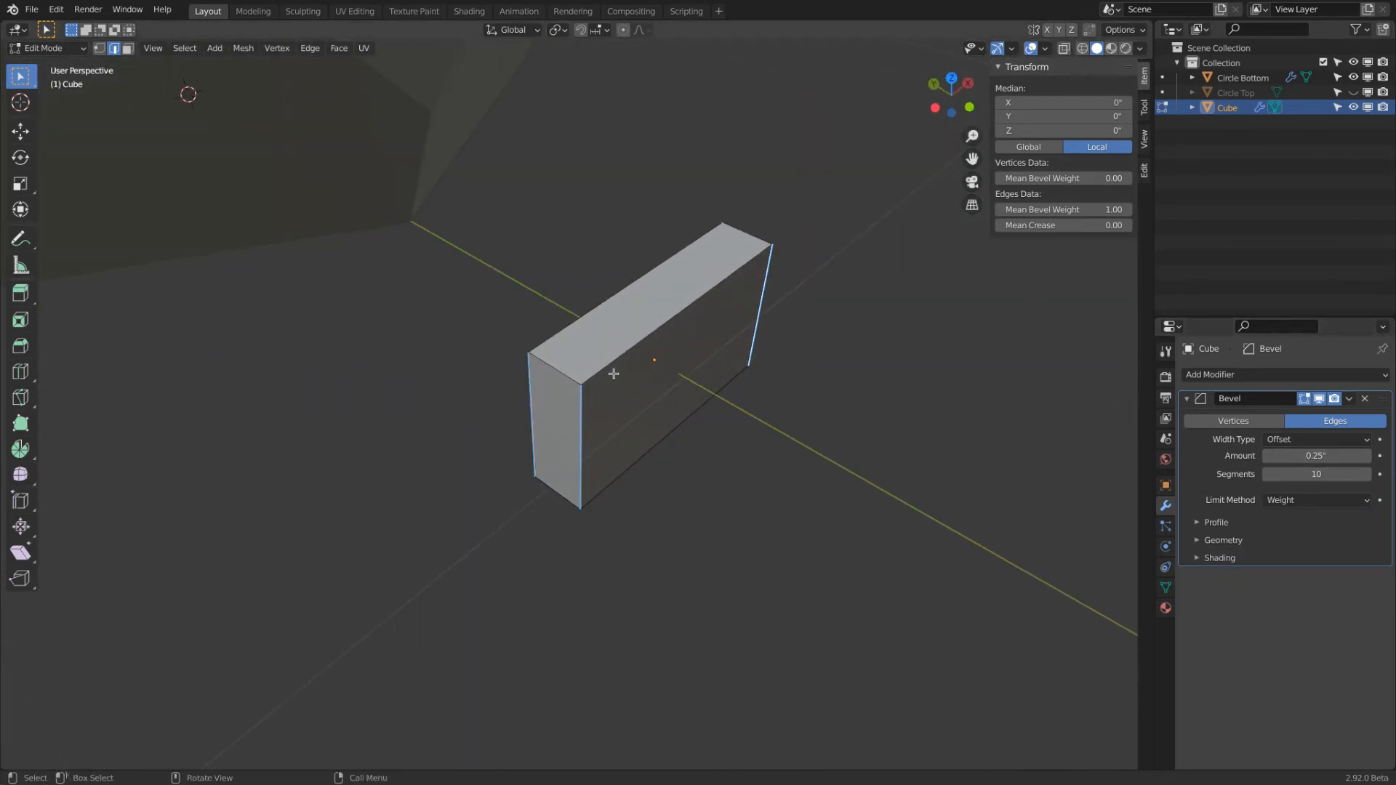
left_click(54, 49)
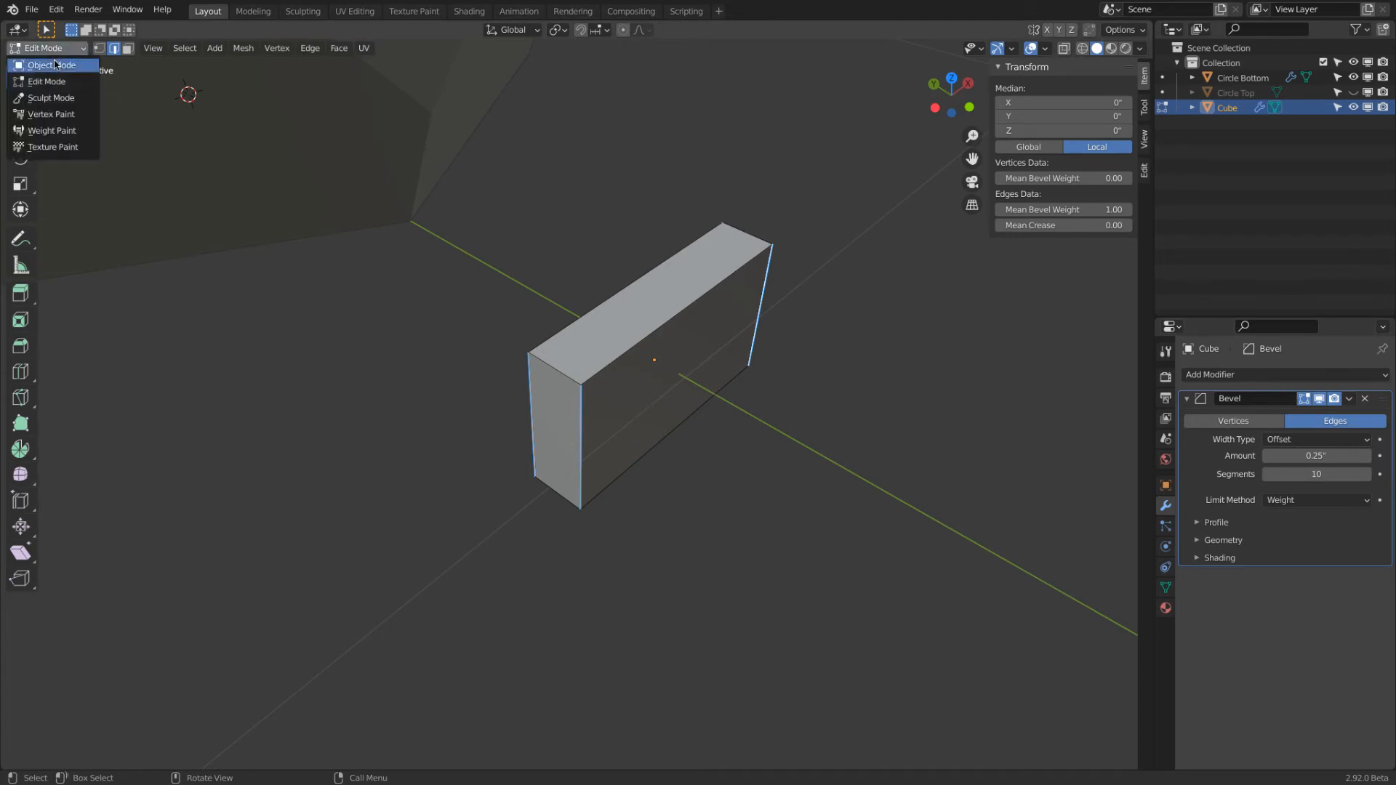
left_click(54, 67)
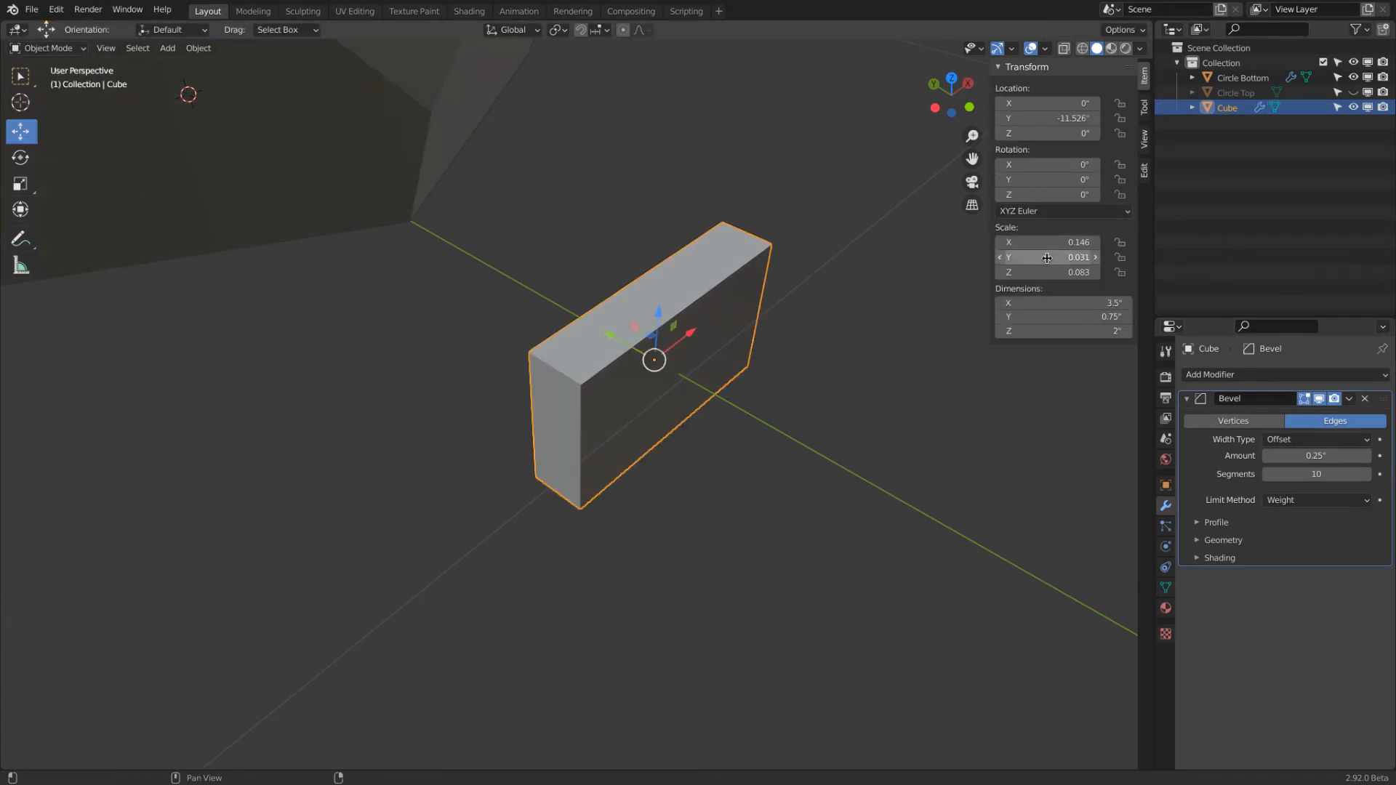
left_click(198, 48)
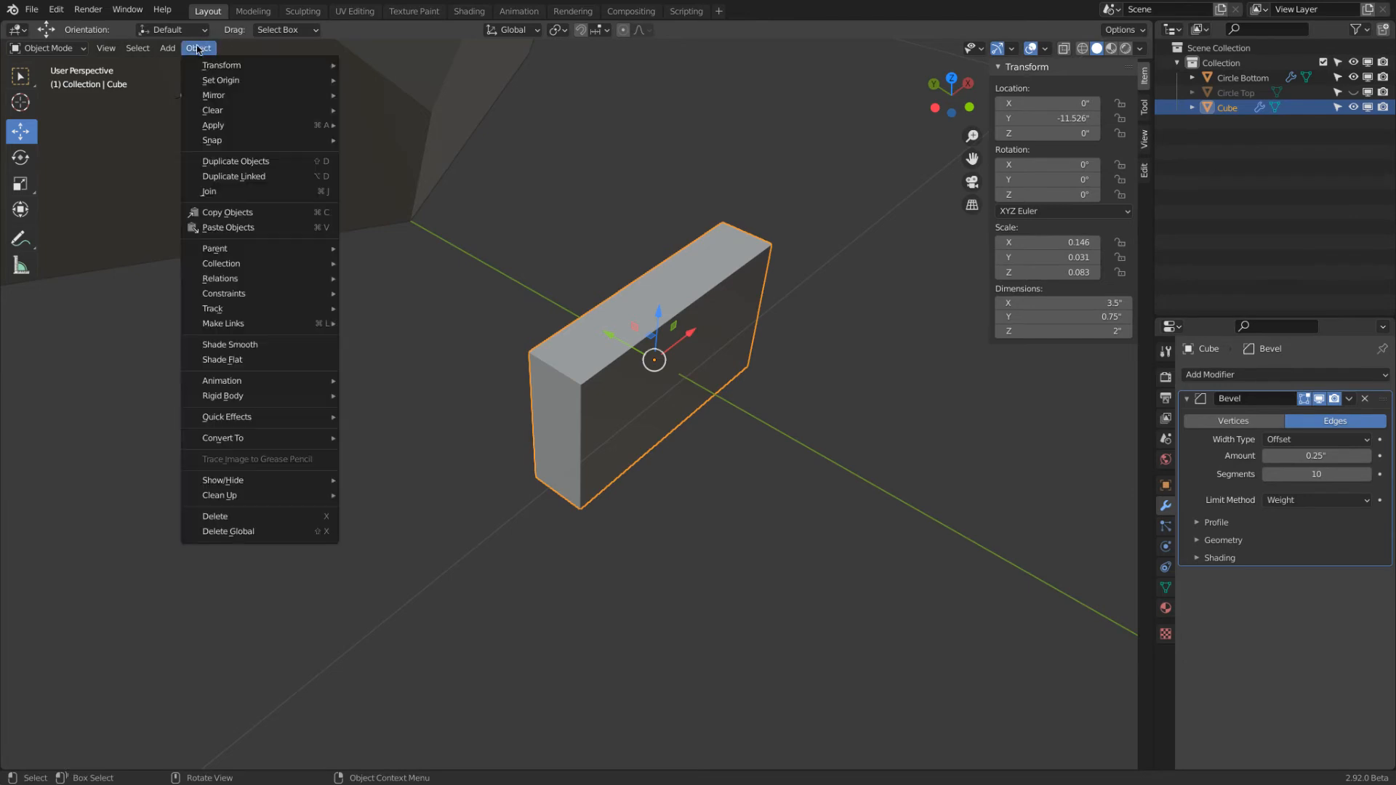
mouse_move(218, 125)
left_click(411, 154)
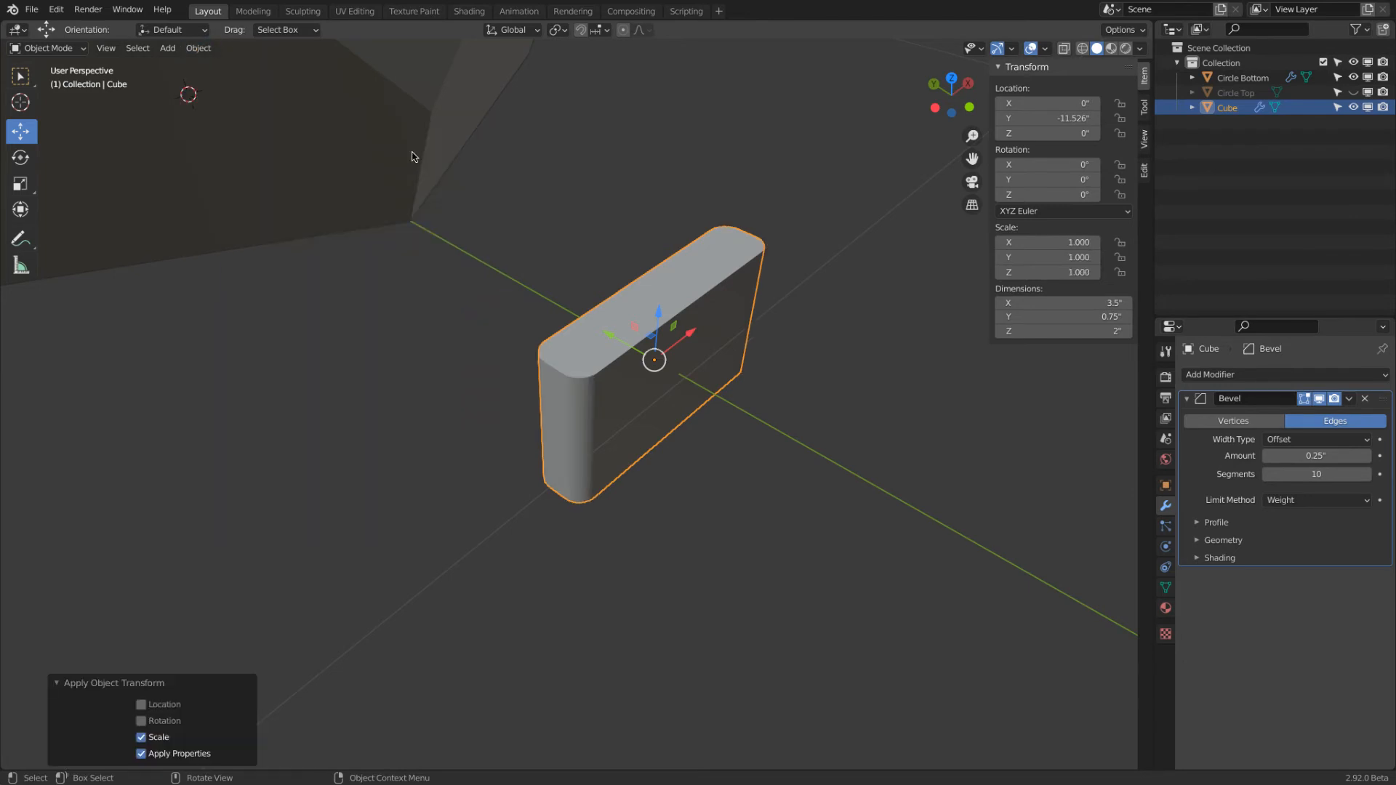
Shade the cube smooth and enable Auto Smooth for its normals
right_click(623, 394)
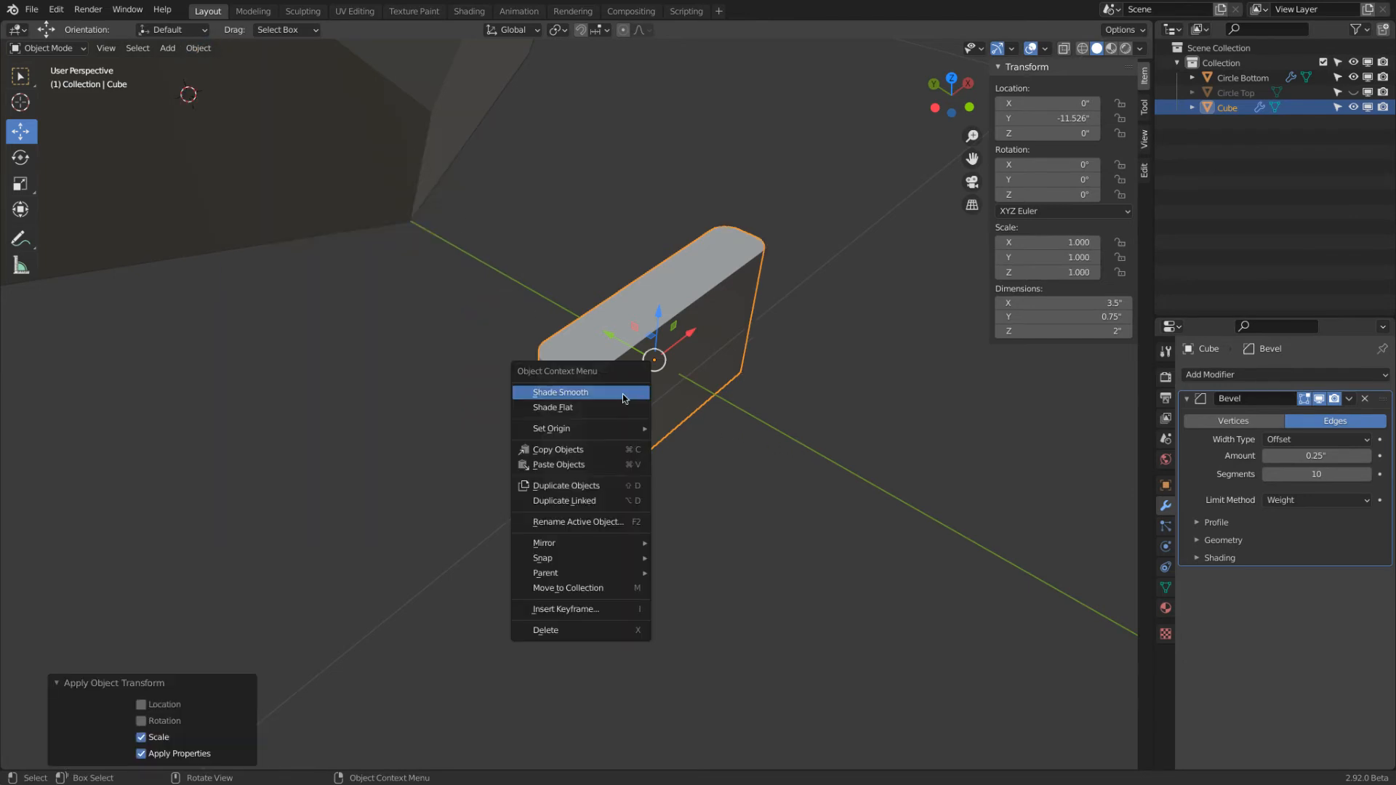
left_click(624, 394)
left_click(1168, 588)
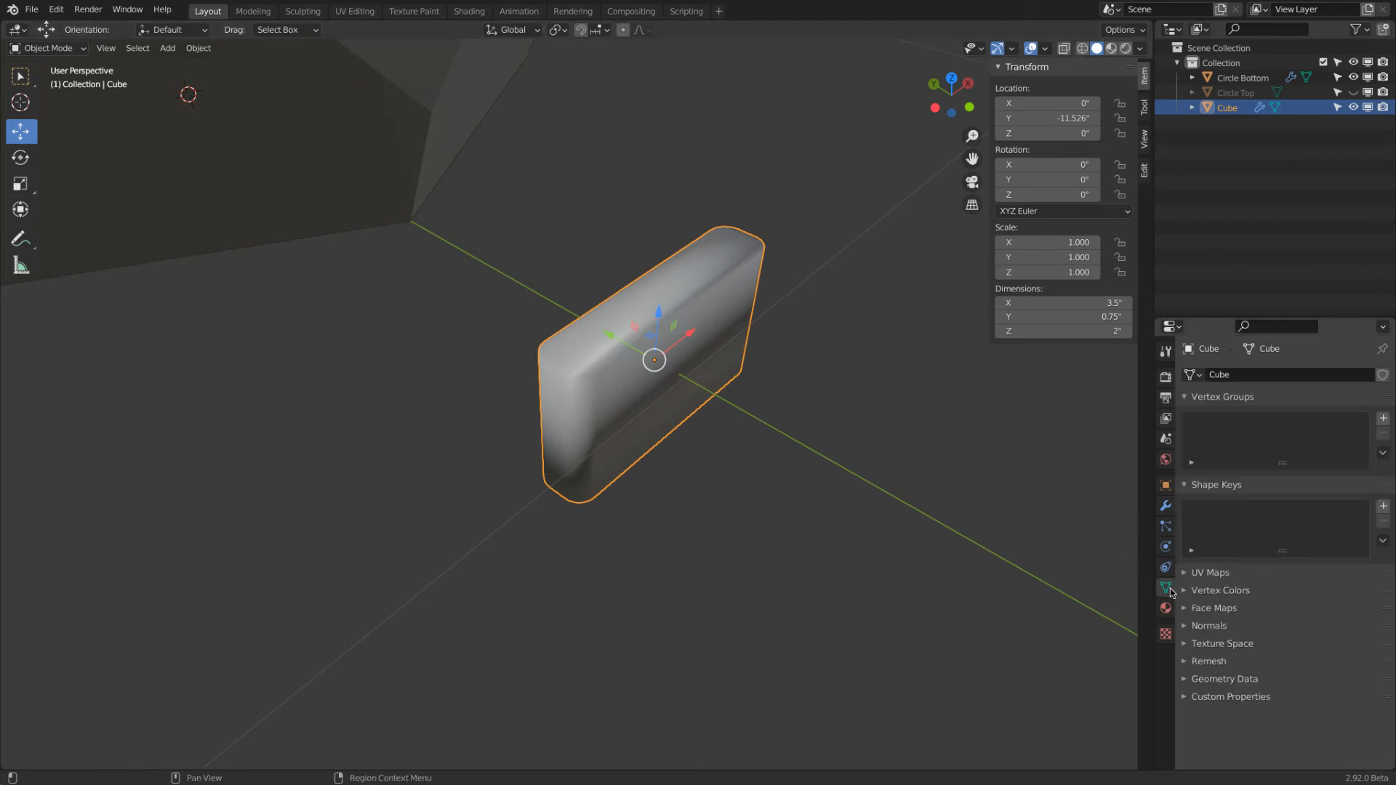
left_click(1188, 626)
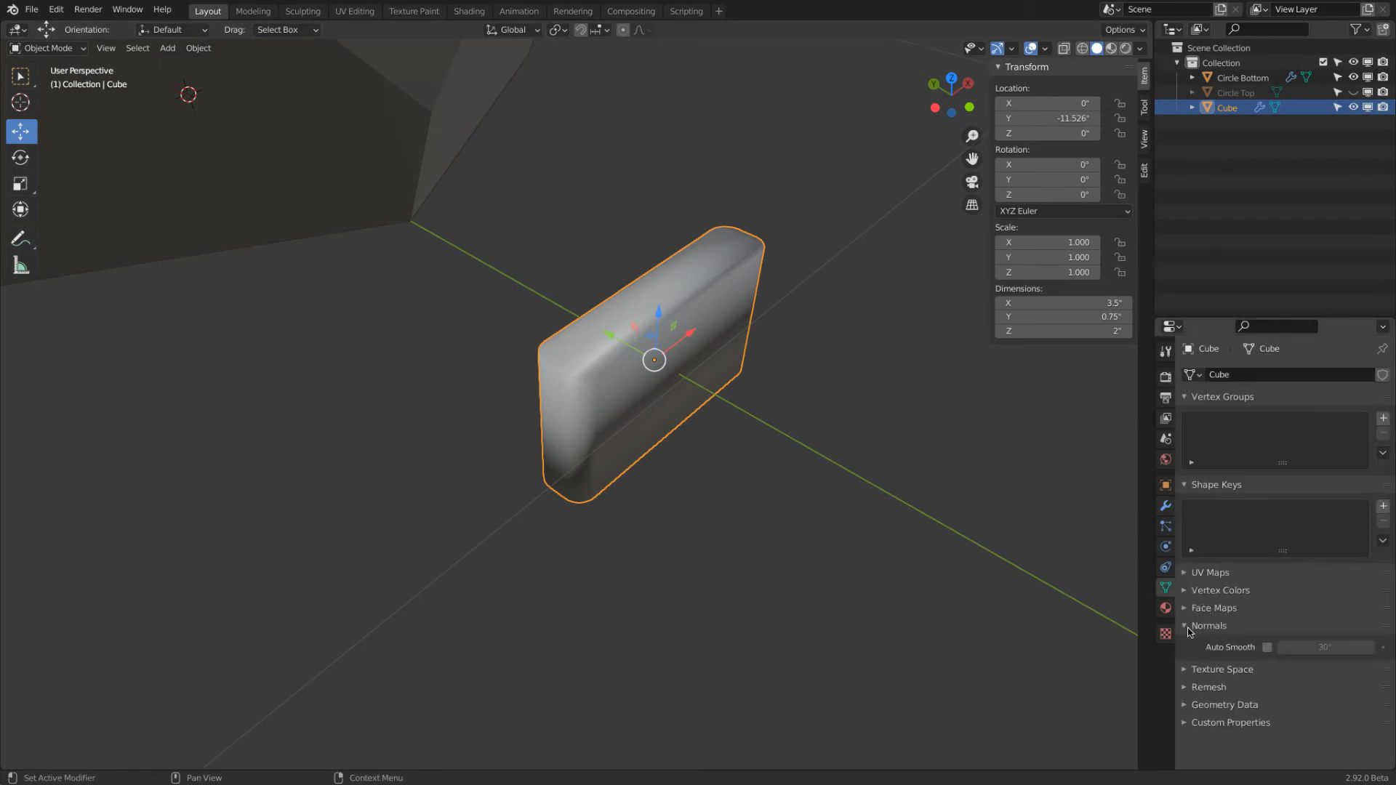
left_click(1267, 648)
mouse_move(857, 490)
middle_mouse_down()
mouse_move(826, 392)
mouse_move(814, 407)
middle_mouse_up()
scroll(814, 409, "down", 5)
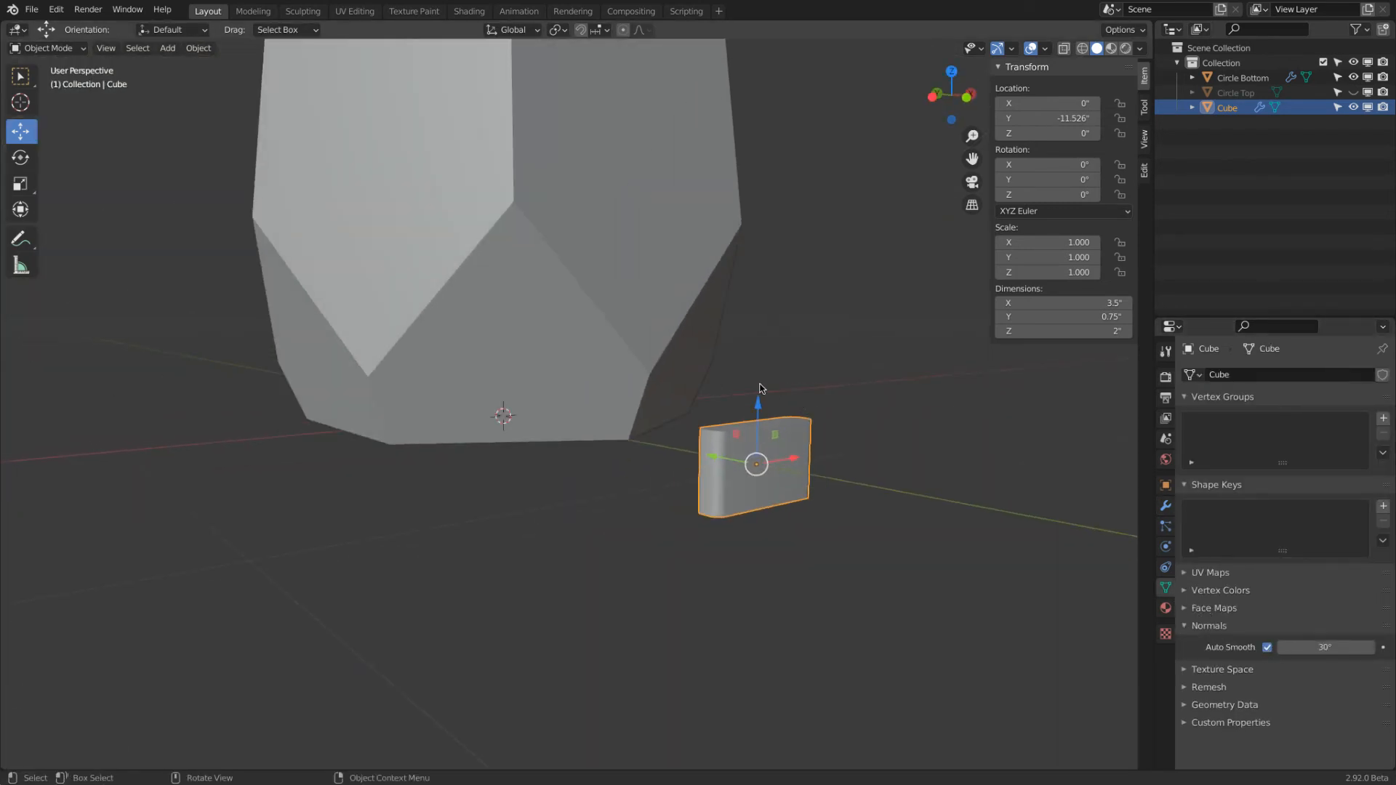
Raise the cube about 17 inches along Z and rotate it about 68° around the X axis
middle_click_drag(742, 362, 693, 425)
scroll(760, 390, "down", 3)
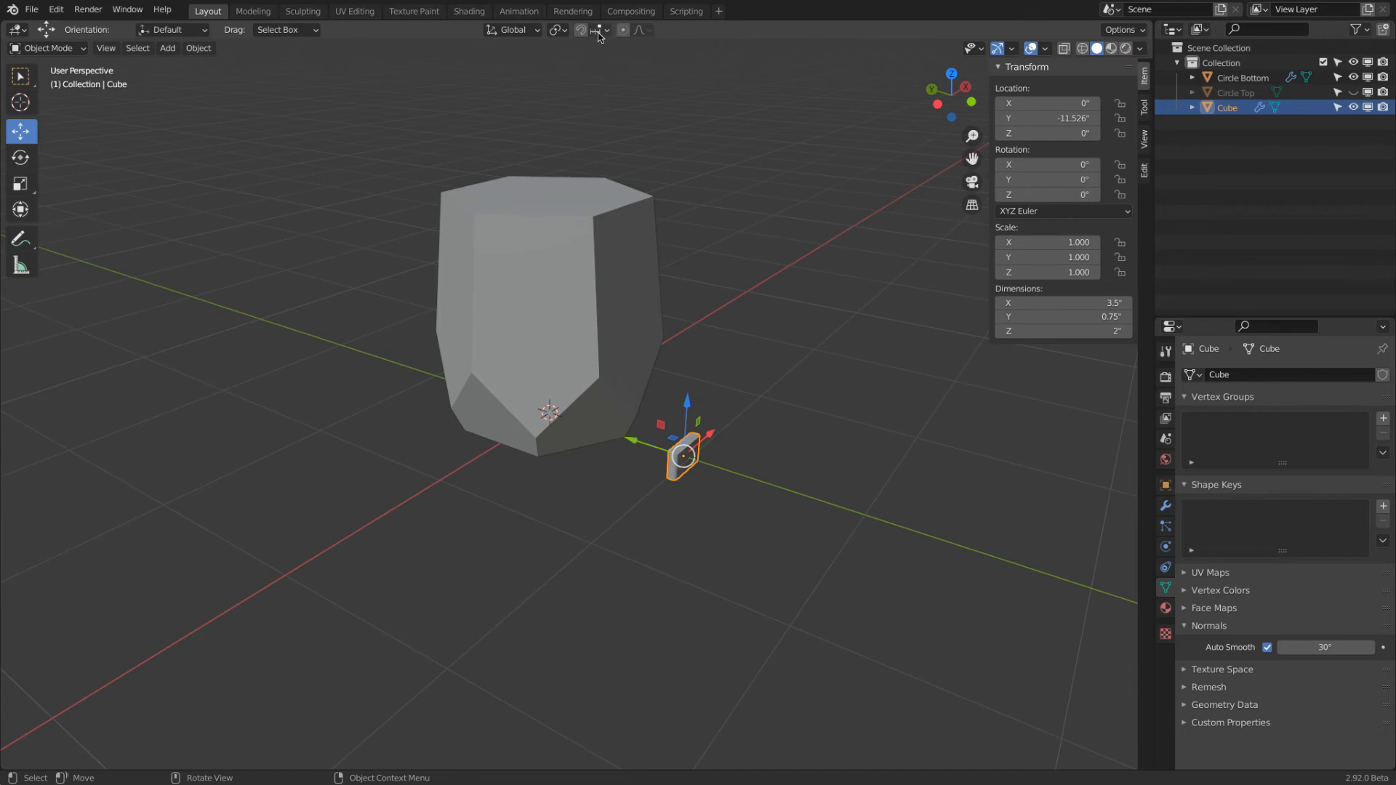
left_click_drag(685, 410, 648, 112)
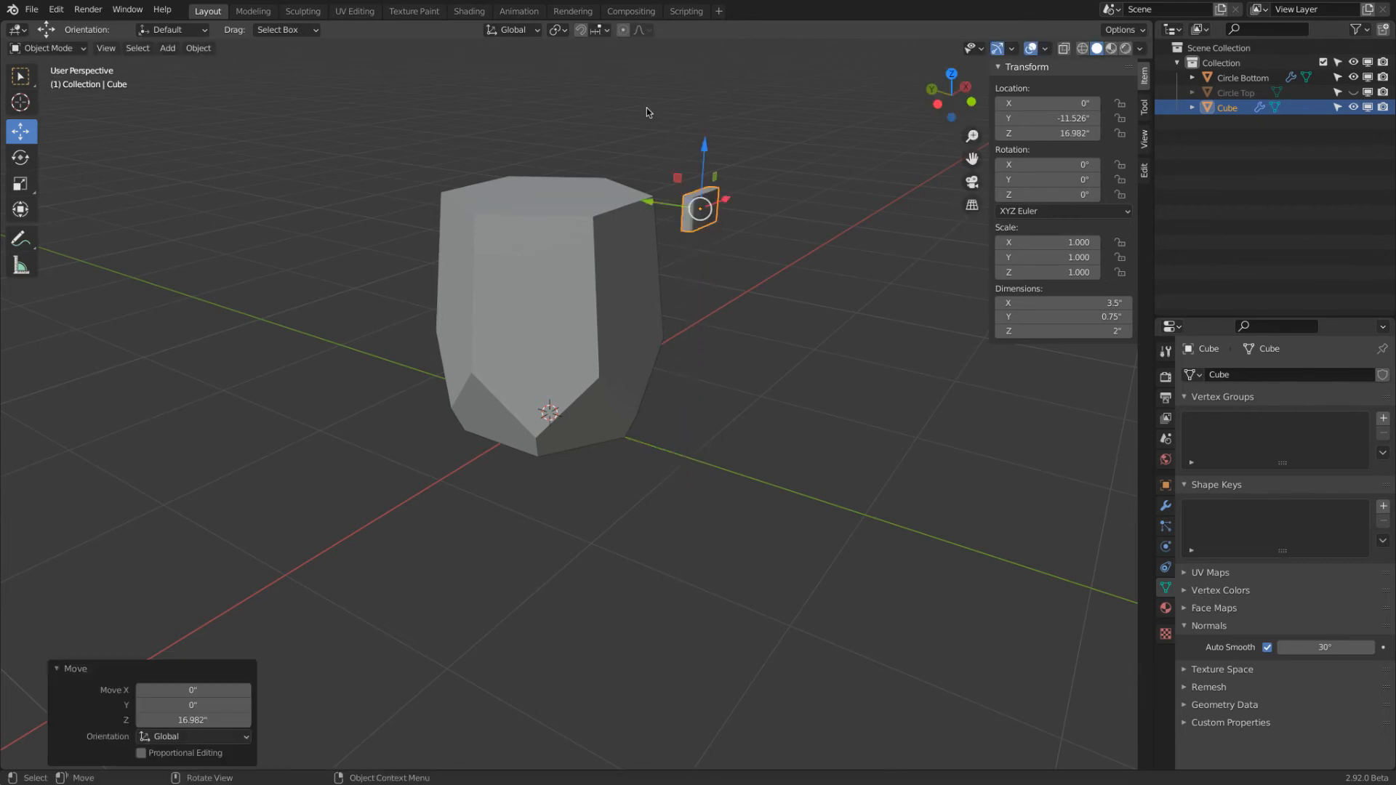
key("r")
key("x")
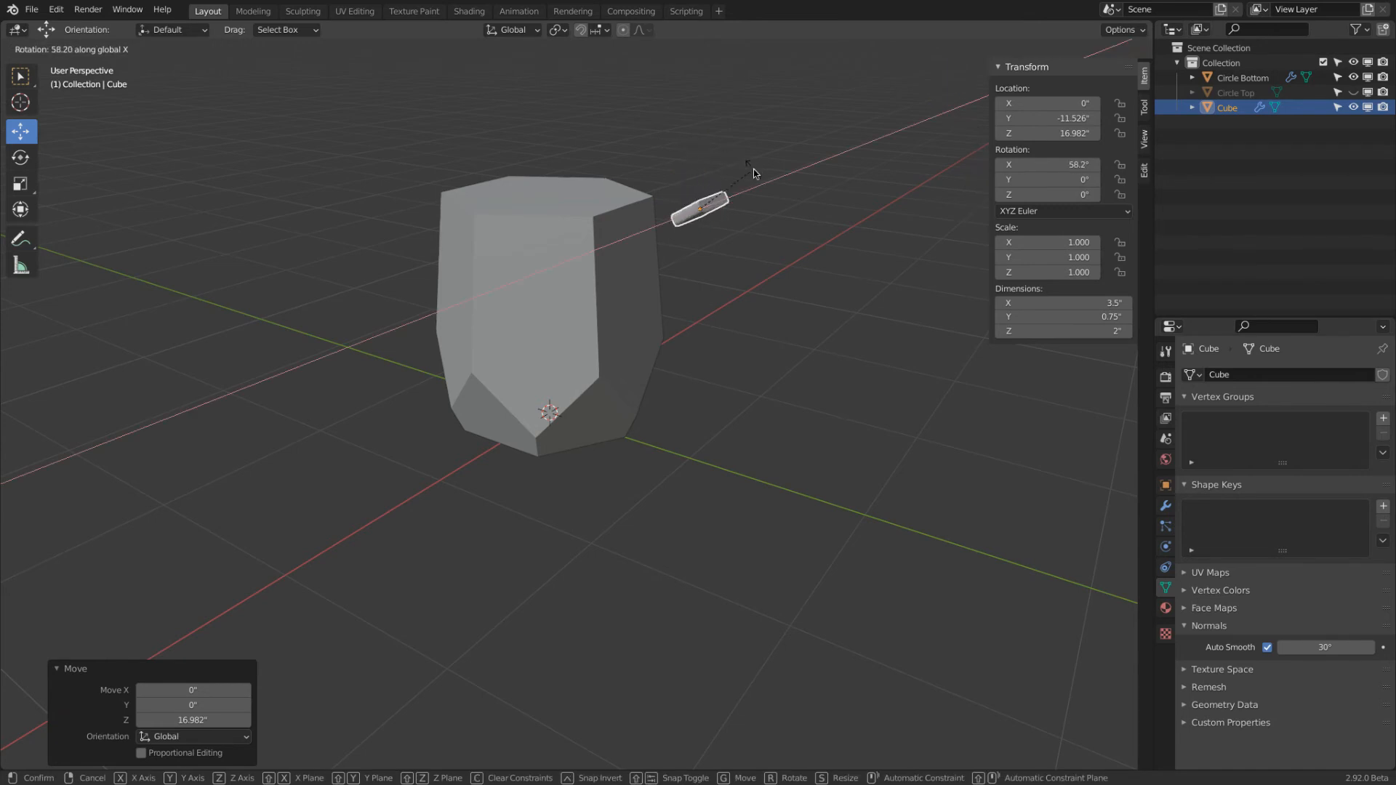
left_click(742, 162)
Set snapping to Face with Align Rotation to Target and lower the cube about 2.07 inches along Z
left_click(595, 29)
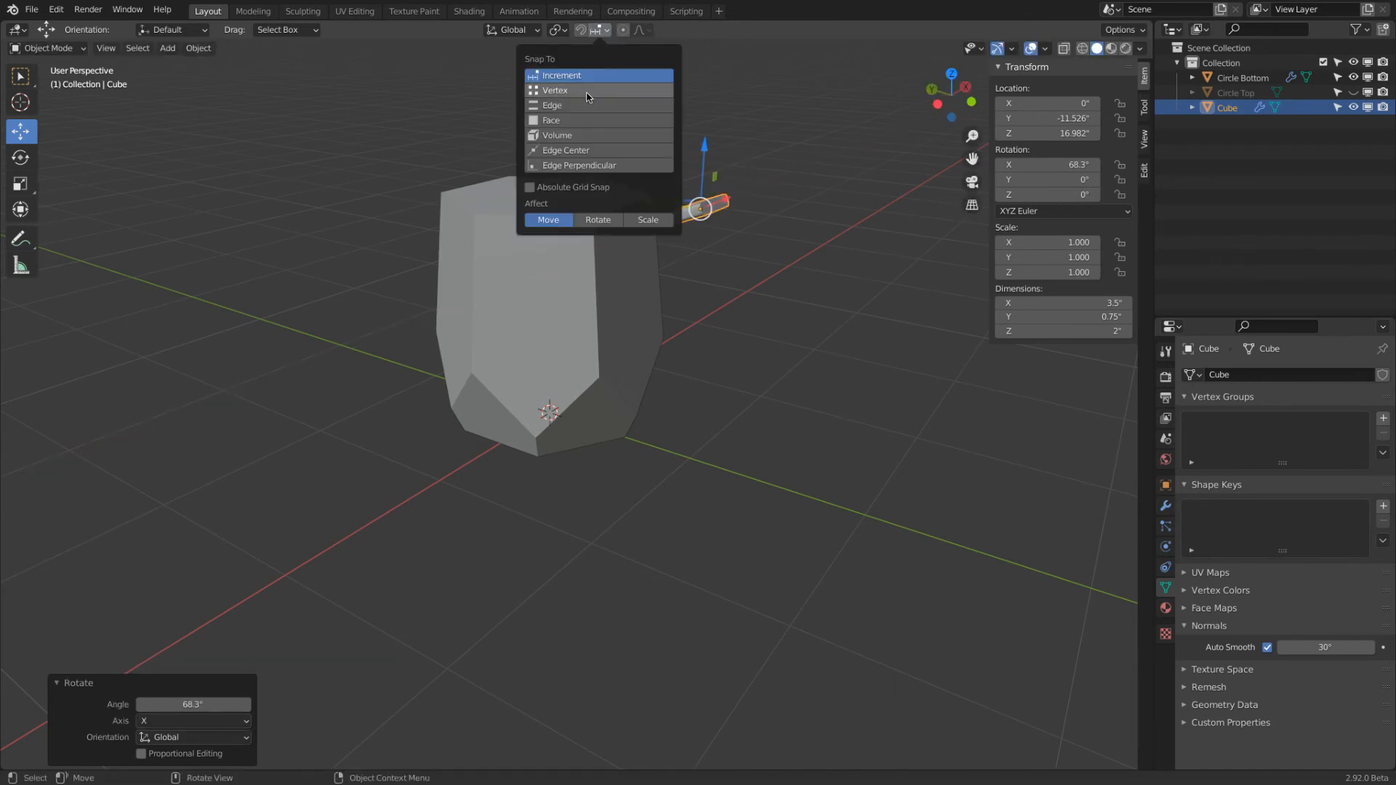
left_click(564, 121)
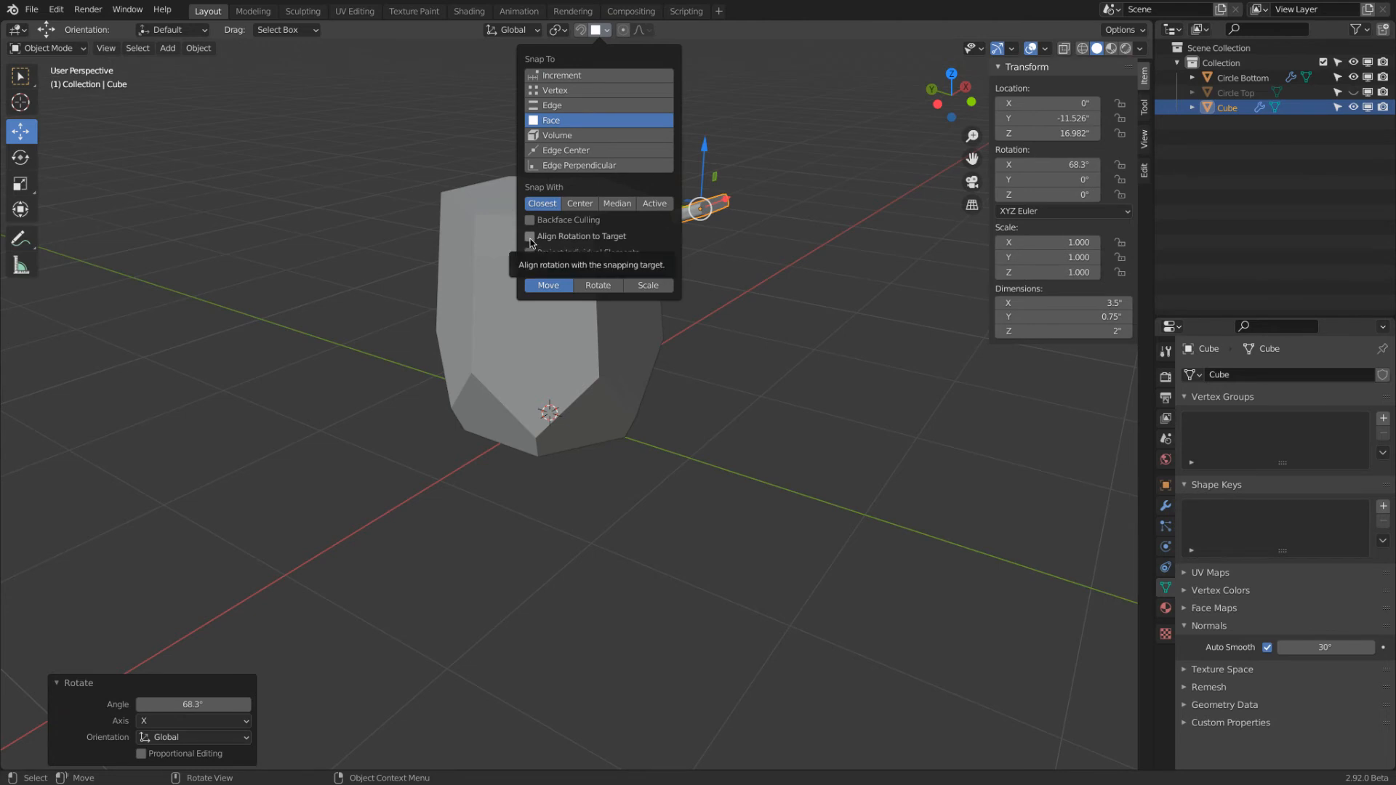
middle_click_drag(826, 258, 670, 255)
left_click_drag(729, 183, 729, 218)
left_click_drag(716, 271, 755, 292)
middle_click_drag(752, 287, 184, 206)
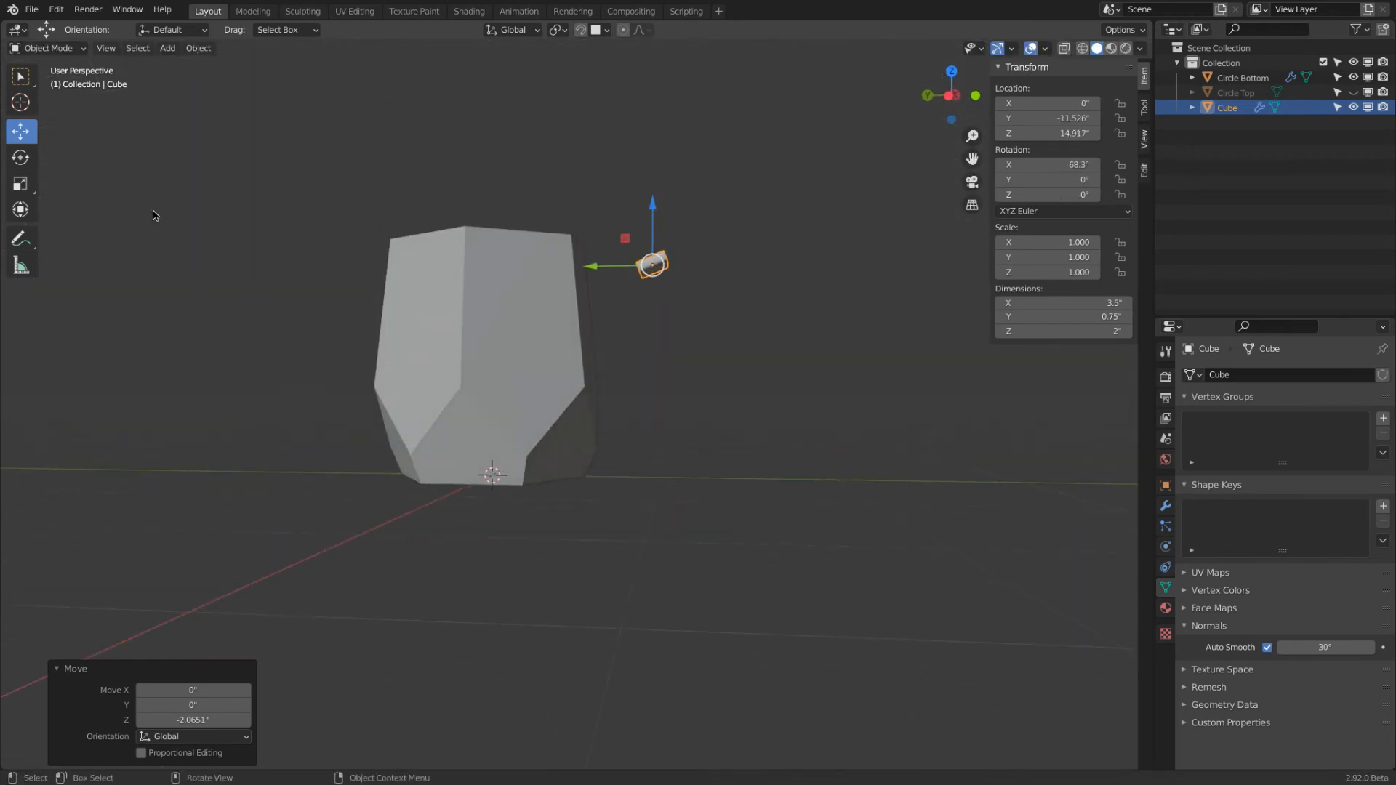
middle_click_drag(402, 203, 389, 231)
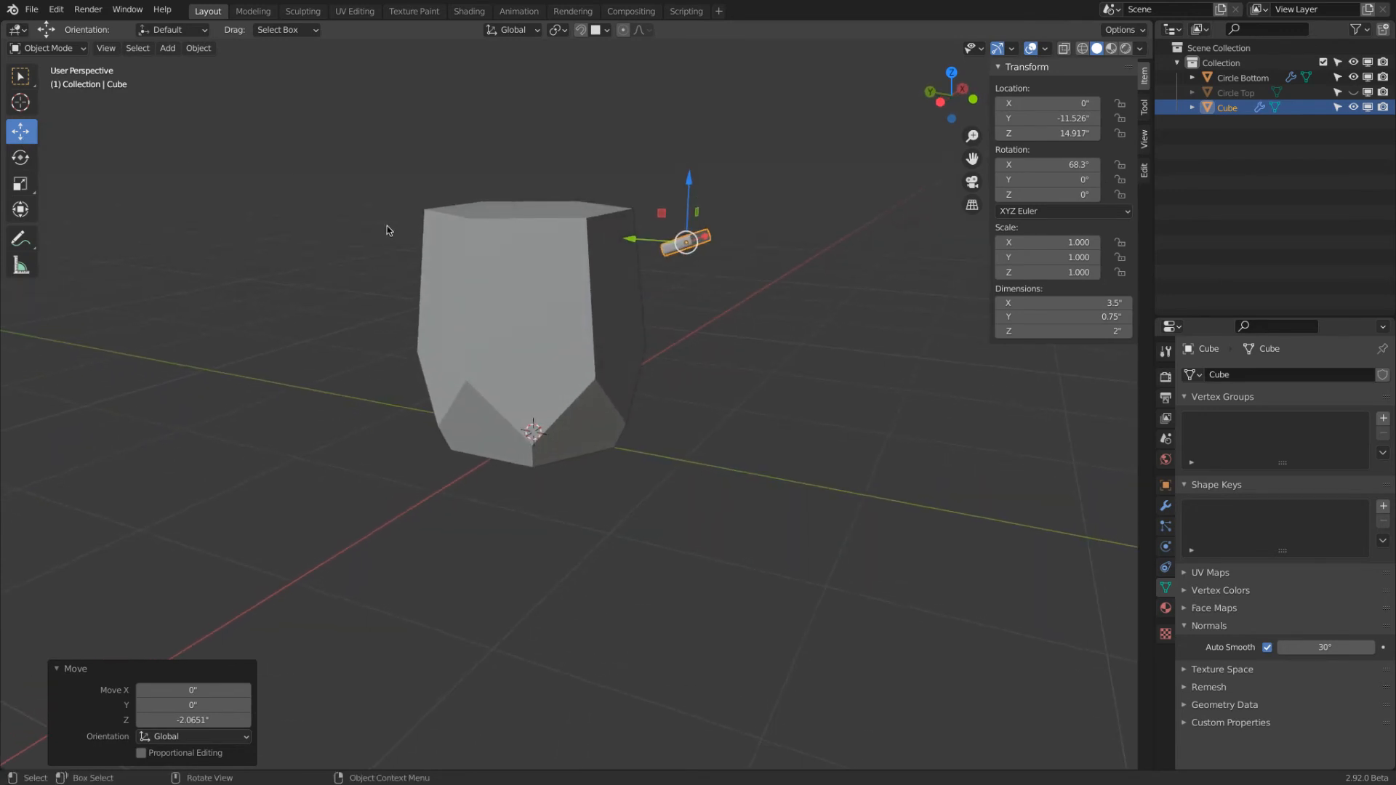
left_click_drag(631, 239, 620, 302)
middle_click_drag(664, 312, 677, 339)
key("ctrl+z")
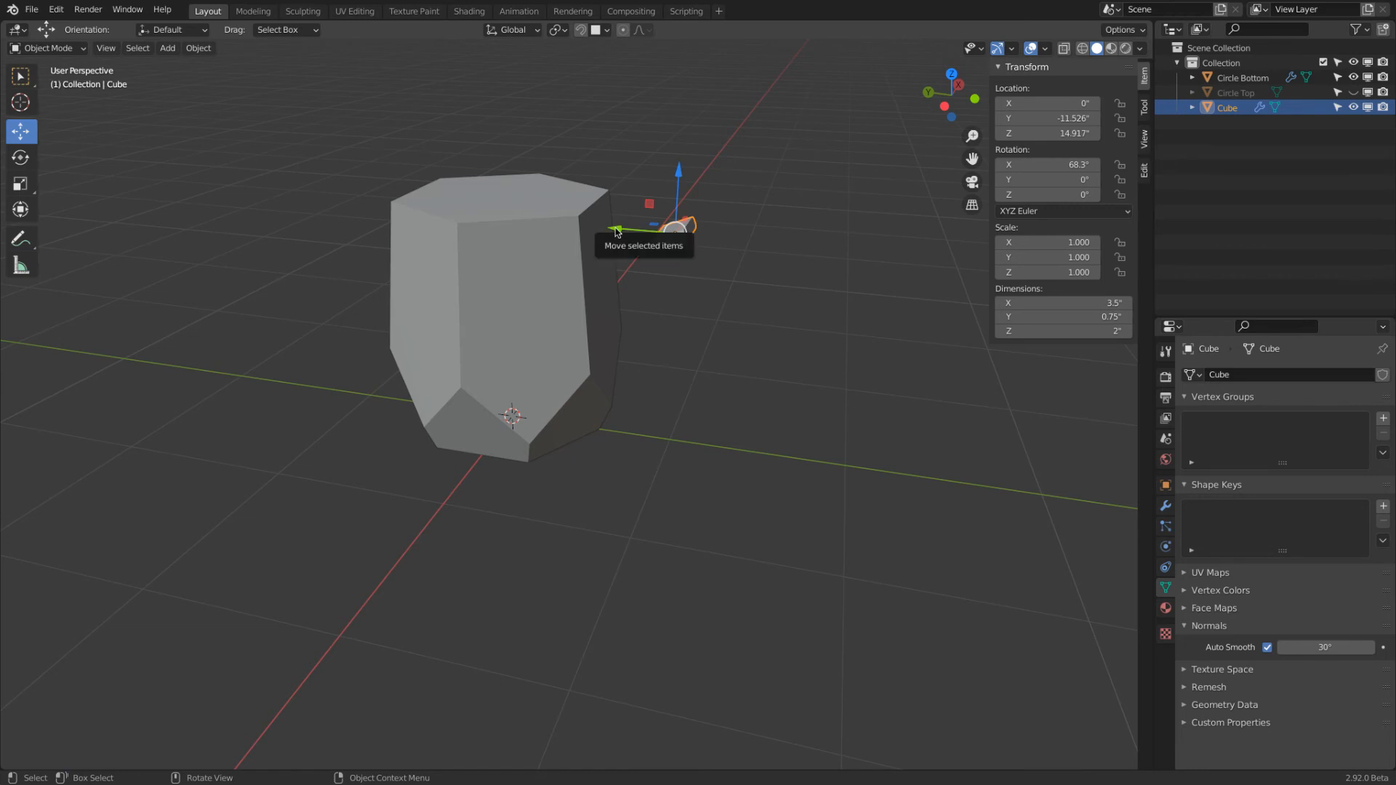
Snap the cube onto the stool's side by moving it about 4.05 inches along Y, and set the transform orientation to Local
mouse_move(618, 231)
left_mouse_down()
mouse_move(657, 230)
mouse_move(594, 233)
left_mouse_up()
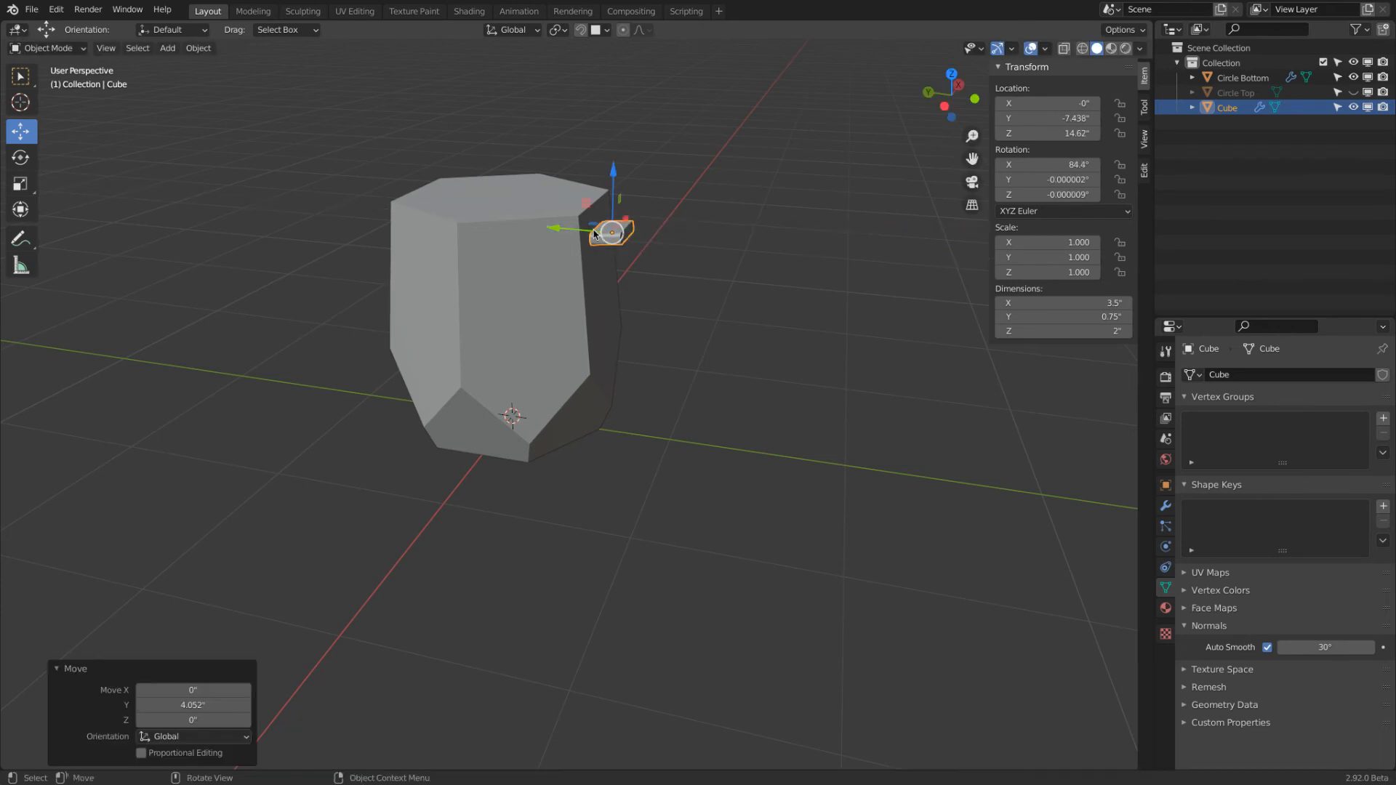
left_click(513, 29)
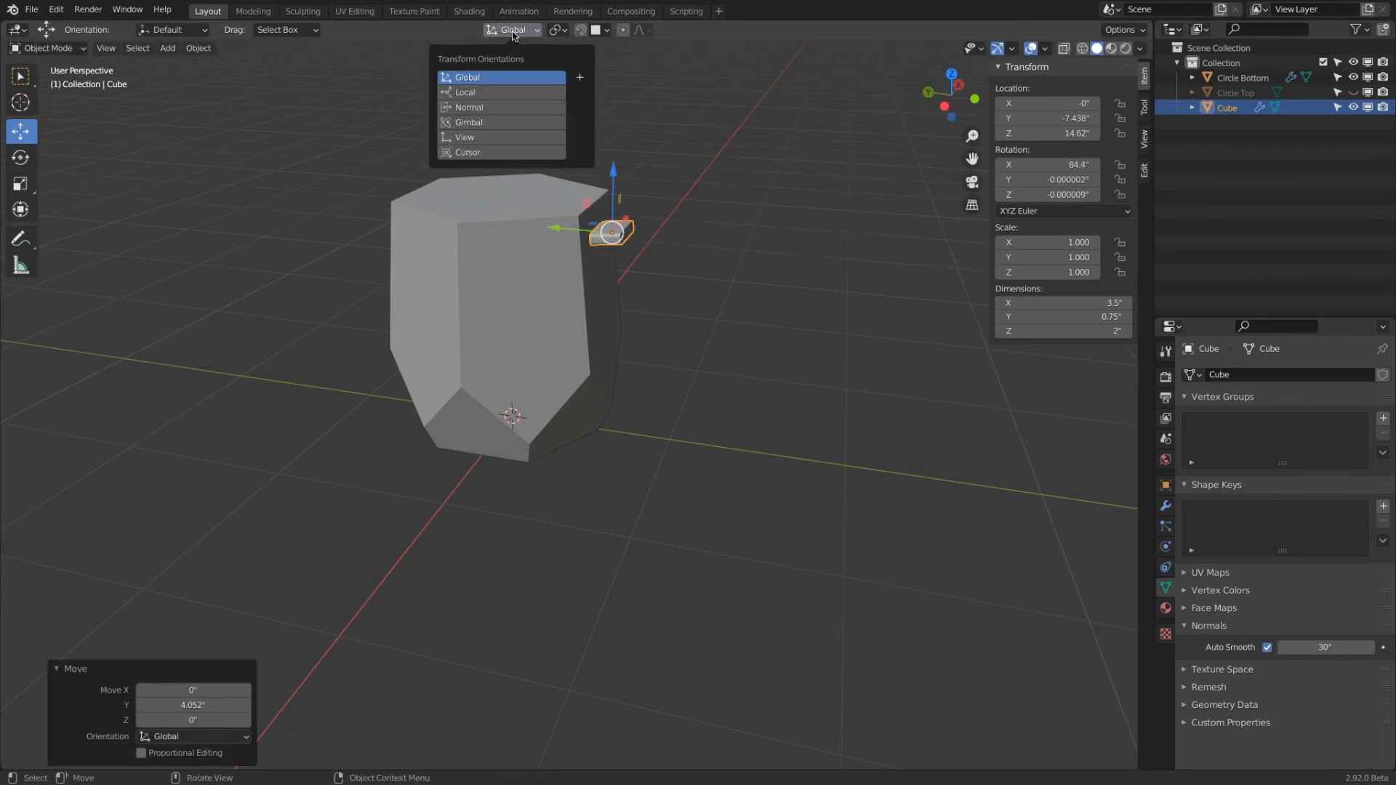
left_click(473, 99)
left_click(597, 33)
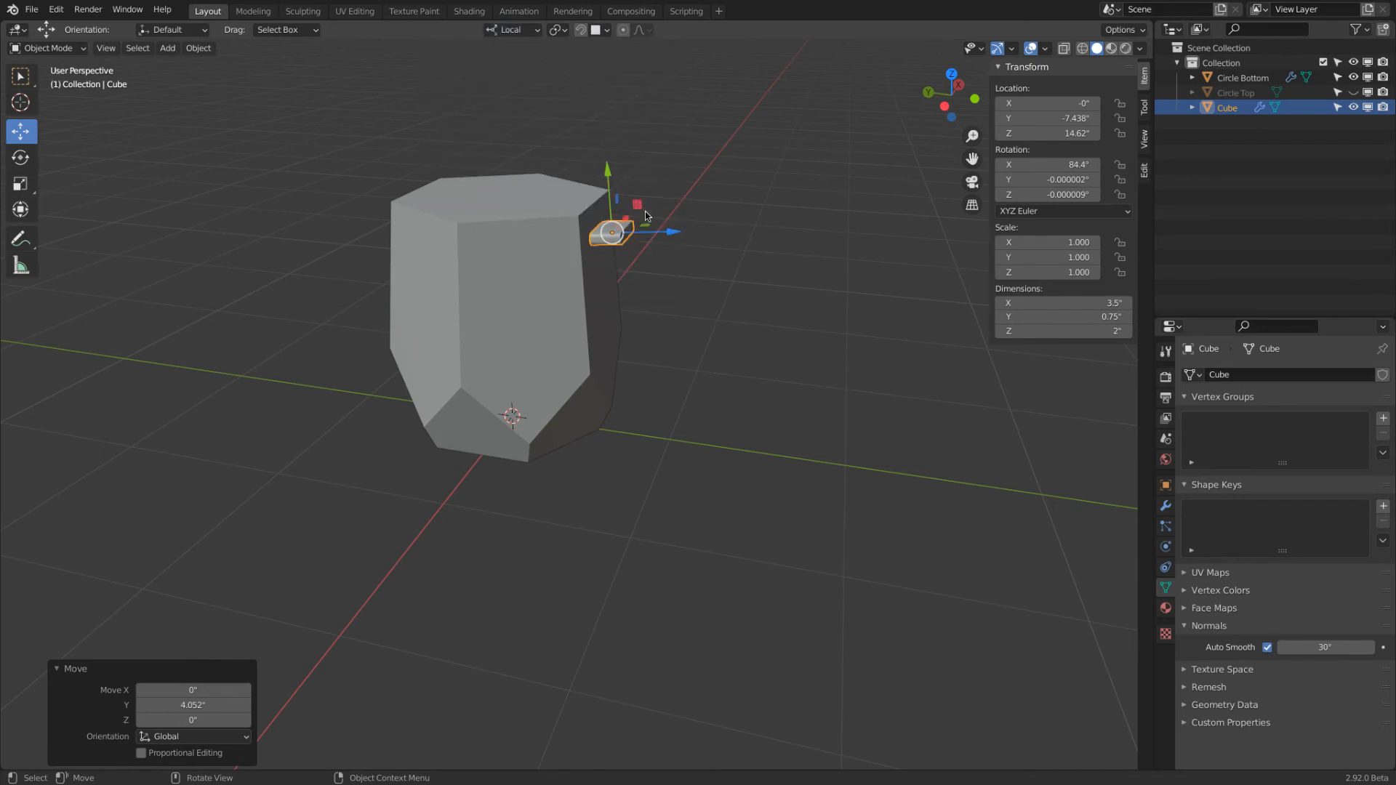
Set snapping to Vertex and snap the cube up to the stool's upper edge, about 1.61 inches along its local Y
left_click(945, 106)
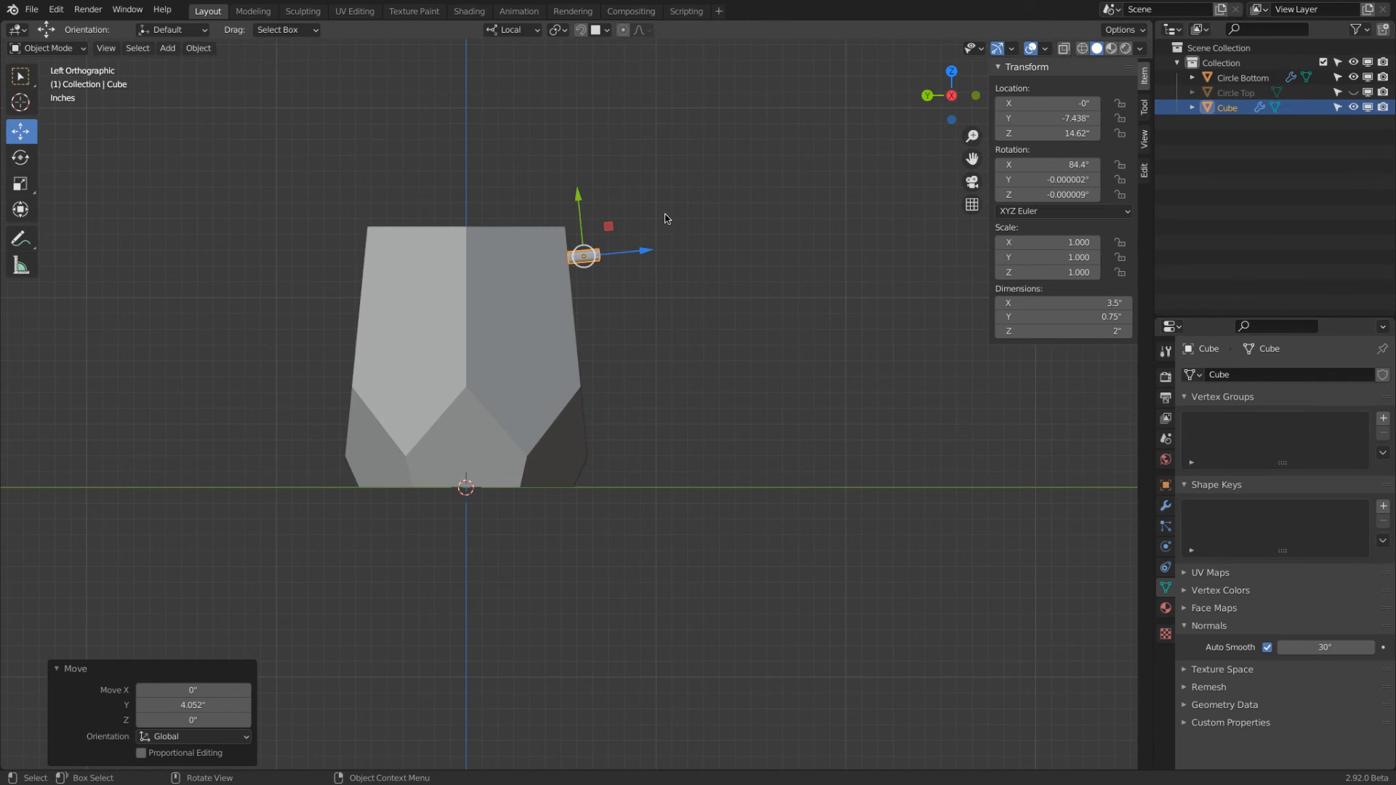
scroll(665, 219, "up", 5)
middle_click_drag(874, 99, 678, 76)
left_click(604, 30)
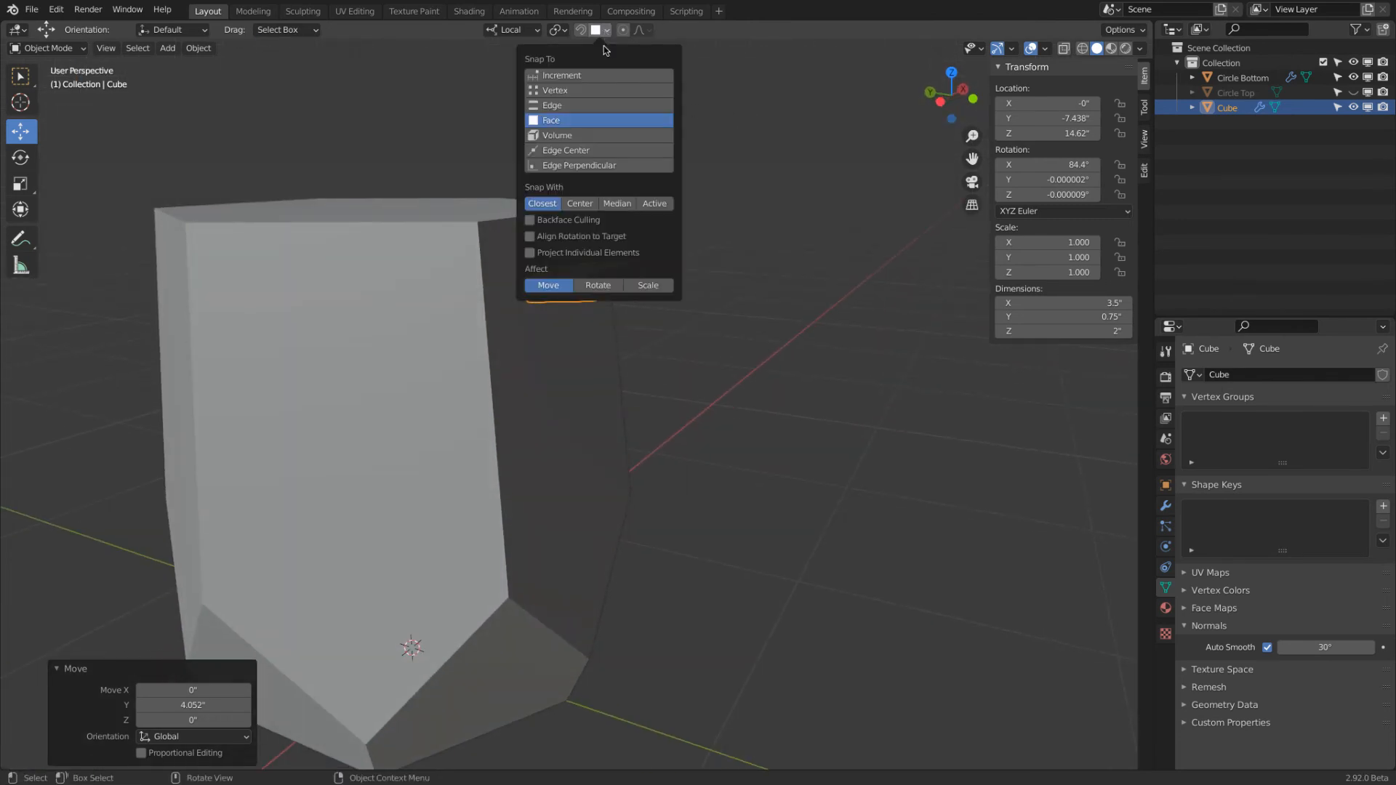
left_click(537, 90)
left_click_drag(583, 220, 608, 208)
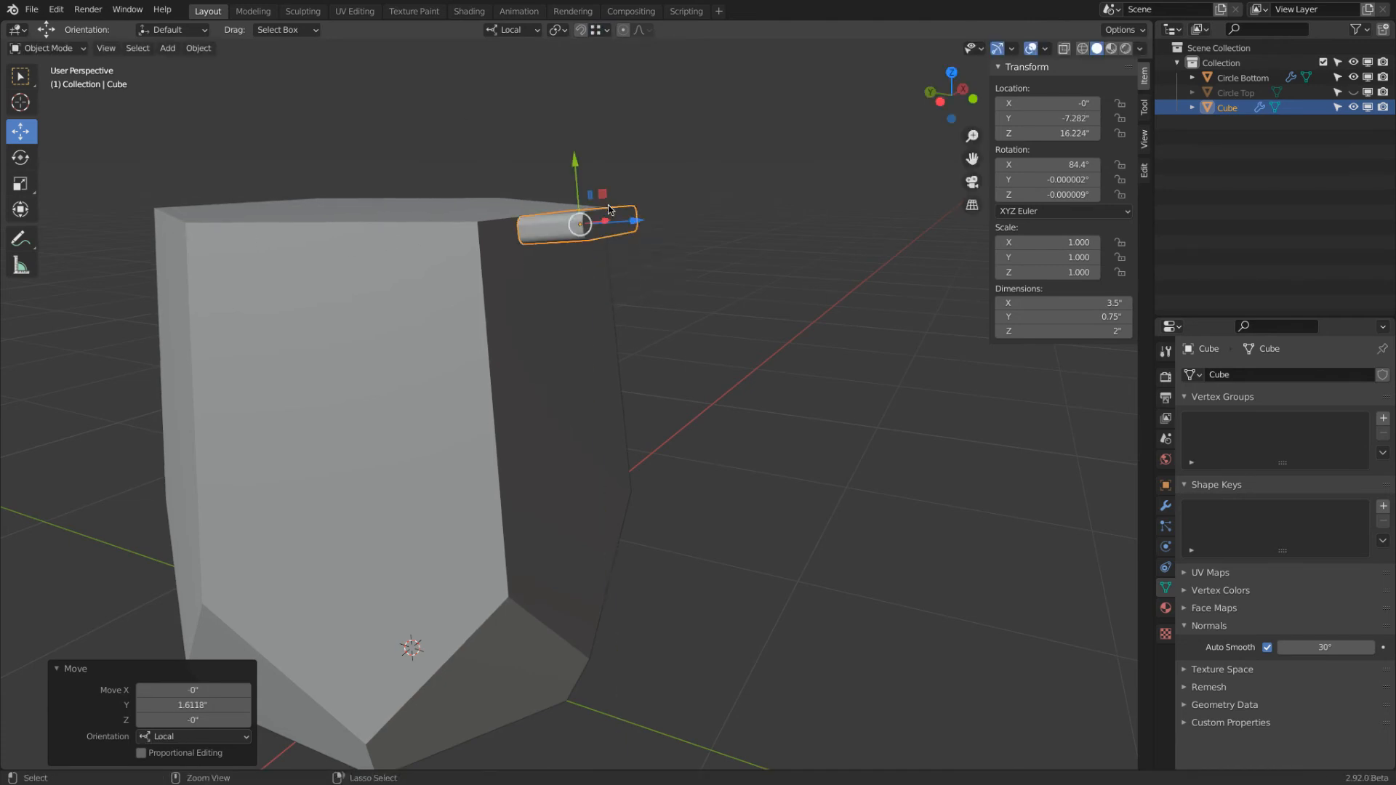
Move the cube down the stool's side by -1.5 inches along its local Y axis
middle_click_drag(521, 226, 547, 233)
left_click_drag(559, 152, 517, 203)
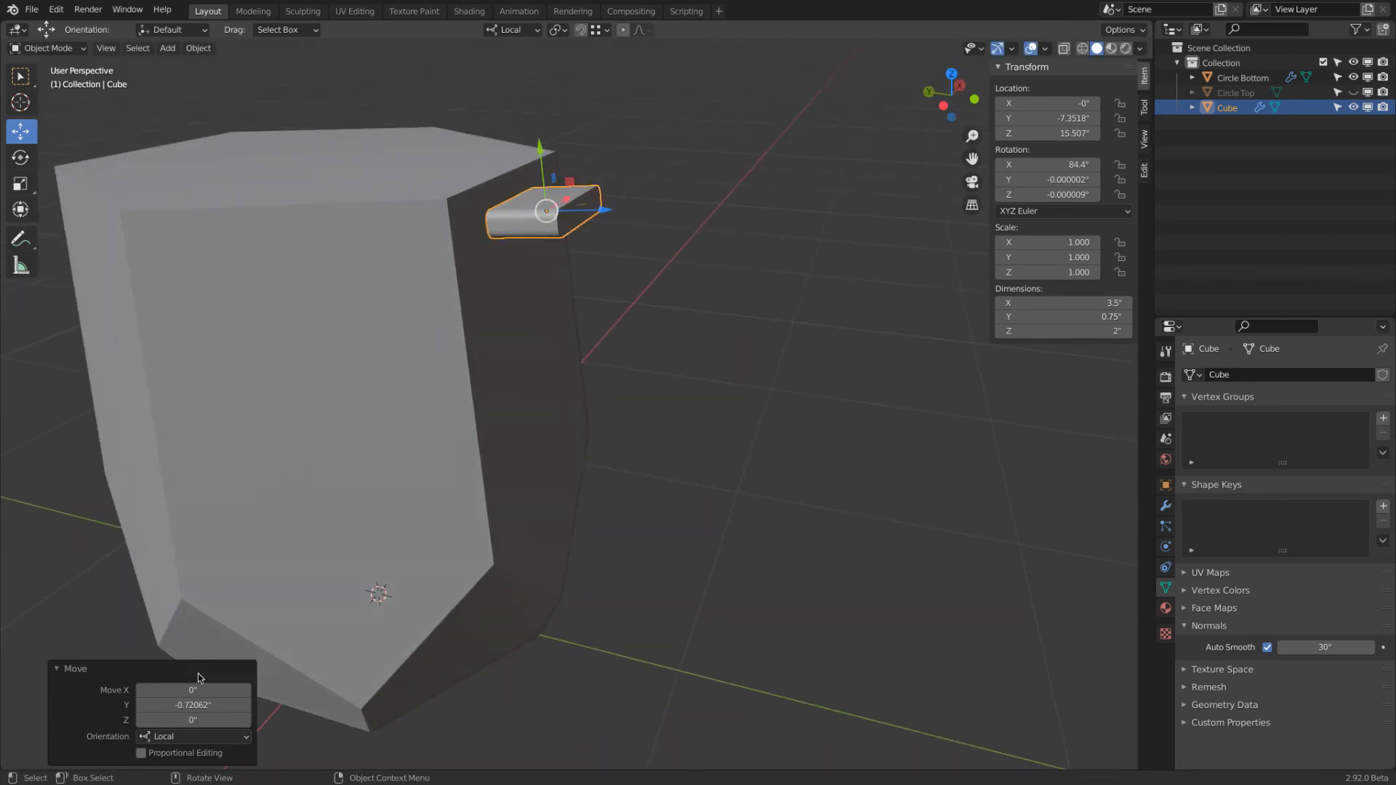
left_click(190, 705)
key("BackSpace")
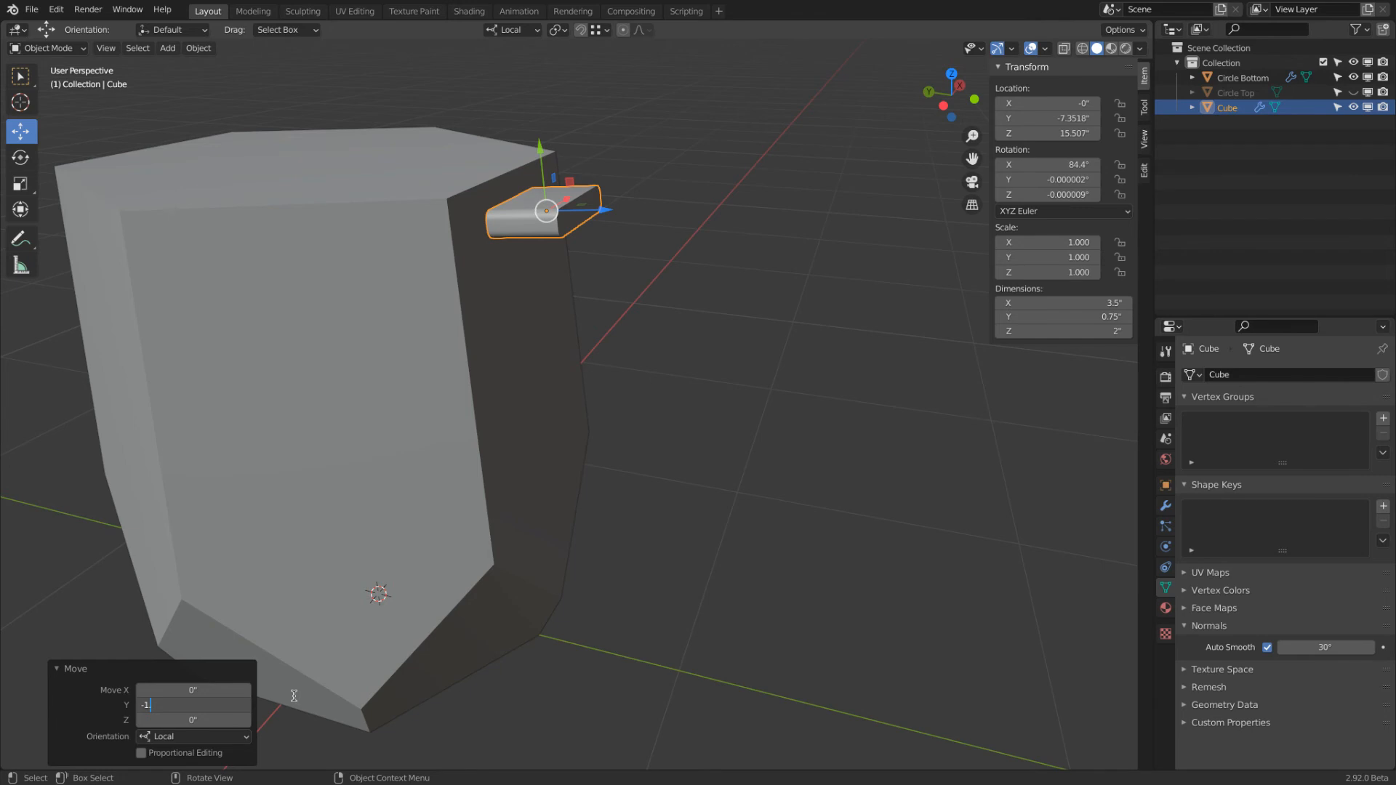
key("Return")
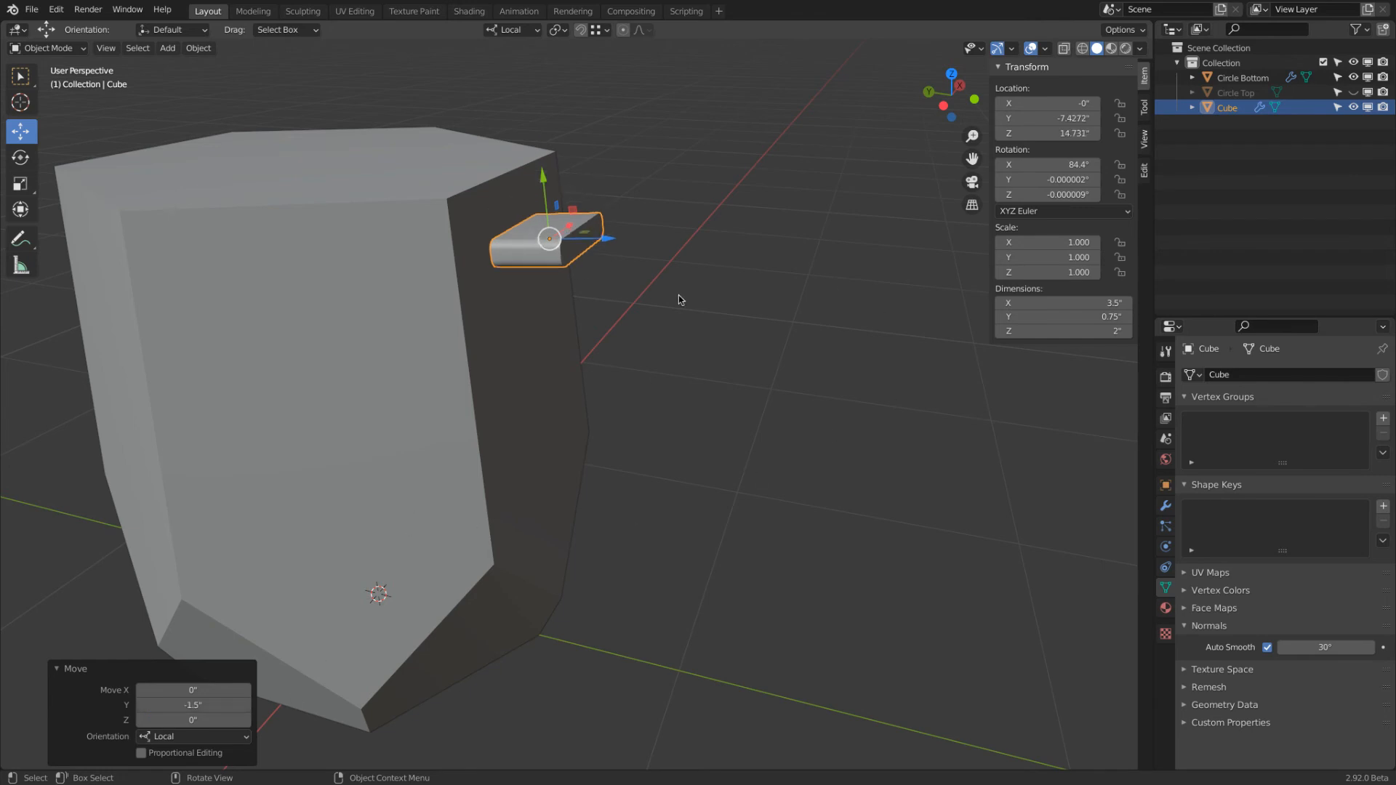
Push the cube about 1.22 inches into the stool's side along its local Z axis
left_click_drag(616, 246, 571, 247)
middle_click_drag(571, 246, 581, 279)
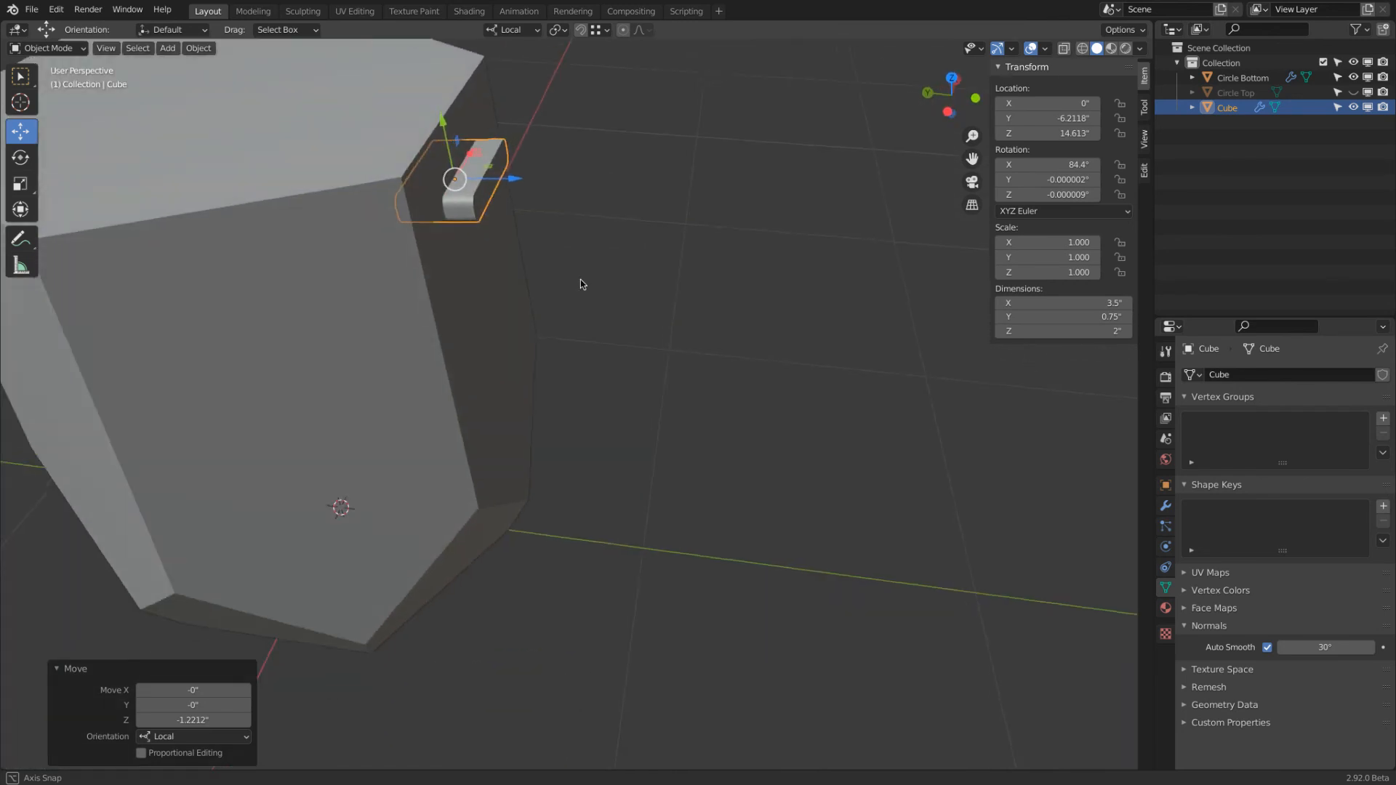
scroll(581, 278, "down", 2)
scroll(580, 276, "down", 1)
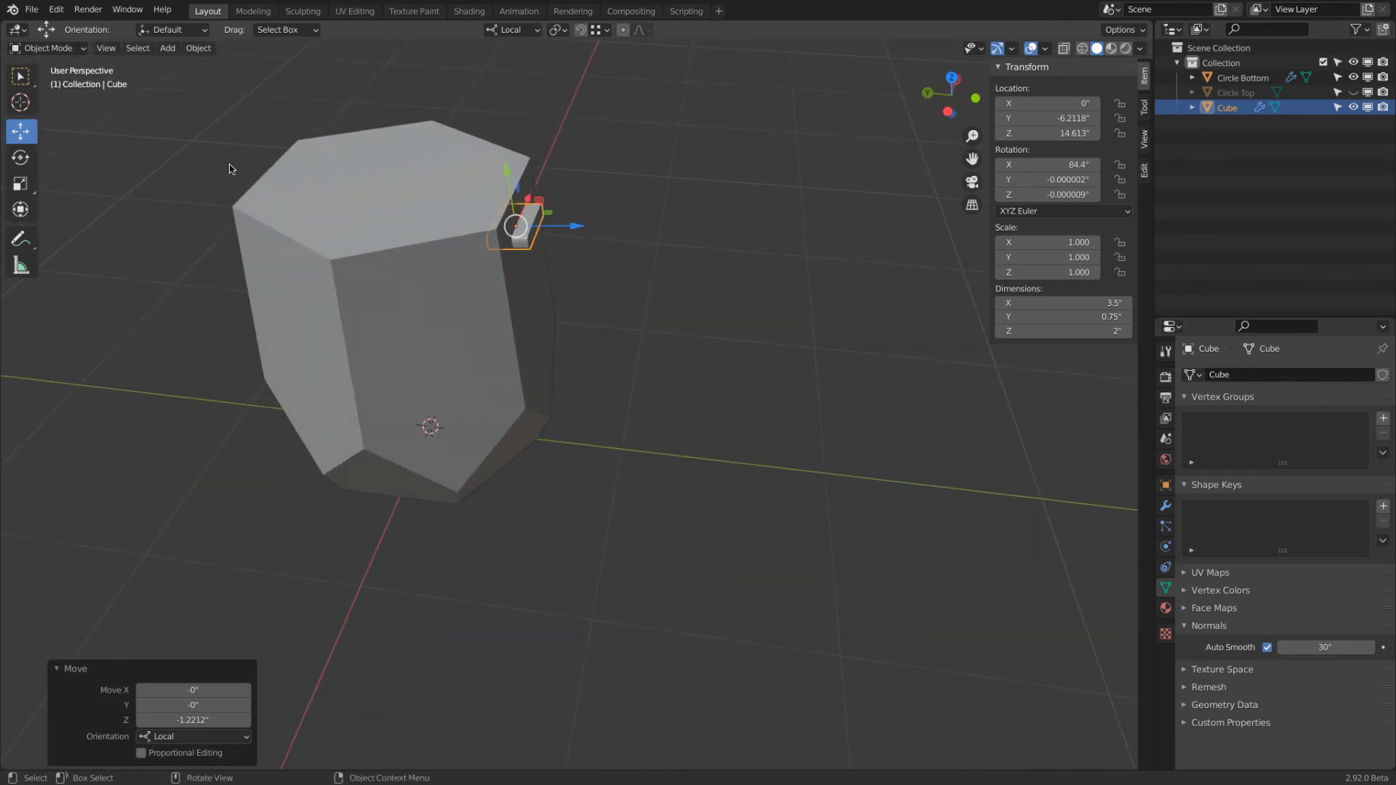
Add a Mirror modifier to the cube on the Y axis only, with Circle Bottom as the mirror object
left_click(1165, 506)
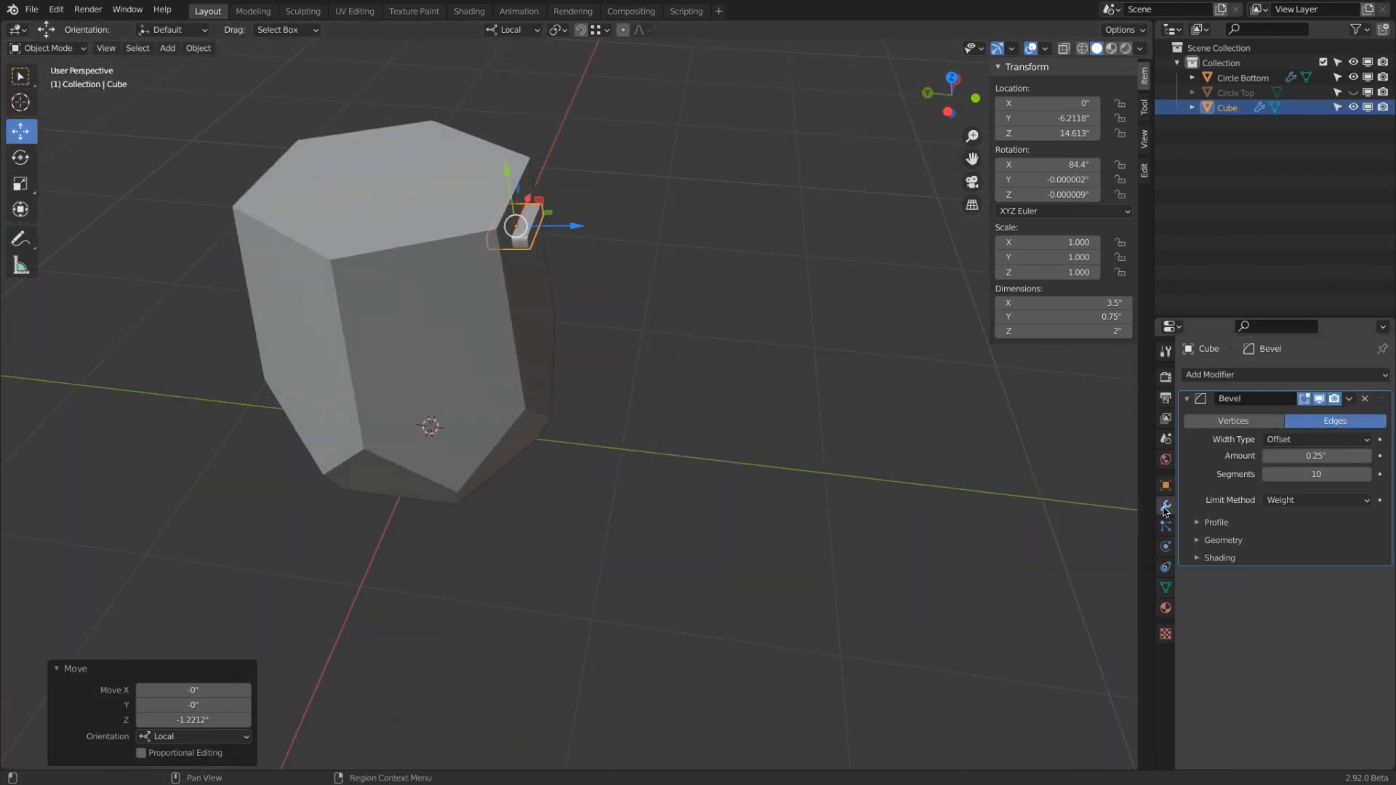
left_click(1221, 376)
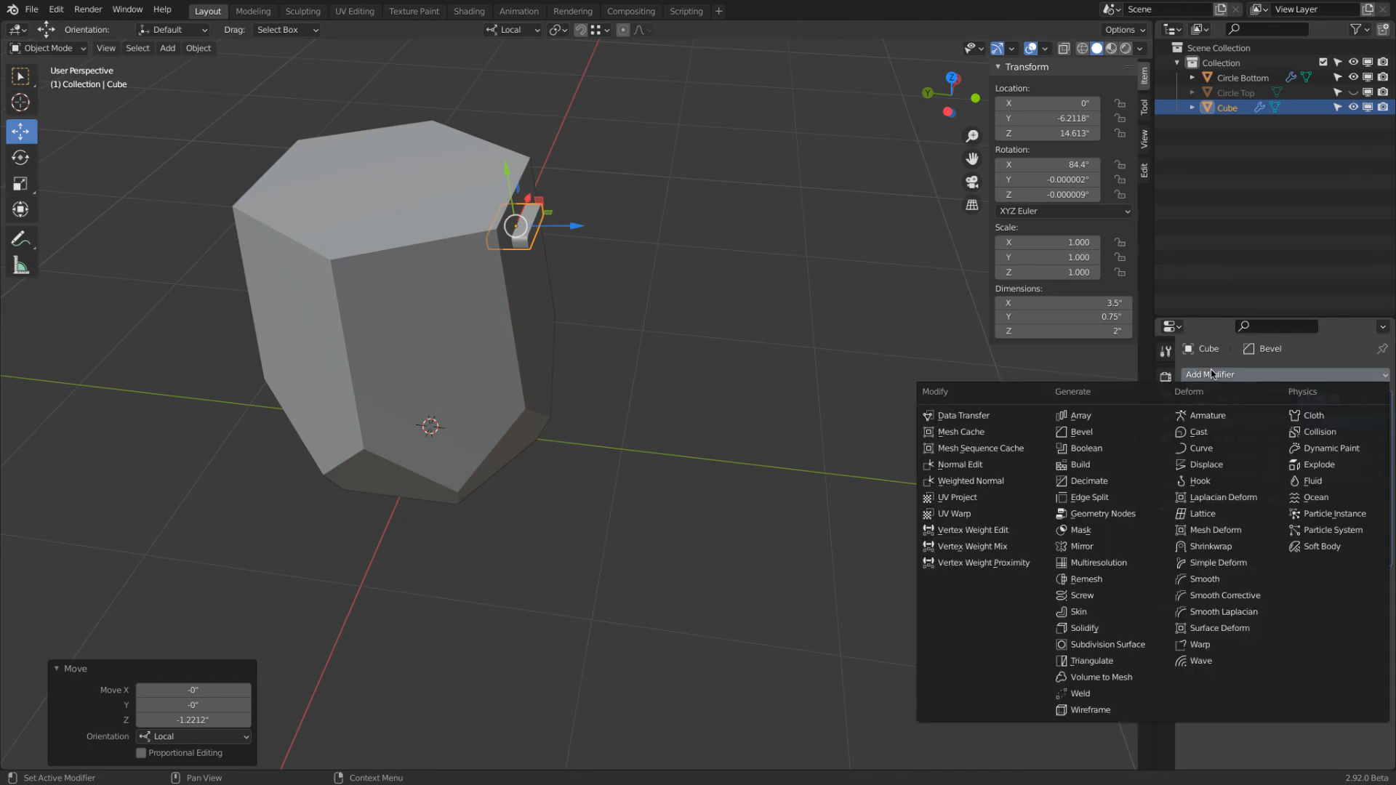
left_click(1104, 550)
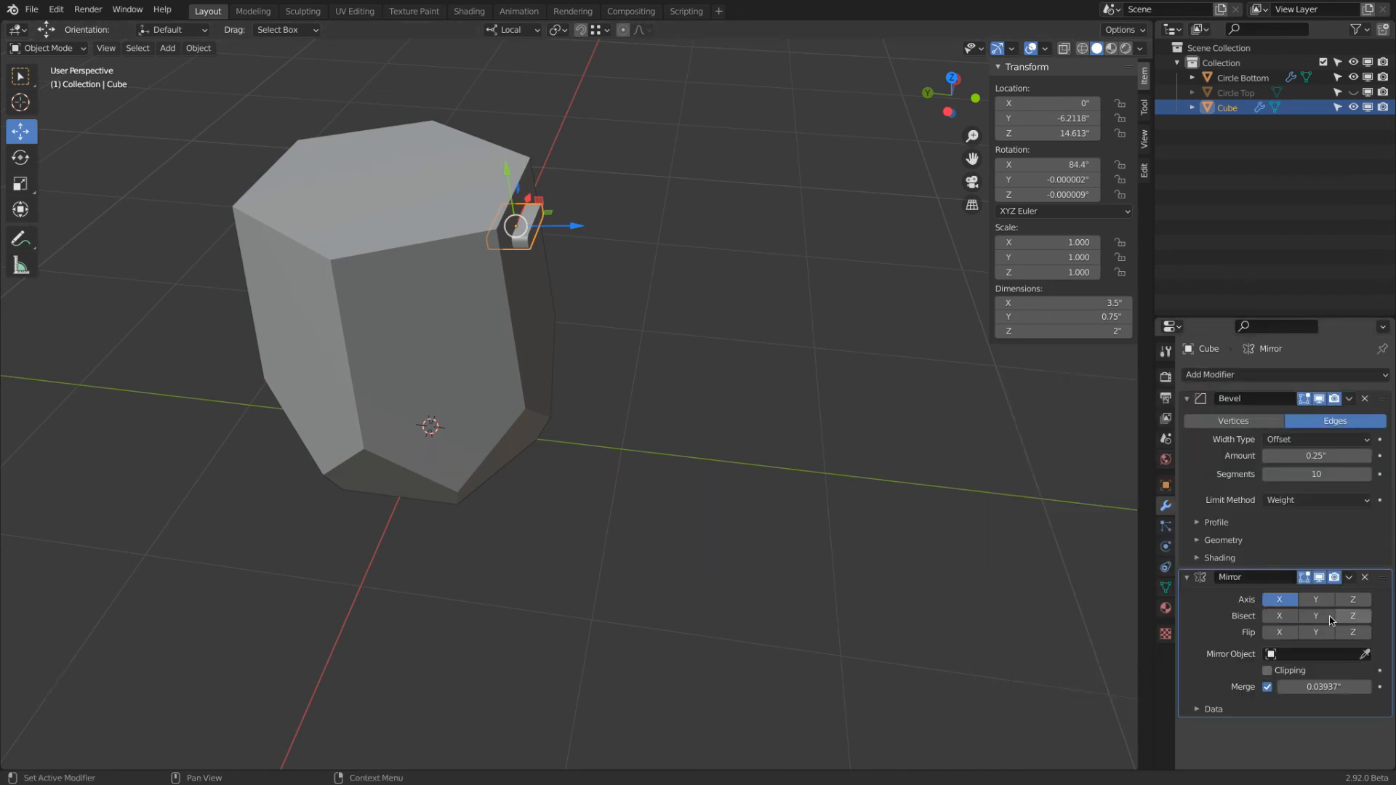
left_click(1280, 599)
left_click(1316, 599)
left_click(1365, 654)
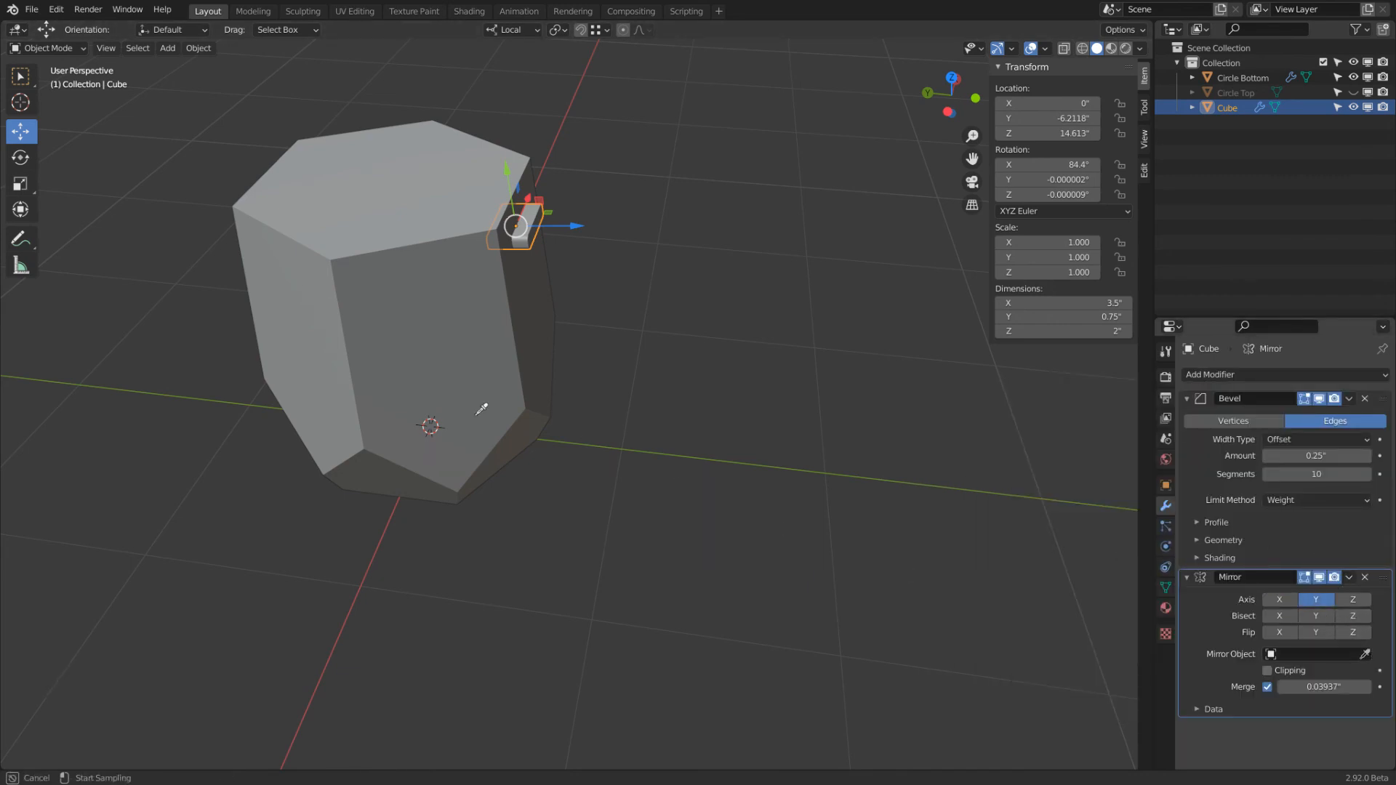
left_click(325, 356)
middle_click_drag(325, 355, 328, 324)
scroll(329, 325, "down", 3)
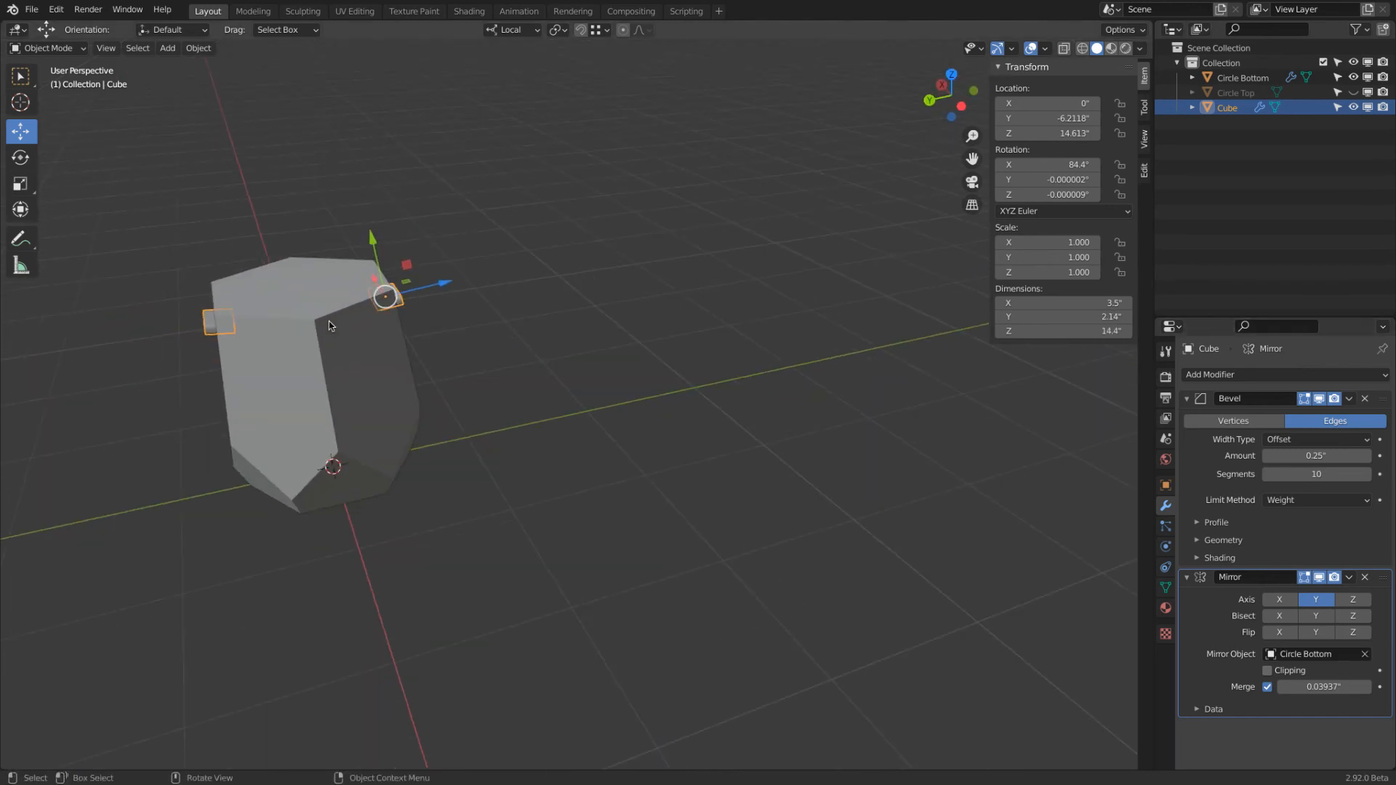
Rename the mirrored cube as Handle
double_click(1229, 107)
type("Hnadl")
type("e")
key("Return")
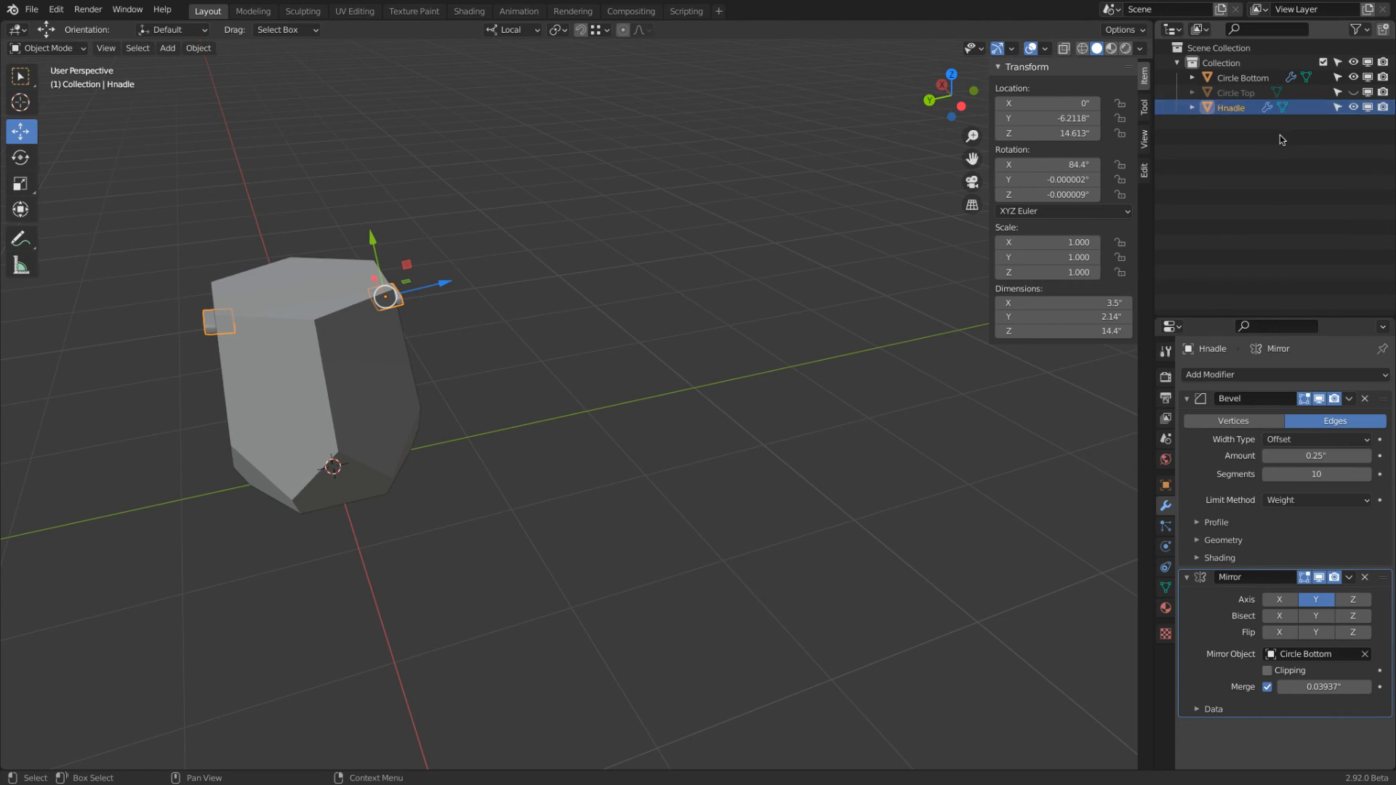
double_click(1227, 108)
type("Ha")
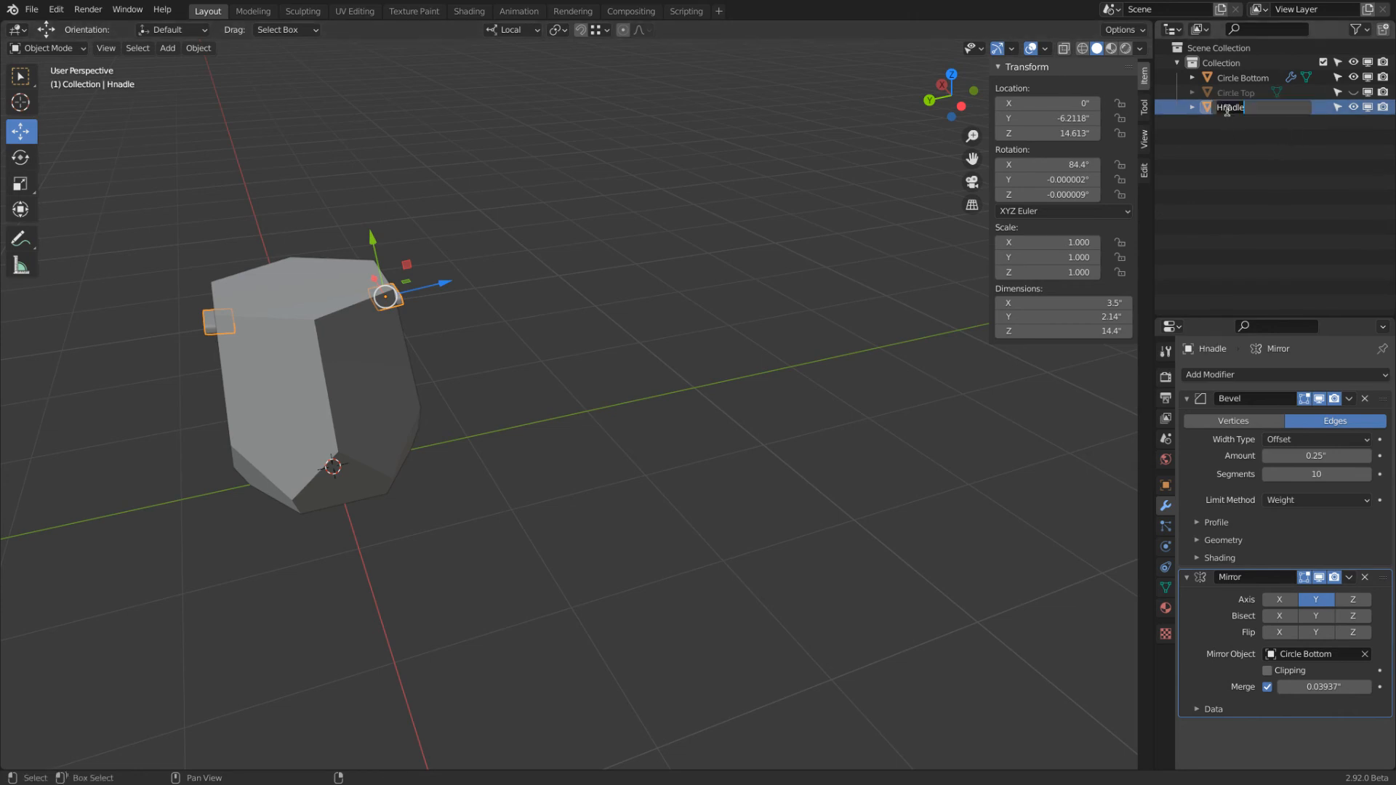
type("ndle")
key("Return")
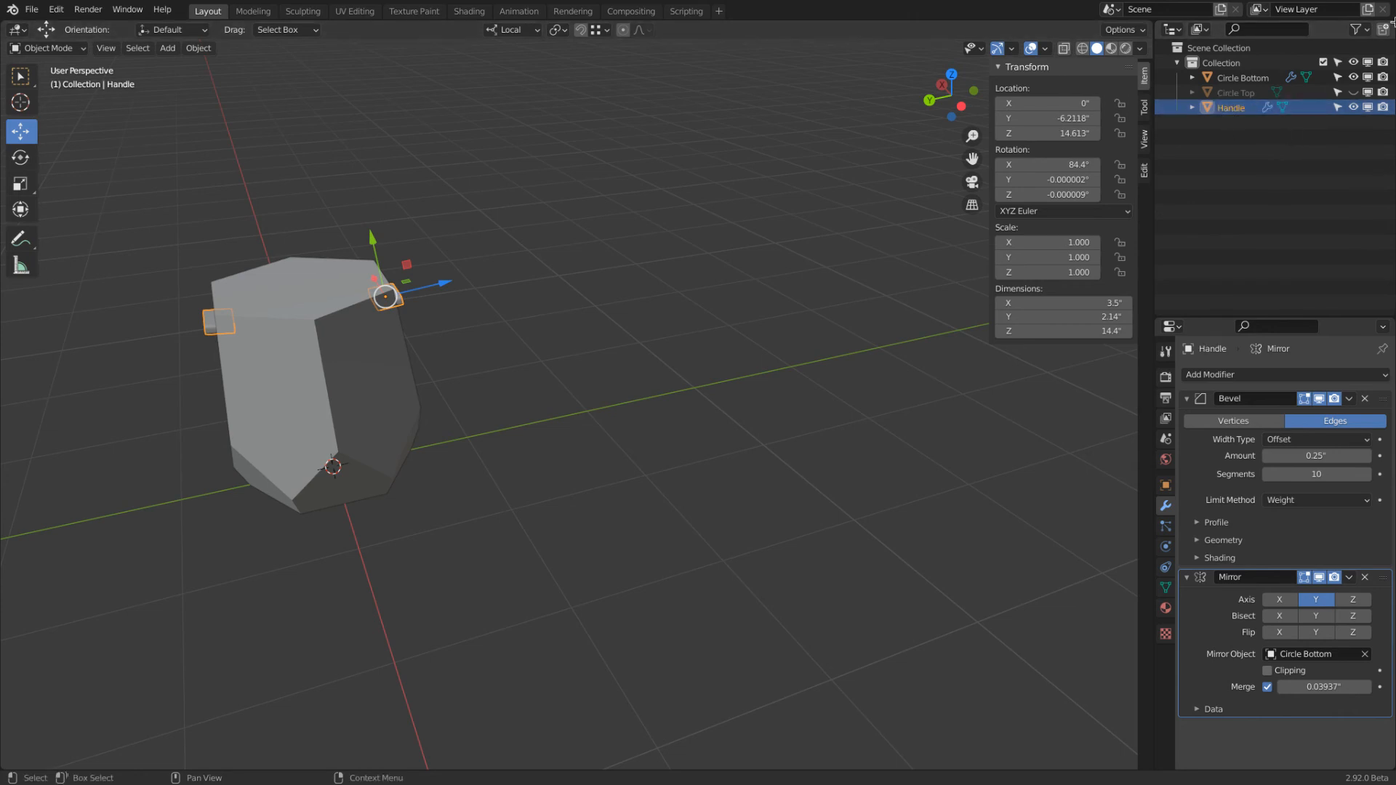
Hide the Handle block and add a Difference Boolean modifier to Circle Bottom with Handle as its object
key("h")
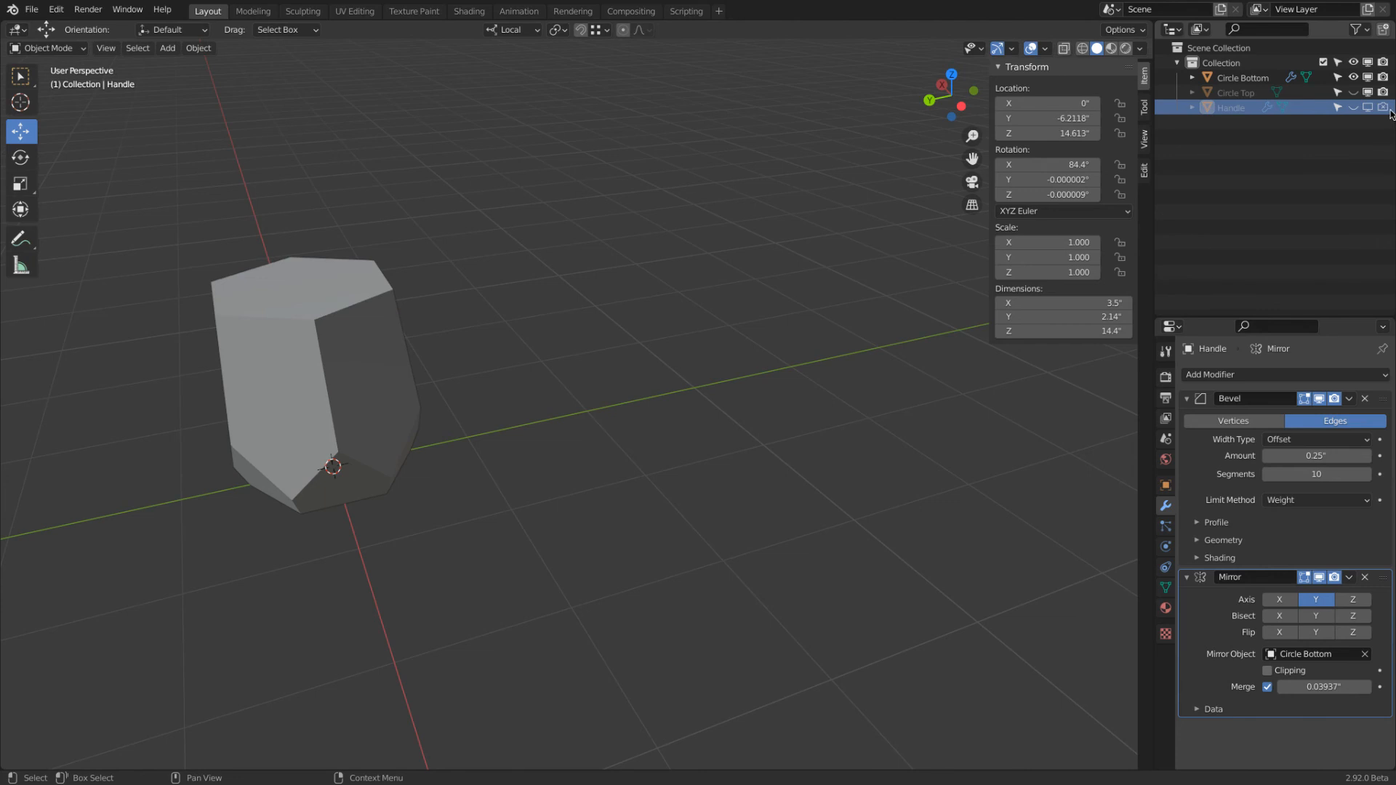
left_click(381, 299)
middle_click_drag(542, 305, 1114, 435)
left_click(1196, 440)
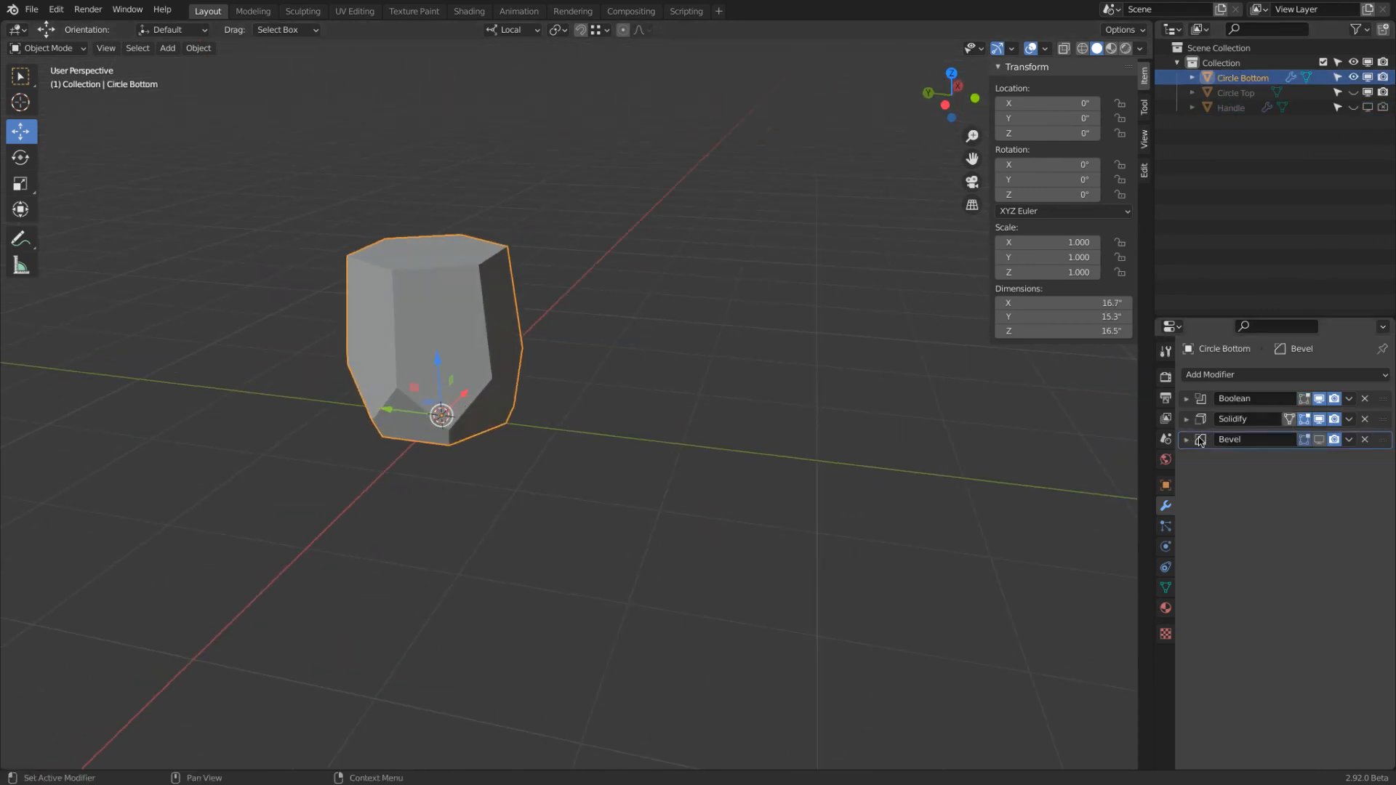
left_click(1219, 374)
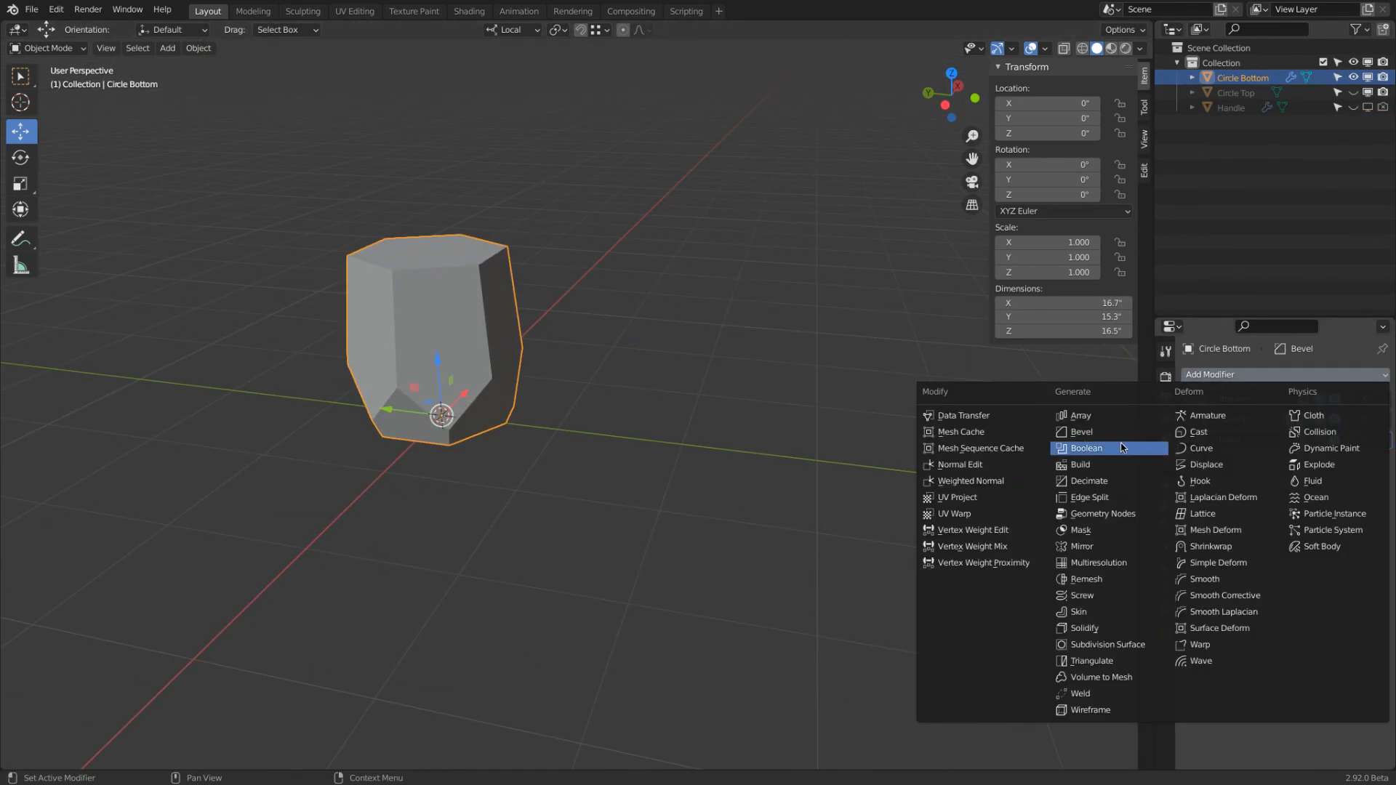
left_click(1090, 445)
left_click(1305, 520)
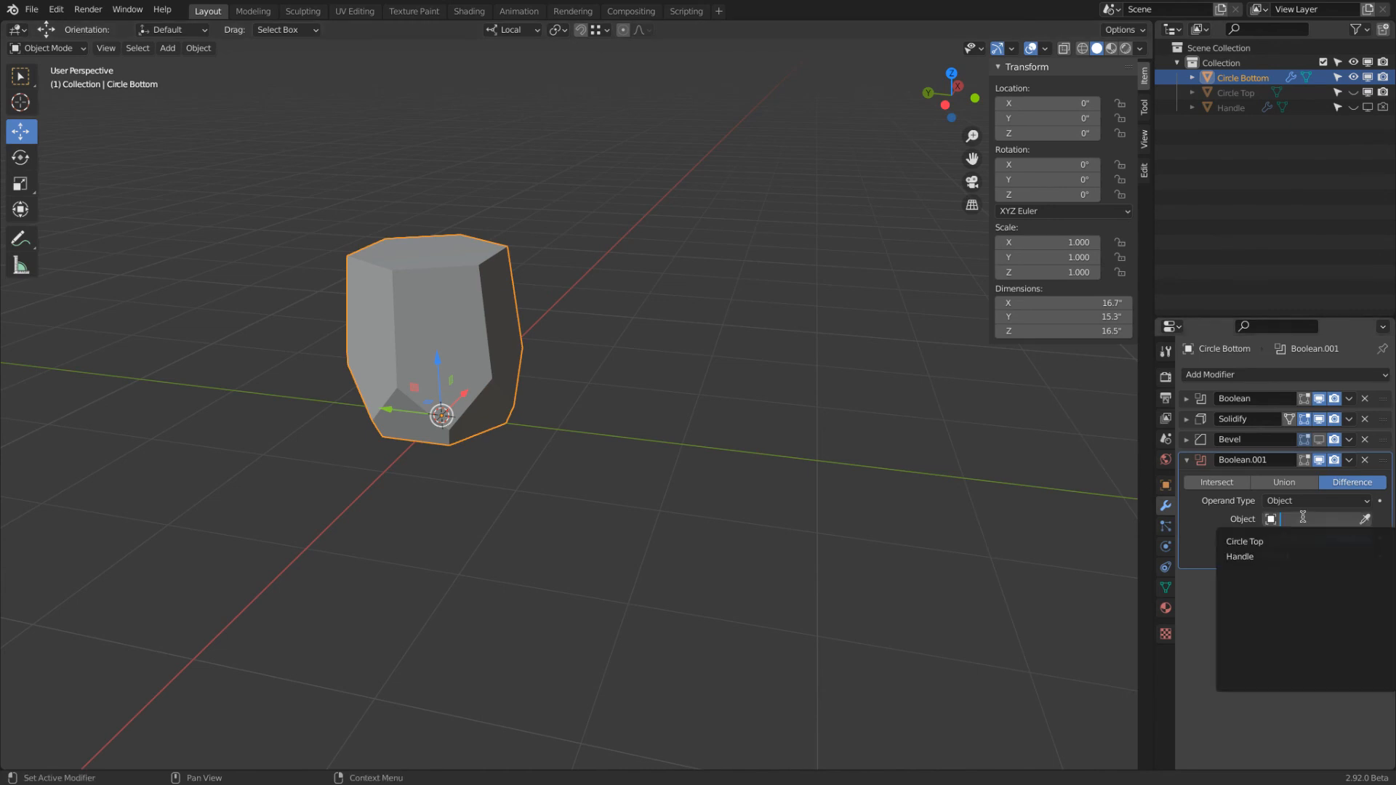
left_click(1262, 556)
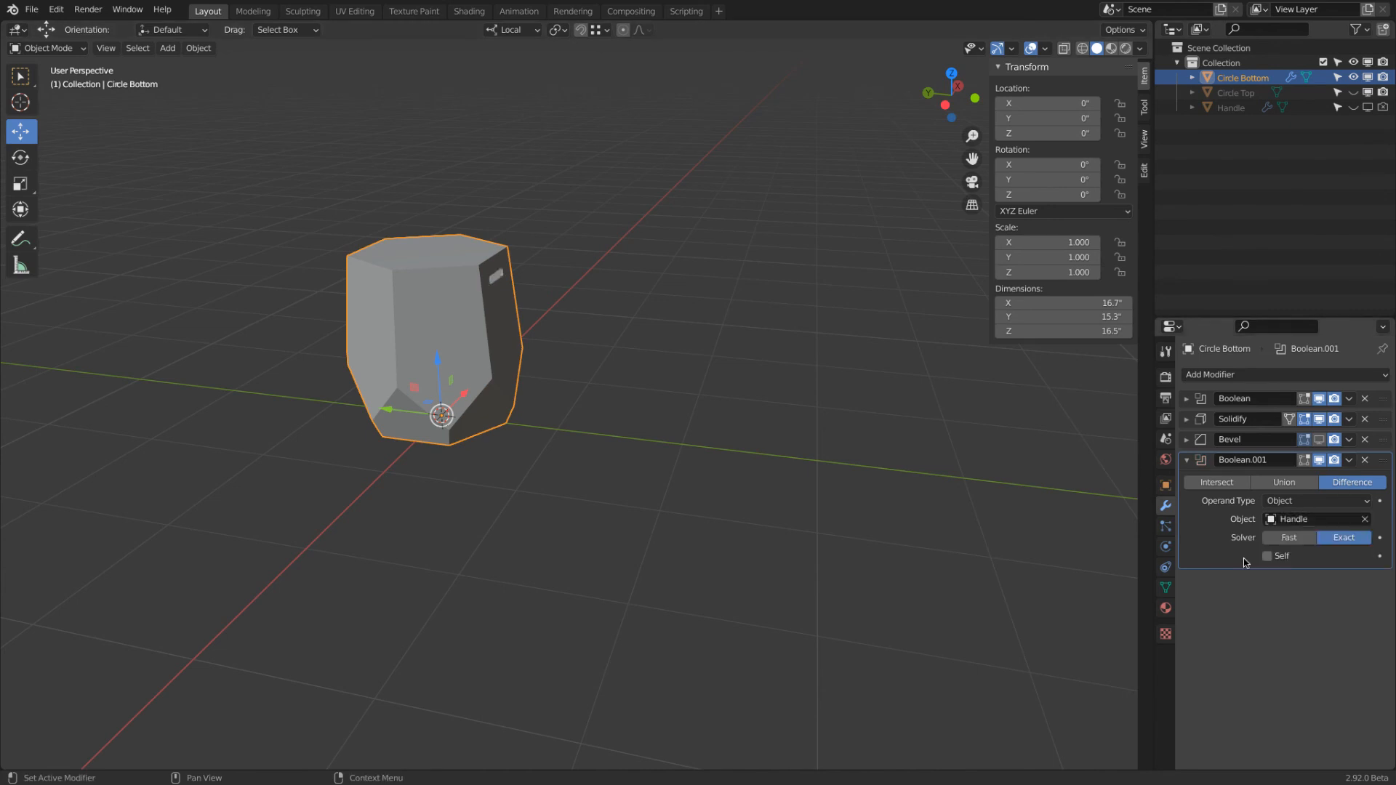
Turn on viewport display of the stool's Bevel modifier and shade the stool smooth
middle_click_drag(542, 212, 1125, 437)
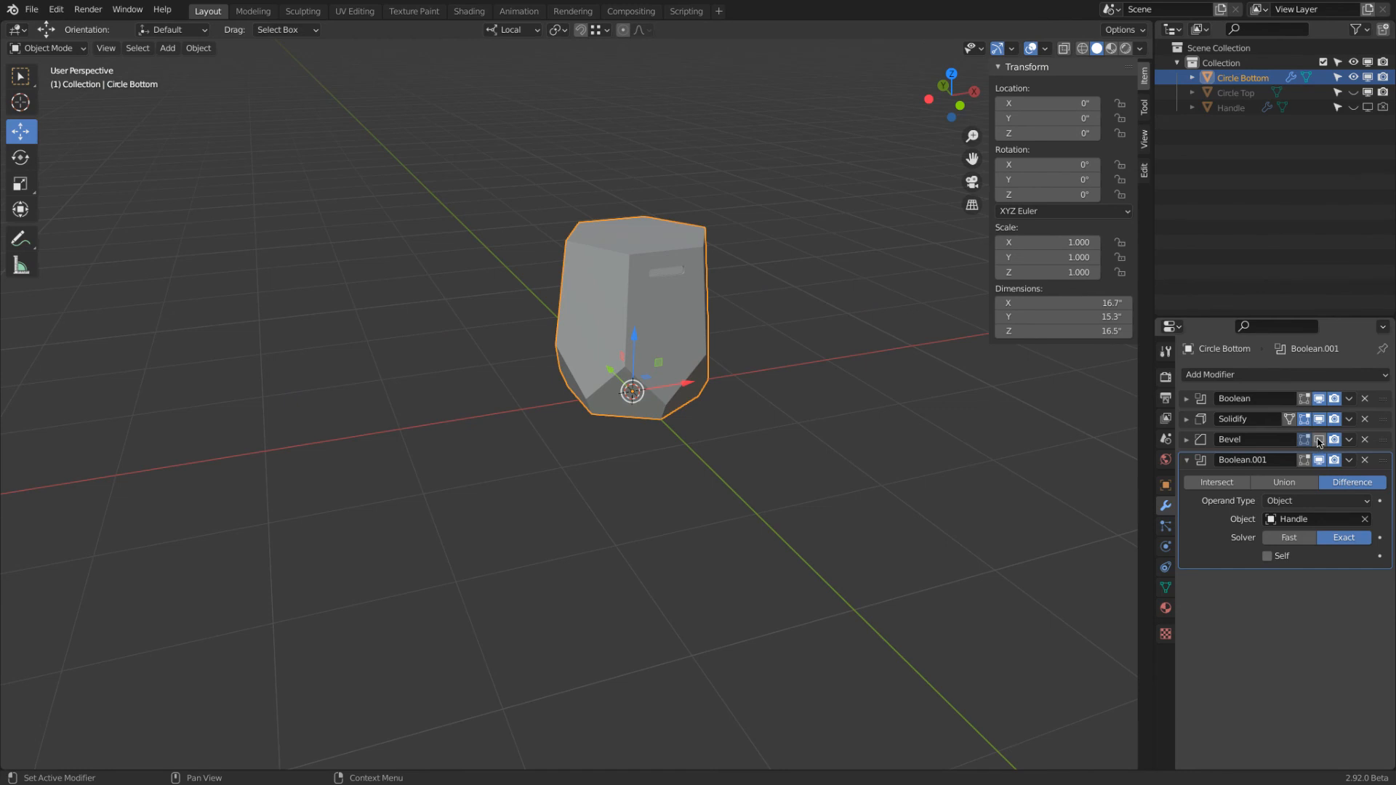
scroll(651, 238, "up", 4)
right_click(602, 251)
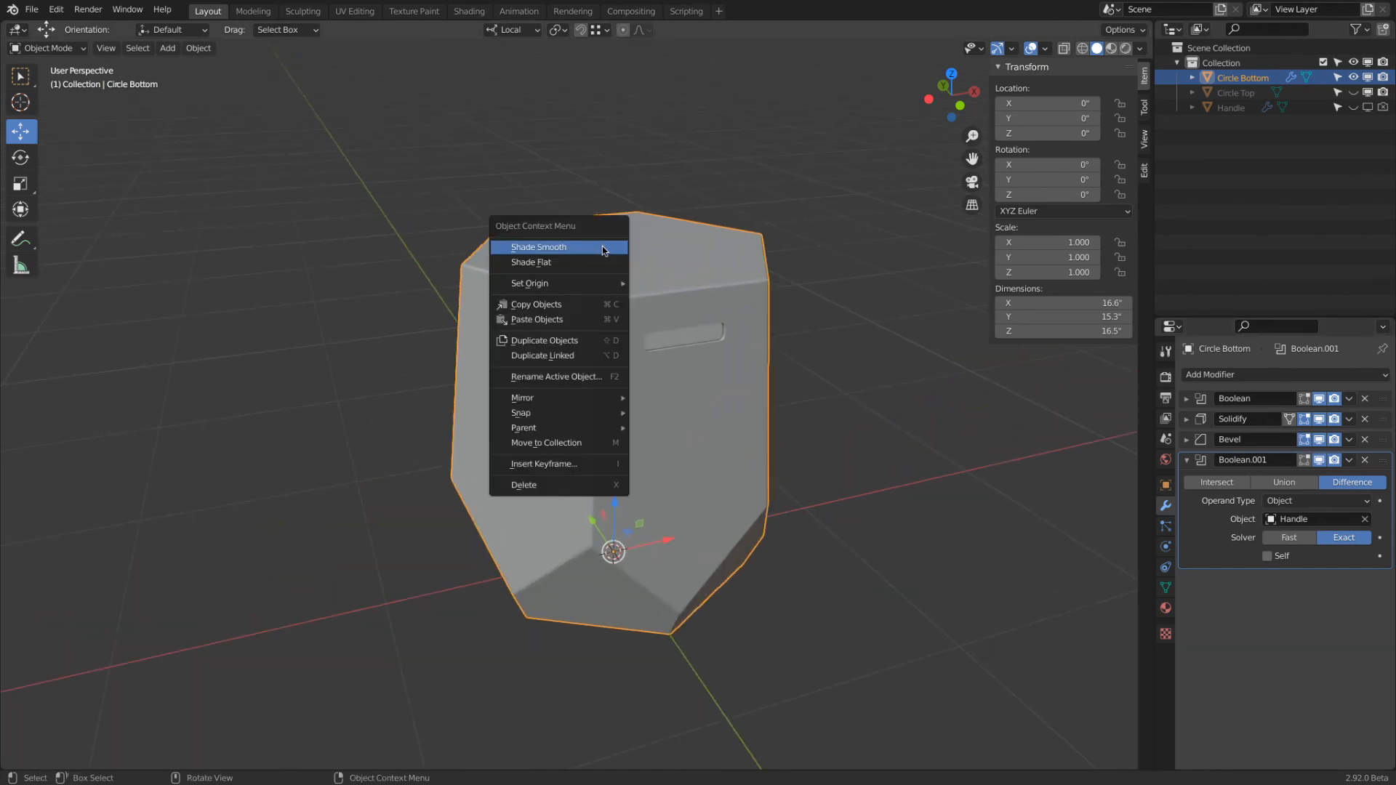
left_click(602, 248)
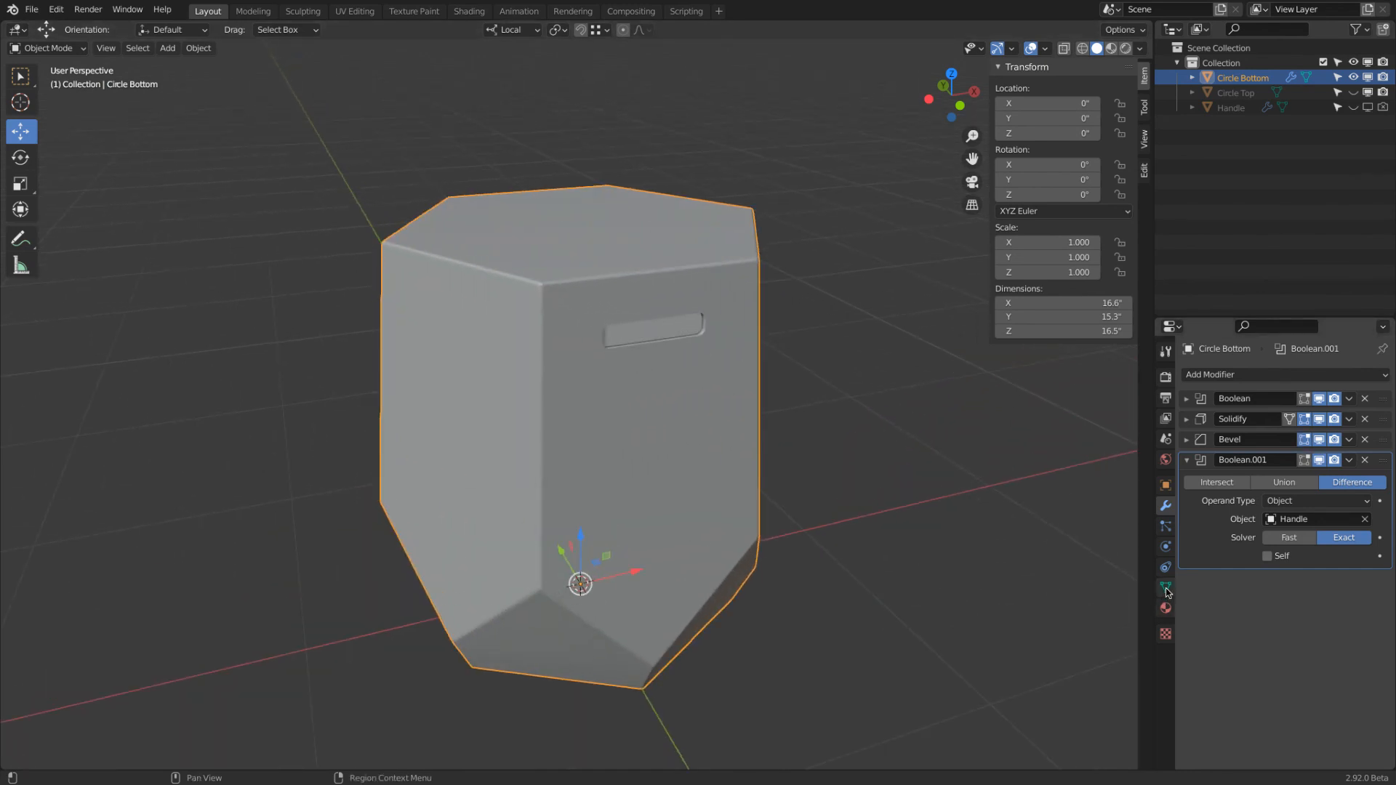
Inspect the handle cutout up close and temporarily unhide the Handle block to check its smooth shading and Auto Smooth setting
scroll(702, 398, "up", 4)
middle_click_drag(660, 314, 604, 338)
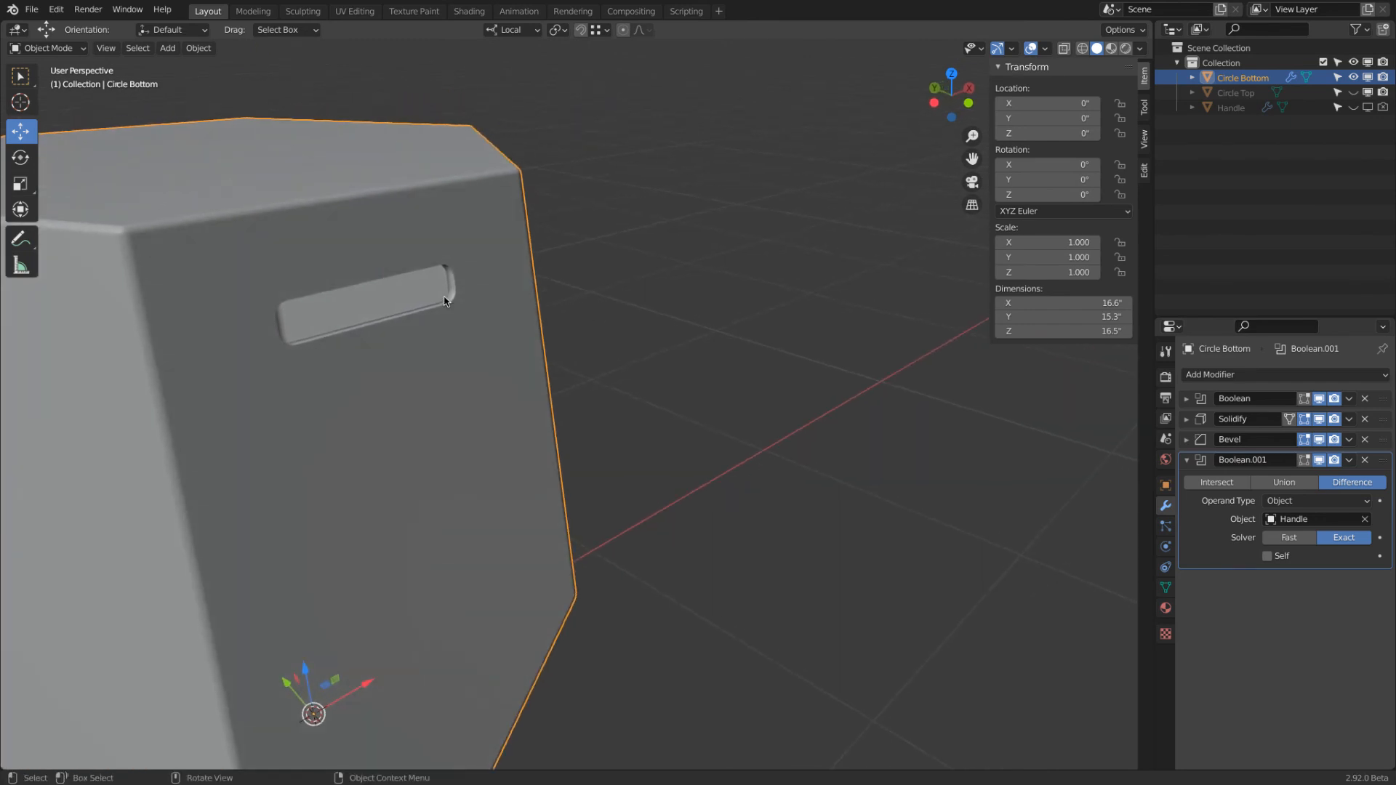
middle_click_drag(420, 292, 465, 298)
middle_click_drag(1118, 381, 733, 326)
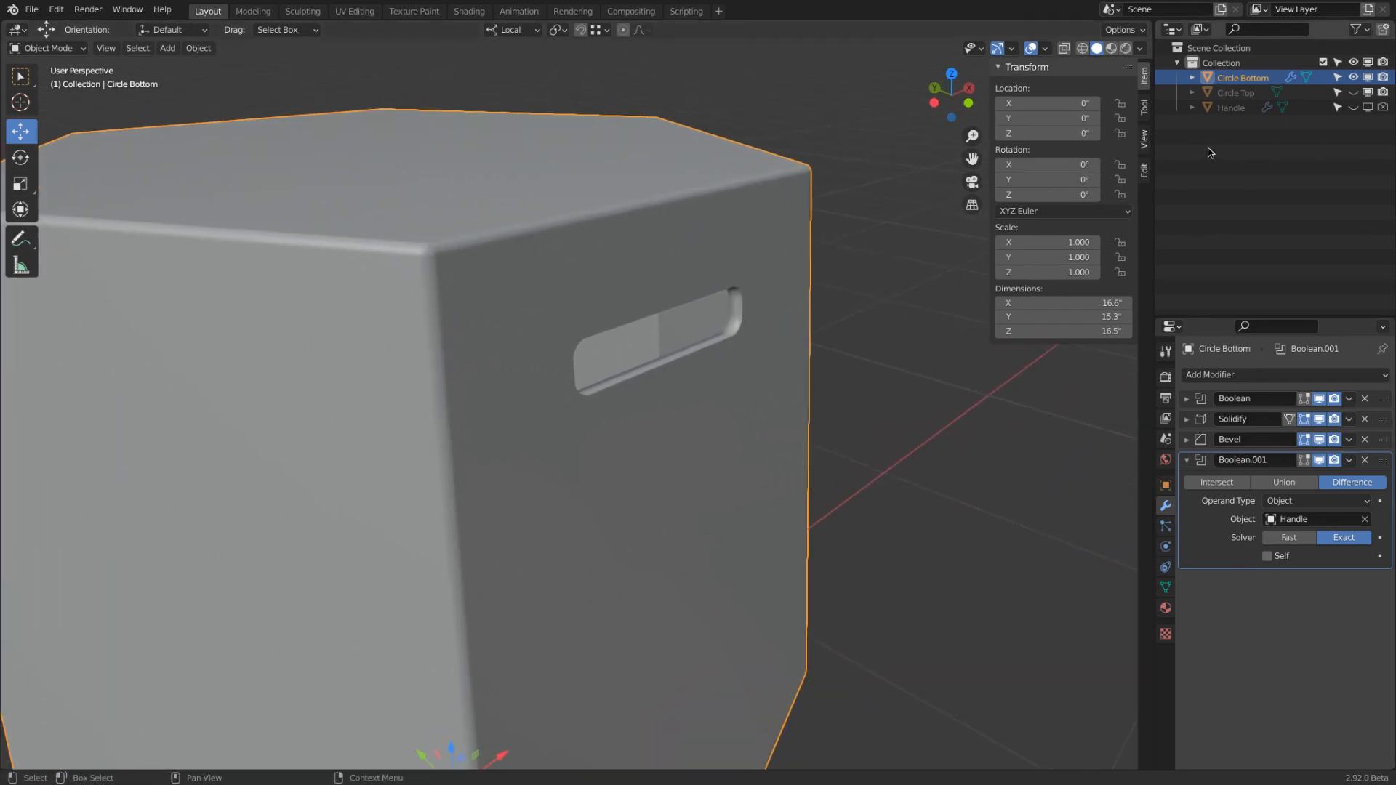
left_click(1353, 107)
left_click(654, 351)
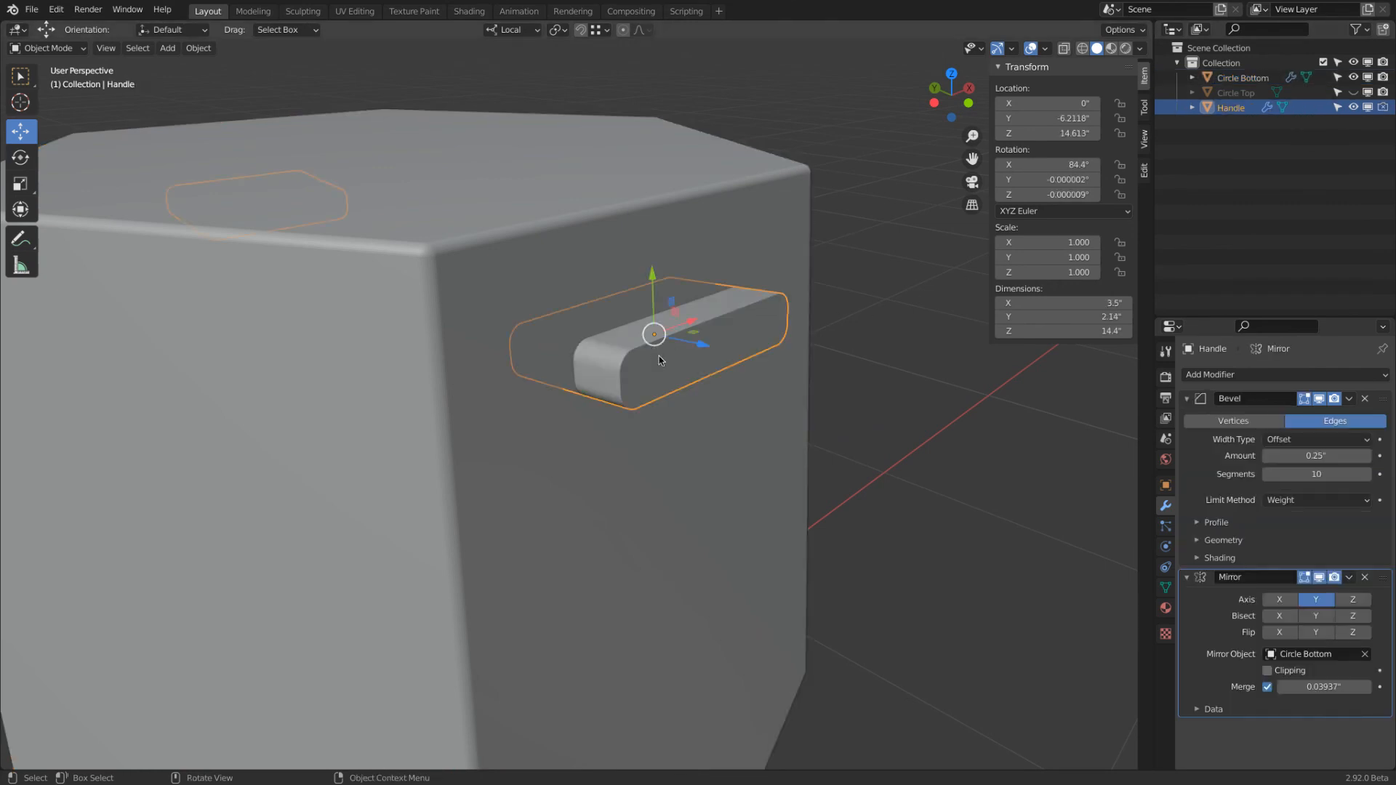
left_click(1165, 587)
right_click(739, 328)
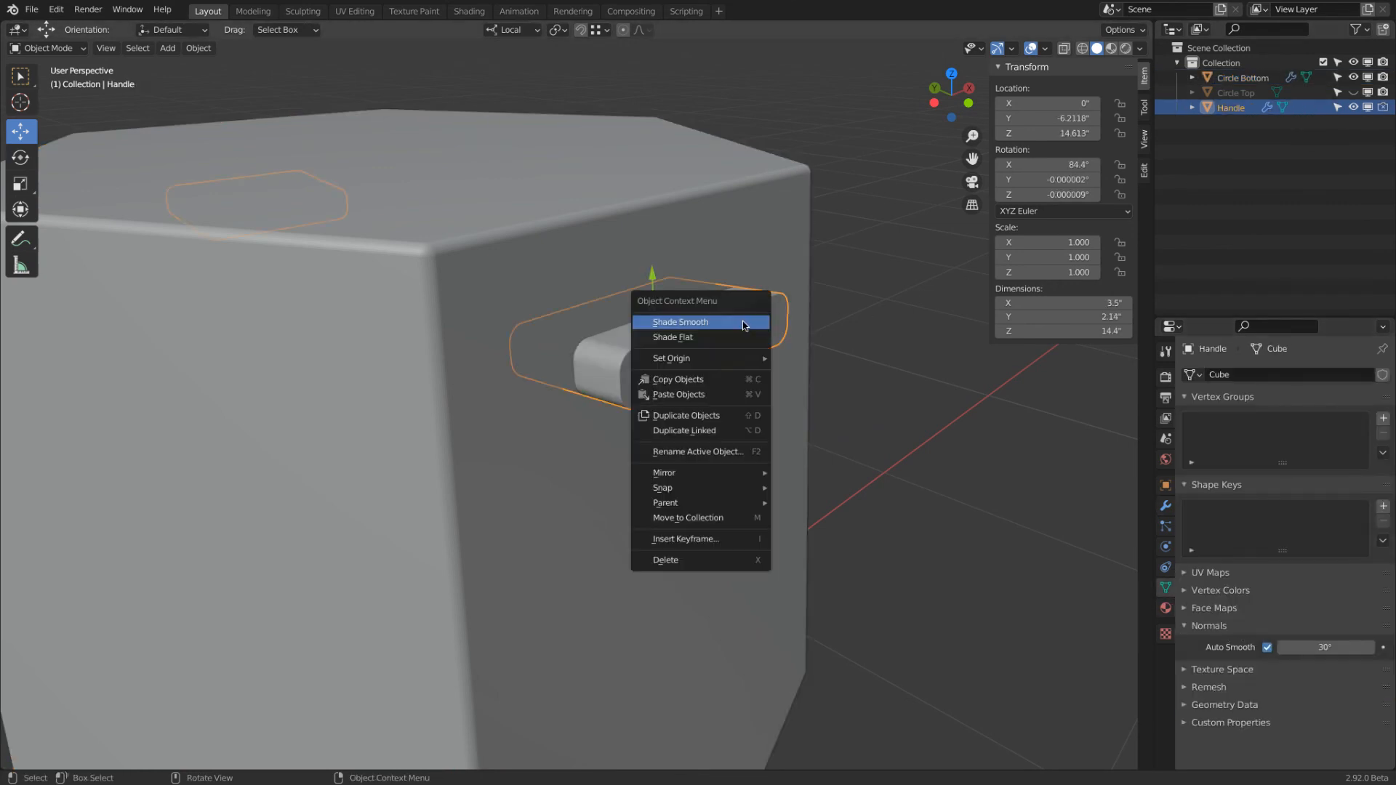
left_click(1353, 107)
Shade the Circle Bottom stool body smooth and enable Auto Smooth at 30° for its normals
left_click(634, 281)
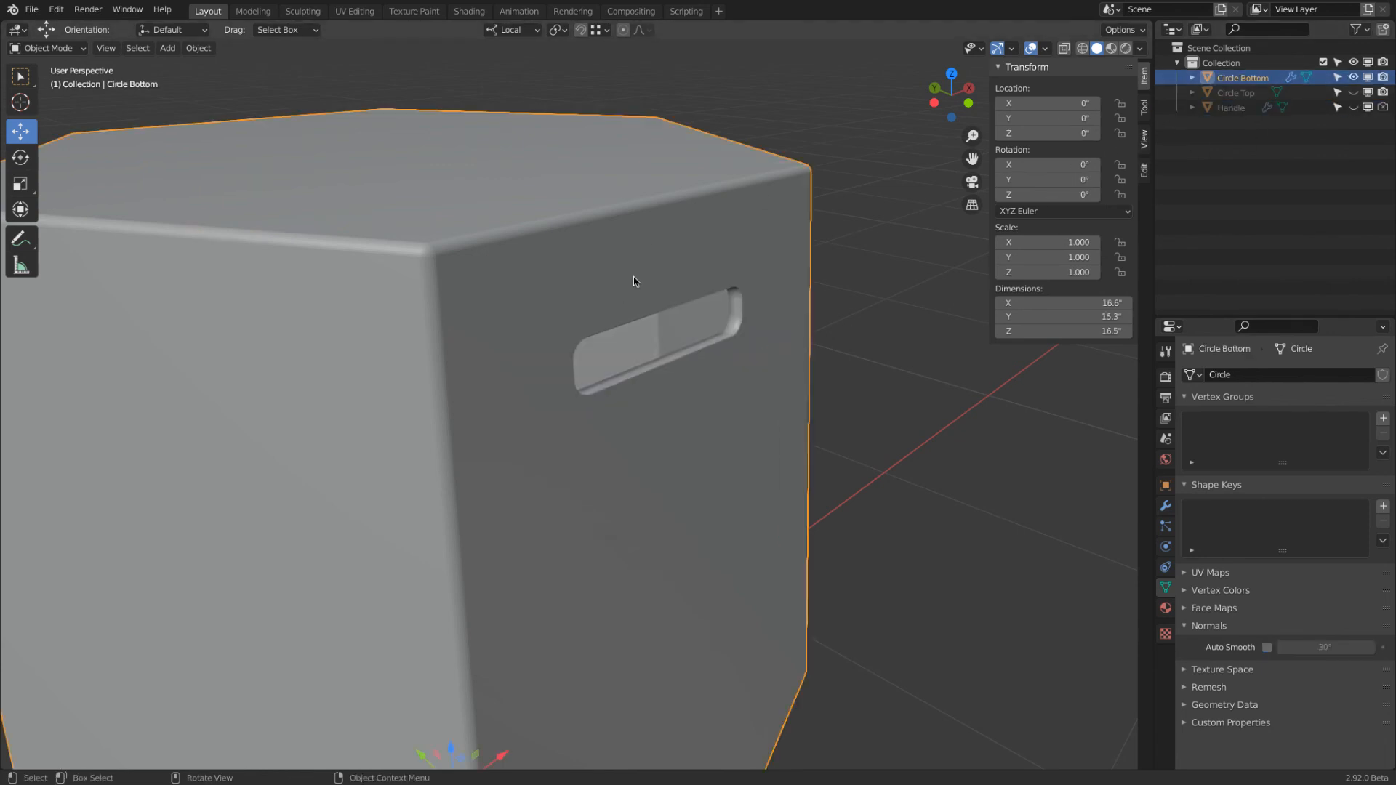
right_click(737, 253)
left_click(741, 251)
left_click(1269, 649)
left_click(1269, 649)
left_click(1270, 648)
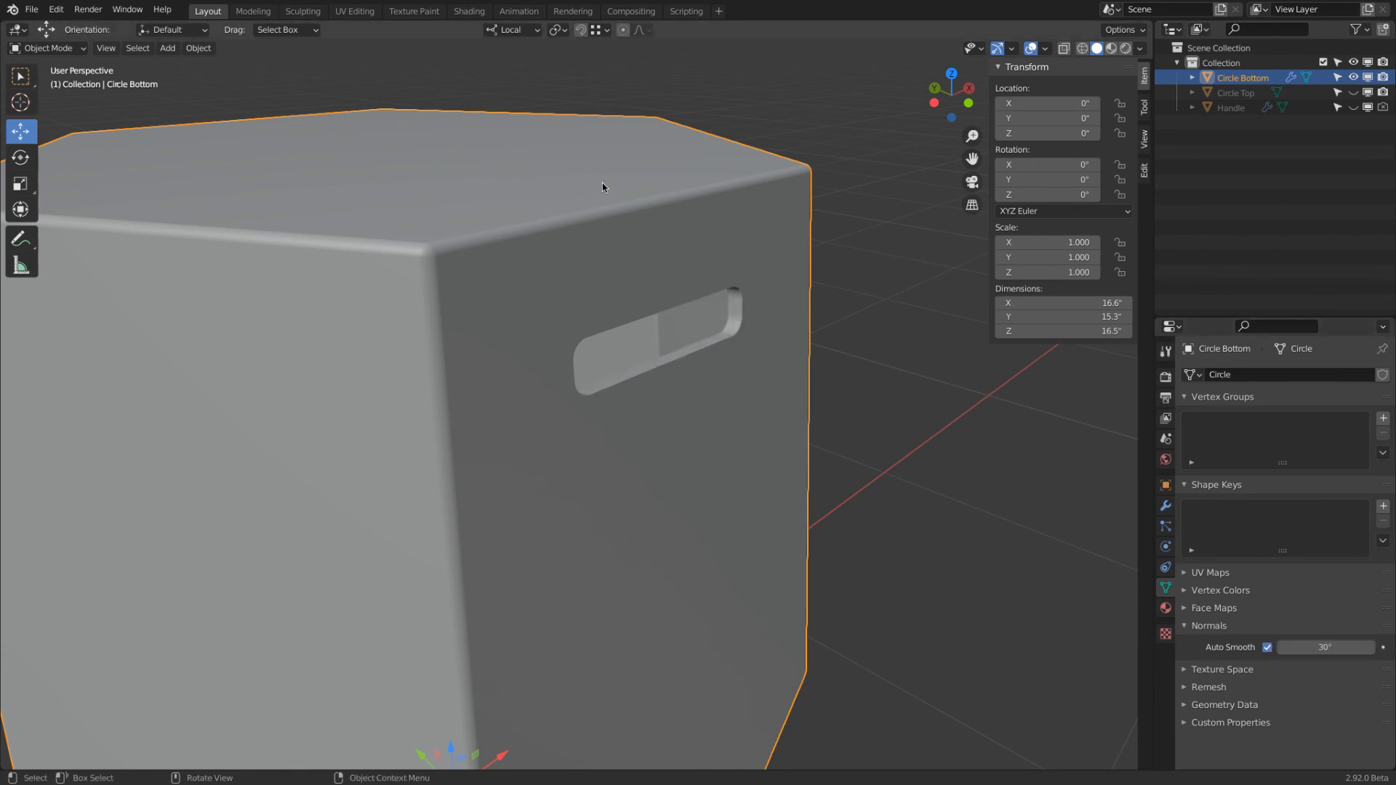
scroll(604, 183, "down", 2)
scroll(603, 192, "down", 6)
middle_click_drag(639, 228, 679, 225)
scroll(675, 221, "down", 2)
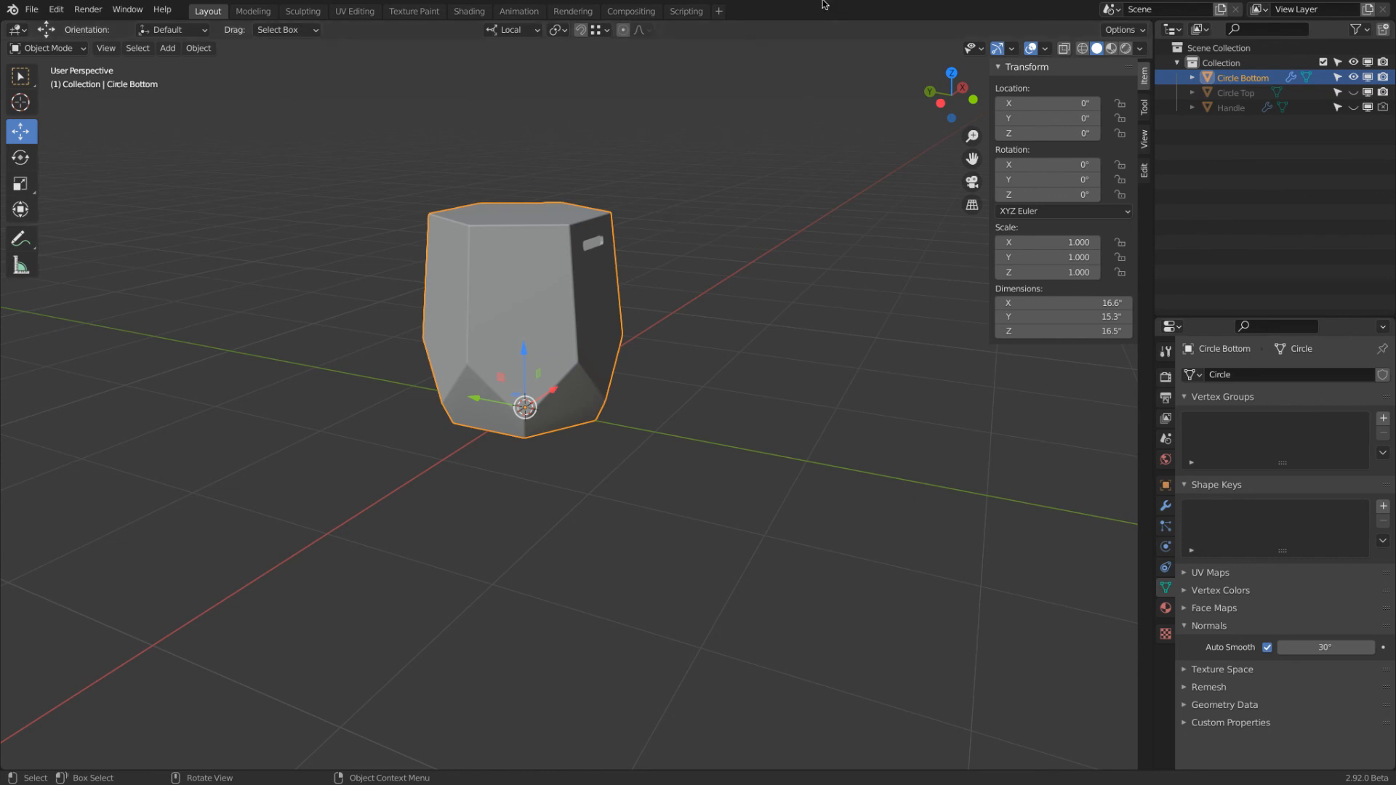
left_click(199, 47)
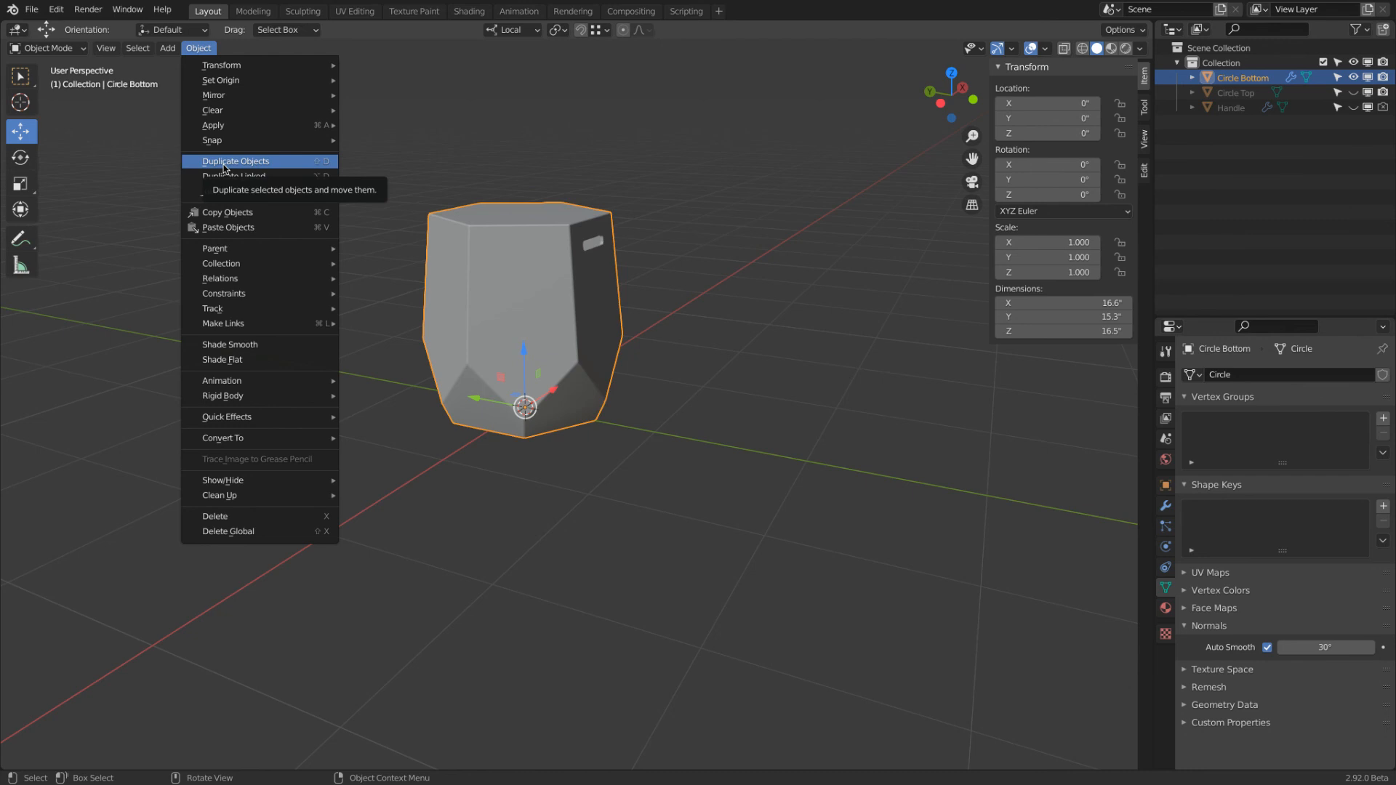
middle_click_drag(645, 591, 584, 477)
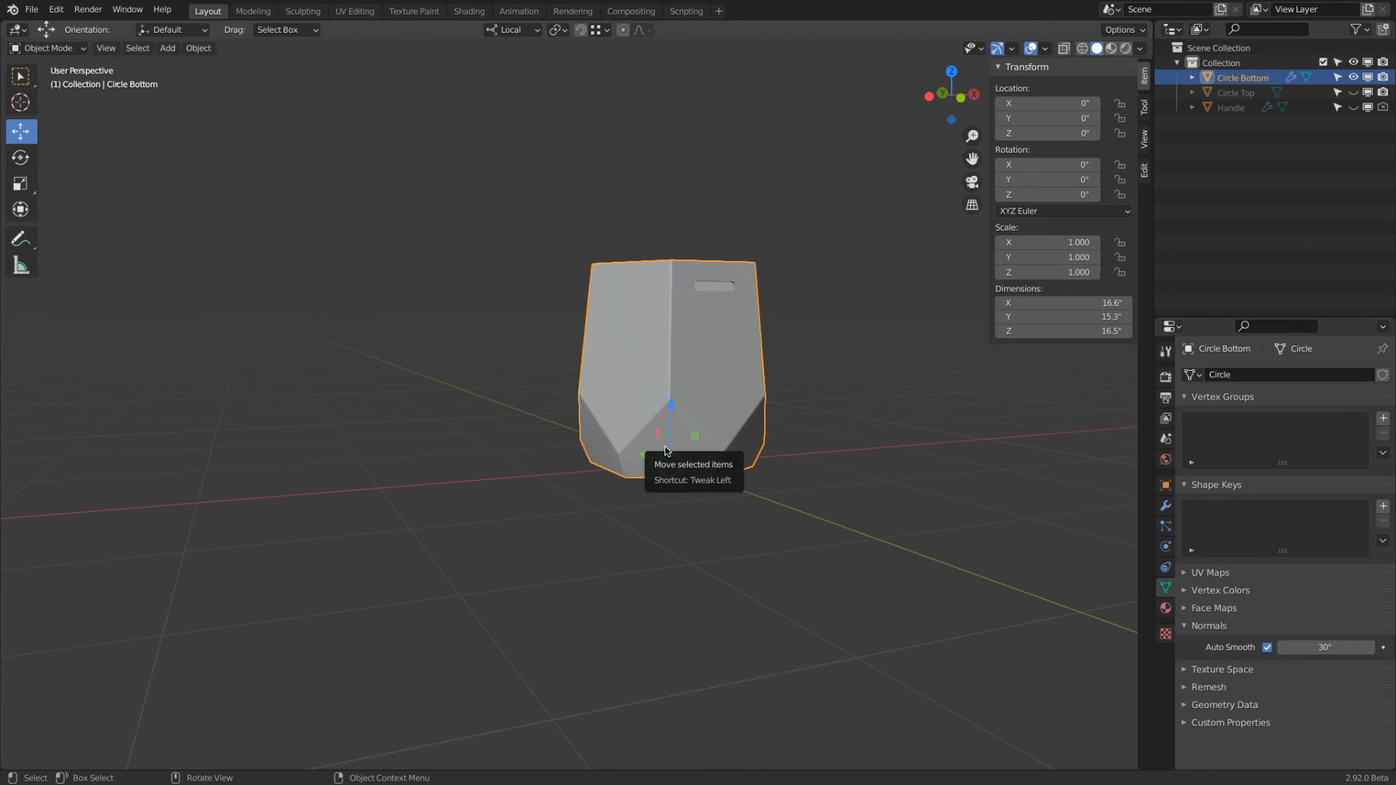
middle_click_drag(666, 450, 686, 364)
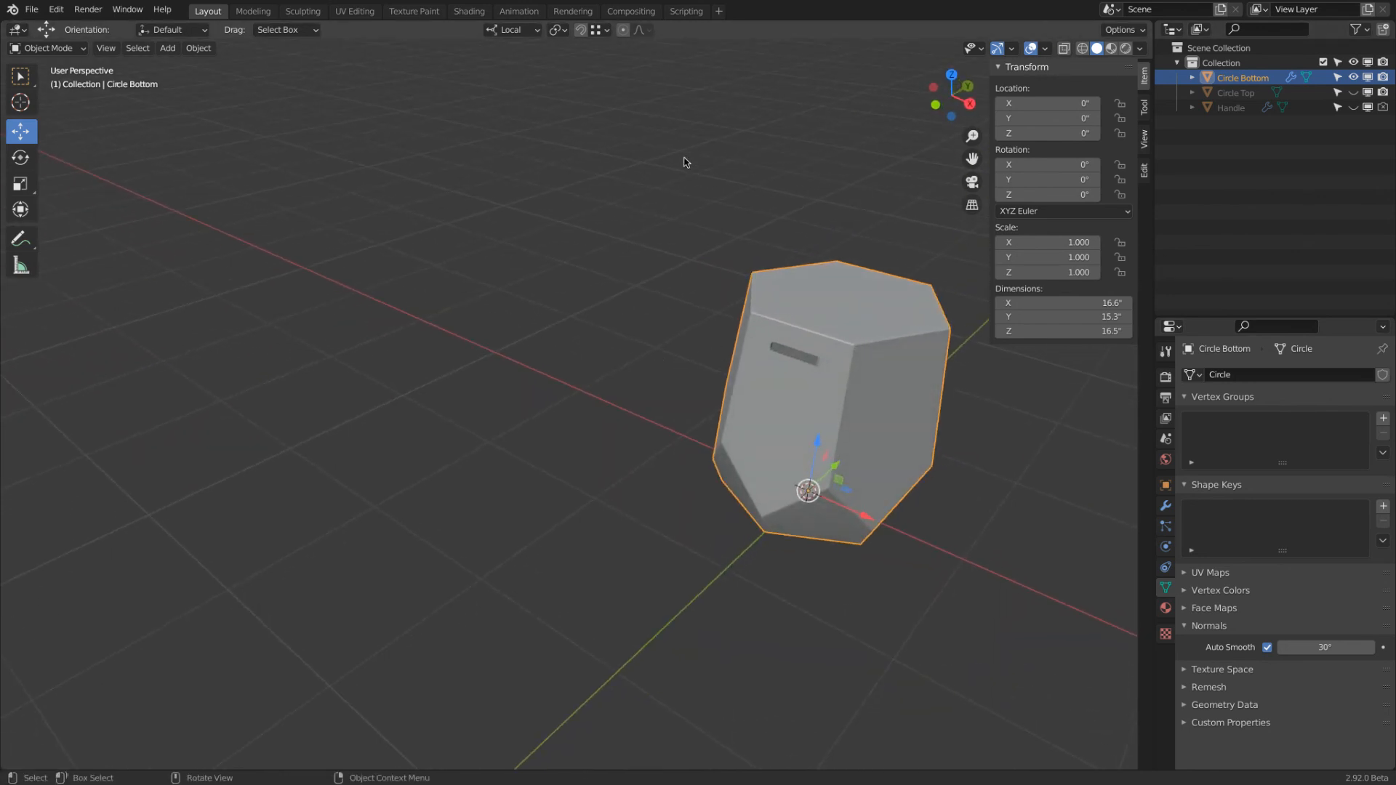
left_click(605, 31)
middle_click_drag(892, 366, 710, 377)
scroll(689, 328, "up", 5)
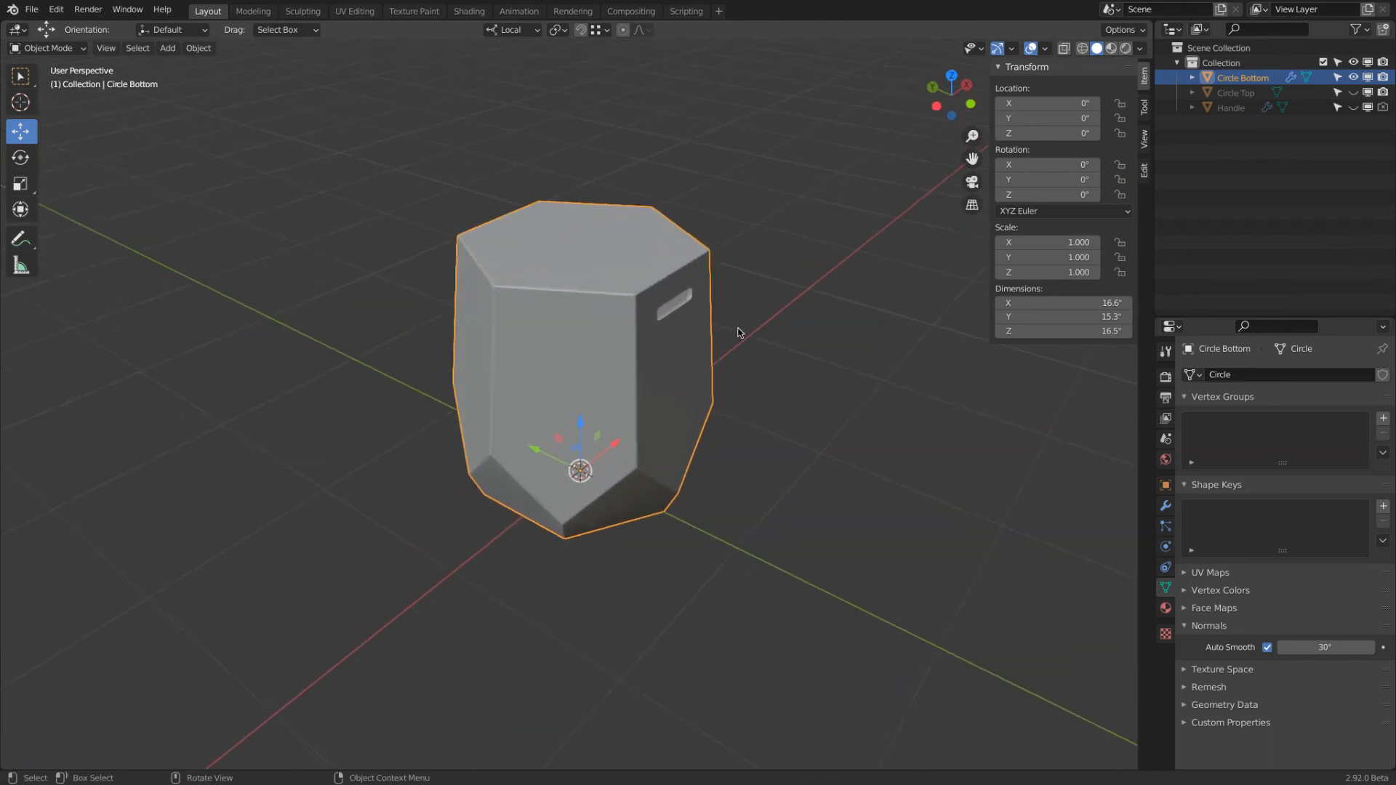
Add a second Bevel modifier to Circle Bottom after the handle Boolean, with an amount of 1 mm and 10 segments
scroll(669, 327, "up", 4)
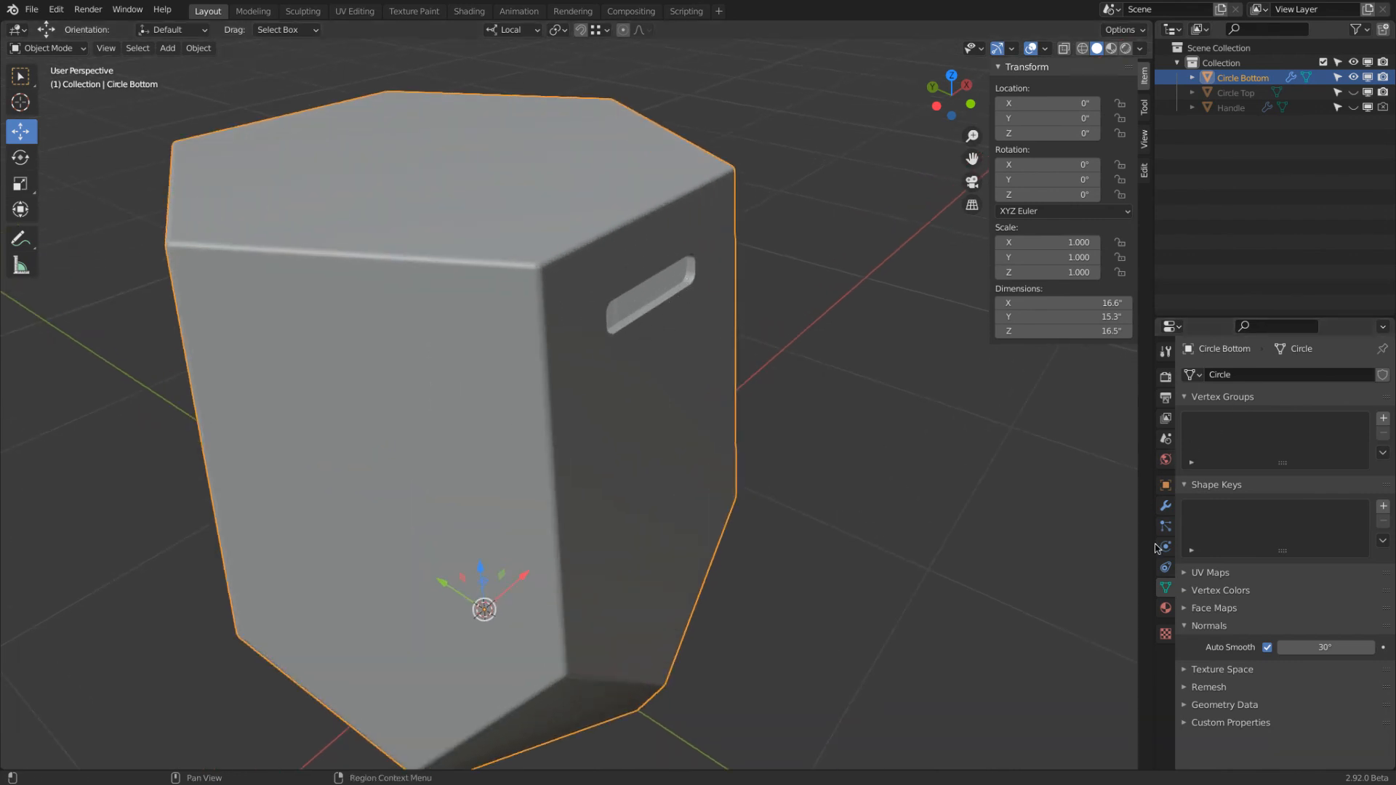
left_click(1166, 505)
left_click(1268, 375)
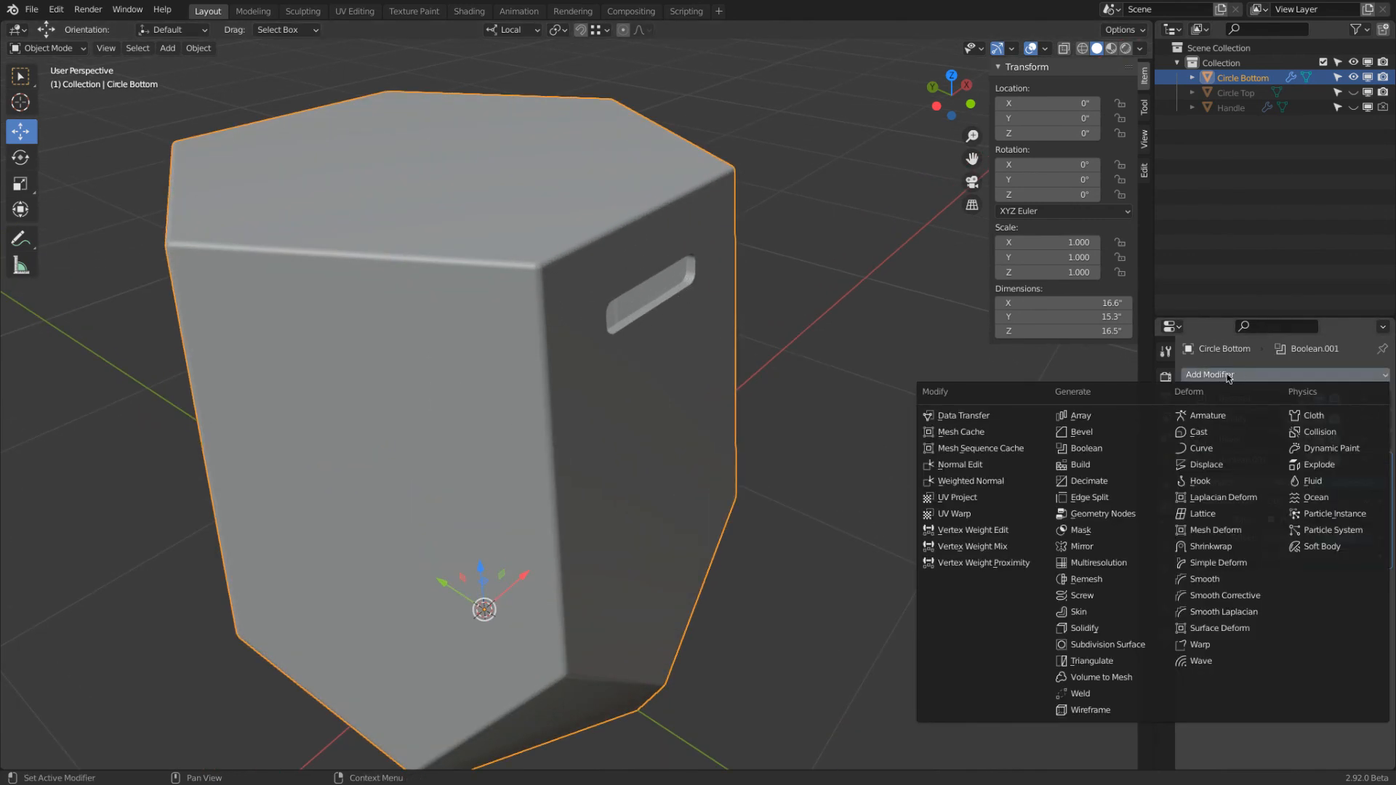
left_click(1104, 434)
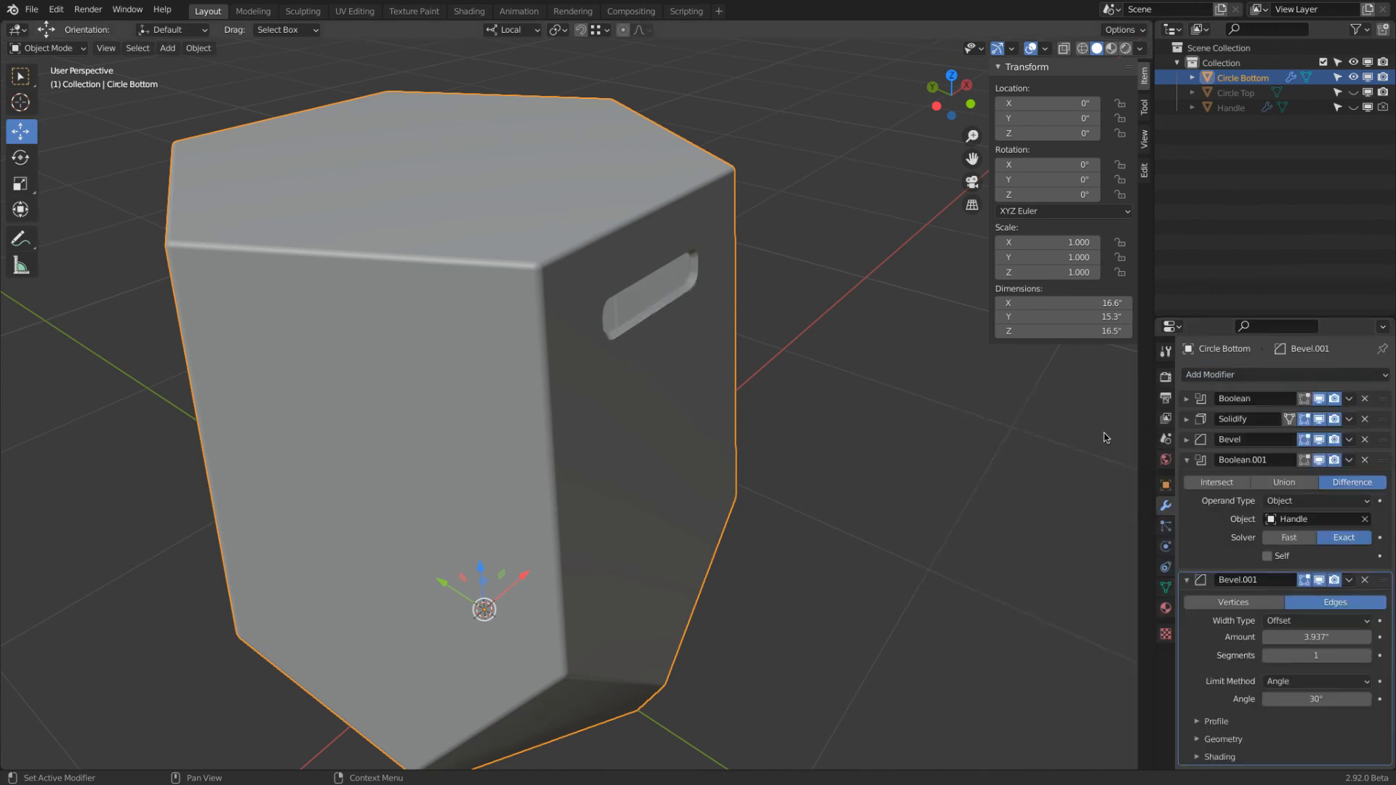
left_click(1305, 638)
type("1mm")
key("Return")
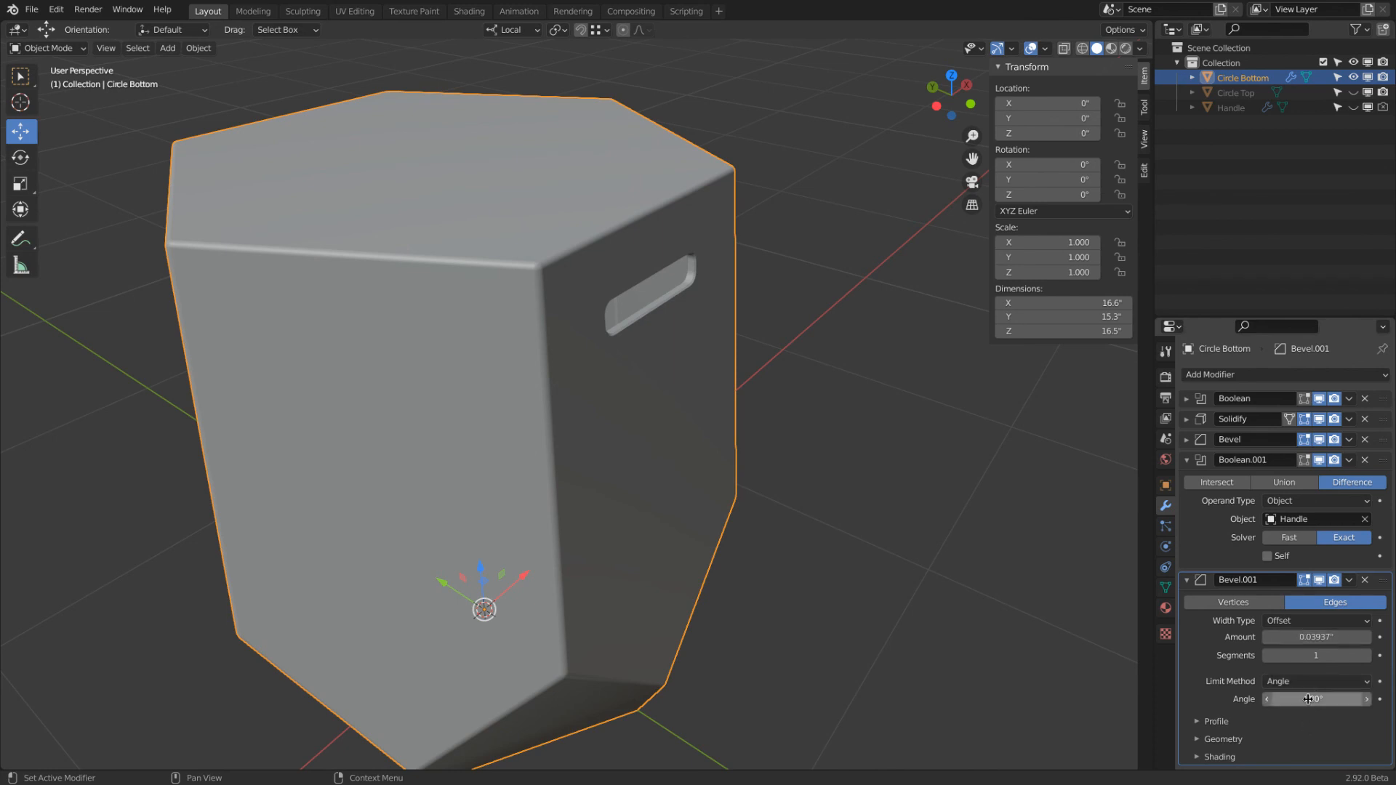
left_click(1306, 655)
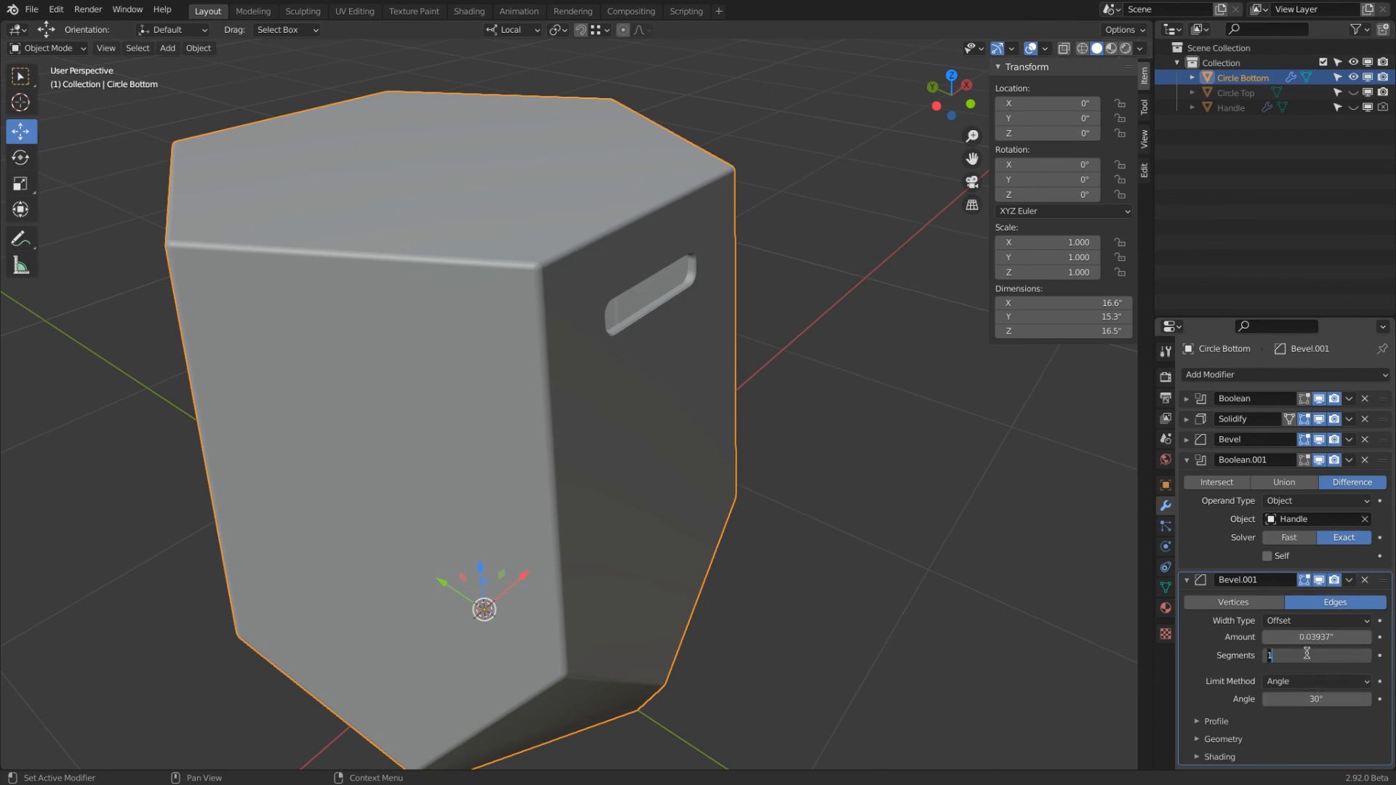
type("10")
key("Return")
Inspect the beveled handle cutout up close, check the stool's Auto Smooth option, and review the whole body from several angles
mouse_move(868, 410)
middle_mouse_down()
mouse_move(777, 378)
mouse_move(776, 408)
mouse_move(843, 412)
middle_mouse_up()
scroll(919, 385, "down", 2)
scroll(847, 317, "up", 4)
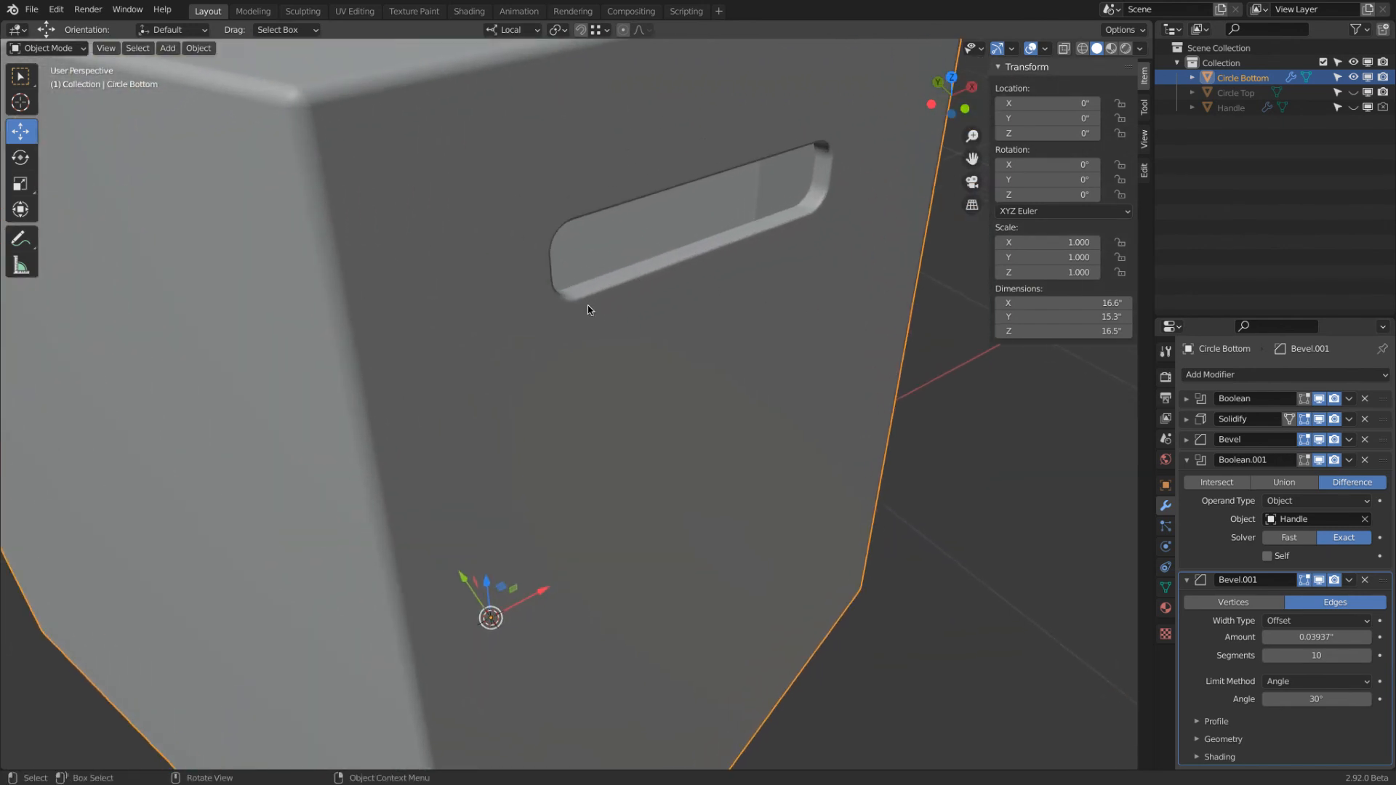
right_click(609, 343)
key("Escape")
right_click(583, 318)
key("Escape")
key("q")
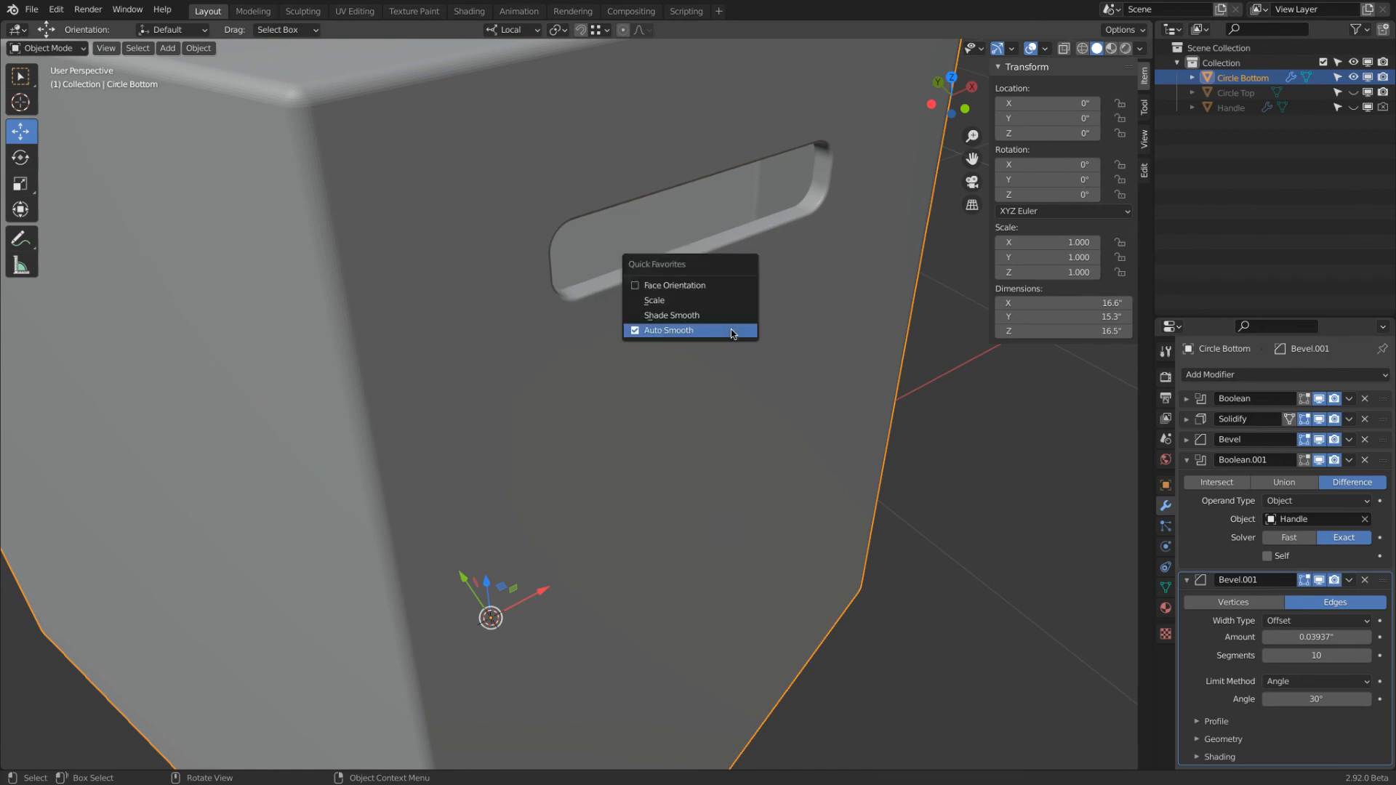
left_click(693, 332)
scroll(788, 342, "down", 6)
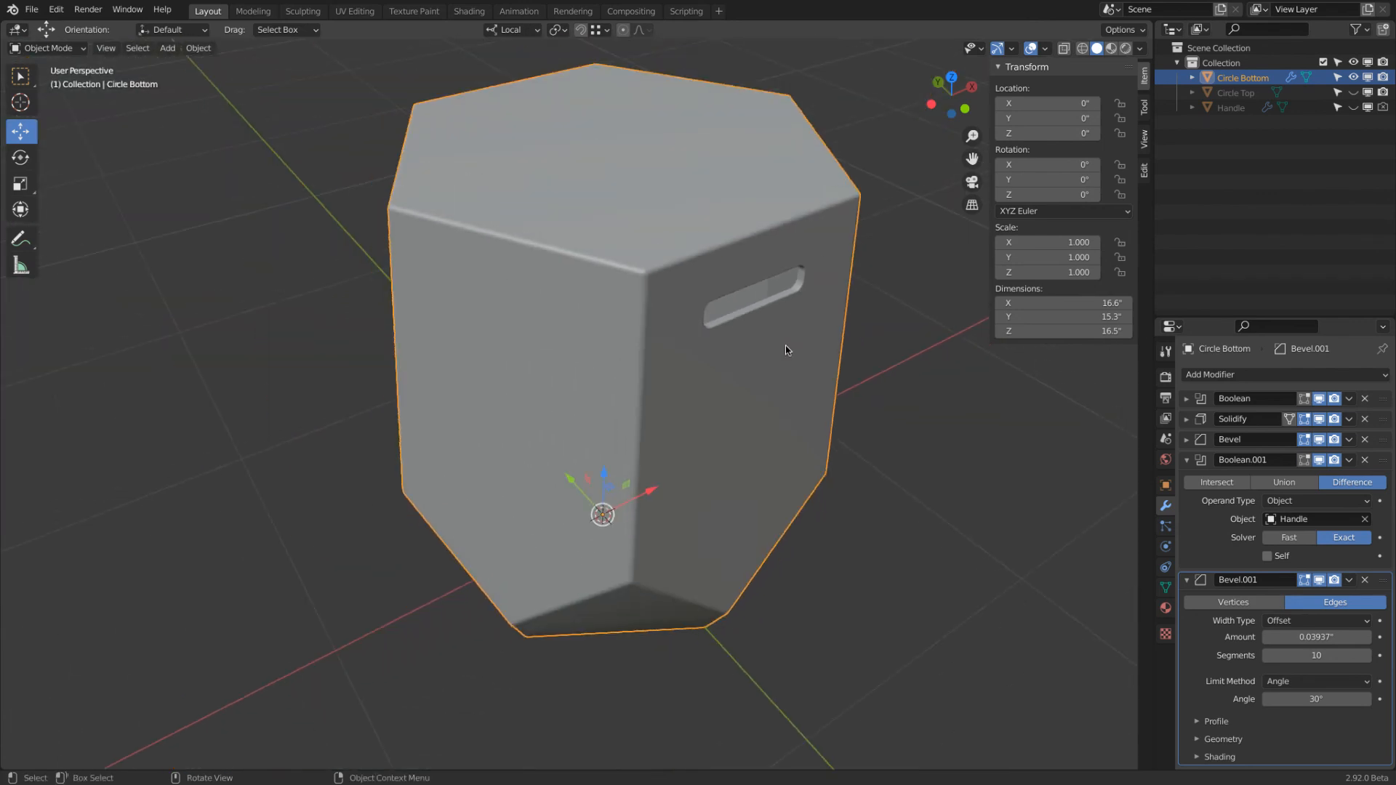
scroll(771, 345, "down", 3)
middle_click_drag(777, 339, 752, 301)
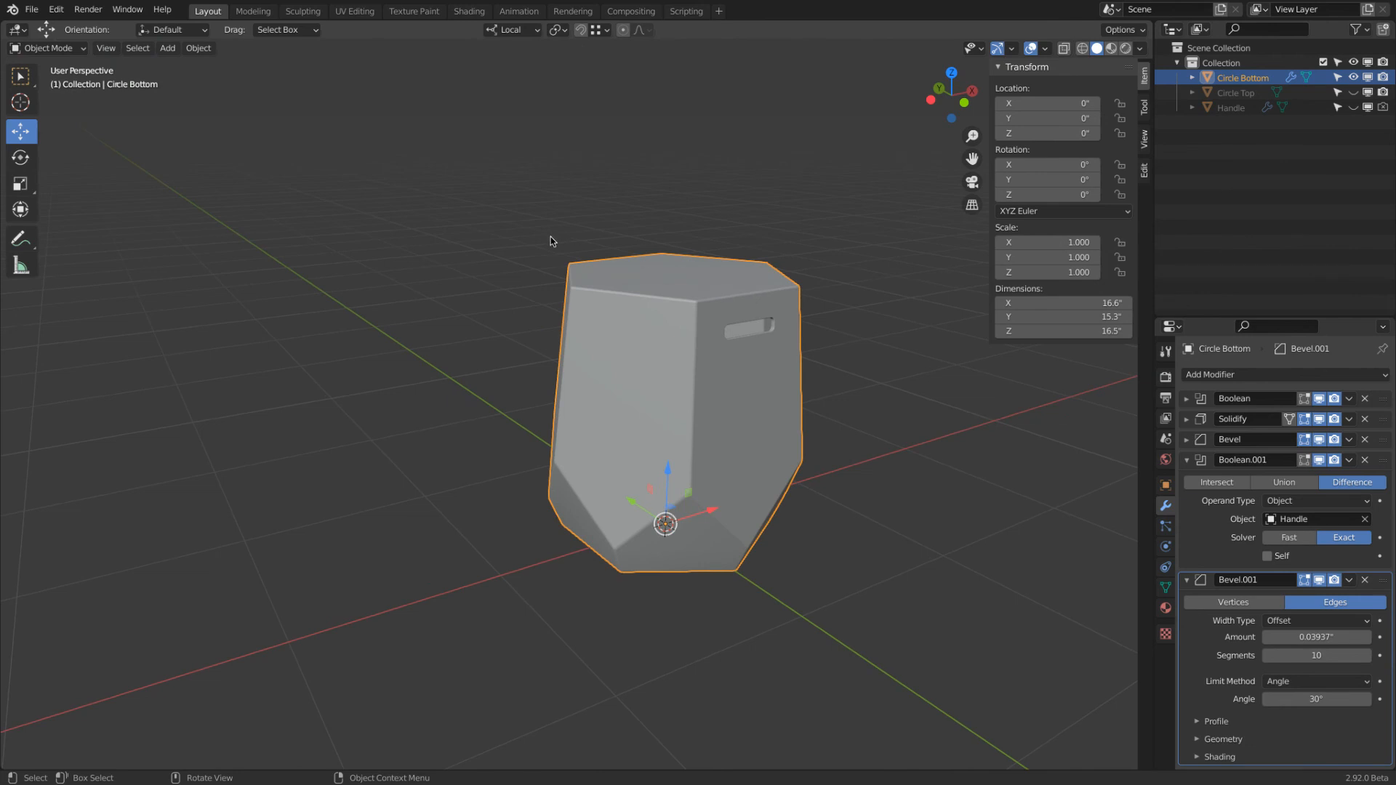